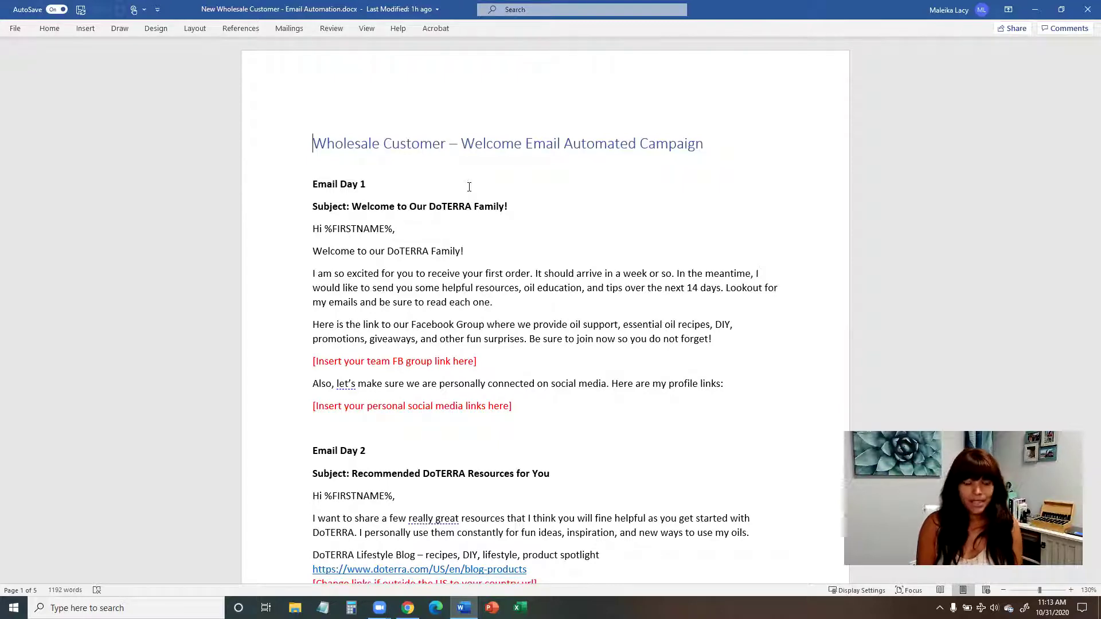
Step: Select the Email Day 1 body text and its red FB group link placeholder to review them
scroll(411, 174, down, 1)
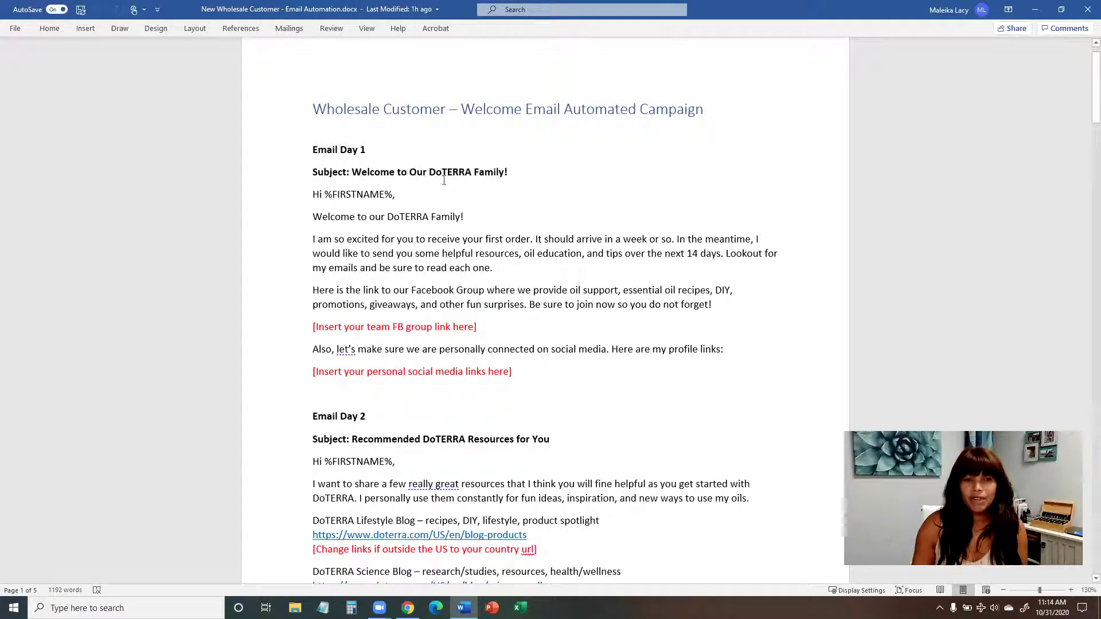
drag(314, 195, 552, 376)
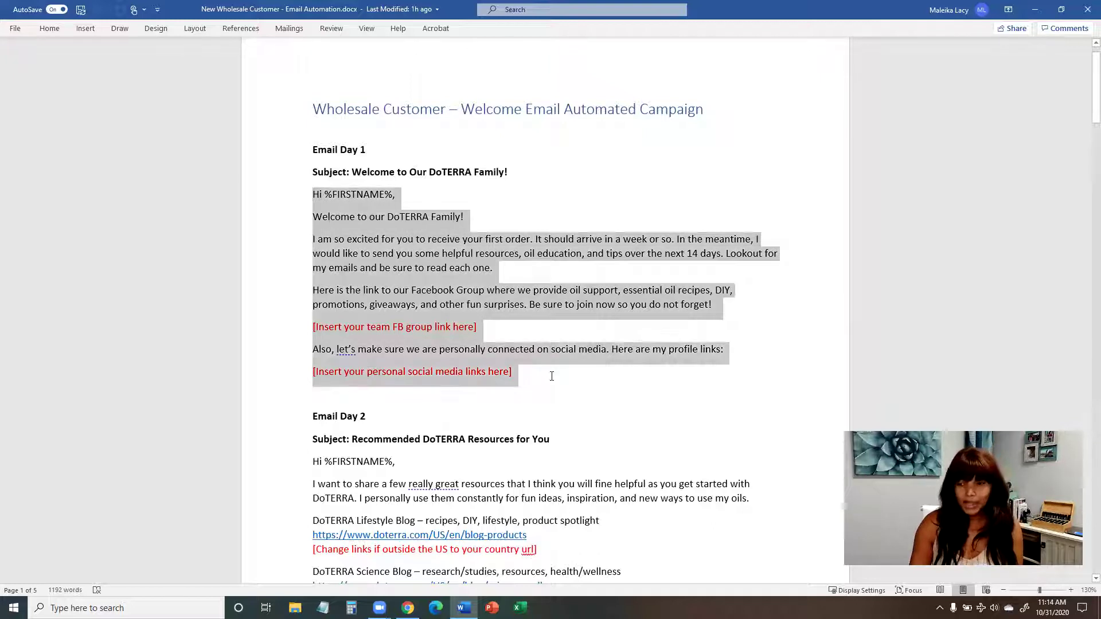
click(495, 327)
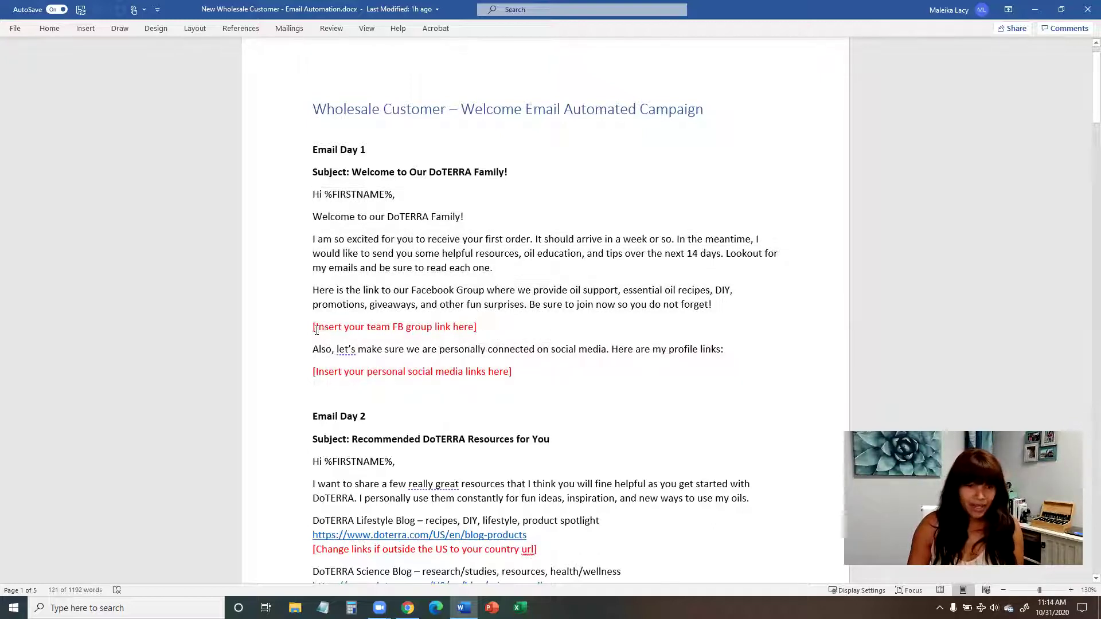
key(Home)
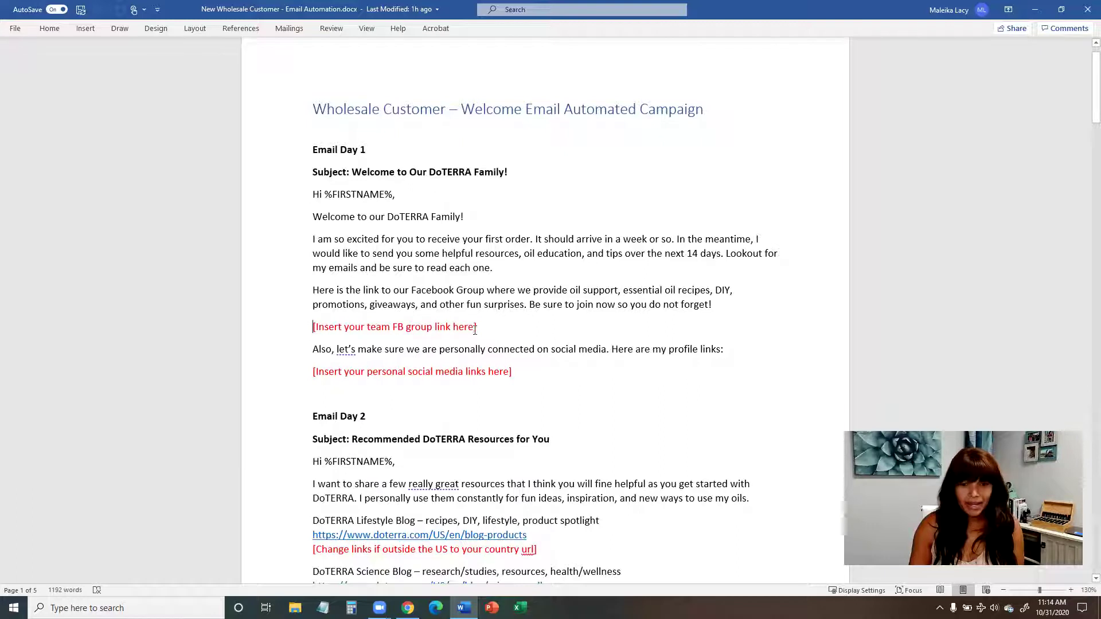
triple_click(463, 331)
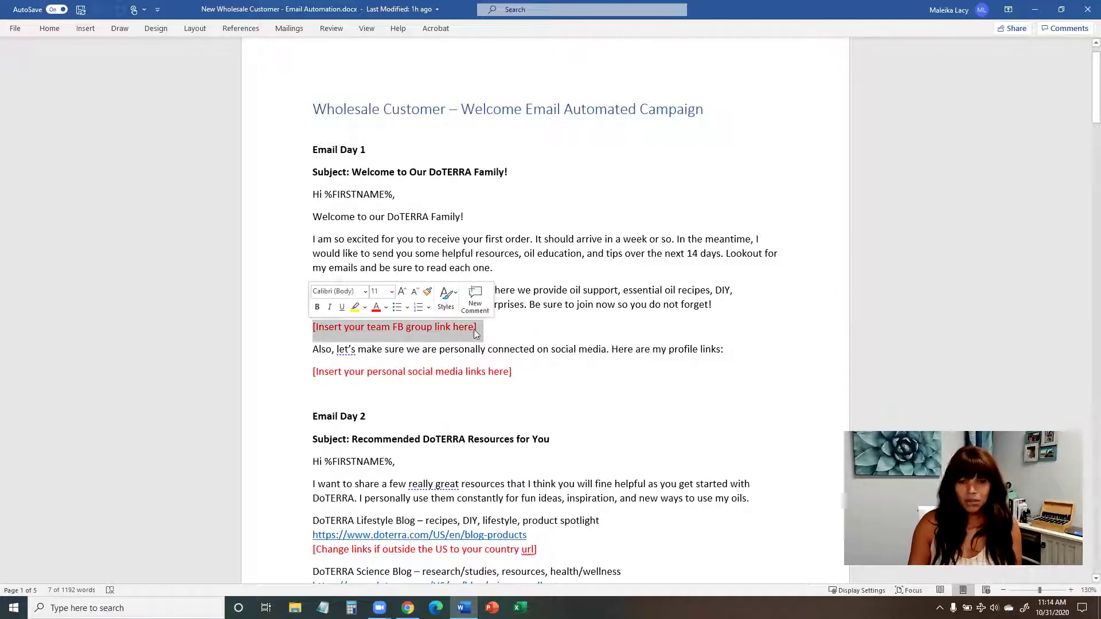
click(524, 349)
drag(530, 378, 313, 201)
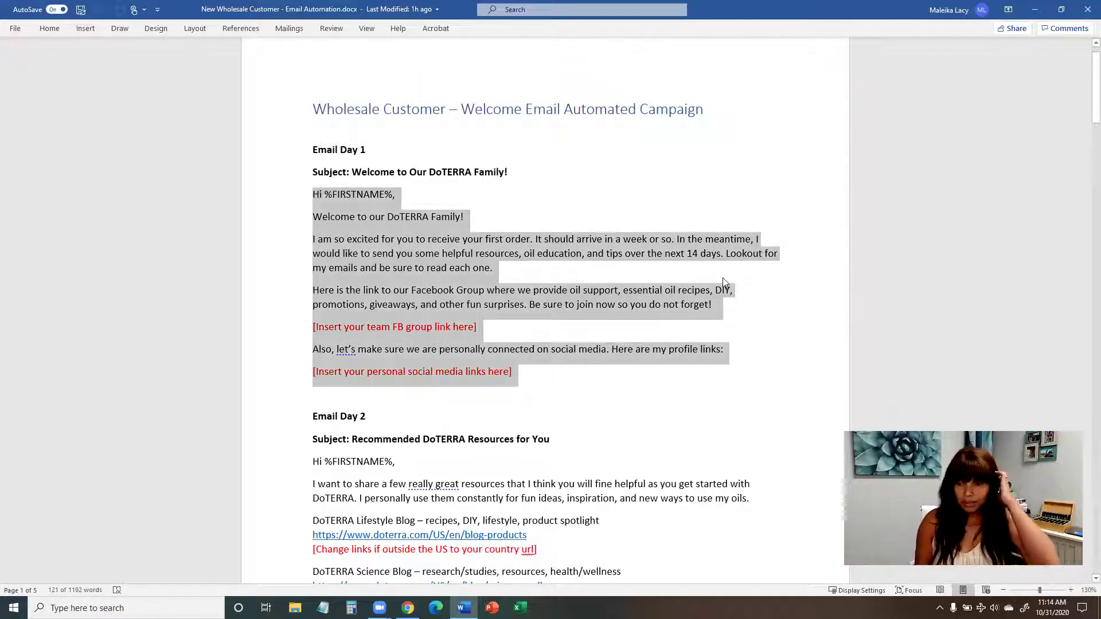
click(522, 351)
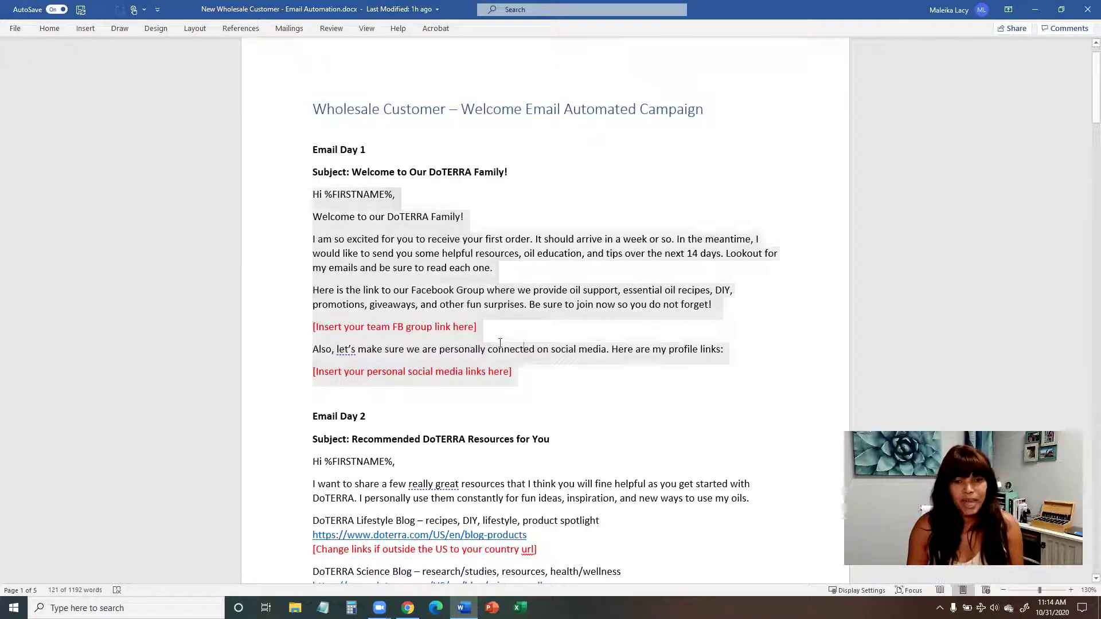
drag(486, 329, 291, 338)
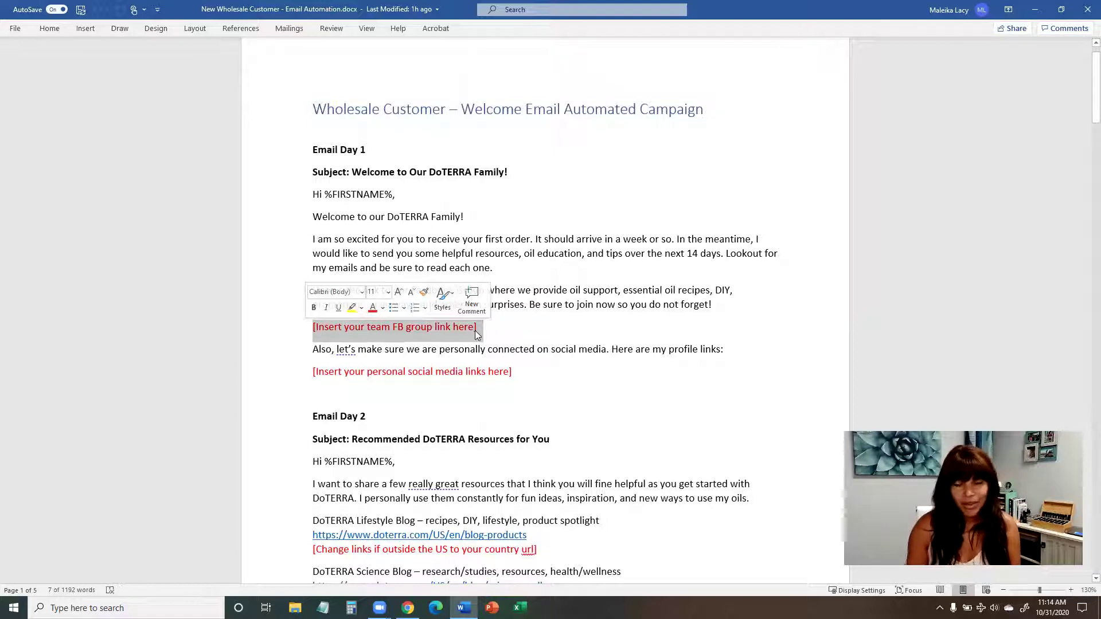
click(500, 253)
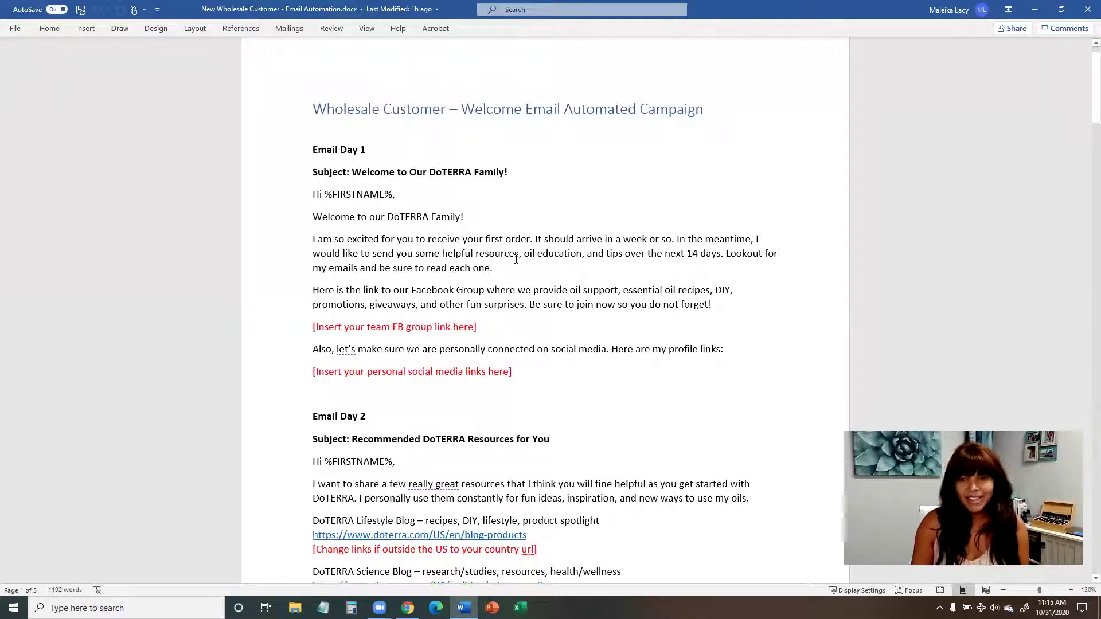
Step: Scroll down to Email Day 2, 'Recommended DoTERRA Resources for You', with its blog and social links
scroll(517, 259, down, 1)
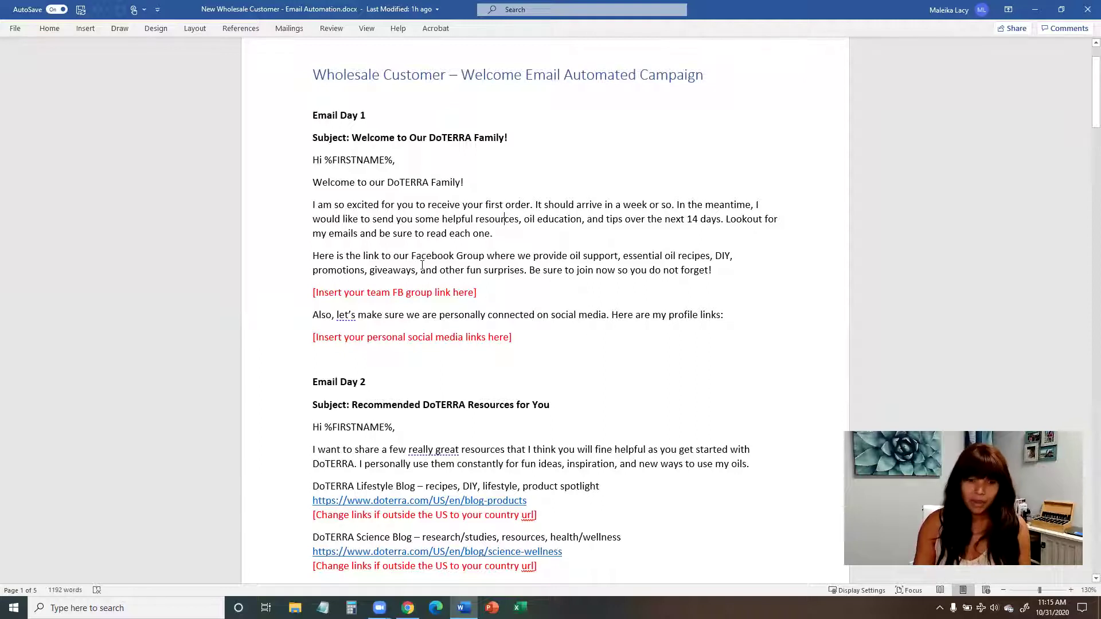
scroll(422, 265, down, 3)
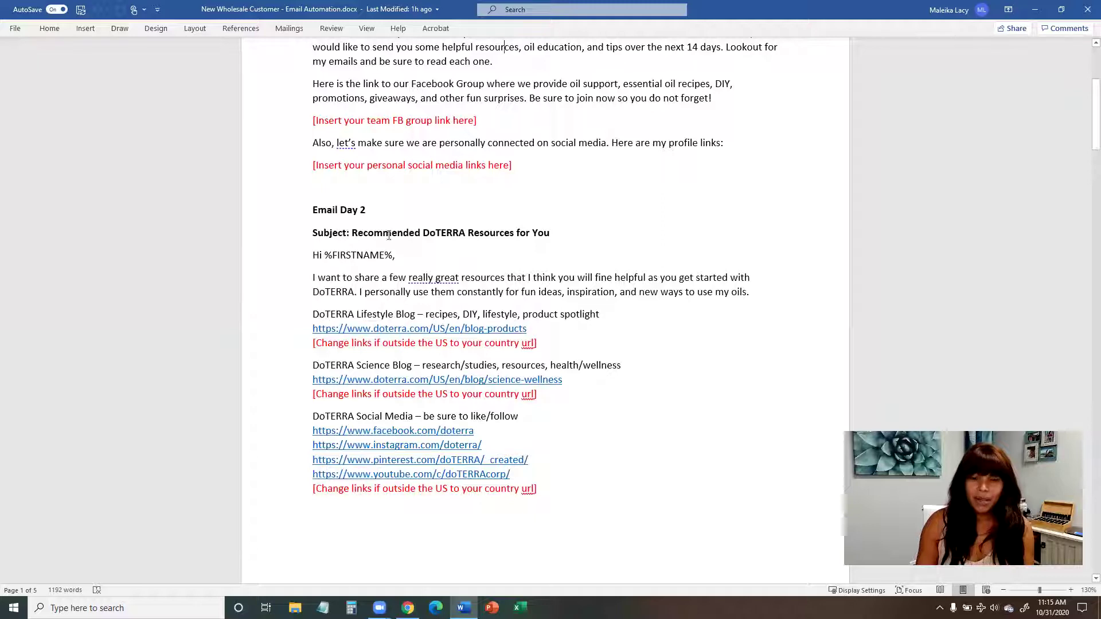
scroll(524, 238, down, 1)
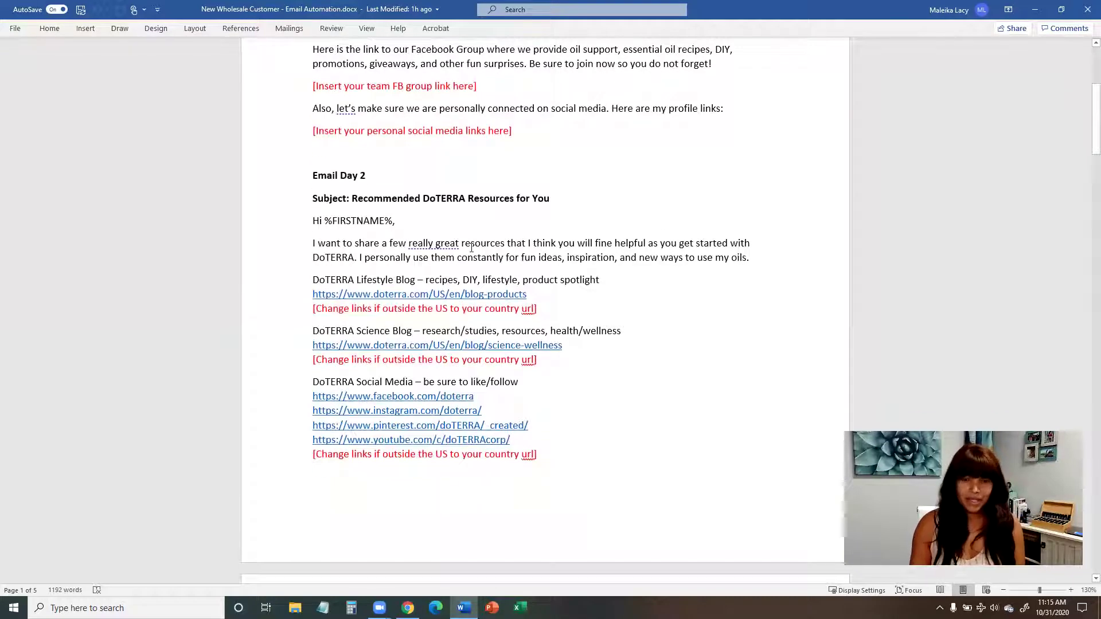
scroll(468, 258, down, 1)
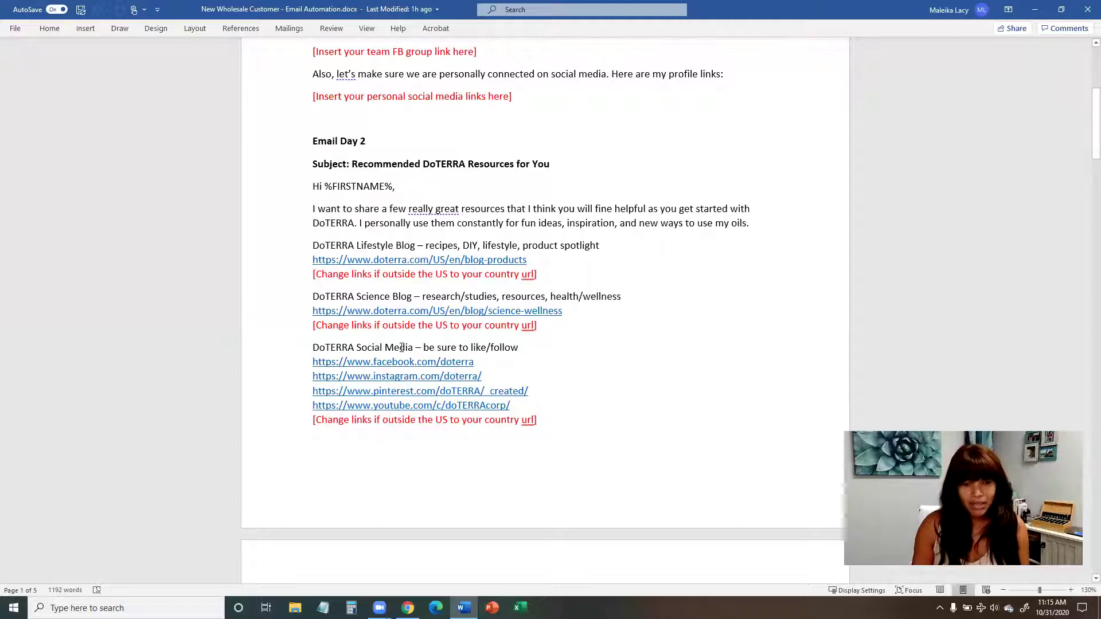
scroll(467, 322, down, 1)
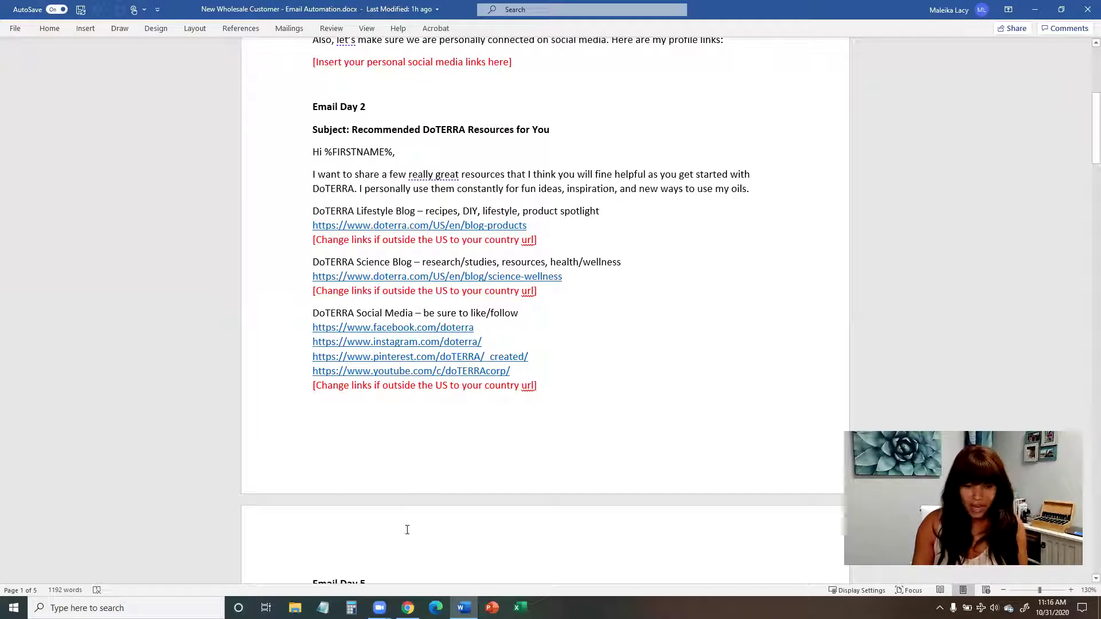
Step: In Chrome's doTERRA tab, open the Lifestyle blog page from Discover > Blog
click(408, 608)
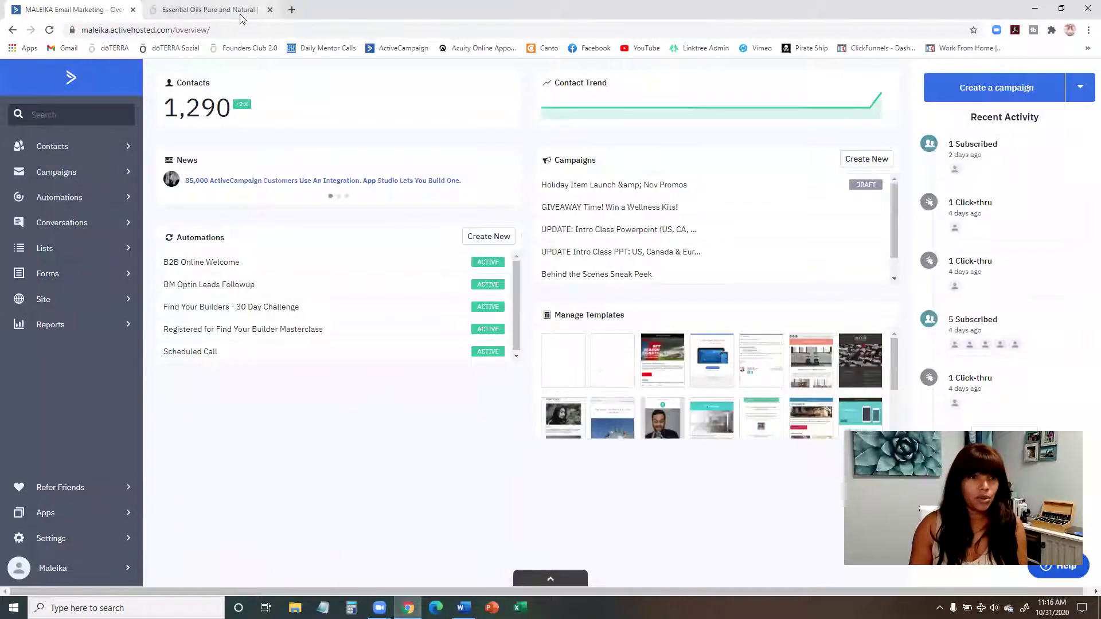
click(207, 10)
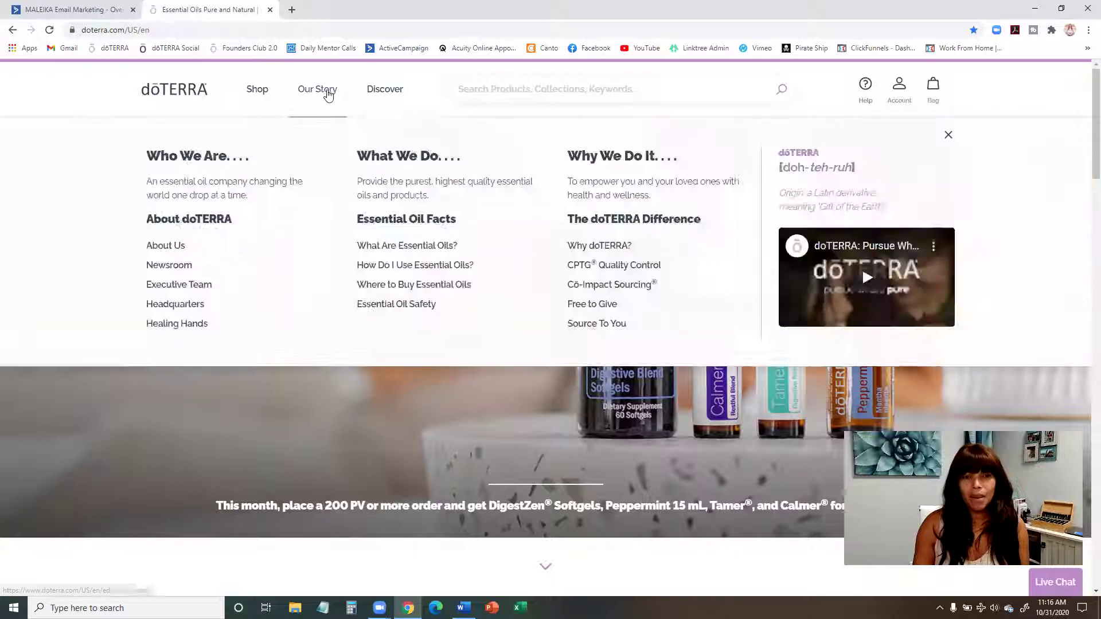
mouse_move(381, 97)
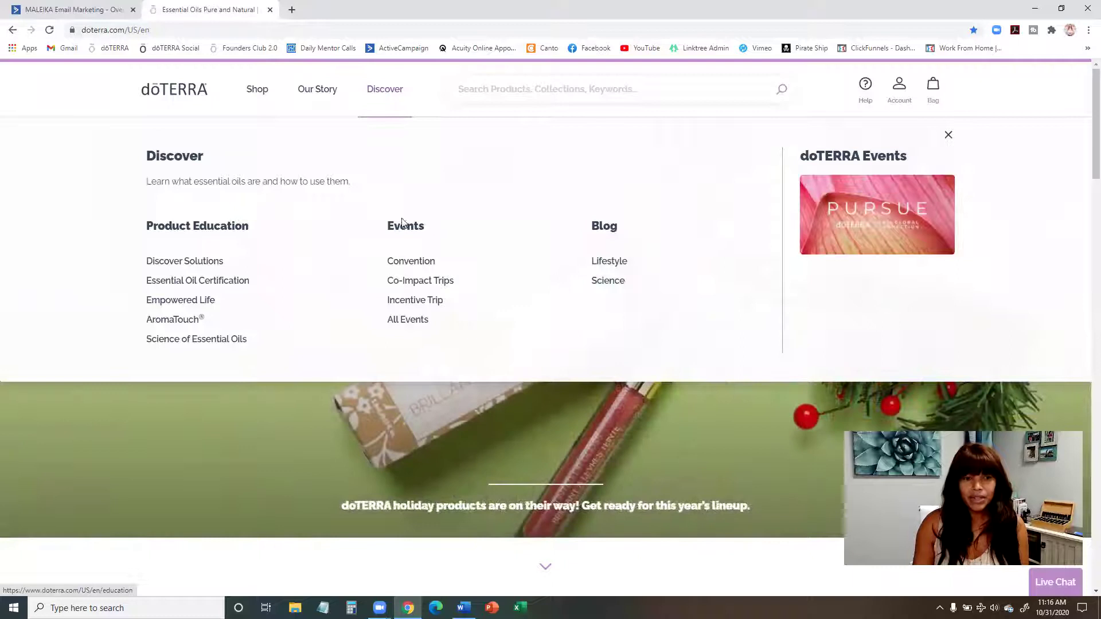
click(613, 262)
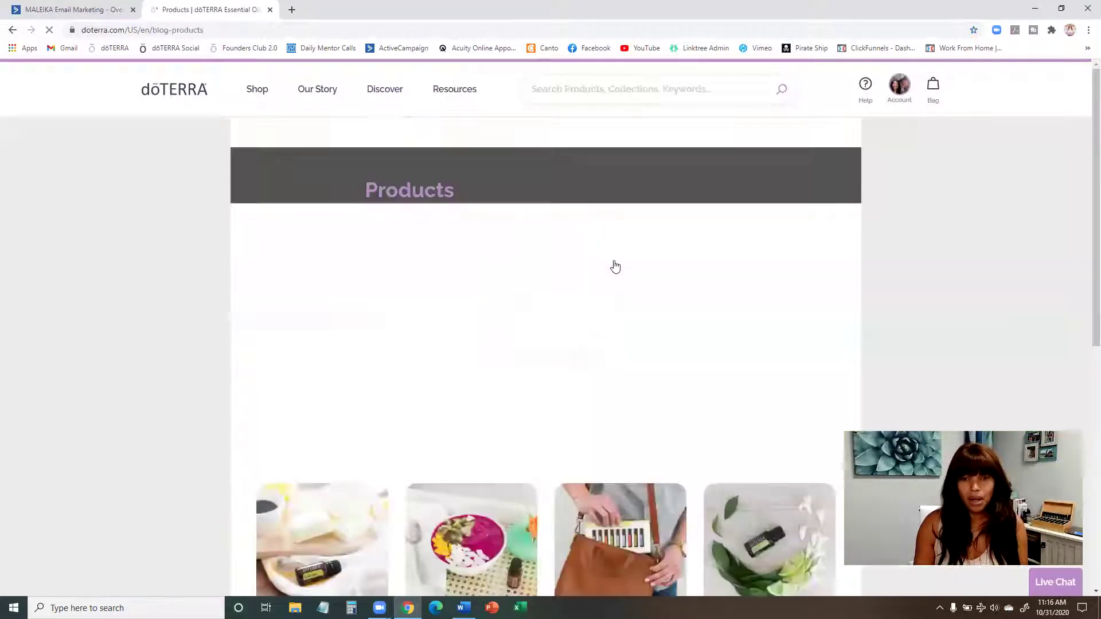
Step: Open the doTERRA Science blog page, then go back to the Word document
click(390, 101)
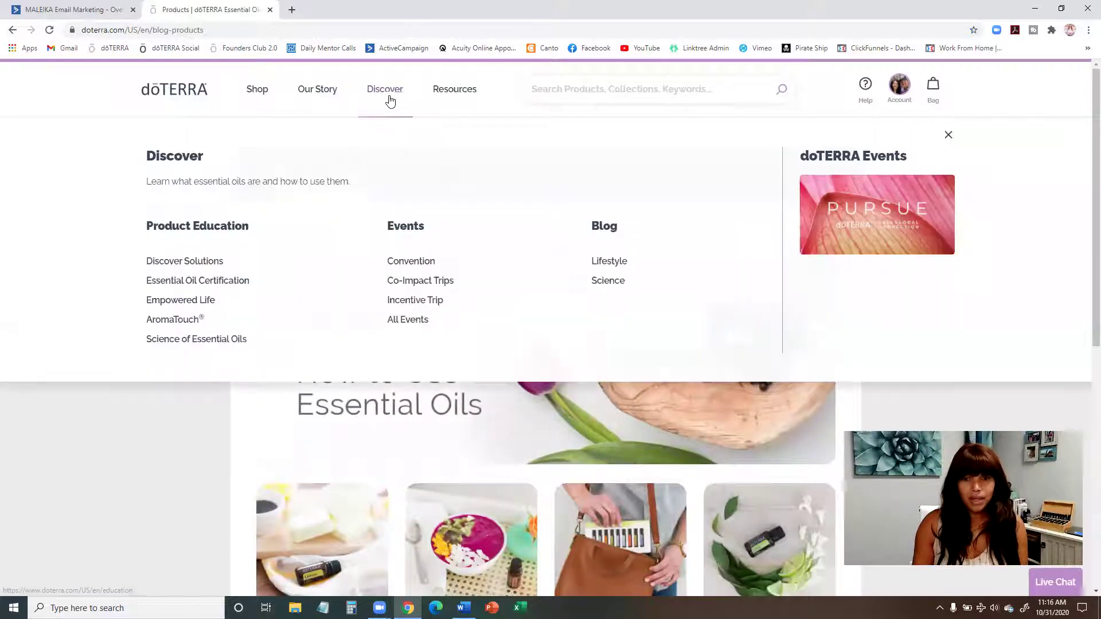
click(612, 281)
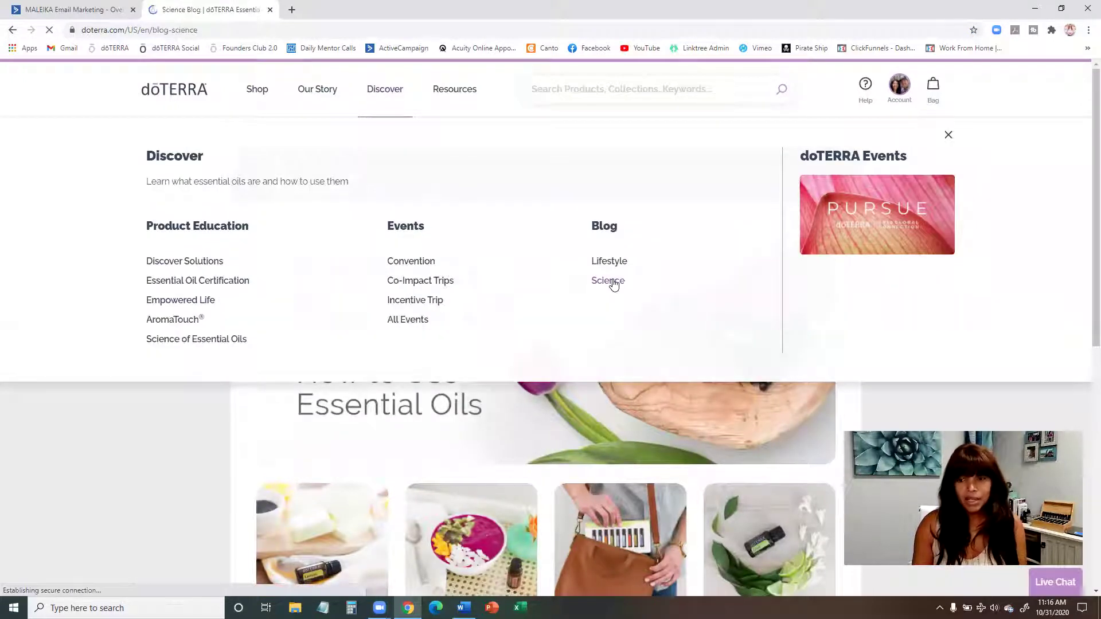
click(388, 92)
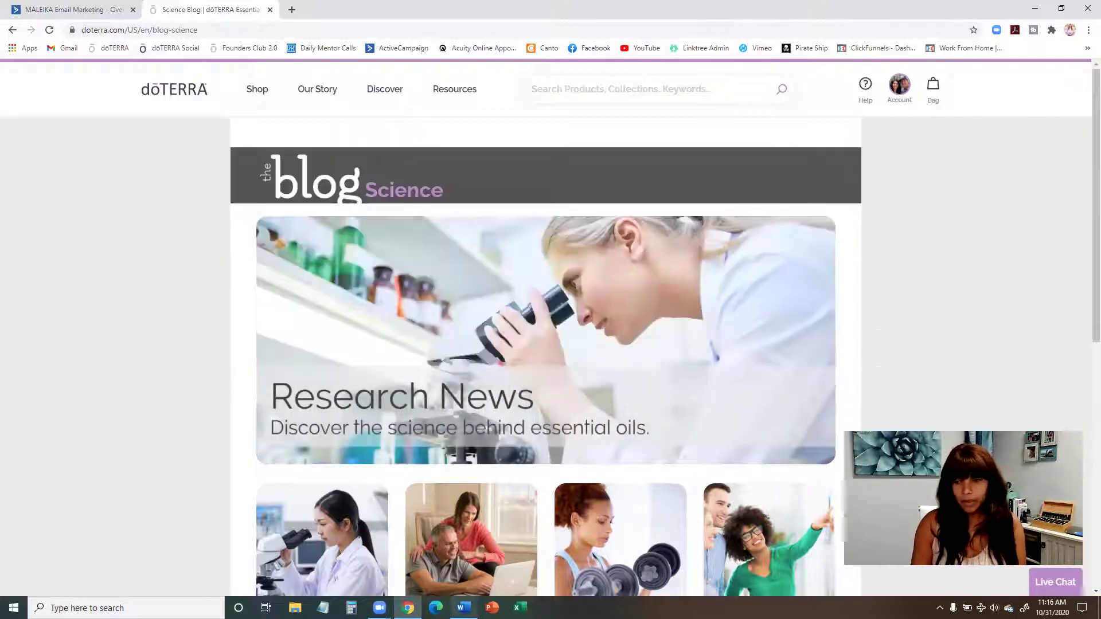
click(464, 607)
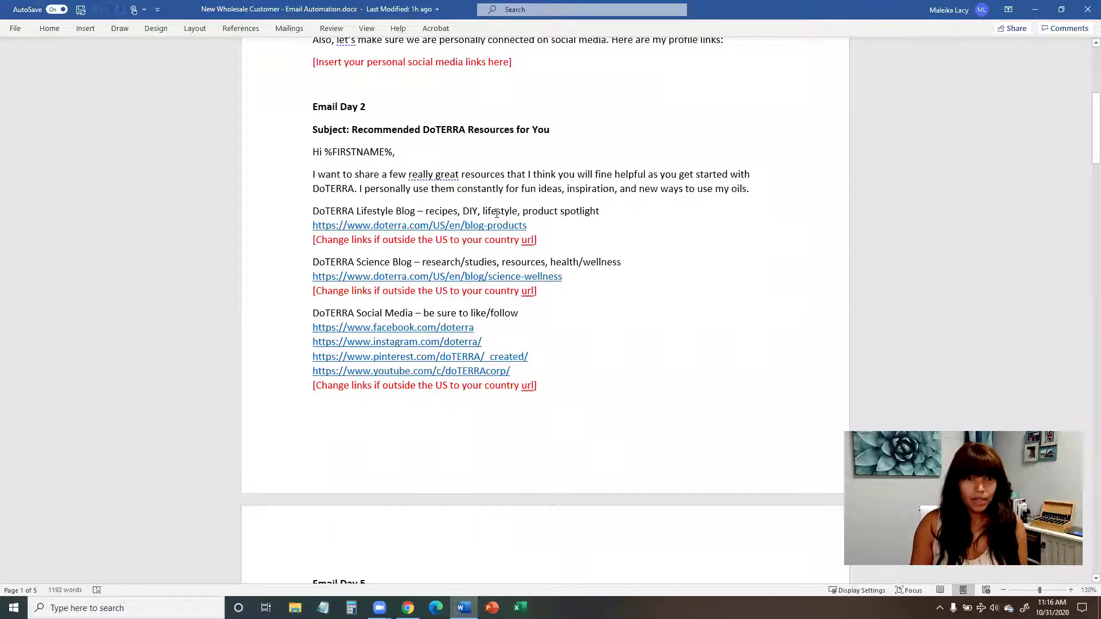
Step: Scroll to Email Day 5, 'Getting Started With Your Oils', showing its three steps and PDF link
scroll(444, 150, down, 1)
scroll(444, 150, down, 5)
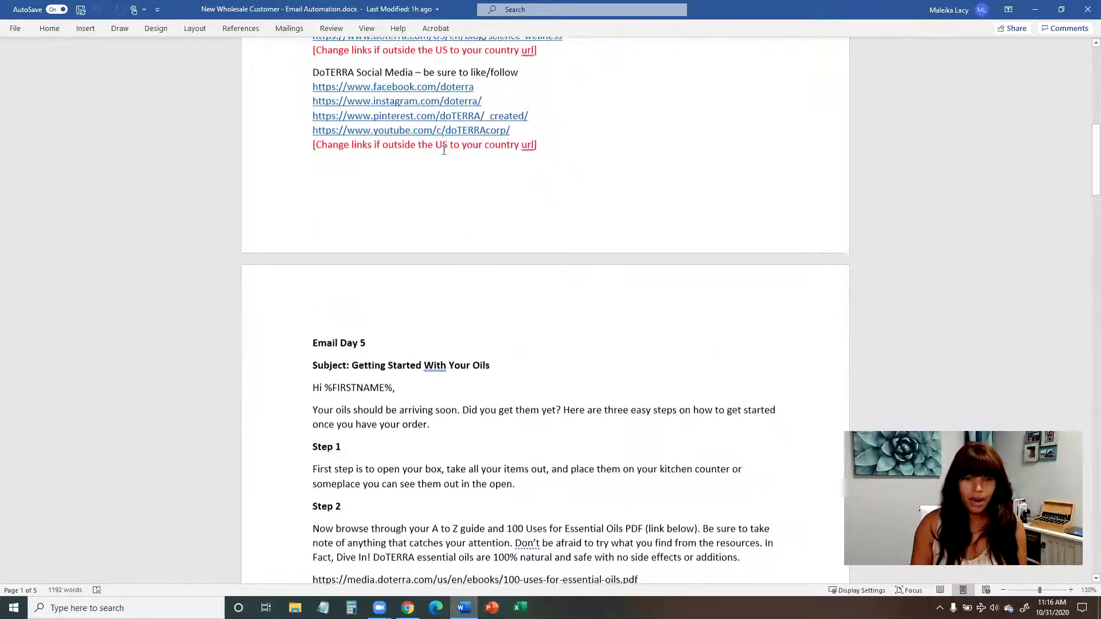
scroll(444, 151, up, 2)
scroll(444, 151, up, 9)
scroll(447, 253, down, 7)
scroll(441, 338, down, 3)
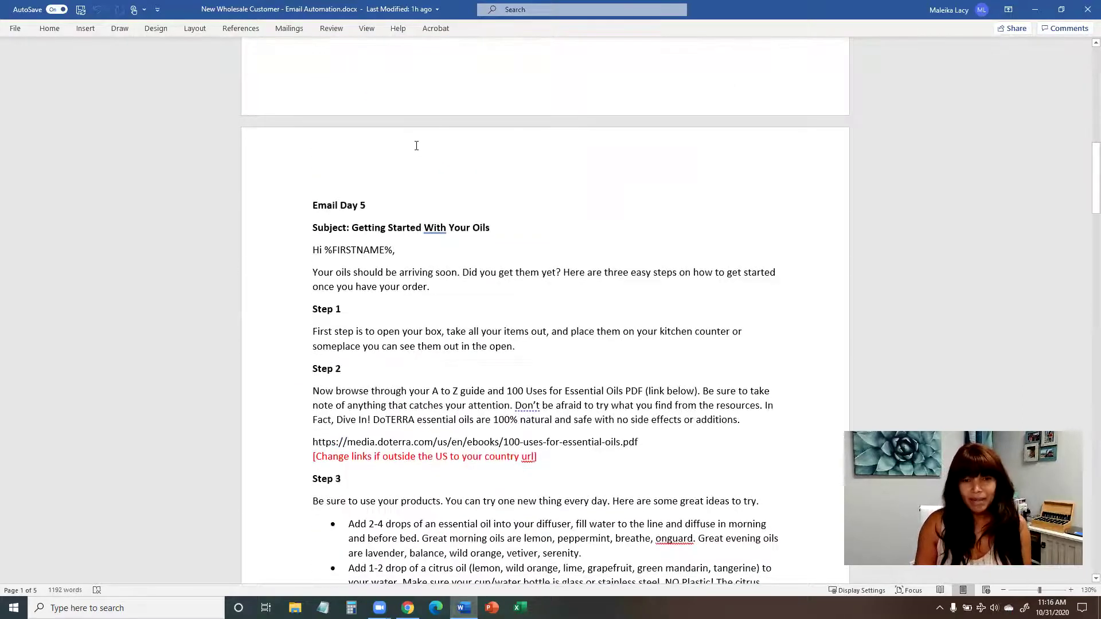
scroll(345, 231, down, 1)
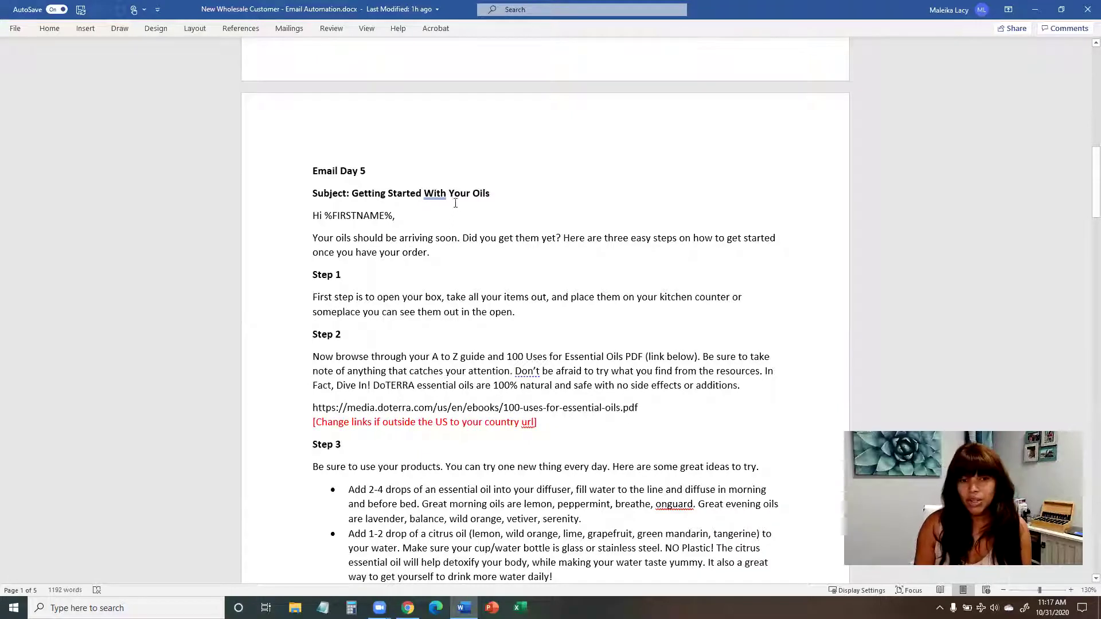
scroll(401, 203, down, 2)
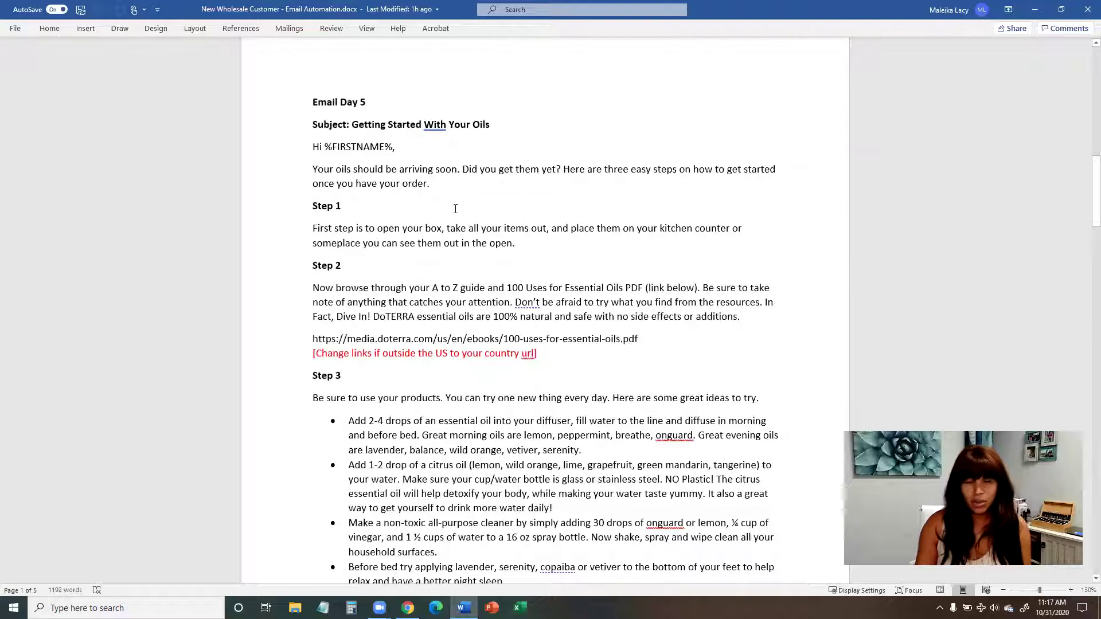
scroll(455, 209, down, 1)
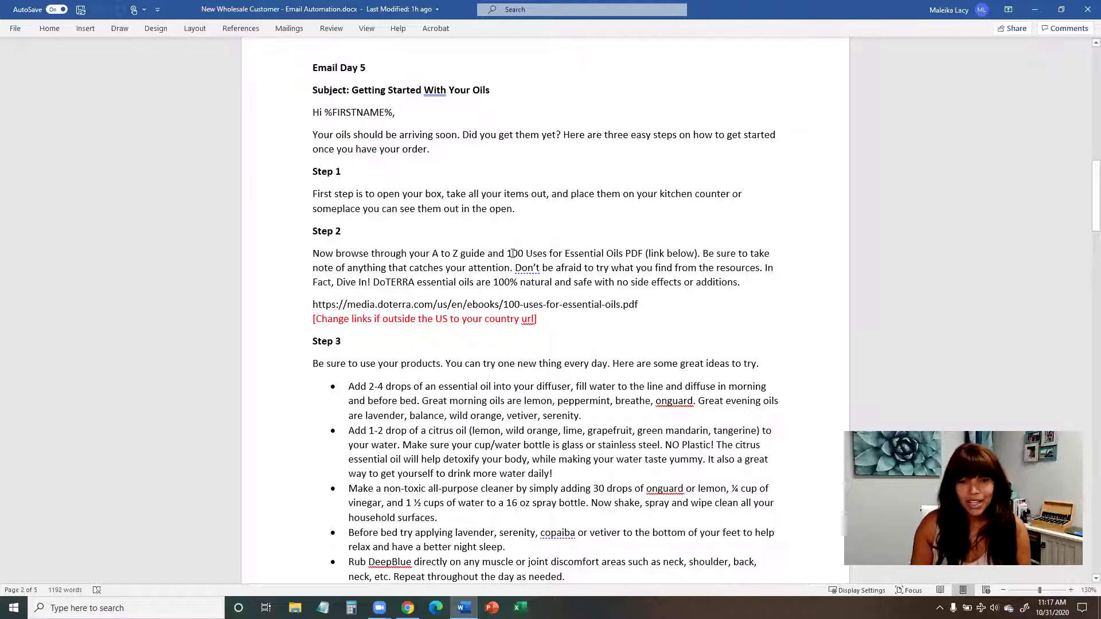
drag(507, 253, 549, 253)
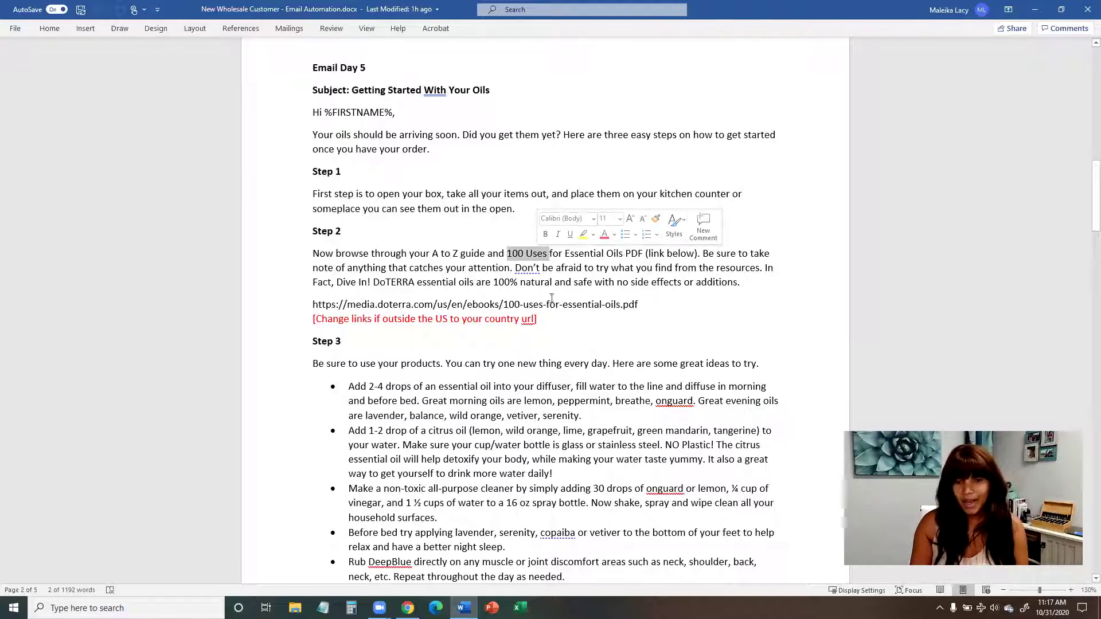
drag(437, 304, 463, 310)
drag(639, 304, 400, 302)
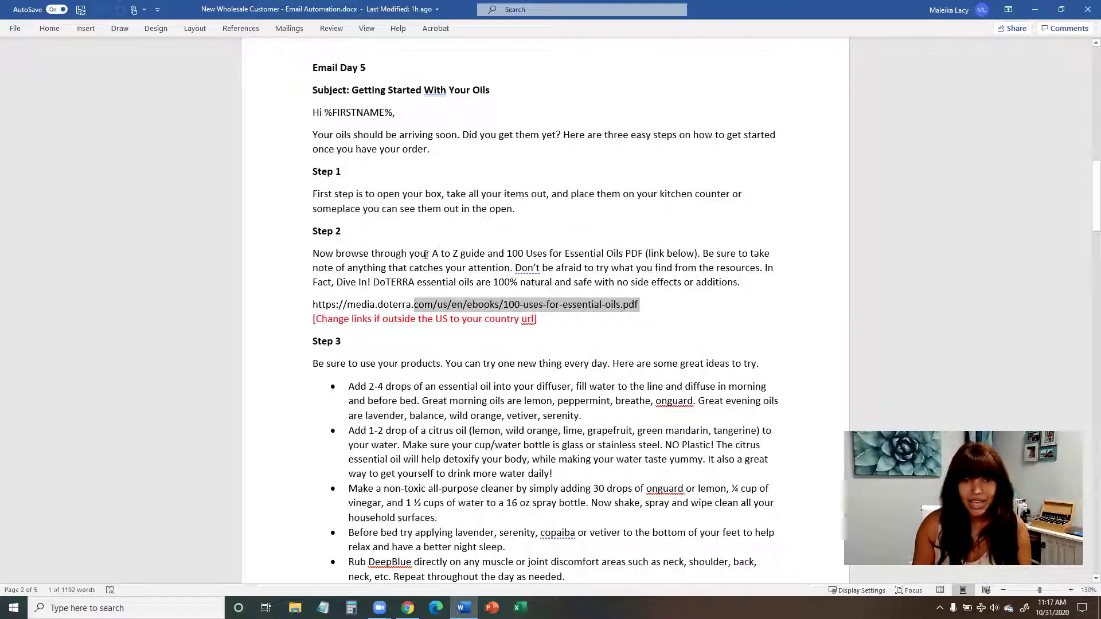
drag(432, 254, 479, 254)
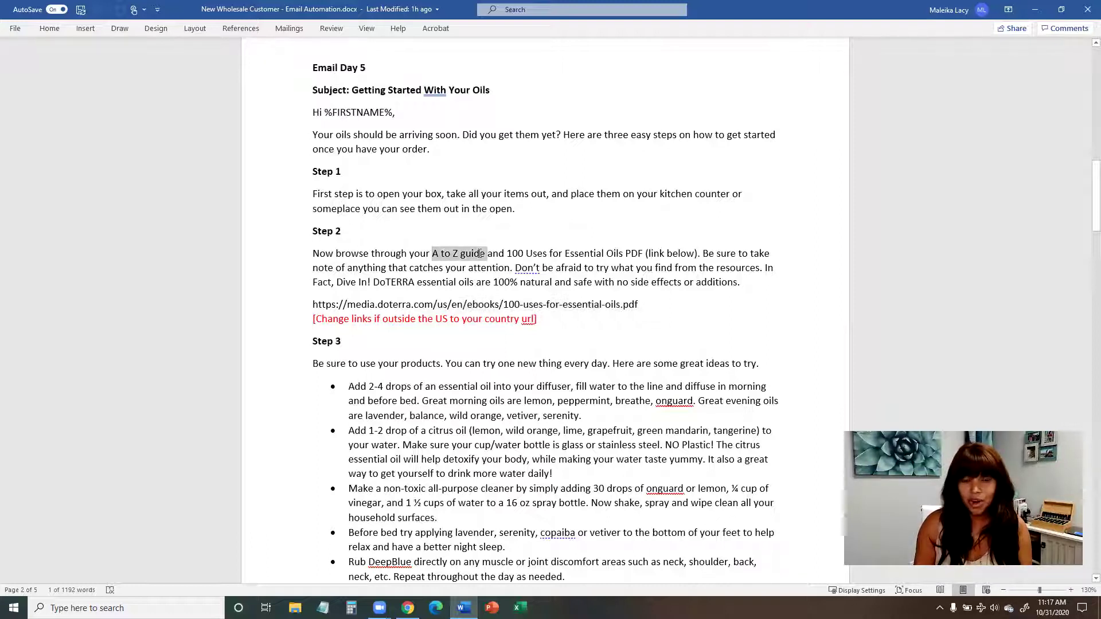
click(449, 263)
scroll(442, 261, down, 2)
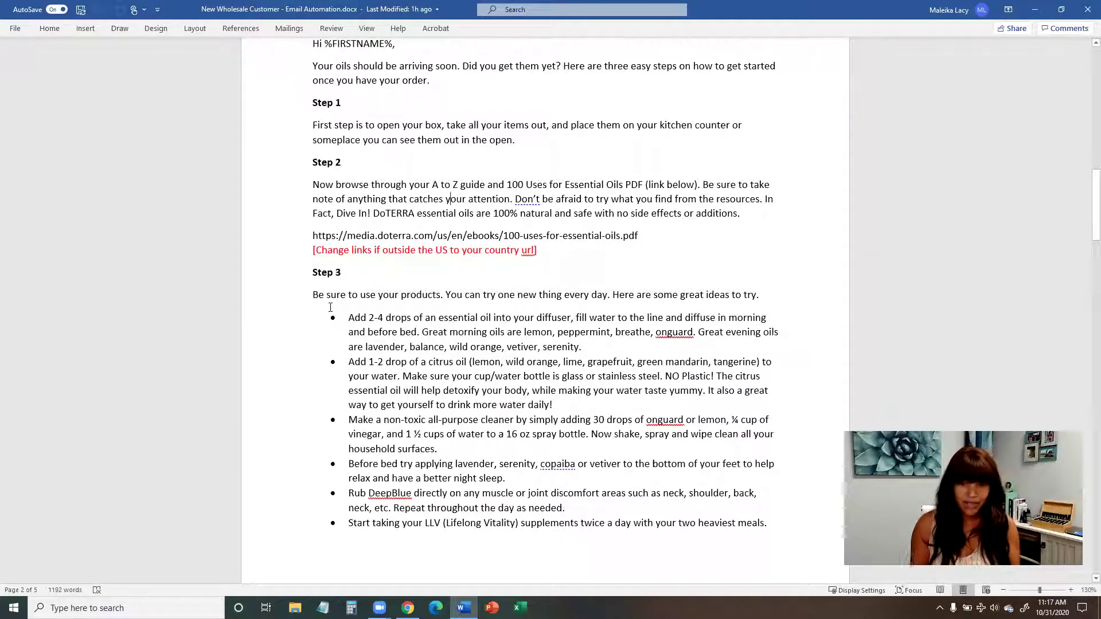
Step: Scroll past Step 3's bullet list to the Email Day 7 membership-review meeting message body
scroll(330, 308, down, 1)
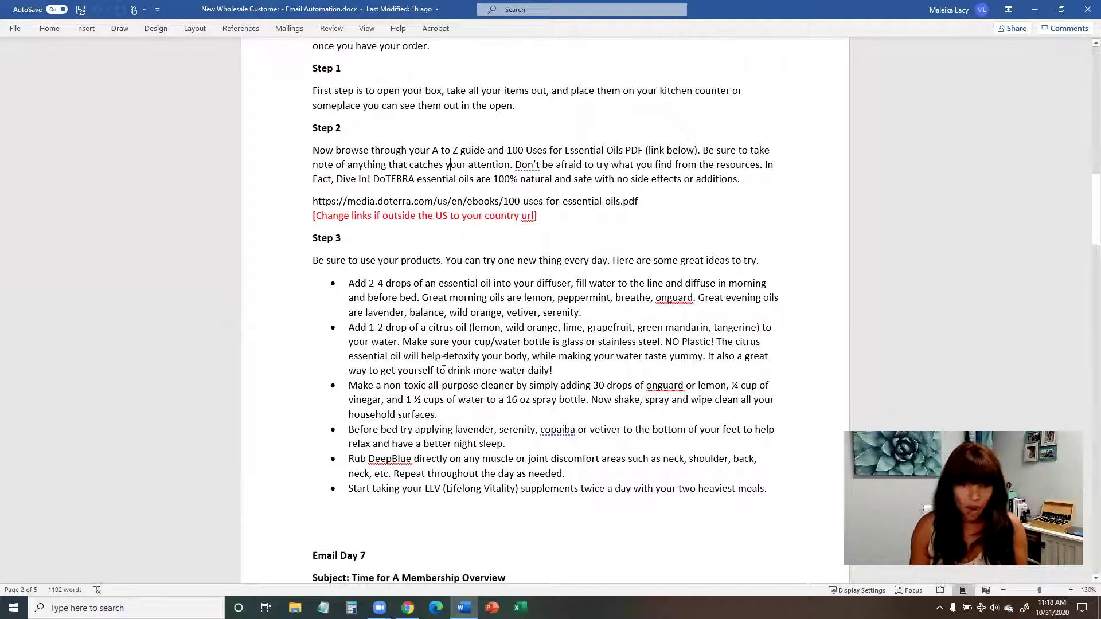
scroll(444, 362, down, 3)
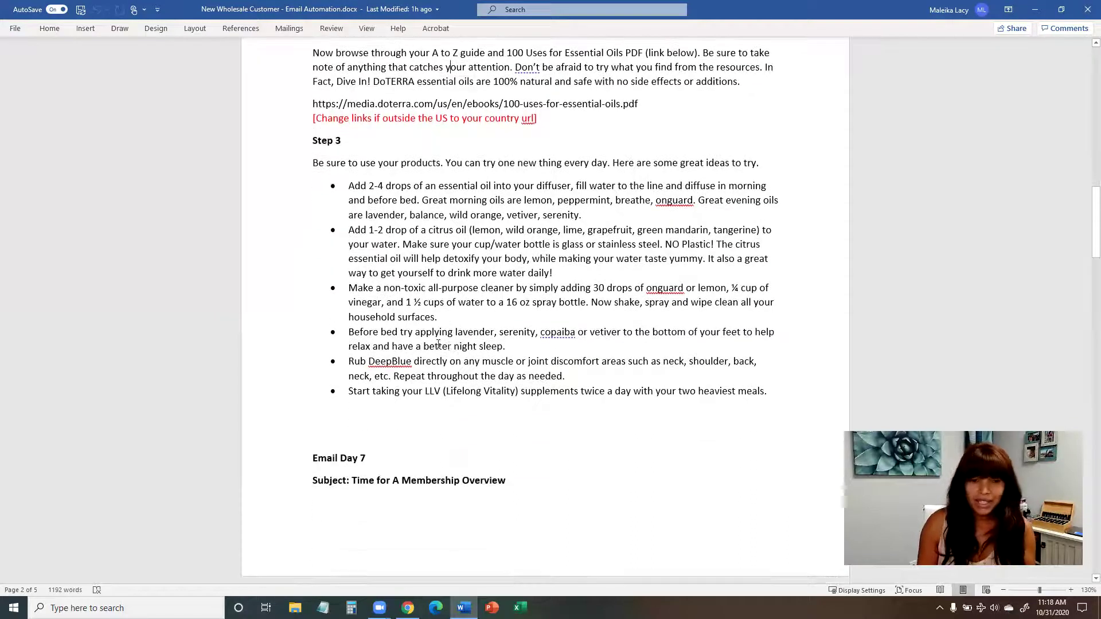
scroll(438, 344, down, 1)
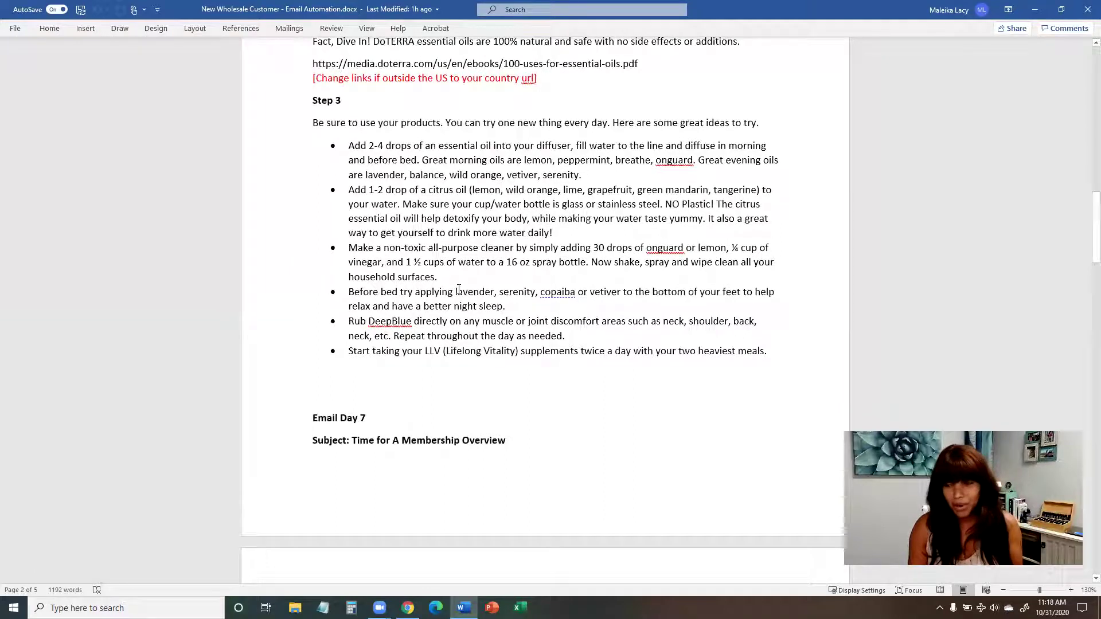
scroll(386, 301, down, 1)
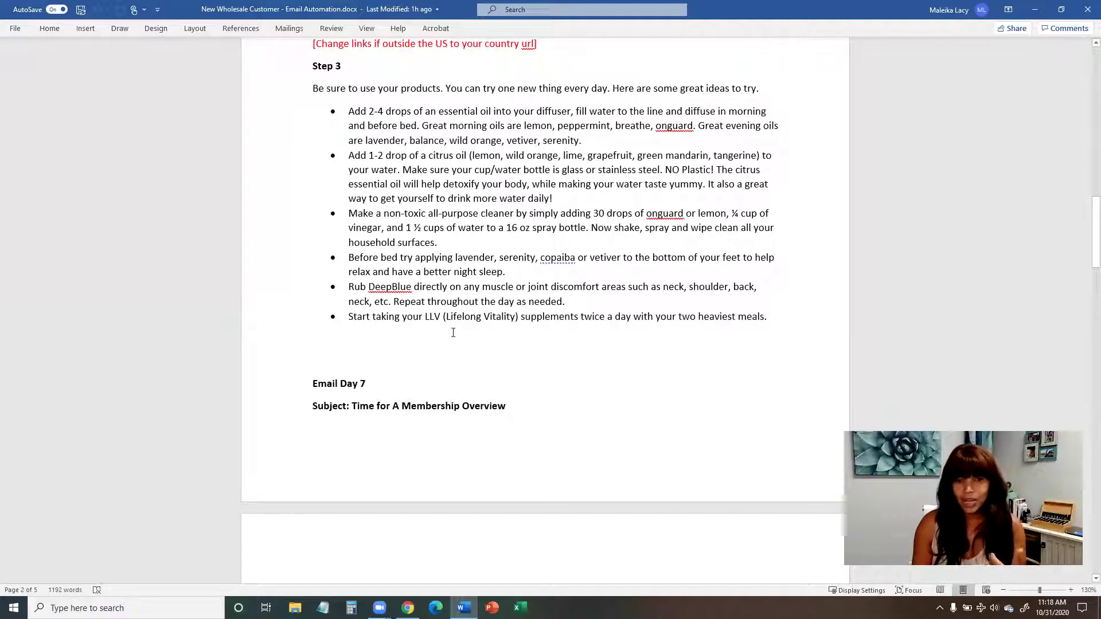
scroll(526, 343, up, 2)
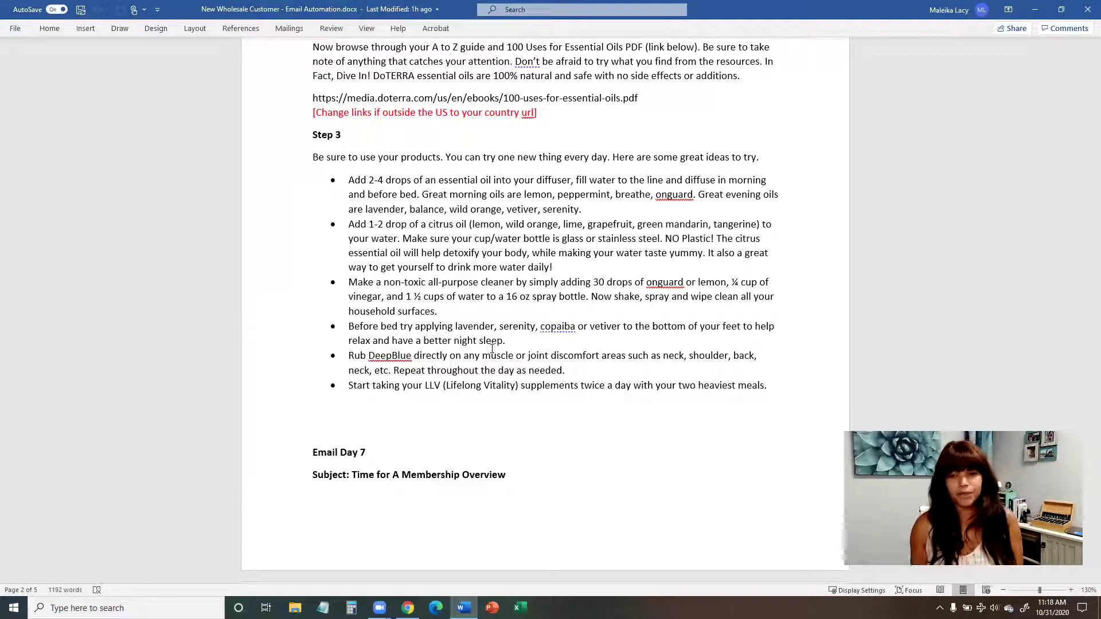
scroll(476, 290, up, 2)
scroll(475, 290, down, 2)
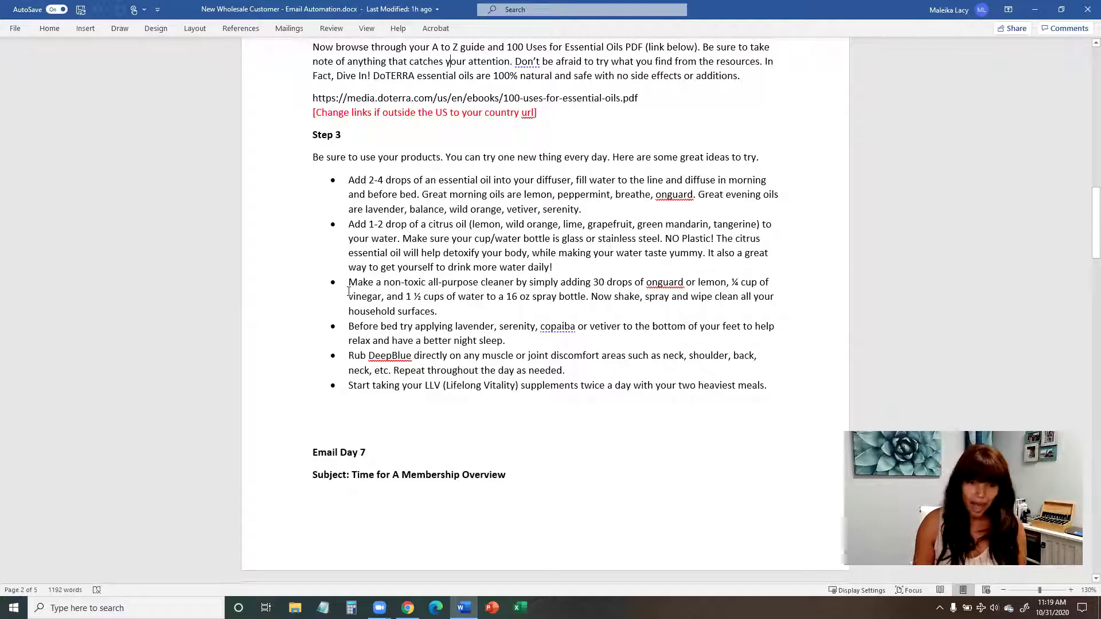
scroll(445, 302, up, 1)
scroll(445, 302, down, 4)
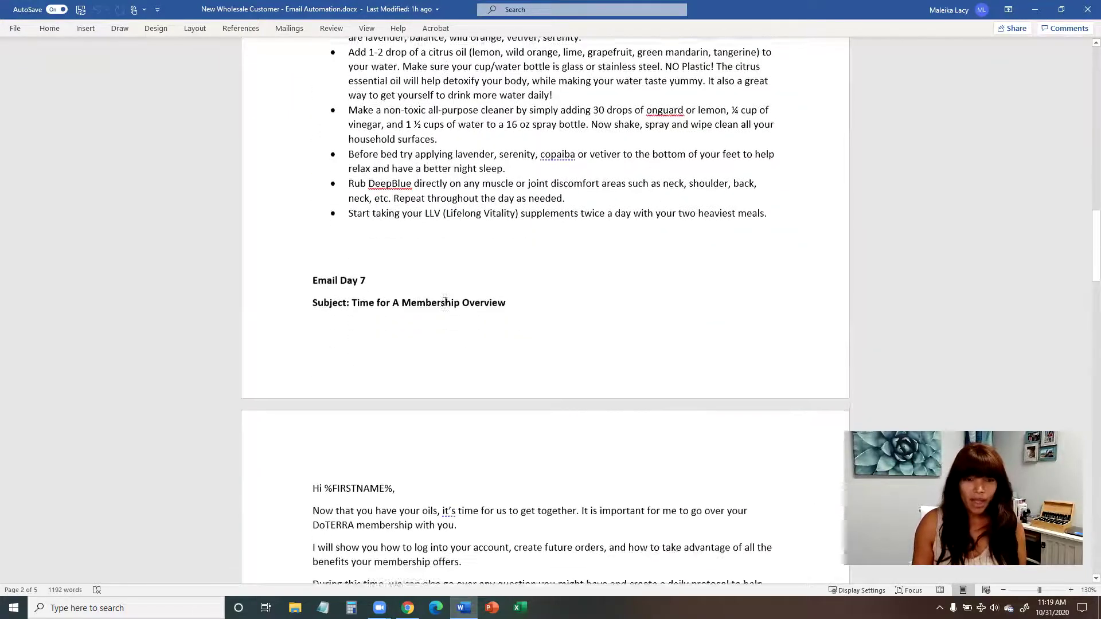
scroll(445, 300, down, 3)
scroll(445, 299, up, 6)
scroll(441, 301, down, 5)
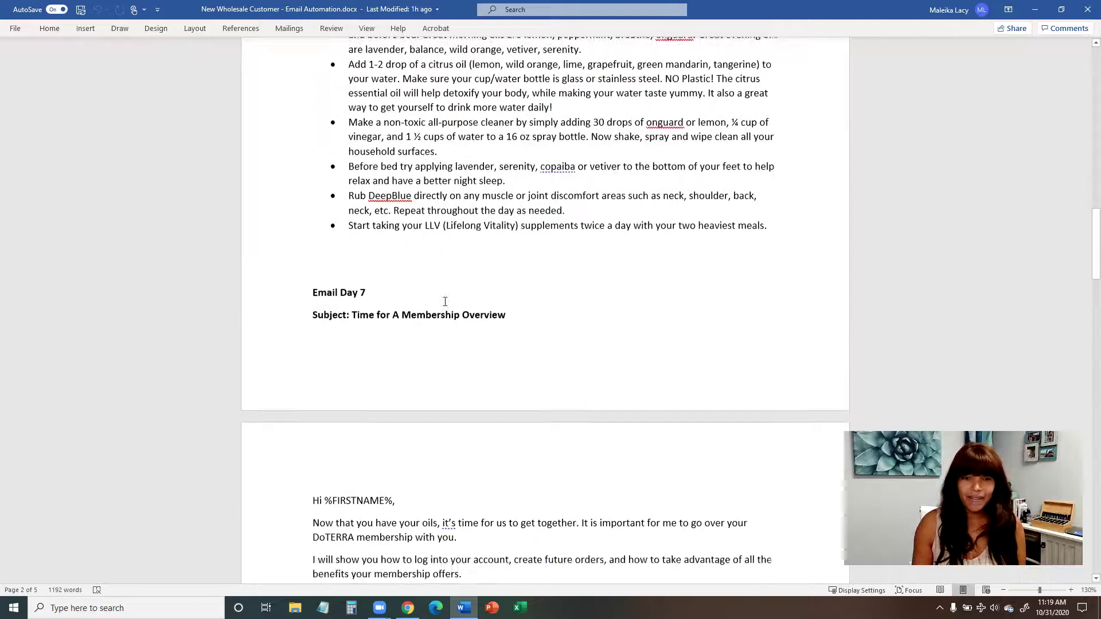
scroll(407, 261, up, 6)
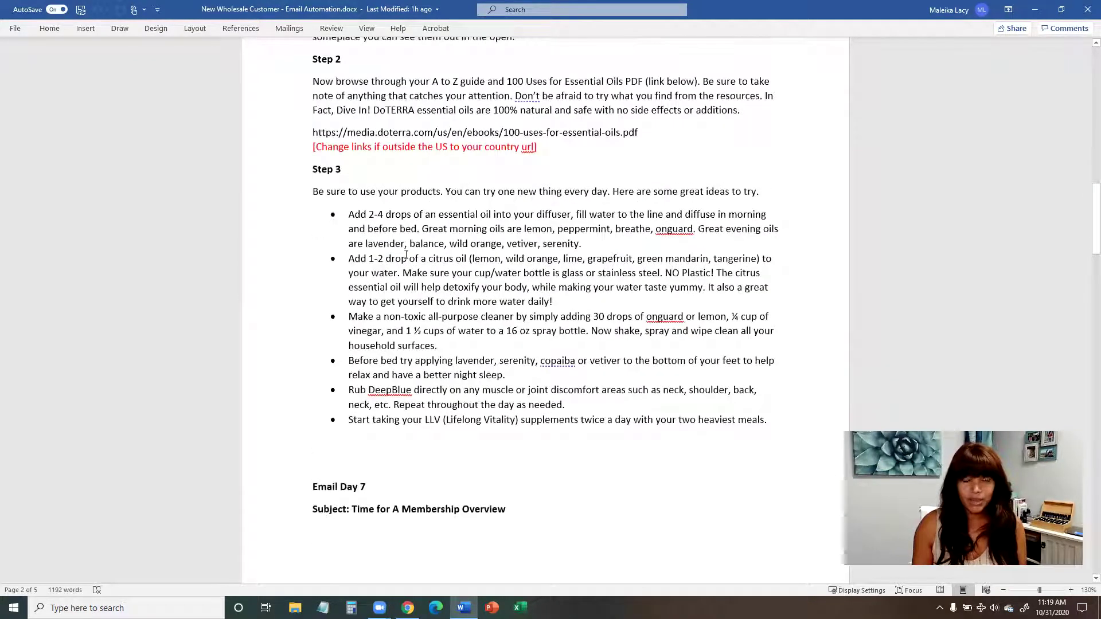
scroll(405, 244, down, 6)
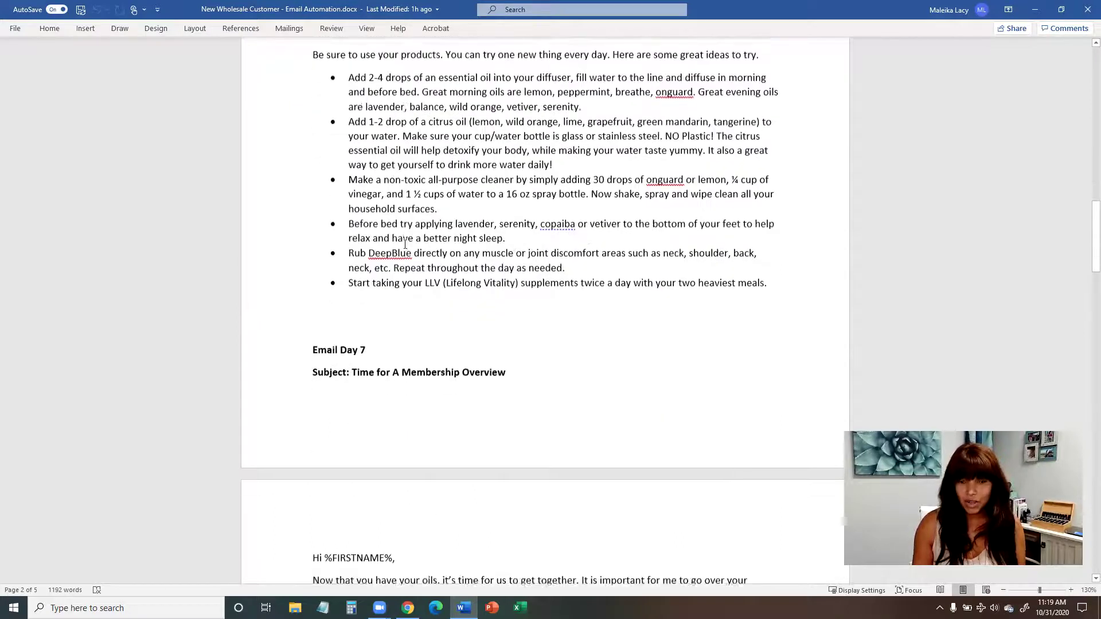
scroll(380, 174, down, 2)
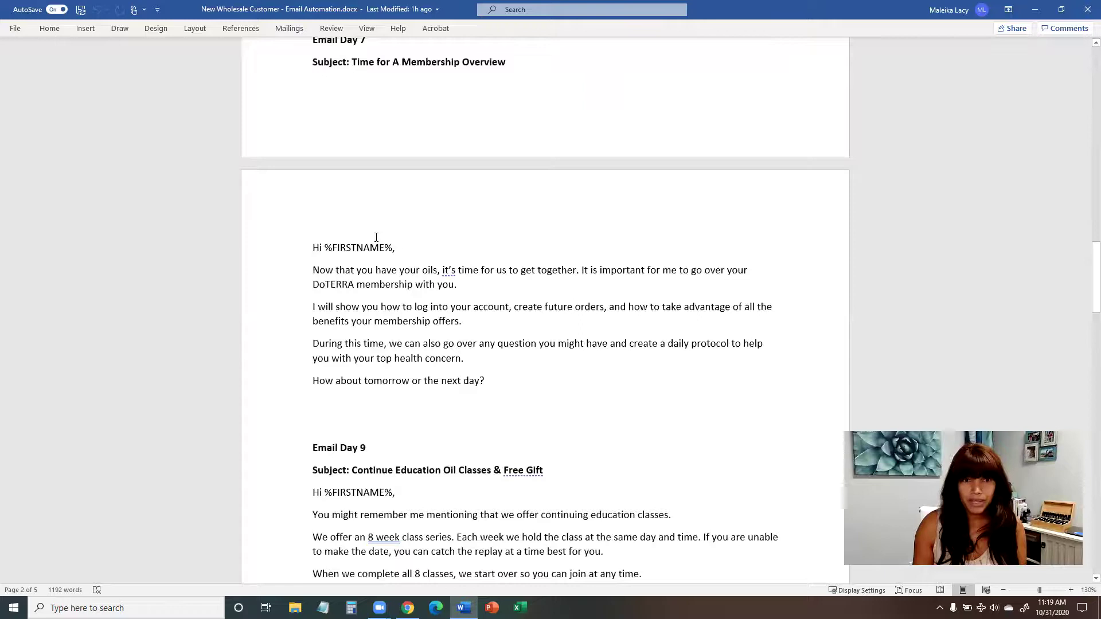
scroll(376, 236, up, 6)
scroll(695, 405, up, 1)
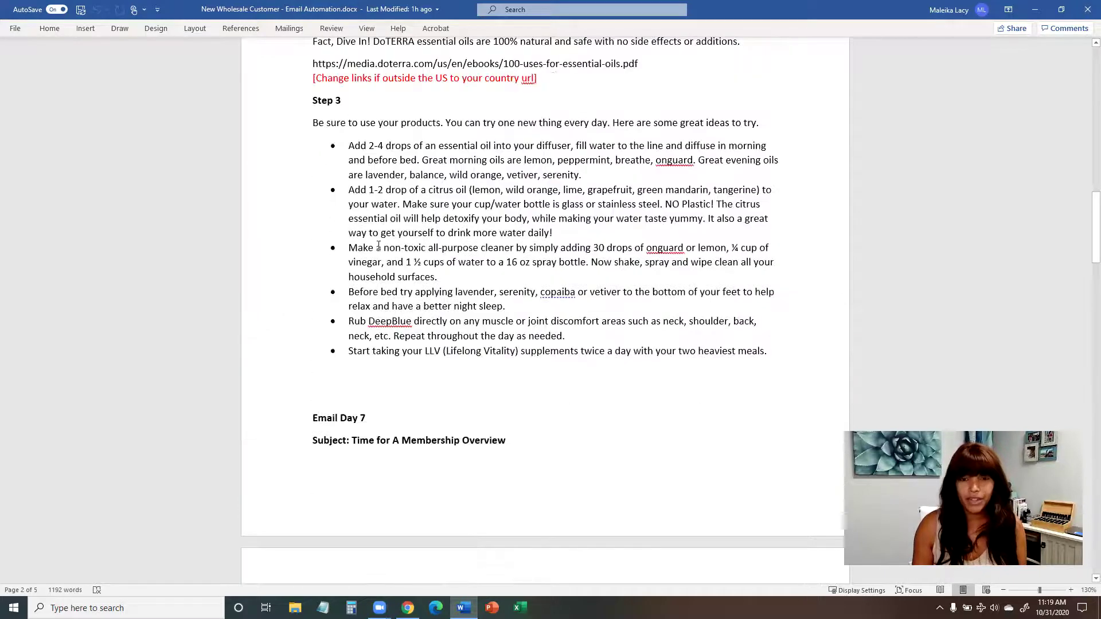
scroll(487, 211, down, 3)
scroll(487, 211, down, 4)
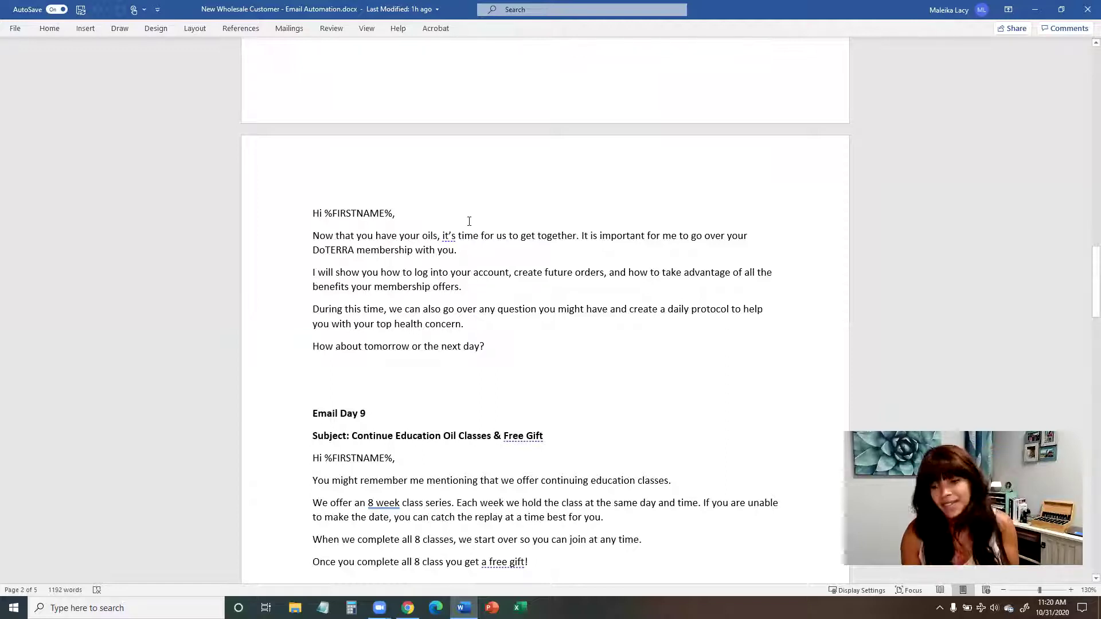
Step: Scroll past Email Day 9's eight class topics to the Email Day 11 and Day 13 drafts
scroll(469, 221, down, 3)
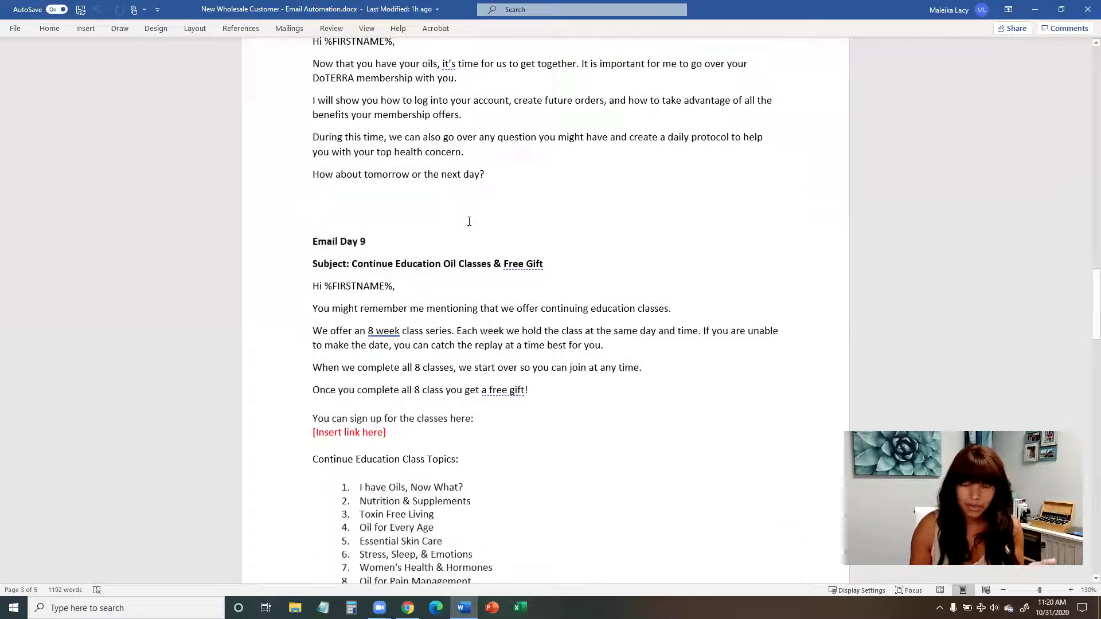
scroll(469, 221, down, 1)
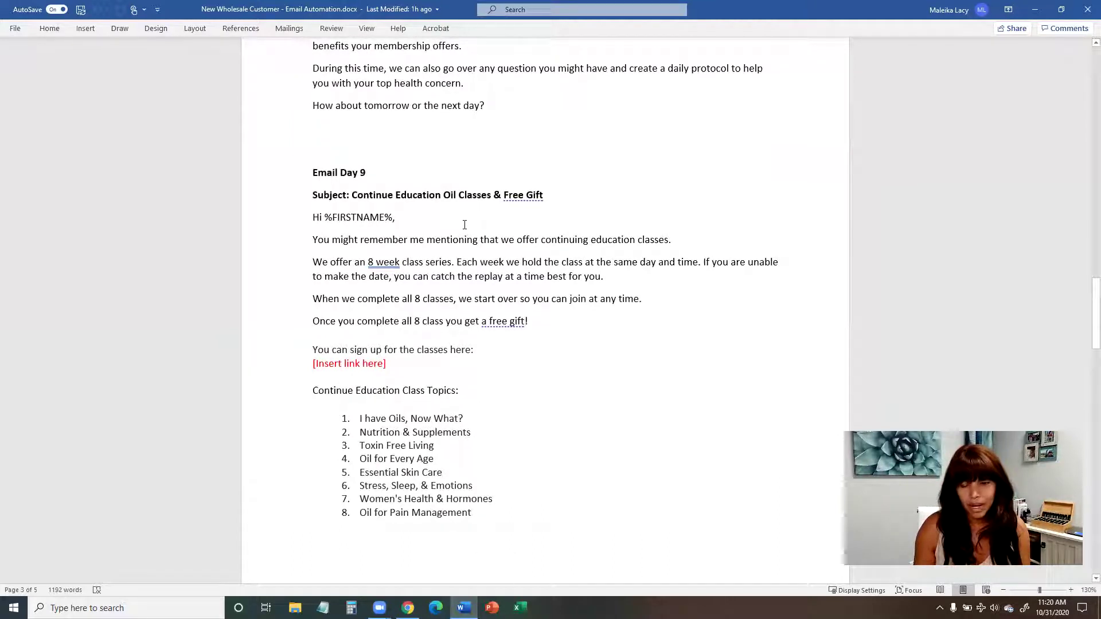
scroll(465, 224, down, 1)
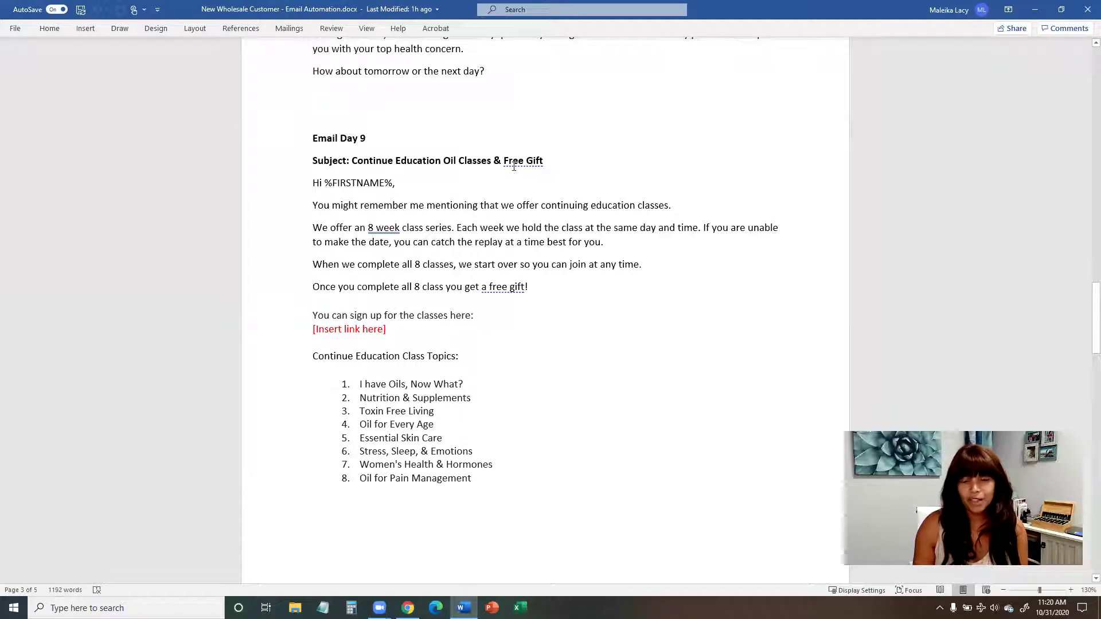
scroll(512, 192, down, 1)
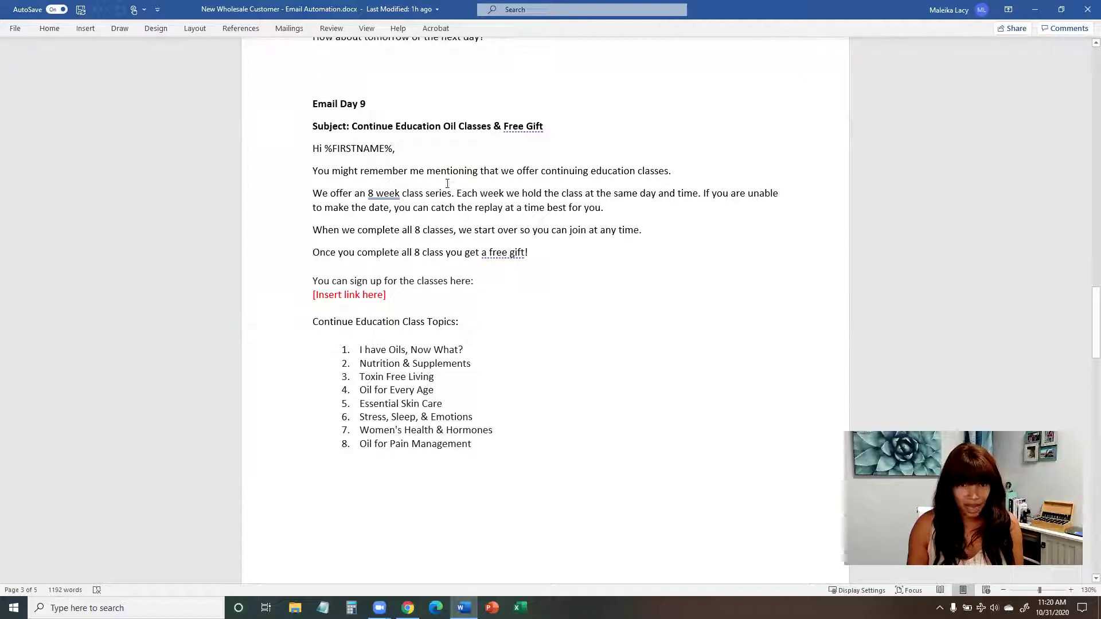
scroll(450, 236, down, 1)
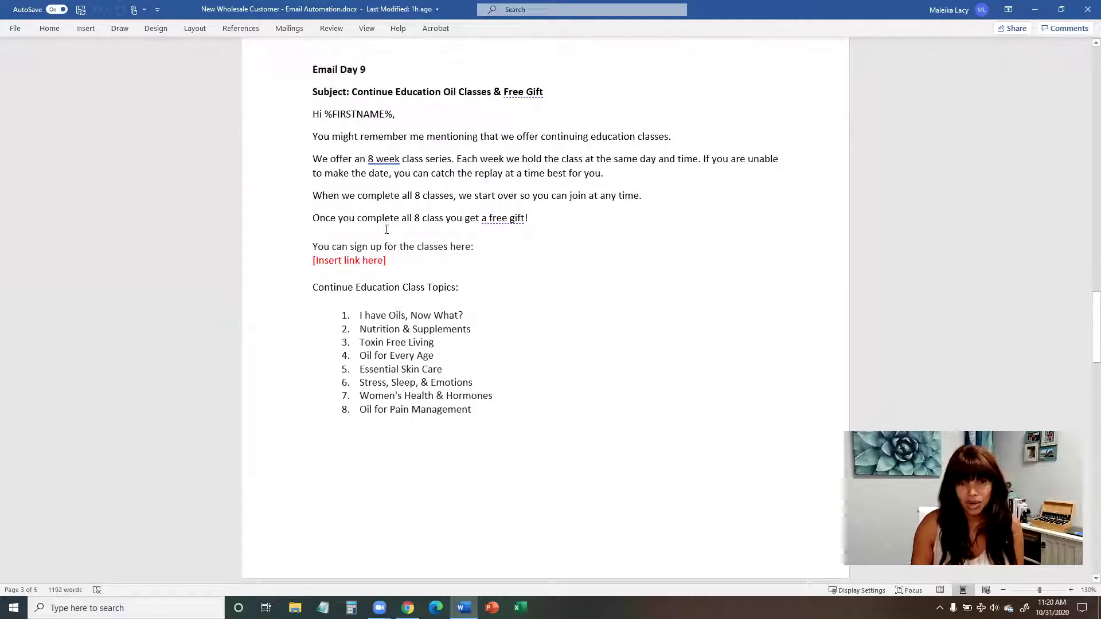
scroll(387, 230, down, 12)
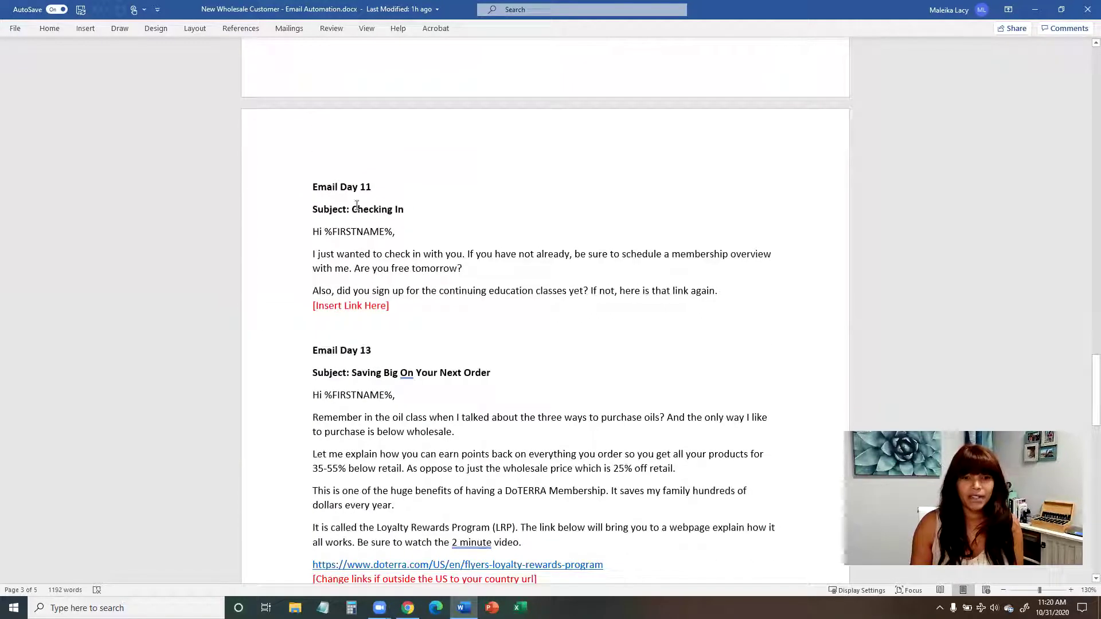
scroll(428, 229, down, 1)
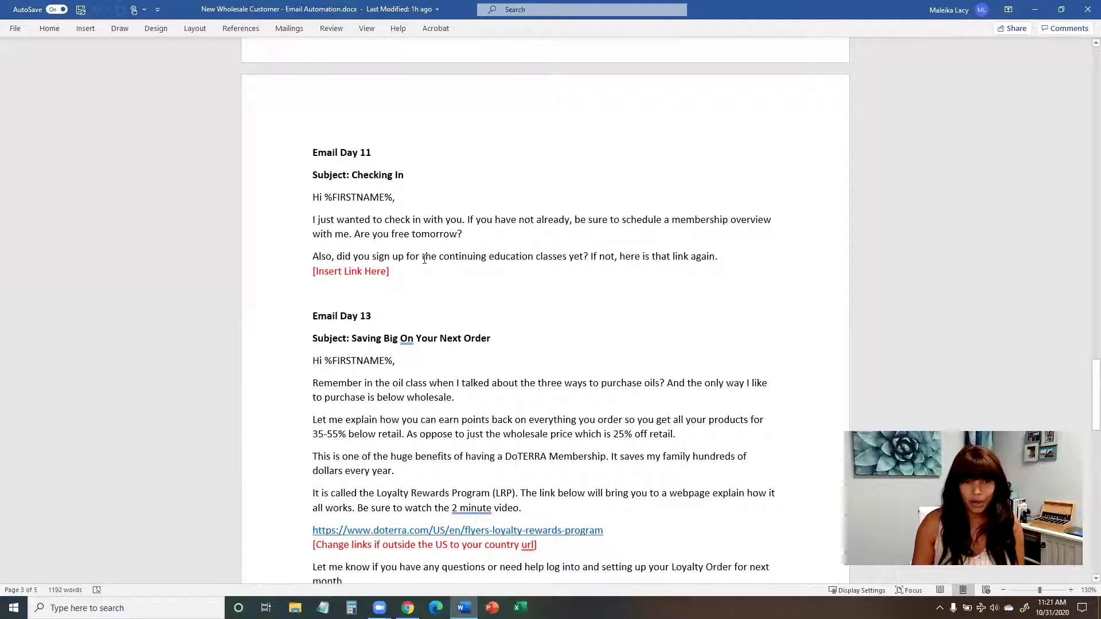
scroll(401, 256, down, 1)
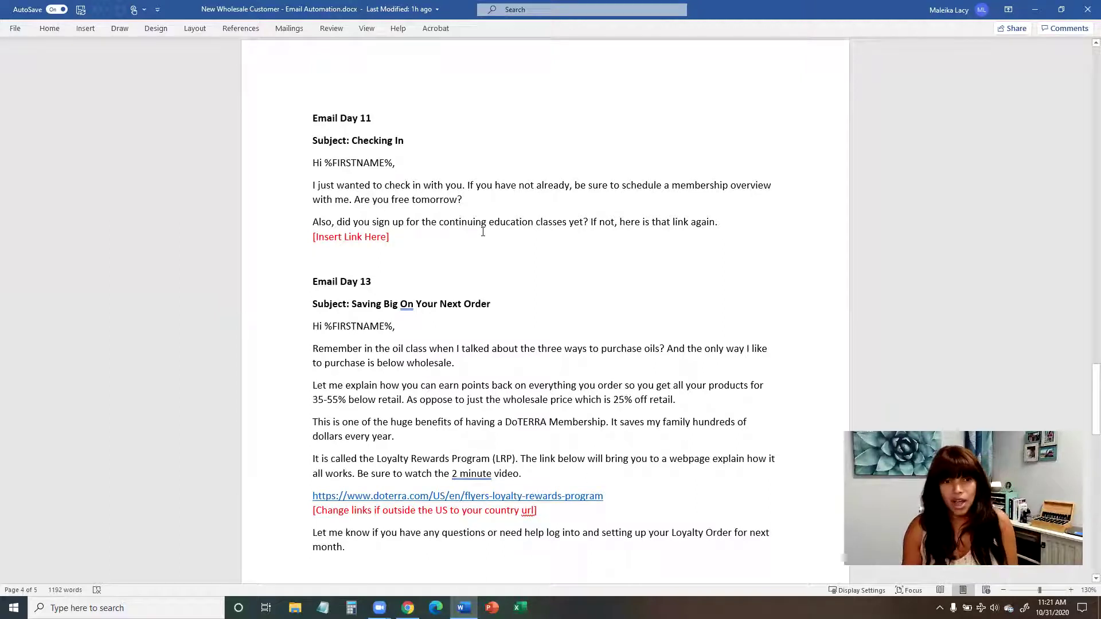
scroll(481, 232, up, 4)
scroll(481, 231, down, 3)
scroll(483, 232, down, 1)
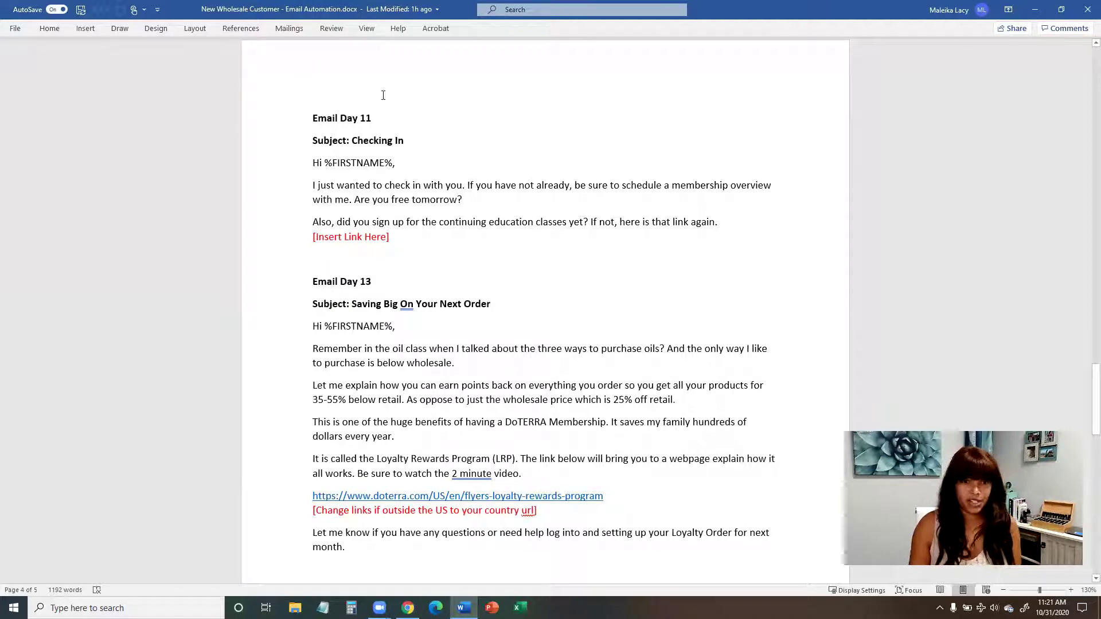
scroll(431, 232, down, 2)
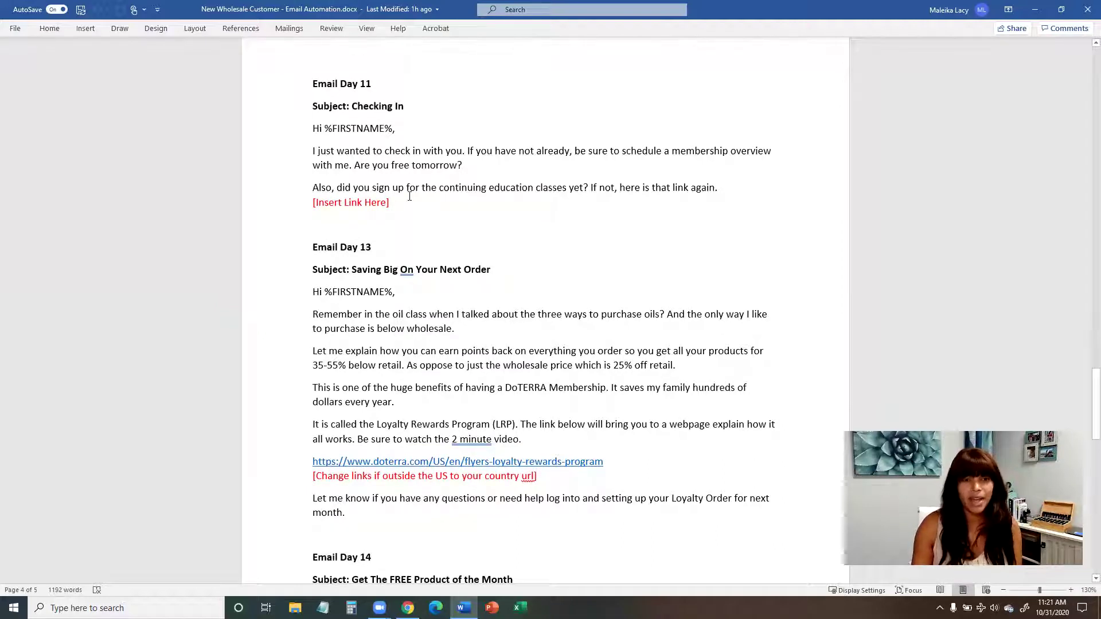
scroll(409, 196, up, 12)
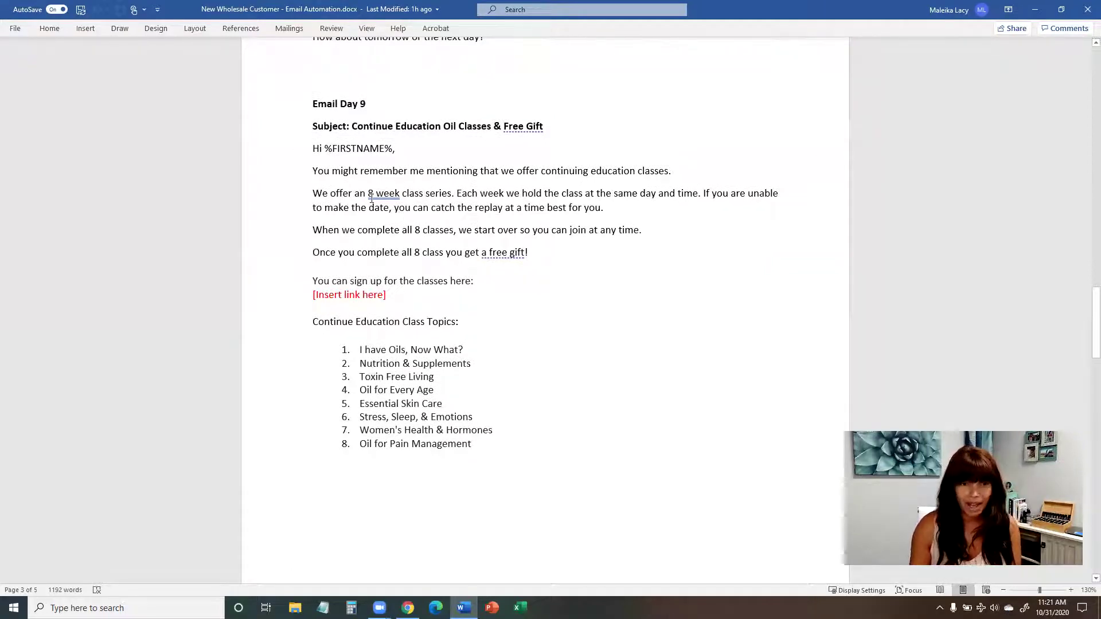
scroll(372, 198, down, 10)
scroll(371, 198, down, 12)
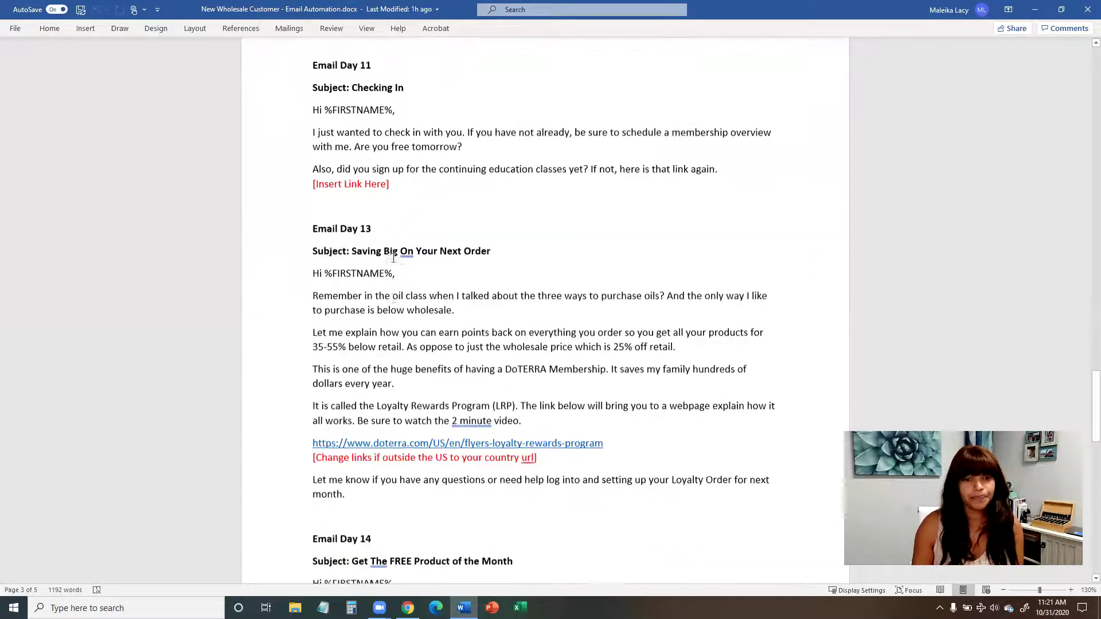
scroll(393, 258, down, 3)
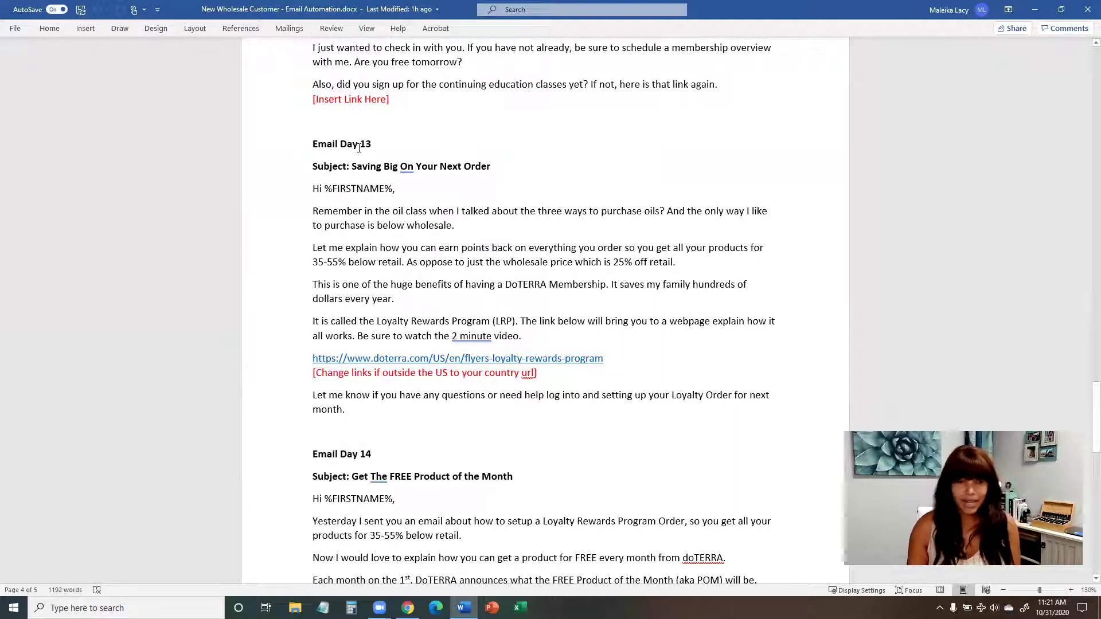
scroll(359, 148, down, 1)
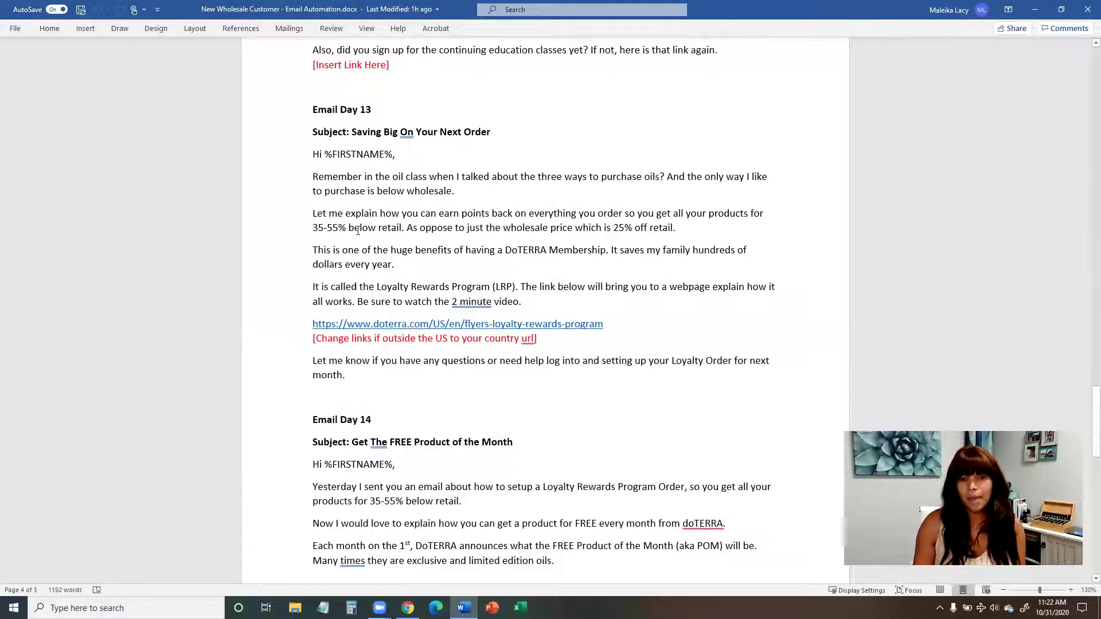
scroll(487, 260, down, 1)
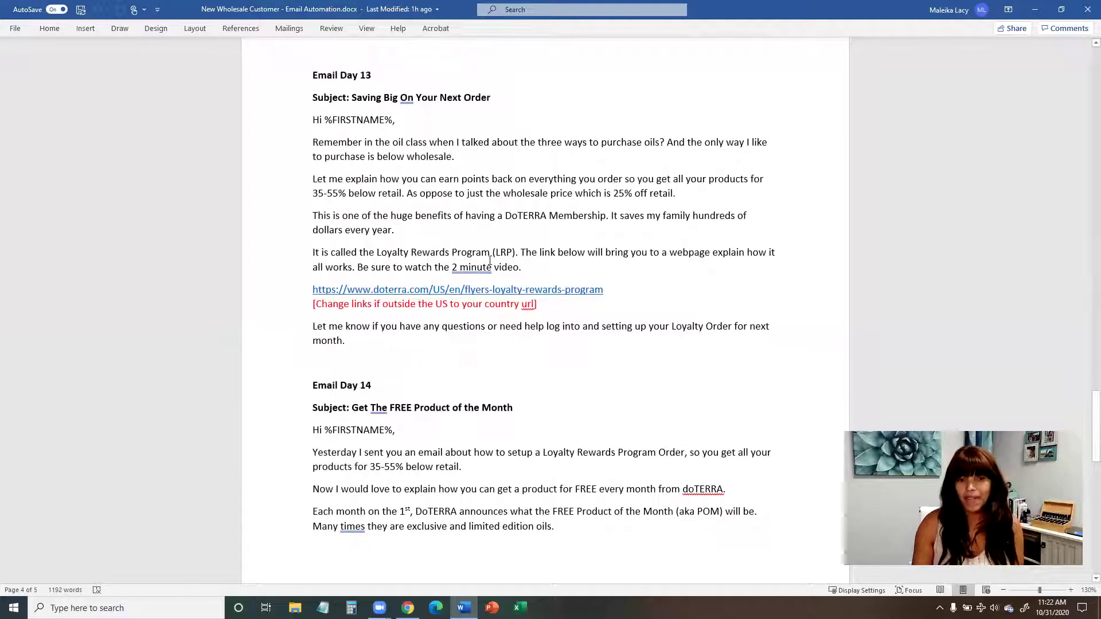
scroll(486, 260, down, 1)
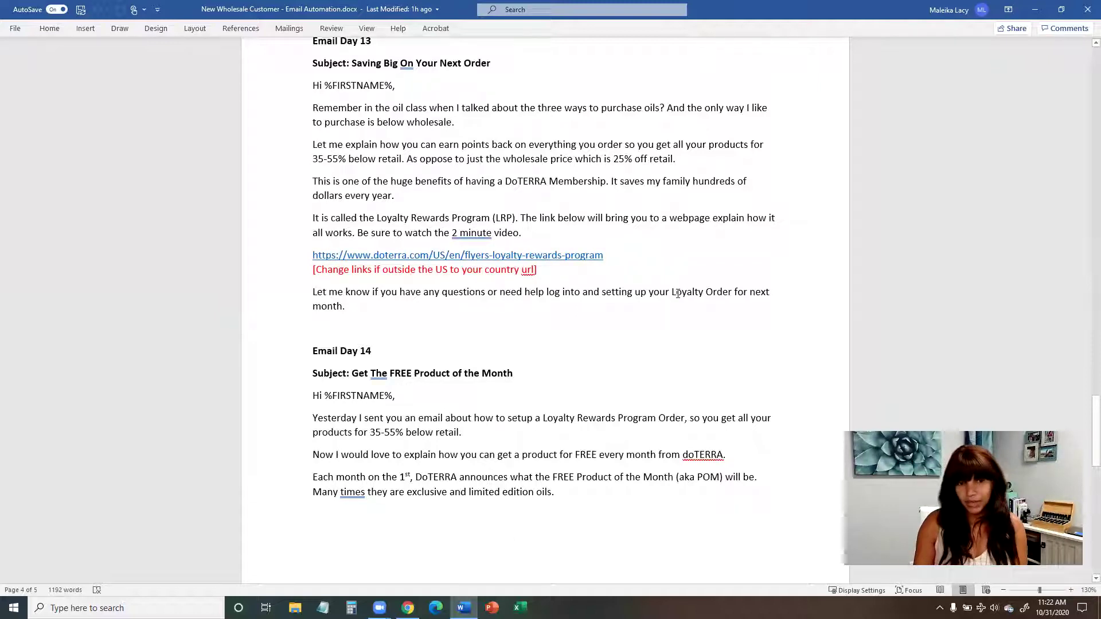
scroll(711, 305, up, 1)
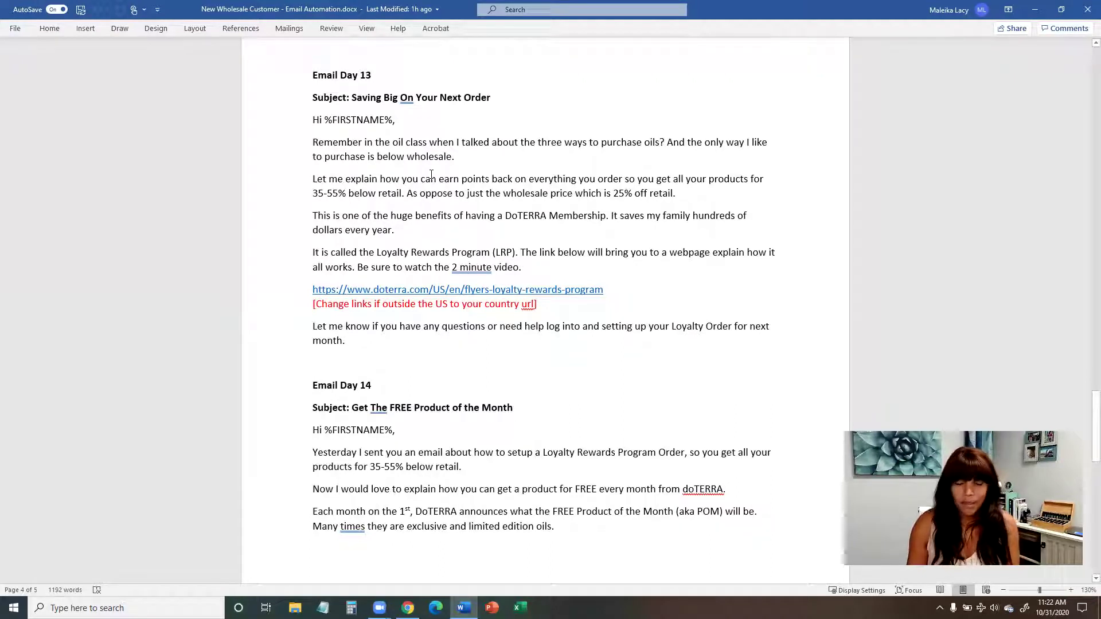
scroll(431, 174, down, 1)
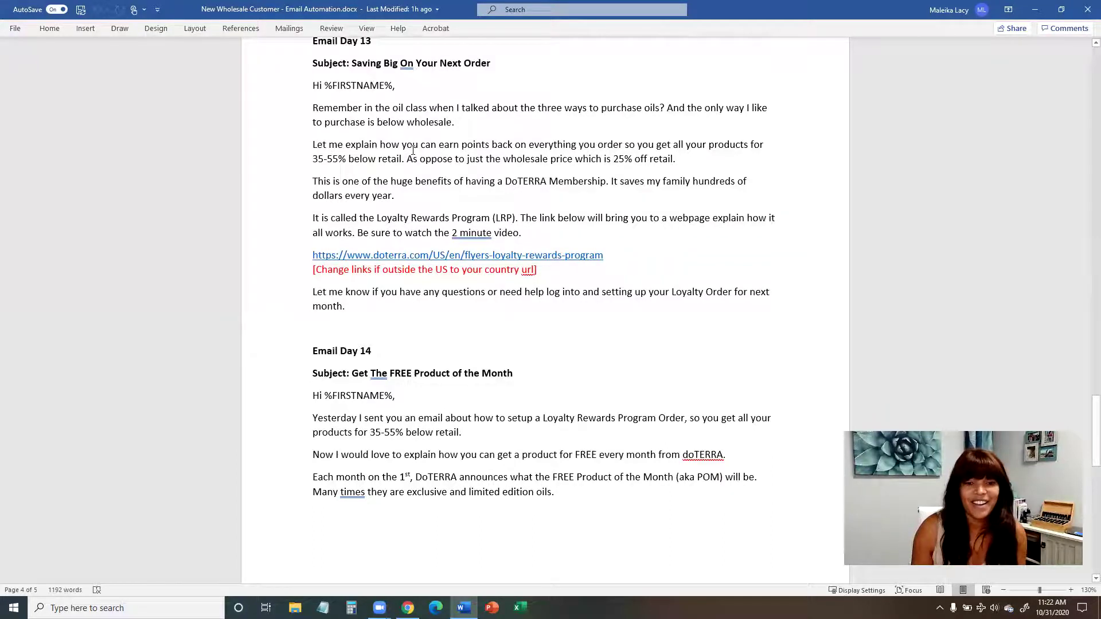
scroll(395, 184, down, 4)
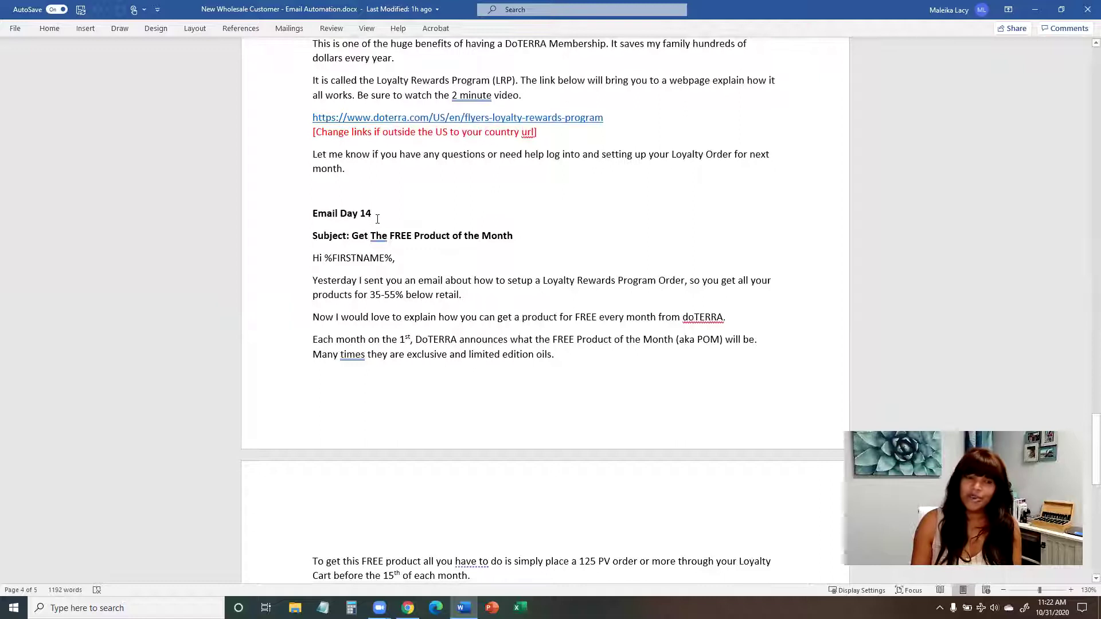
scroll(377, 219, down, 2)
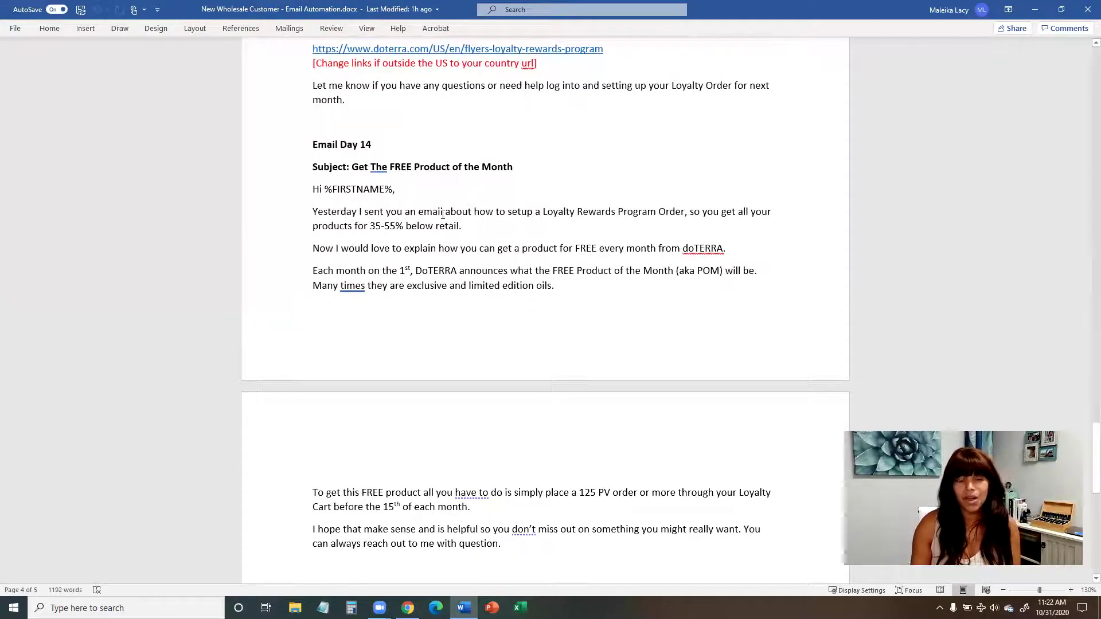
scroll(442, 214, down, 2)
scroll(390, 235, up, 3)
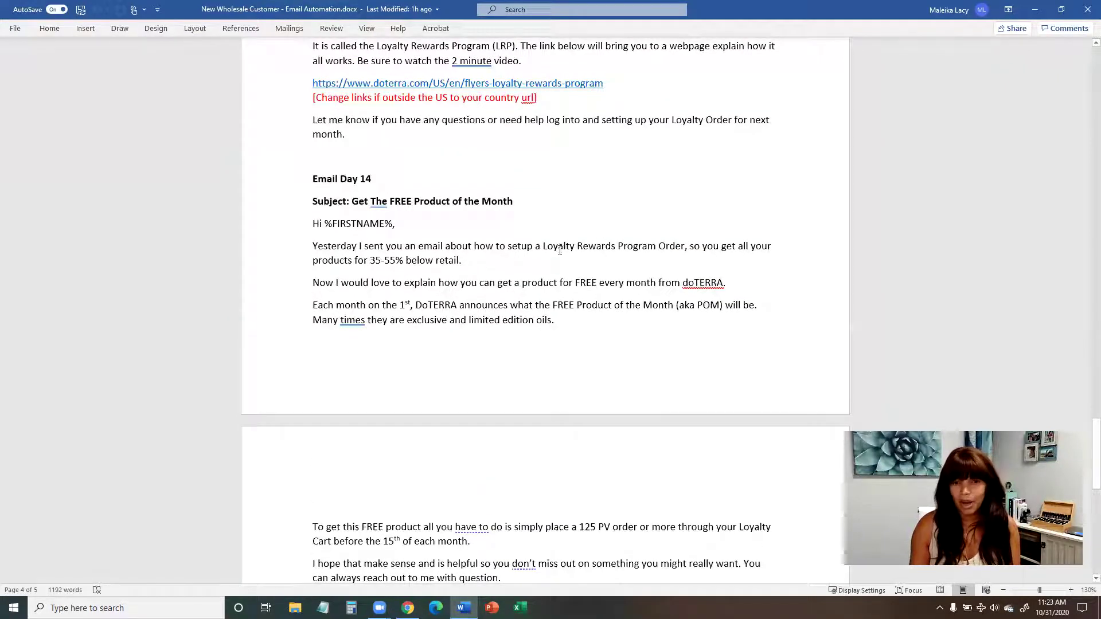
scroll(630, 248, down, 2)
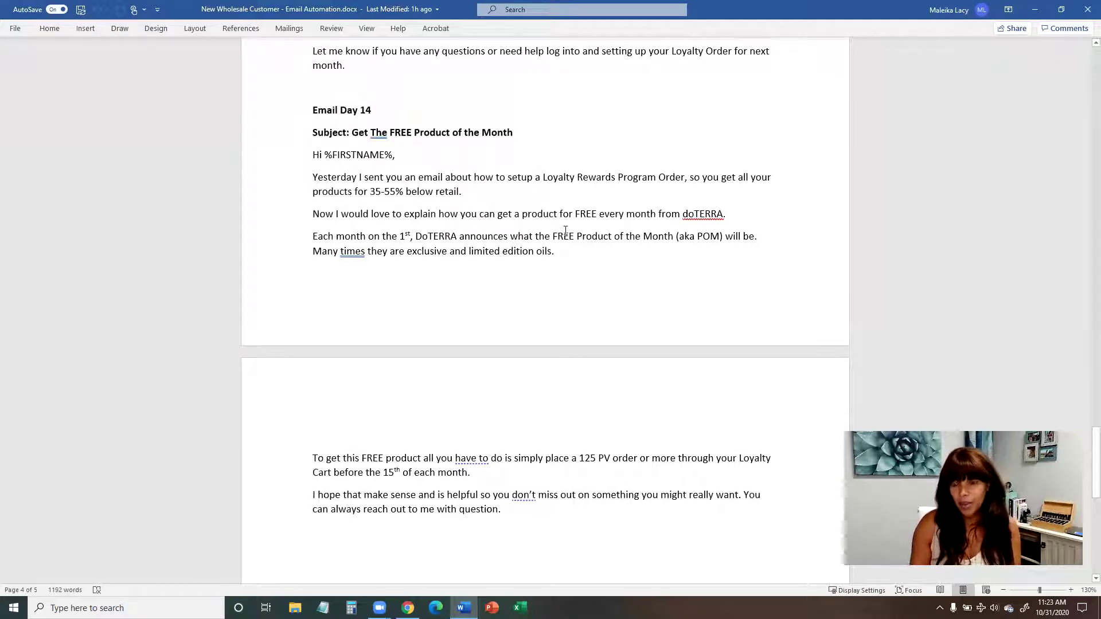
scroll(566, 230, down, 2)
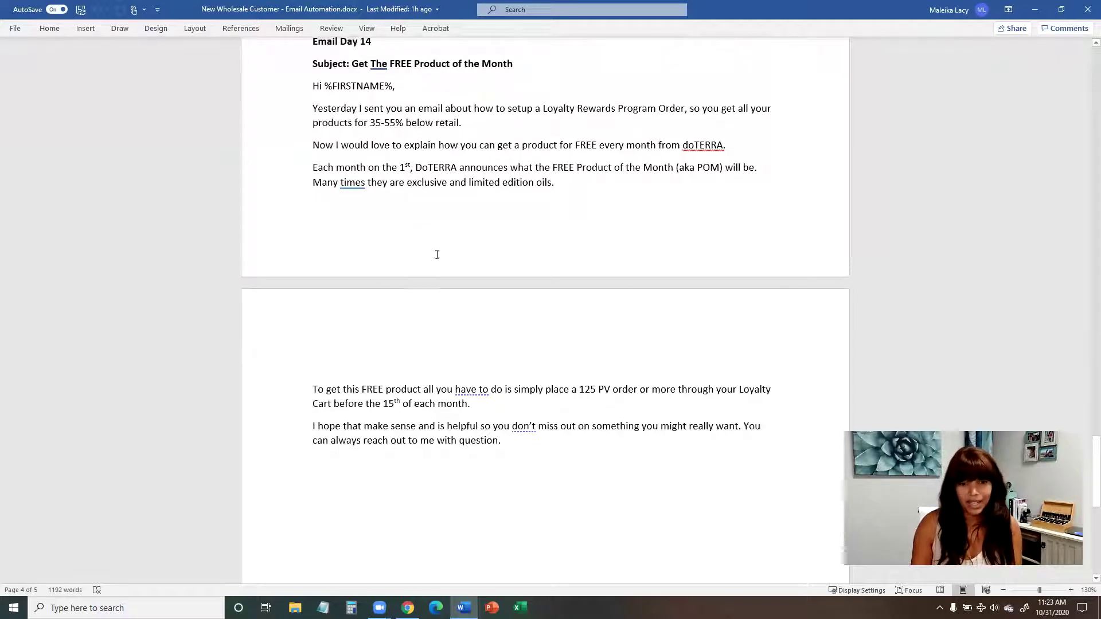
scroll(431, 396, down, 6)
scroll(431, 396, up, 10)
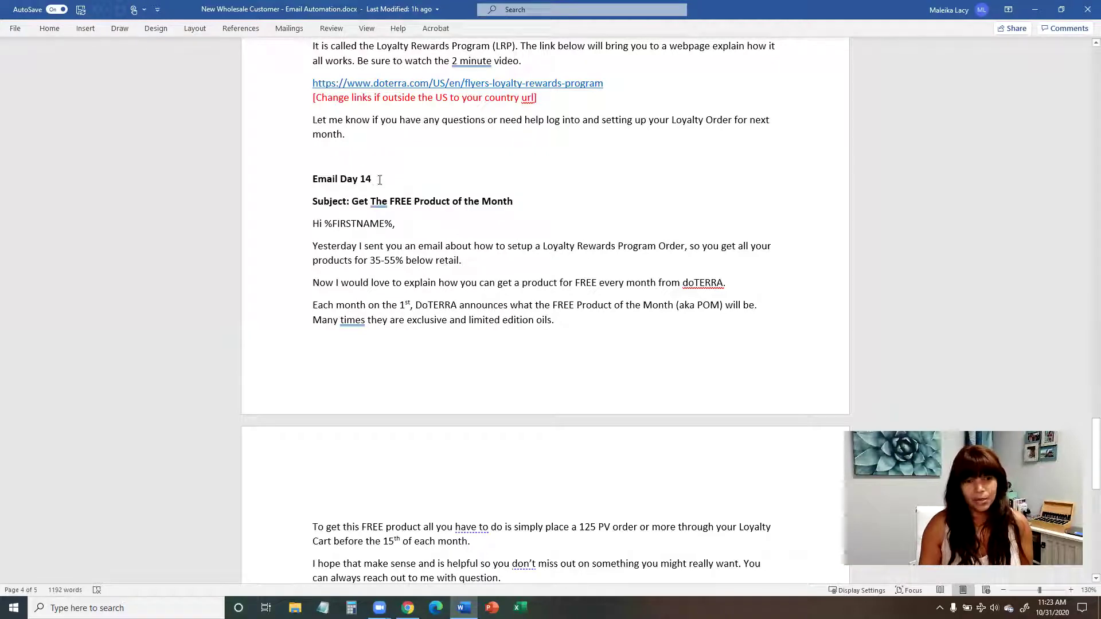
drag(380, 179, 314, 179)
scroll(344, 195, up, 6)
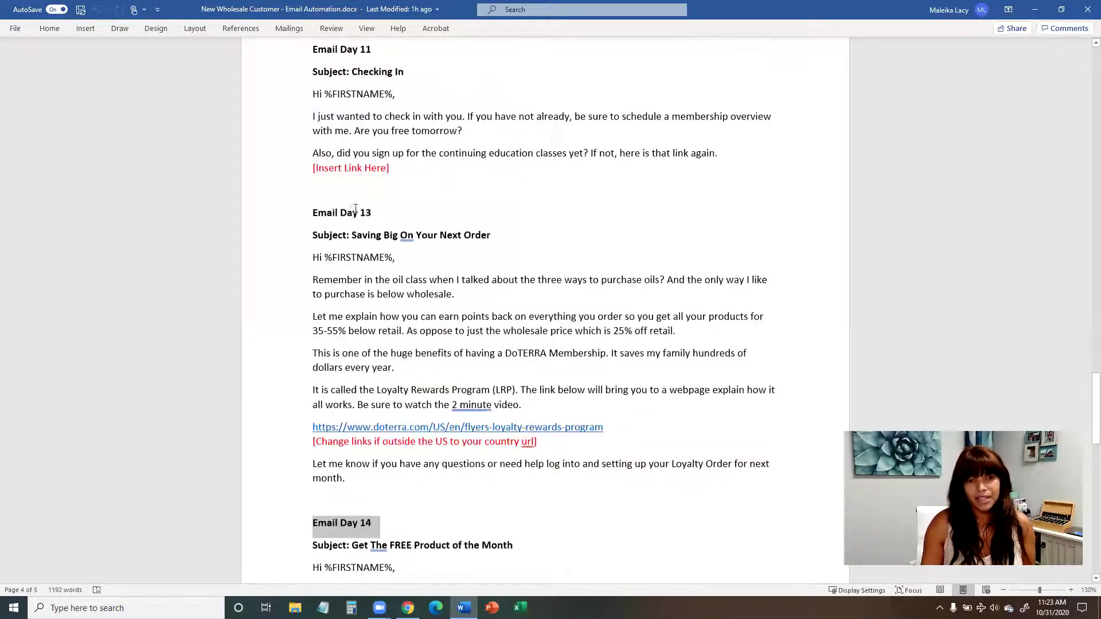
drag(376, 212, 314, 213)
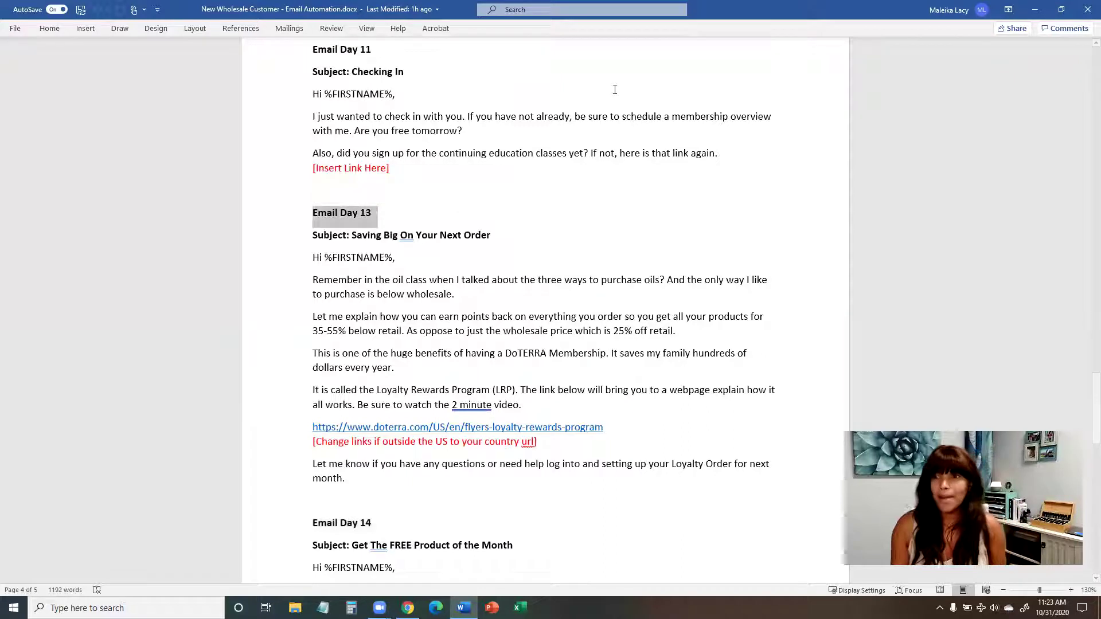
Step: Leave Word for ActiveCampaign's Automations list and begin a new automation
click(1034, 11)
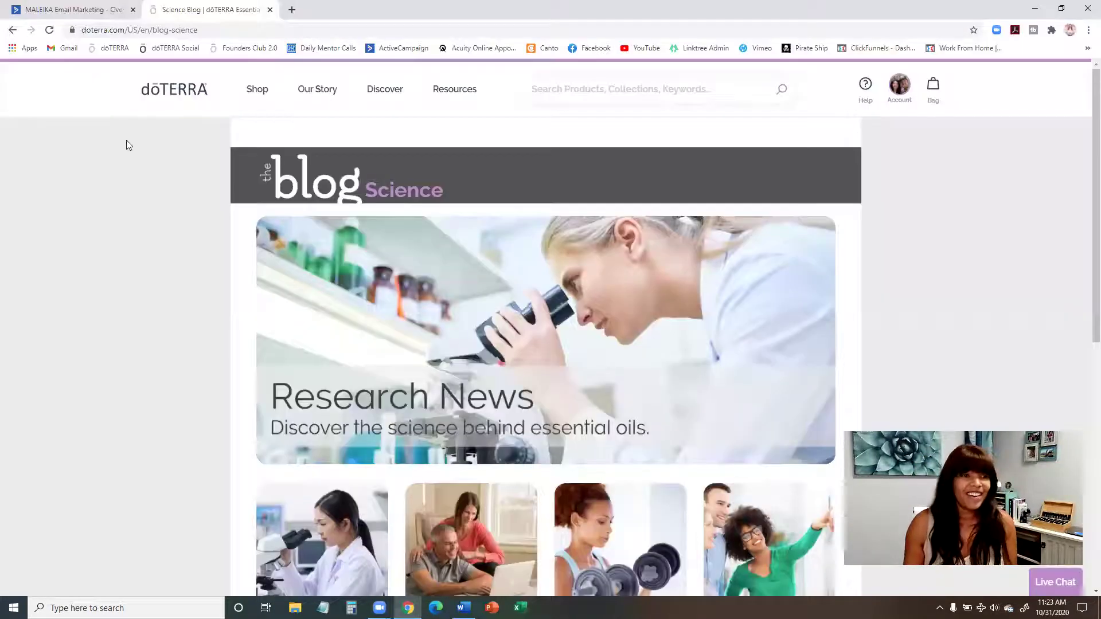
click(47, 11)
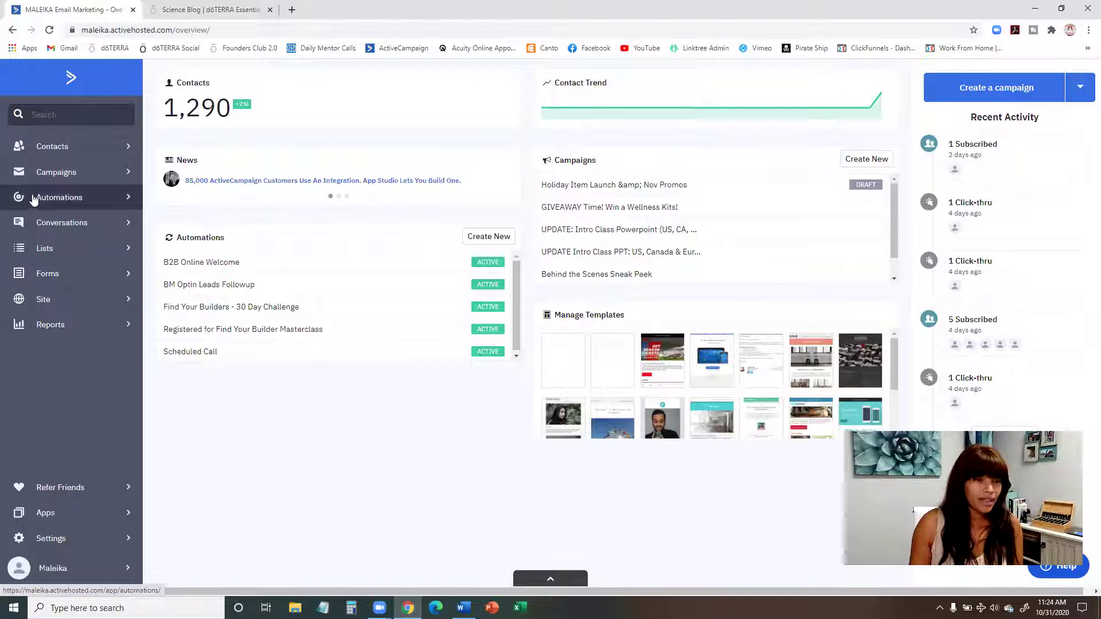
click(58, 201)
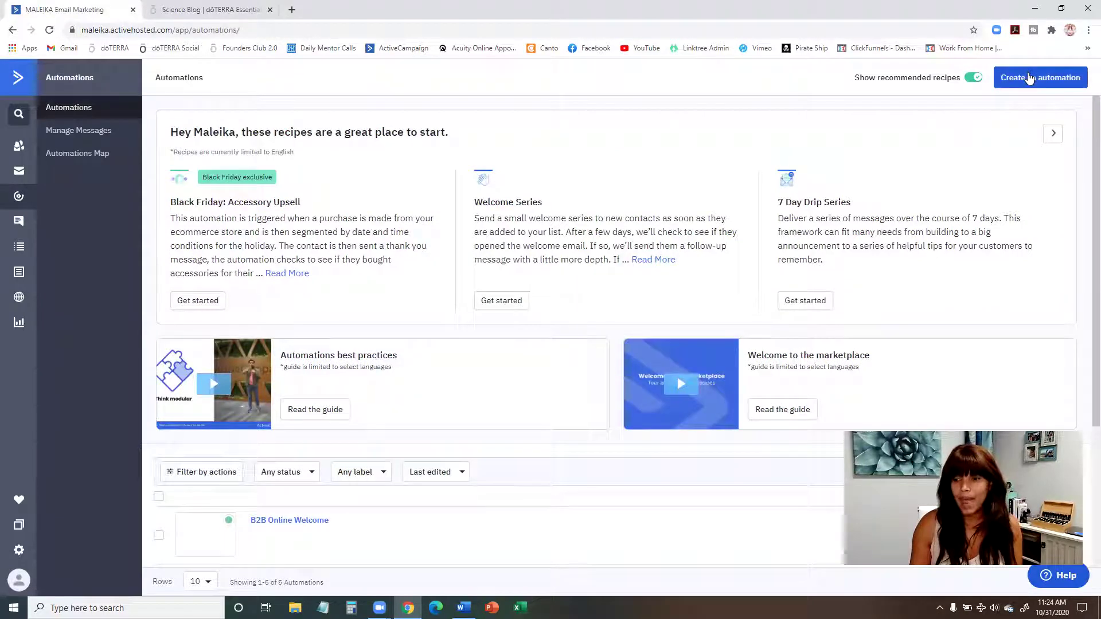
click(1030, 78)
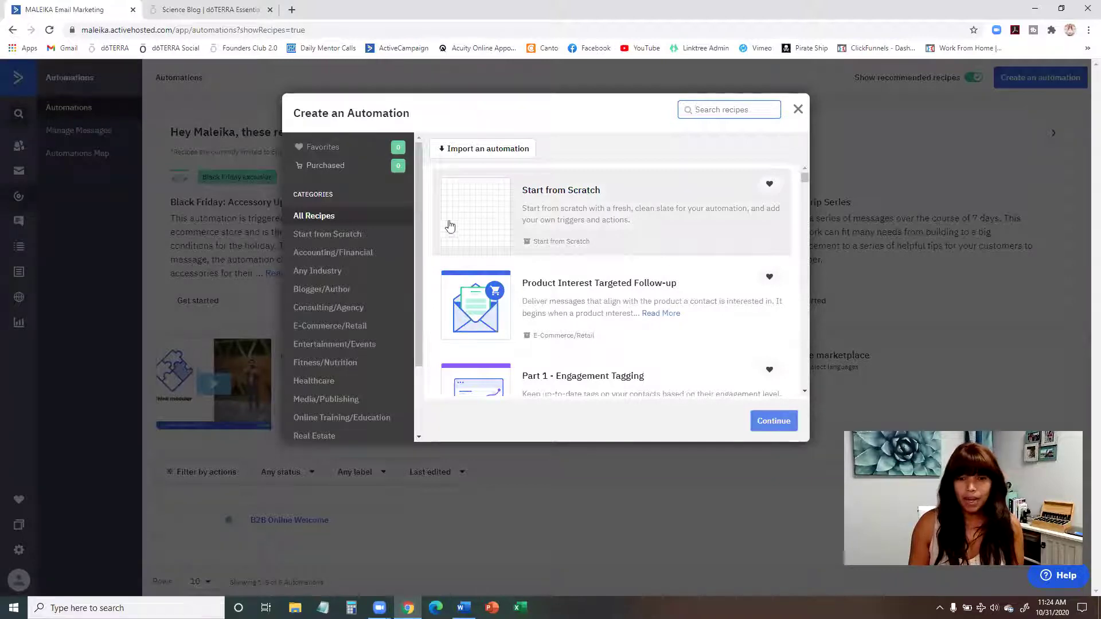
Step: Choose Start from Scratch to open the blank Automation 6 builder
click(561, 216)
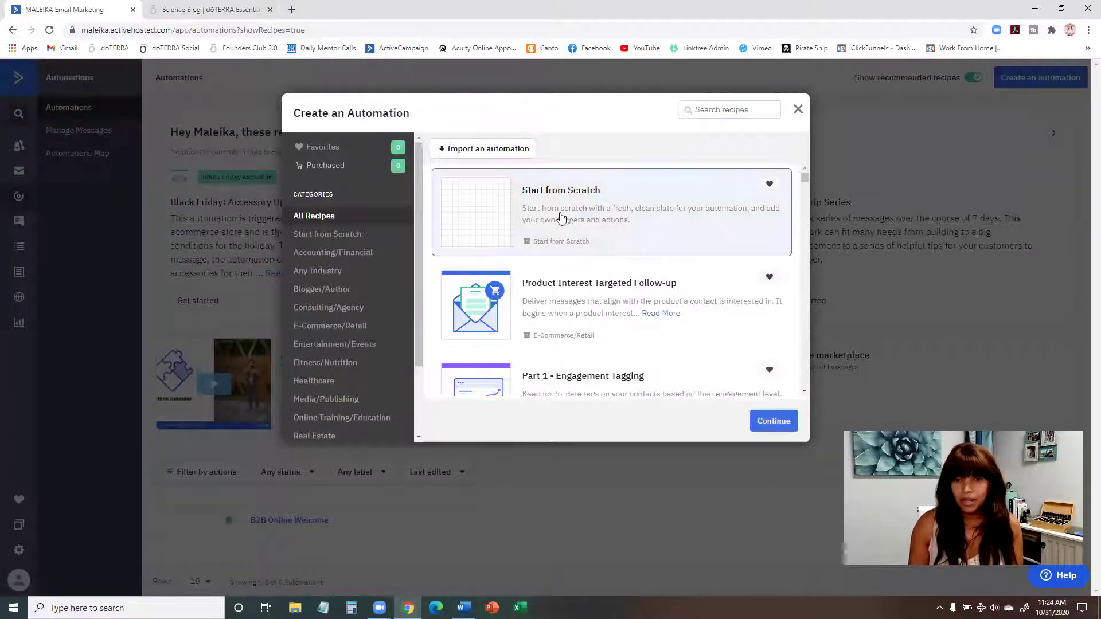
click(772, 422)
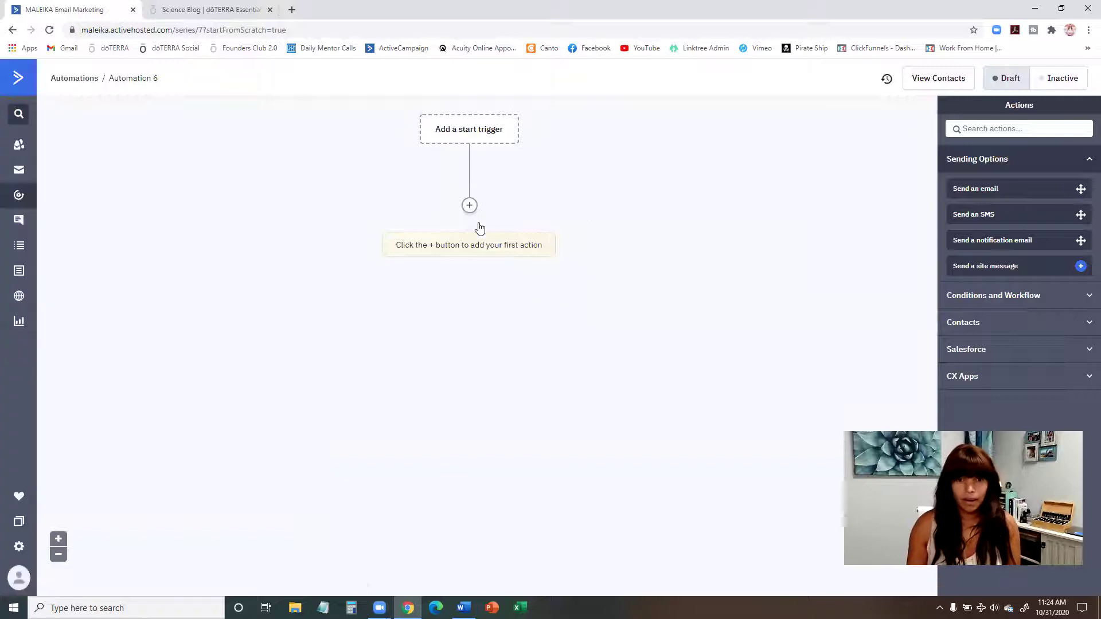
Step: Add a 'Subscribes to a list' start trigger for the Wholesale Customer list, running once
click(470, 207)
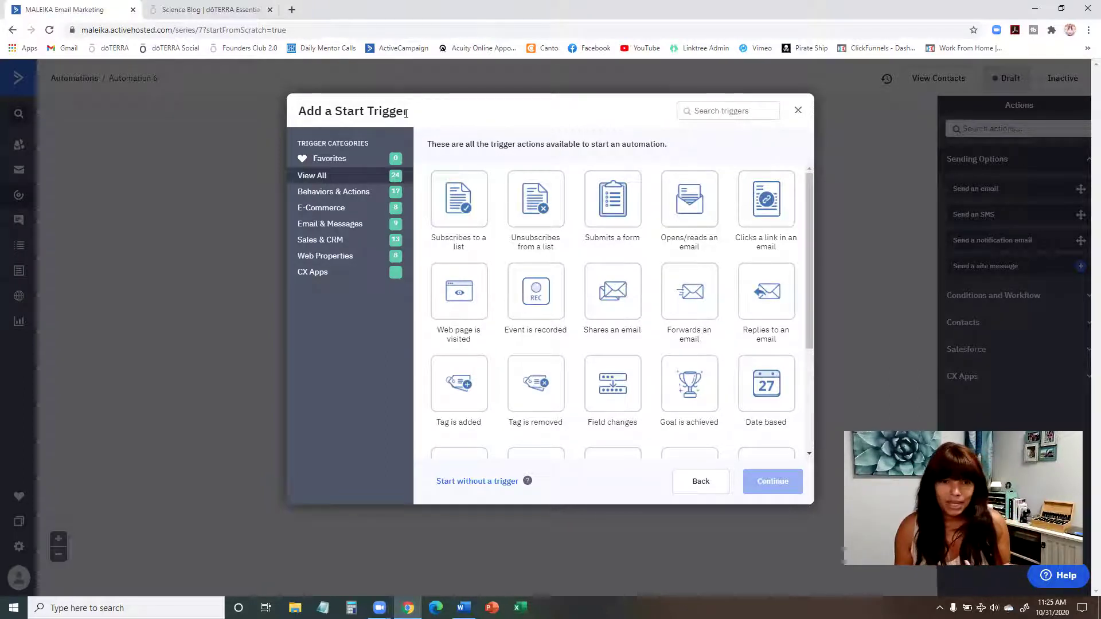
click(457, 208)
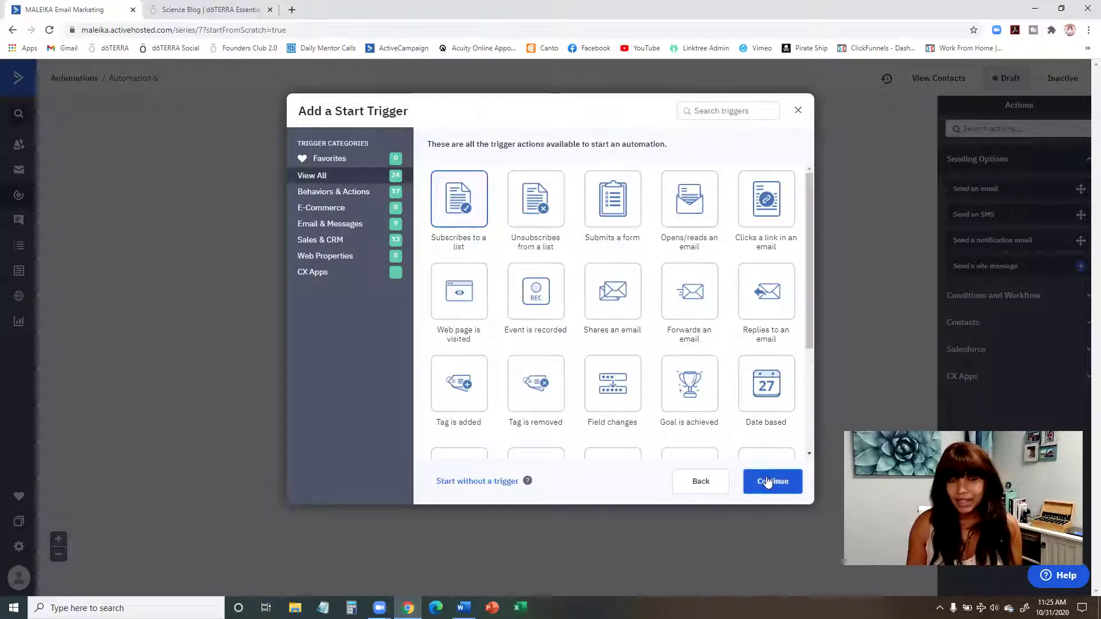
click(767, 480)
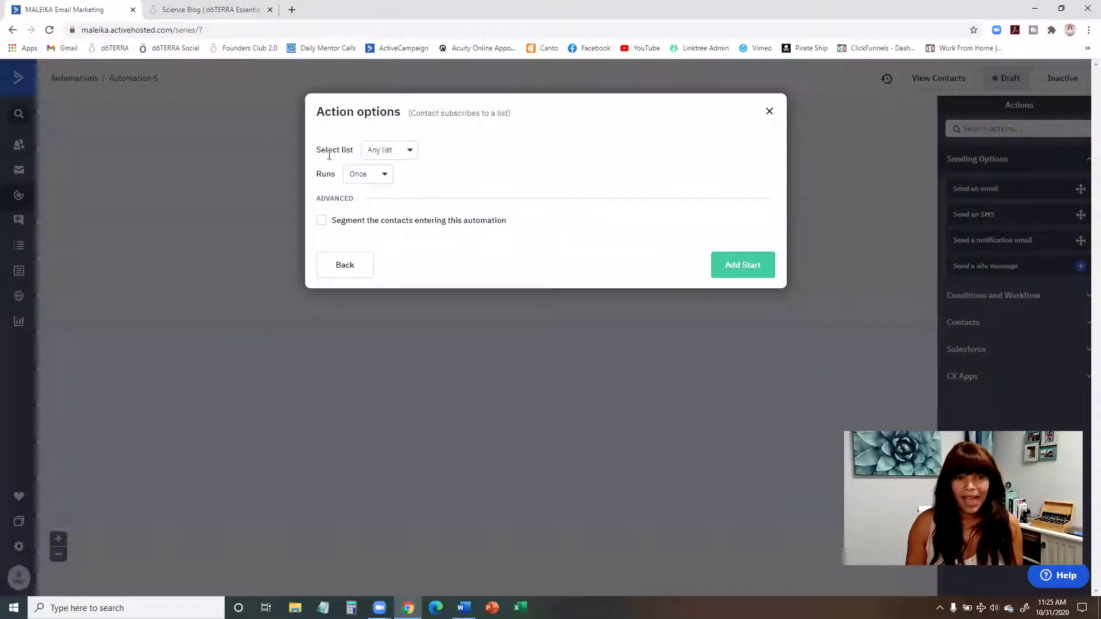
click(402, 152)
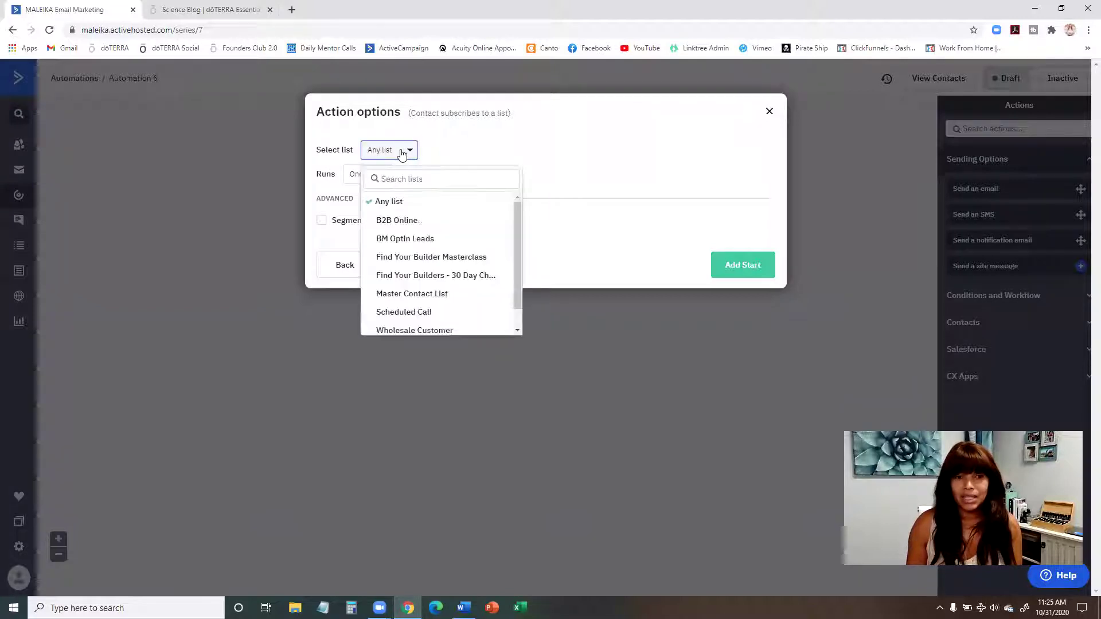
scroll(467, 233, down, 1)
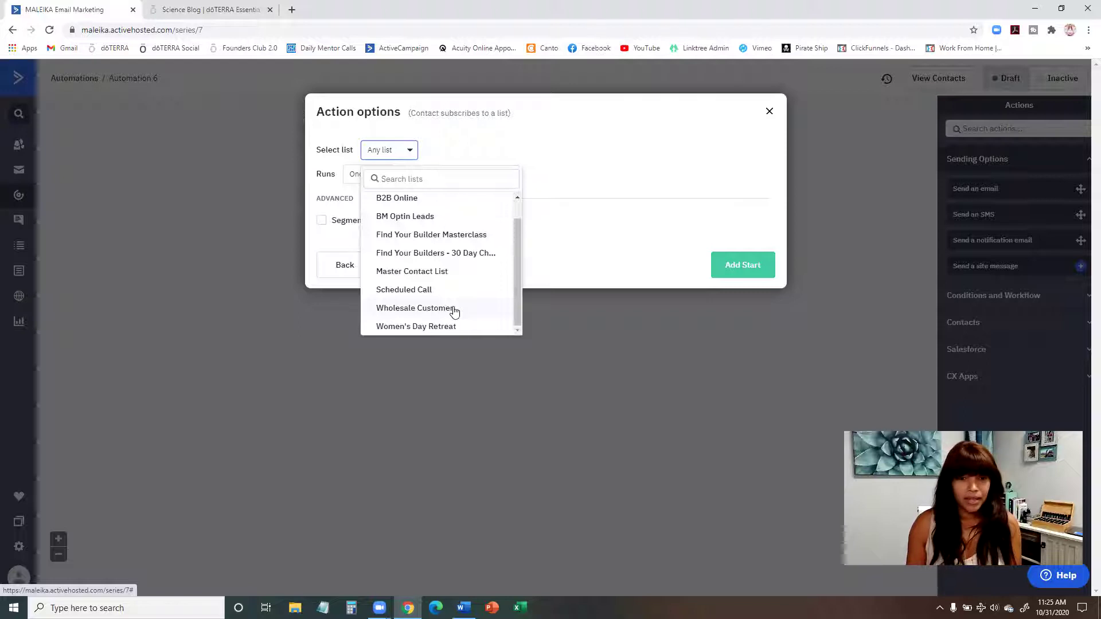
click(453, 310)
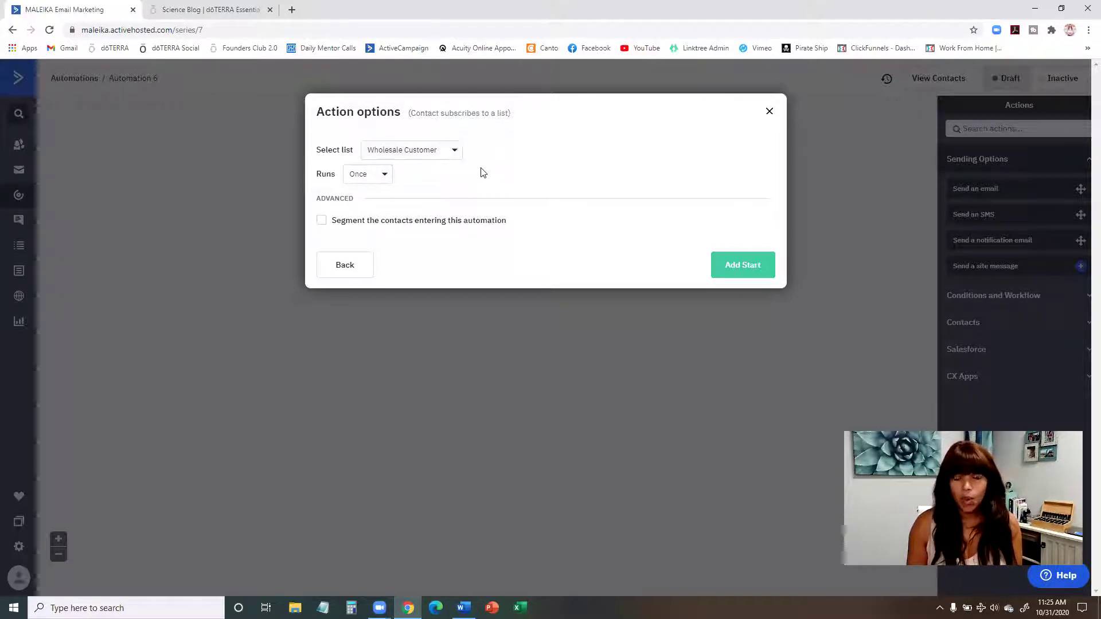
click(750, 272)
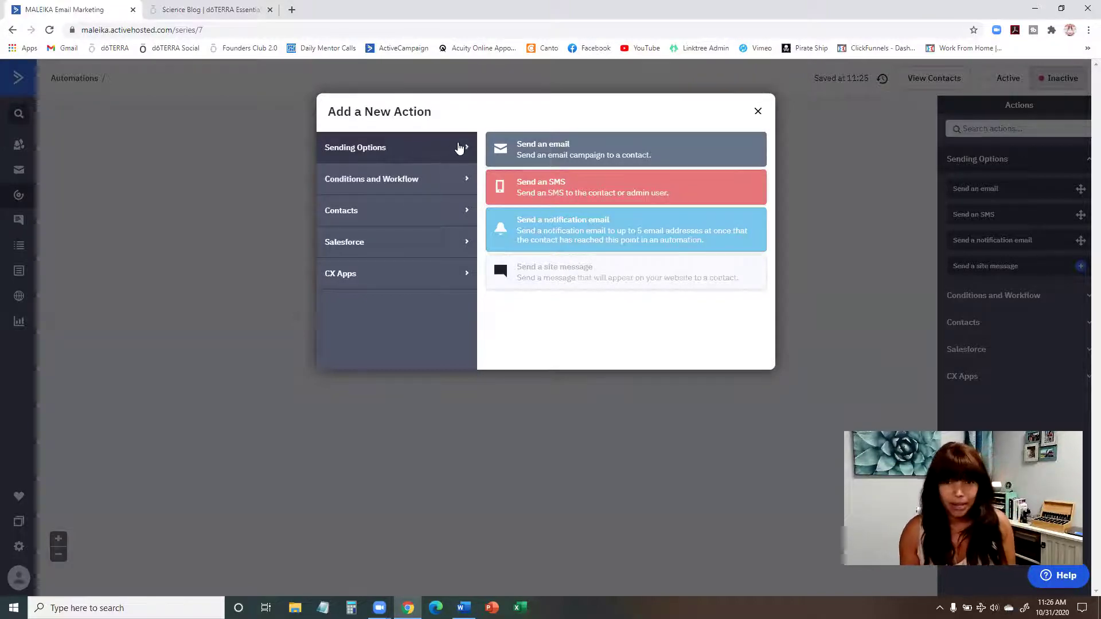
Step: Choose Send an email as the first action and start creating a new email
click(582, 150)
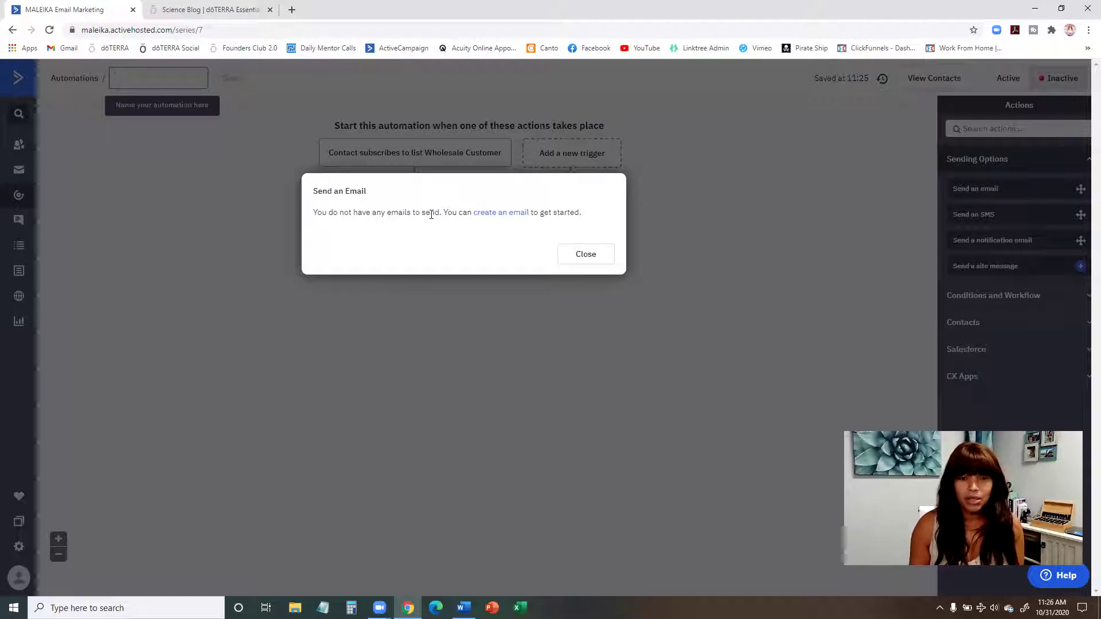
click(501, 213)
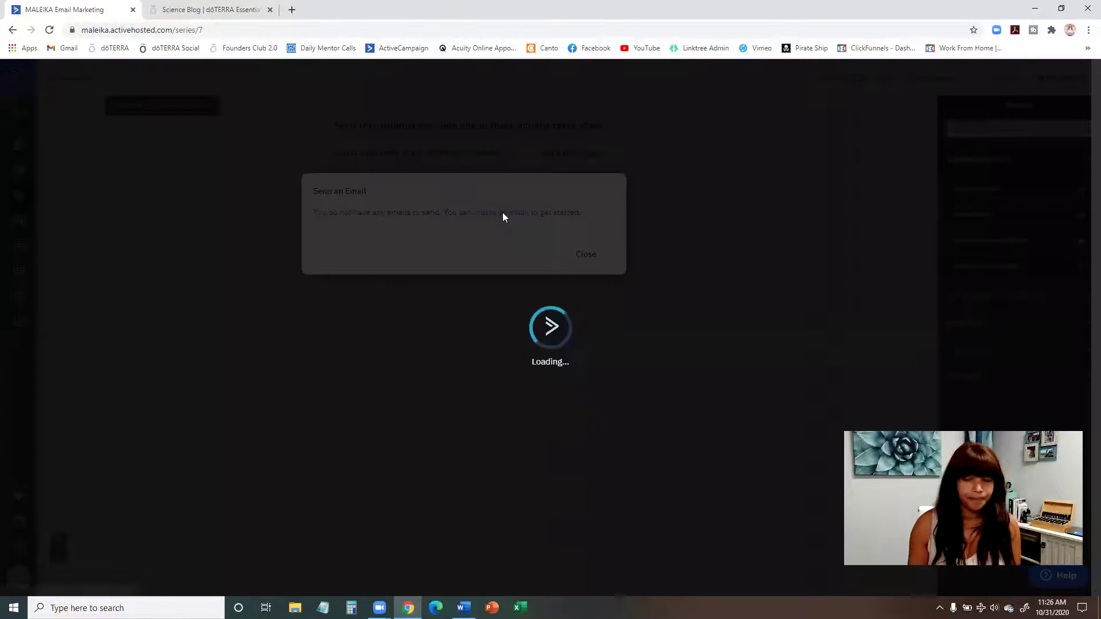
Step: Name the email 'Welcome to Our DoTERRA Family!' from the Word Day 1 subject and create it
click(420, 263)
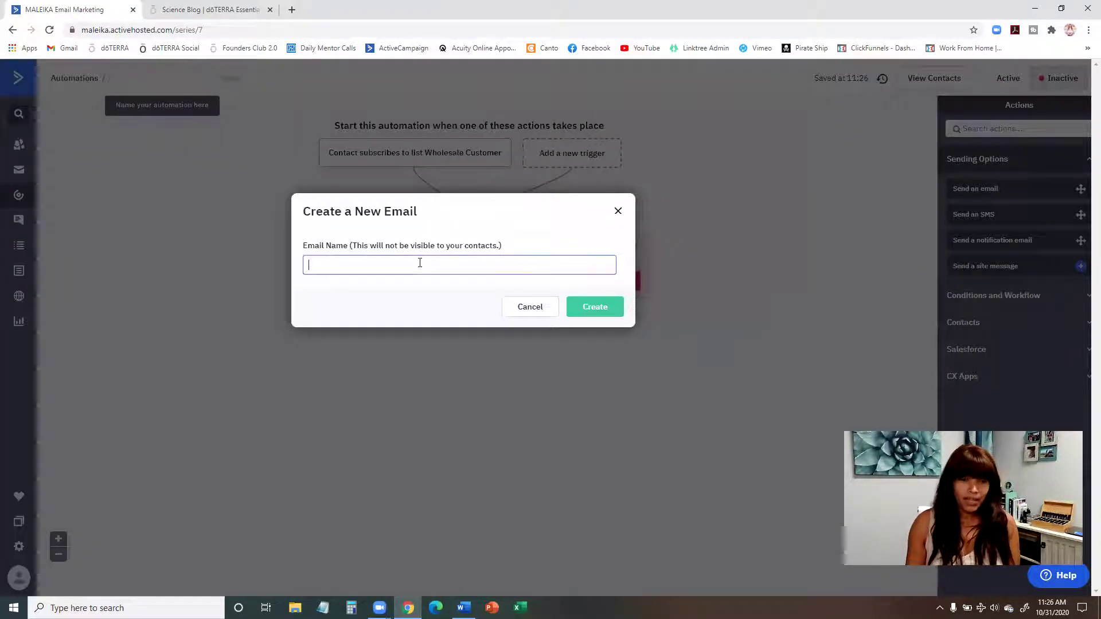
click(463, 607)
click(413, 108)
scroll(412, 108, up, 5)
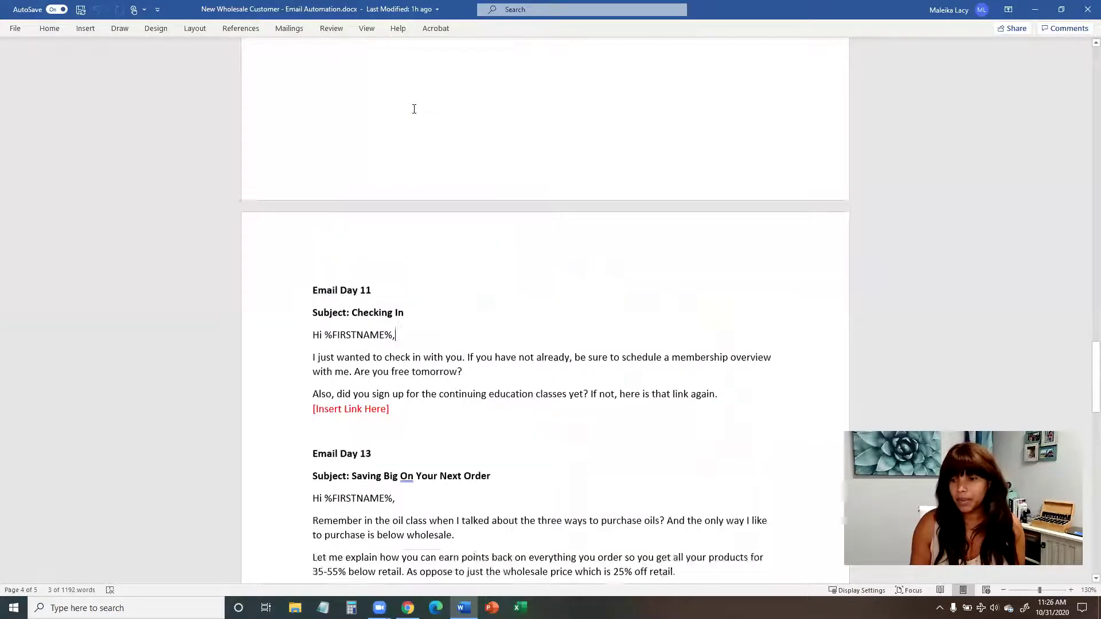
drag(1093, 367, 1088, 51)
drag(517, 207, 367, 211)
key(ctrl+c)
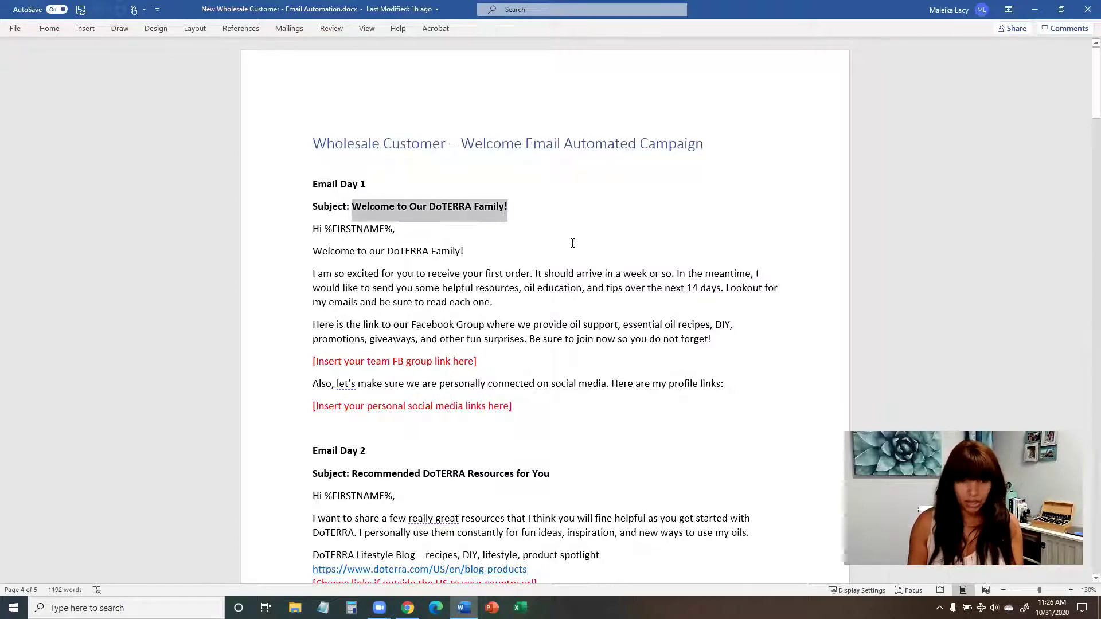
click(1035, 9)
key(ctrl+v)
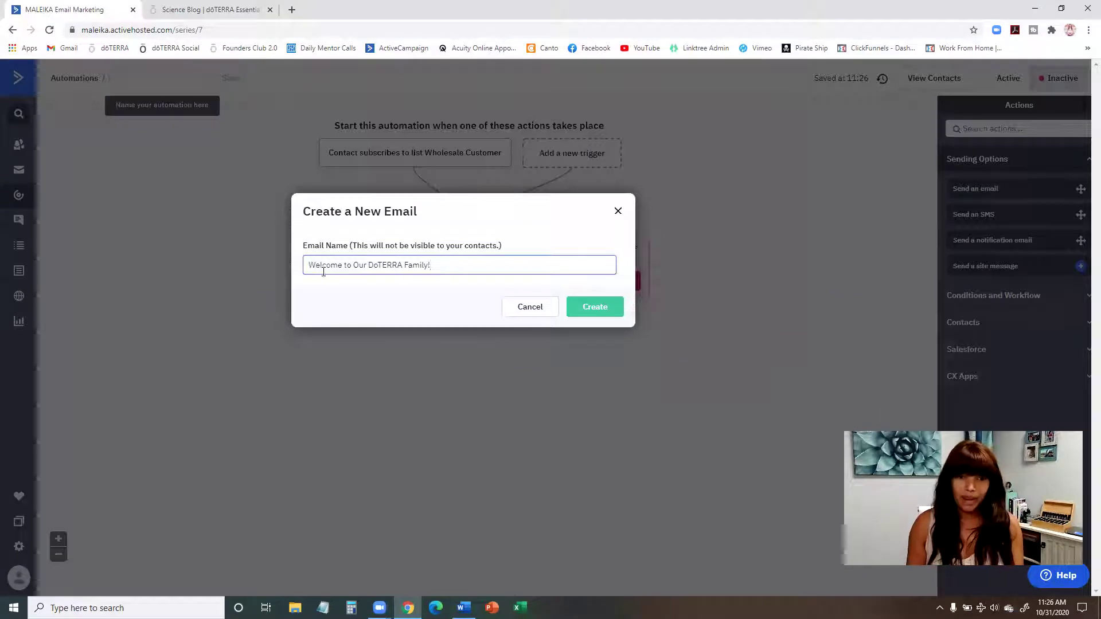
click(599, 314)
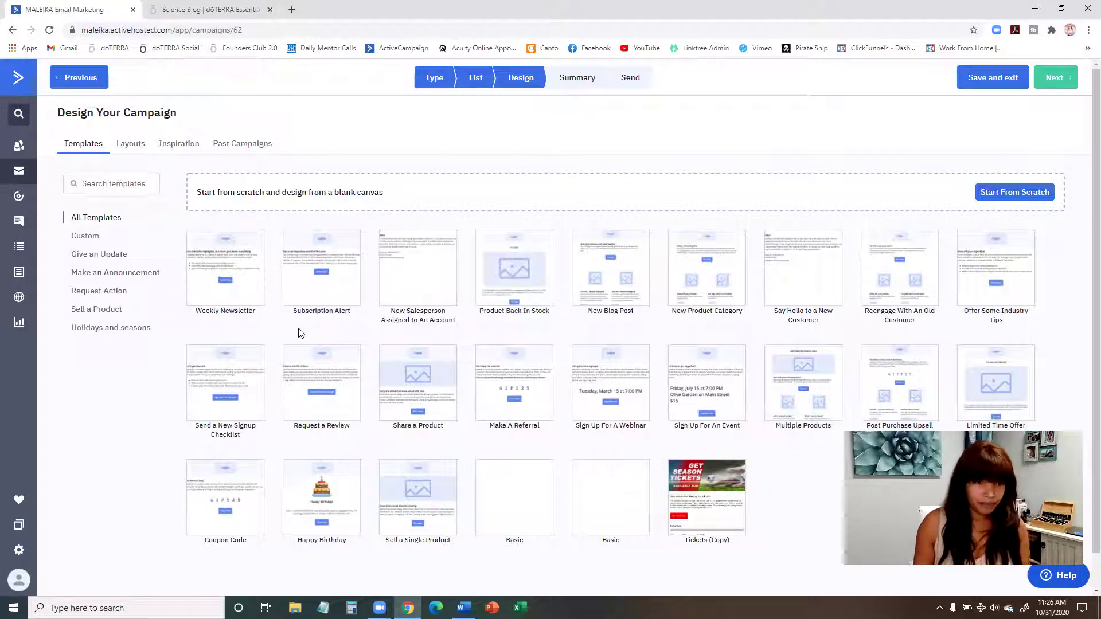
Step: After a look at Past Campaigns, pick the Say Hello to a New Customer template and paste the subject 'Welcome to Our DoTERRA Family!'
click(245, 147)
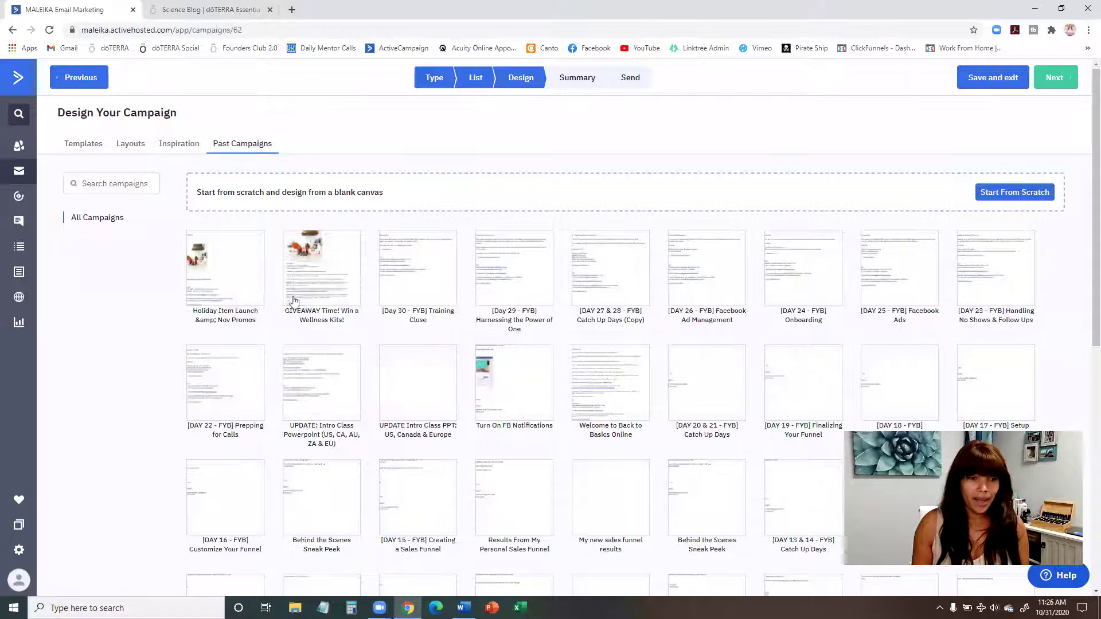
mouse_move(248, 274)
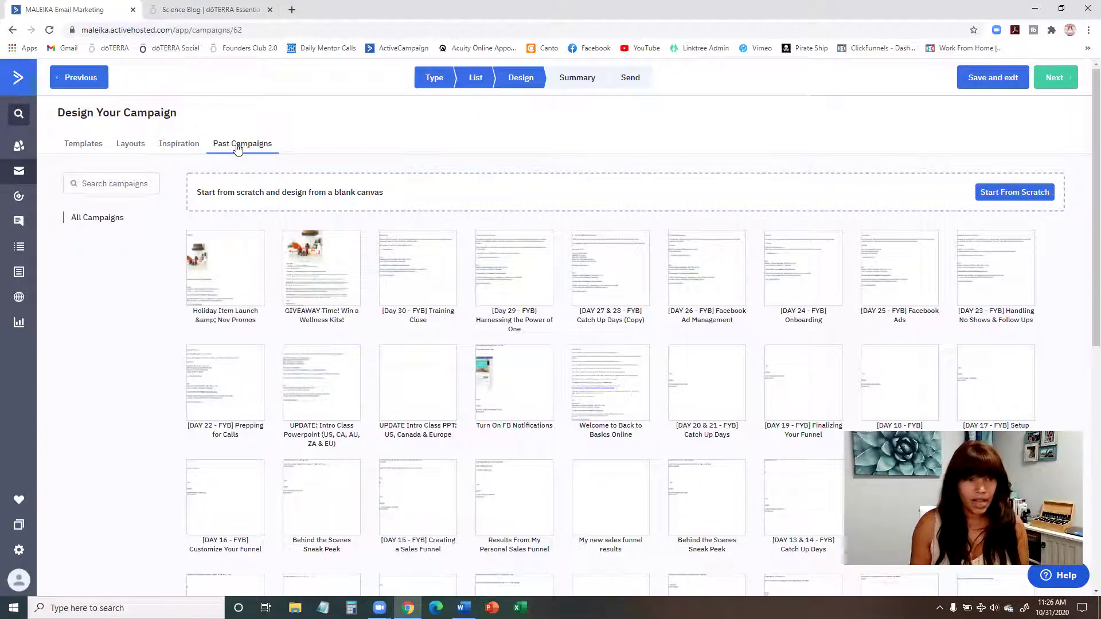
click(86, 146)
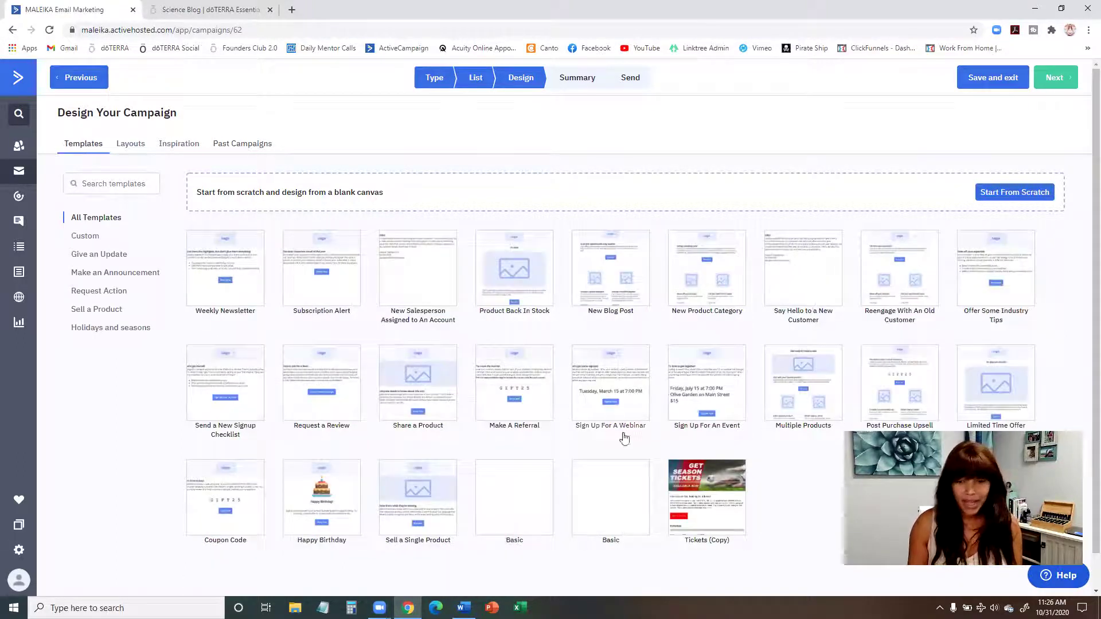
mouse_move(512, 482)
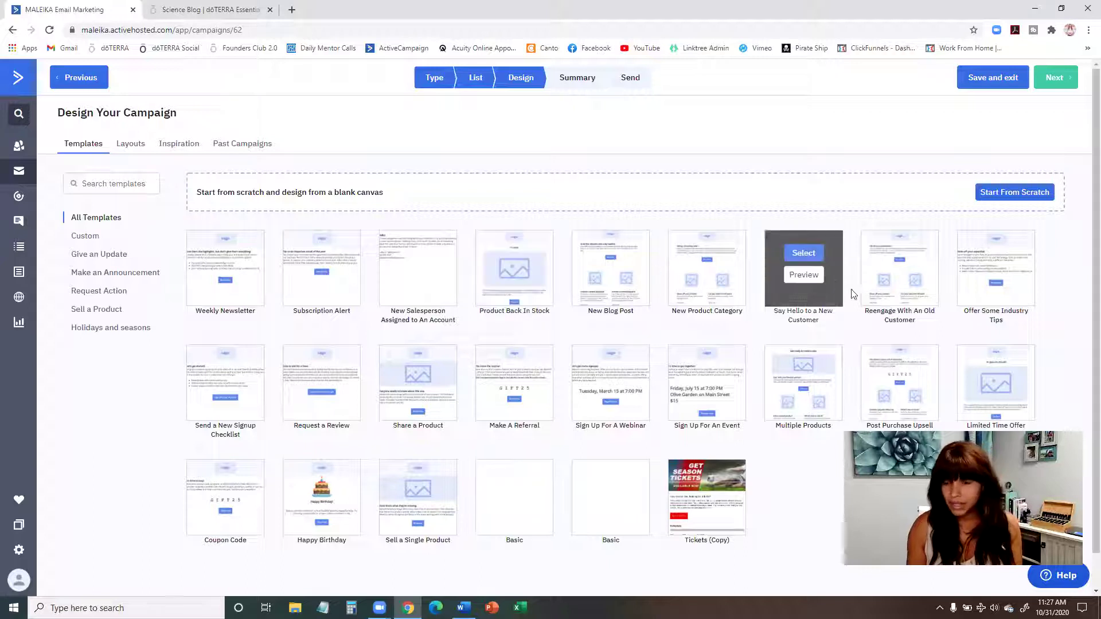
mouse_move(804, 252)
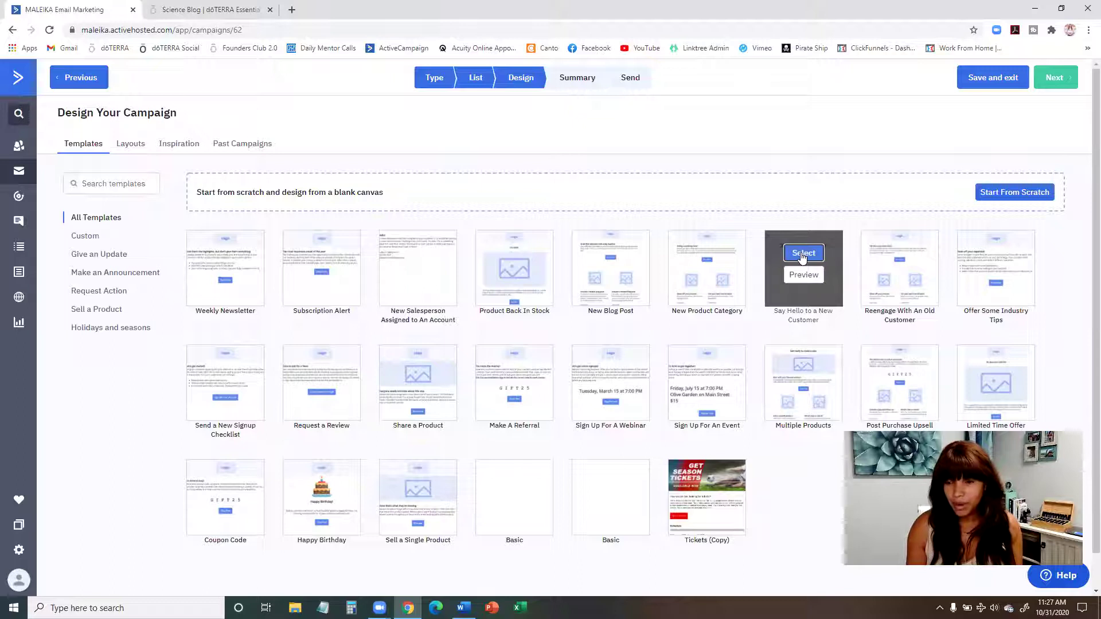
click(803, 254)
click(557, 333)
key(ctrl+v)
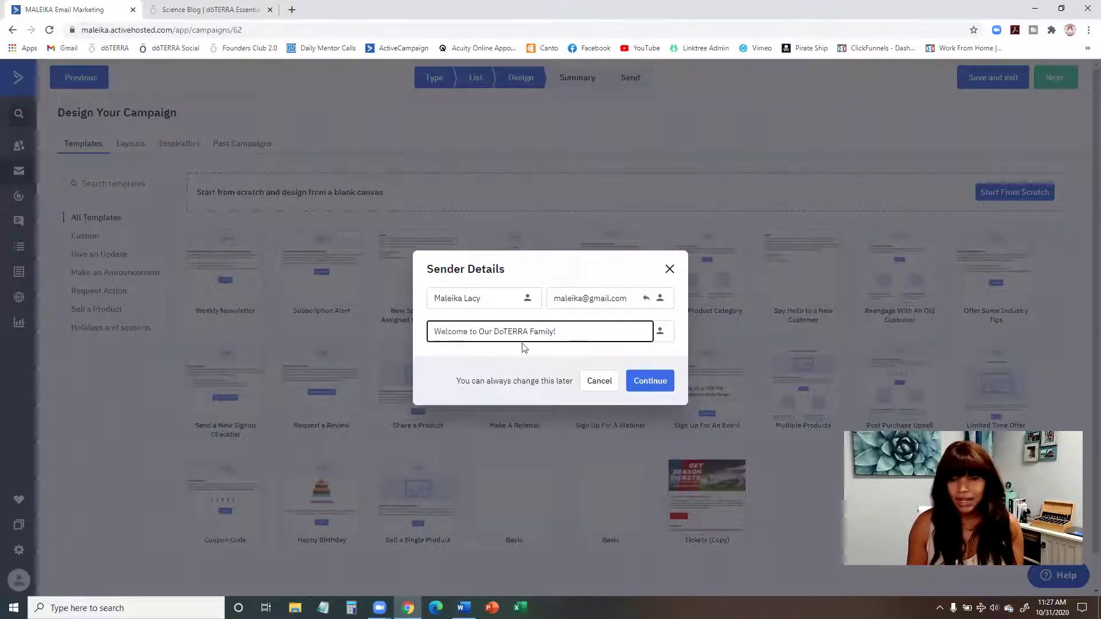
Step: Review the sender email and personalization options, then continue into the email designer
click(650, 300)
click(660, 299)
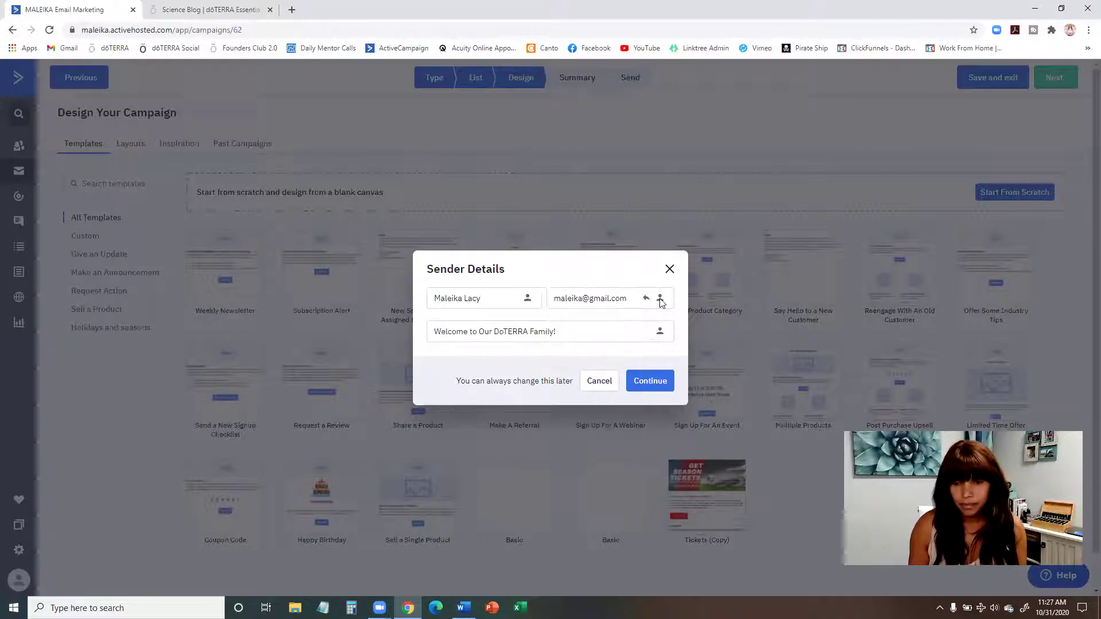
click(658, 391)
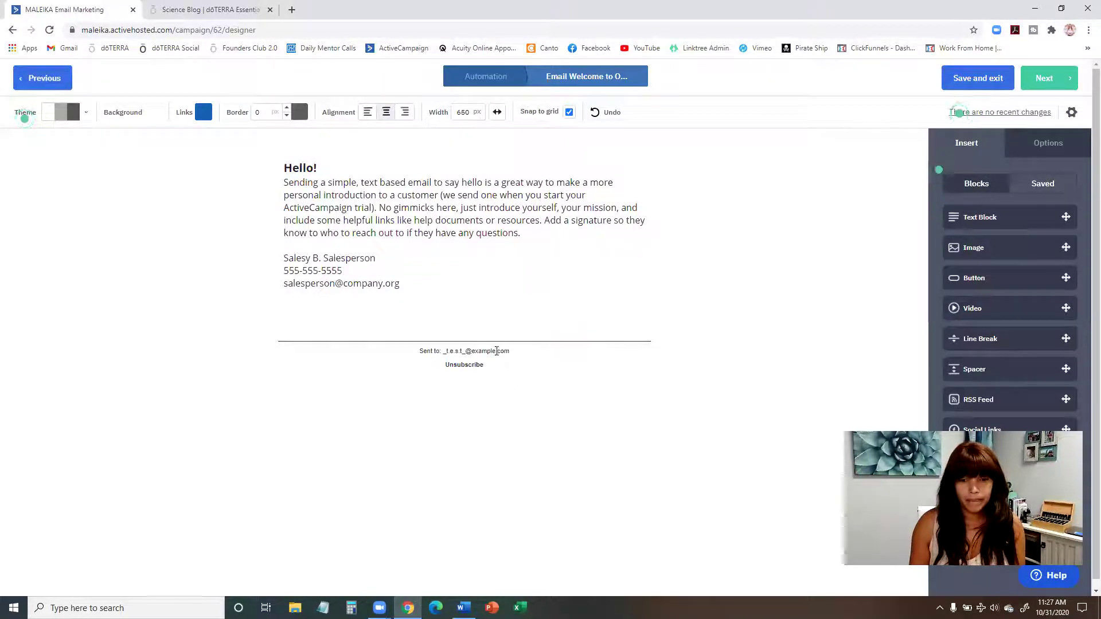
Step: Select the template text from the 'Hello!' heading through the paragraph ending 'questions.'
click(543, 308)
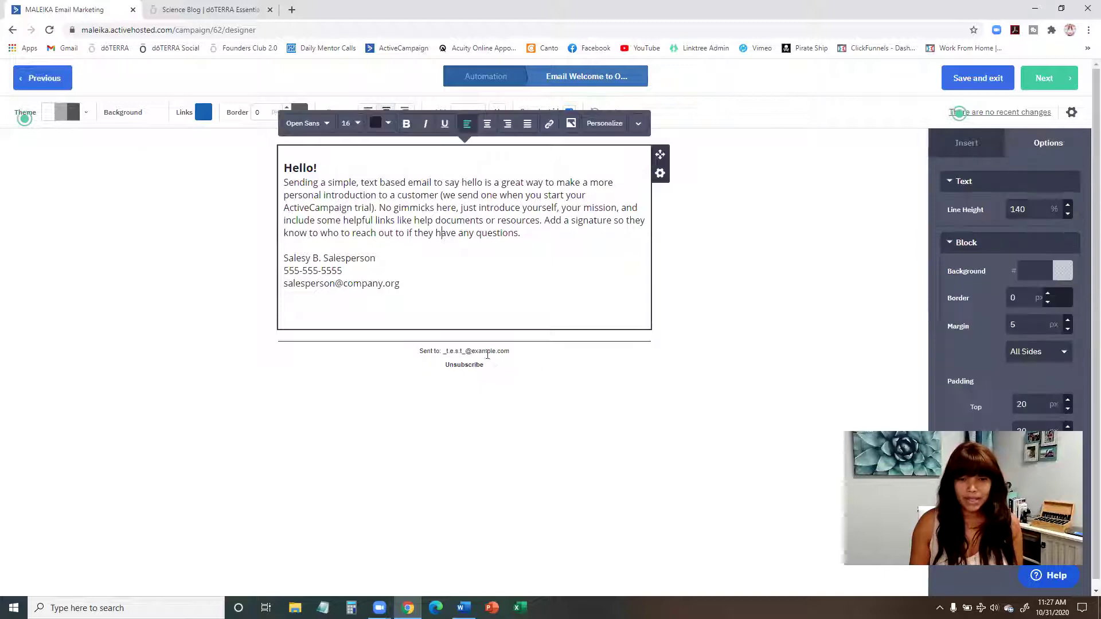
click(488, 353)
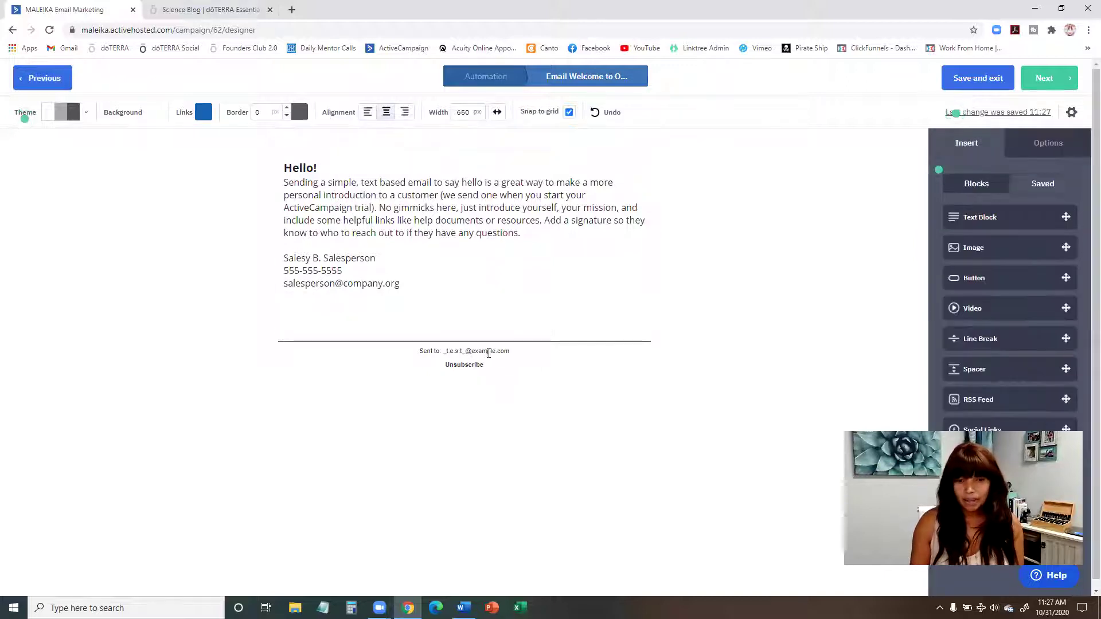
click(537, 237)
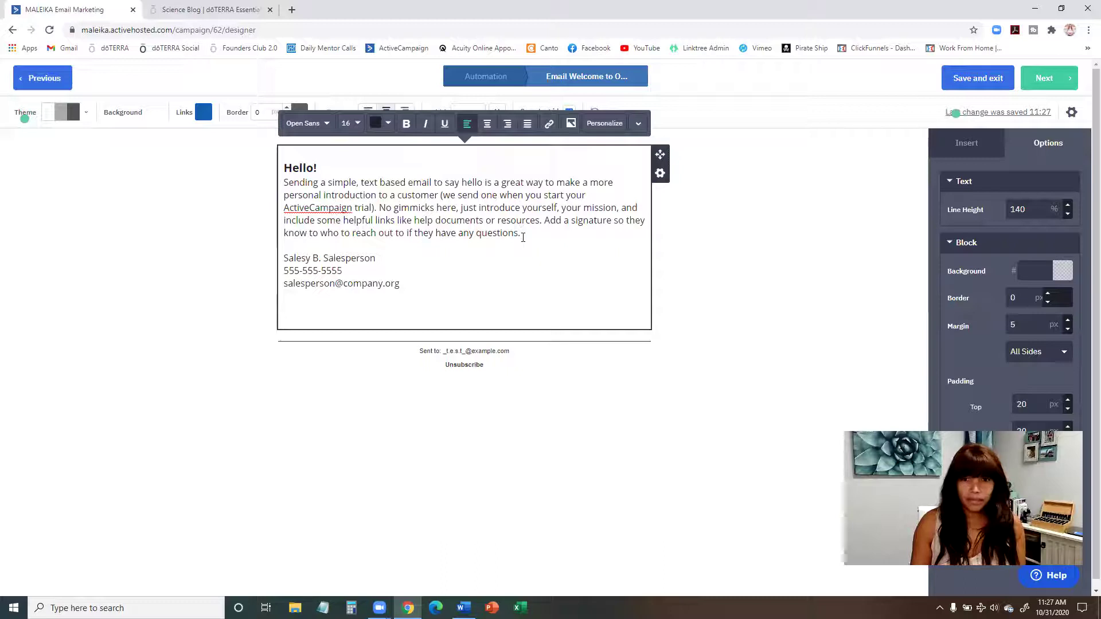
drag(524, 235, 272, 169)
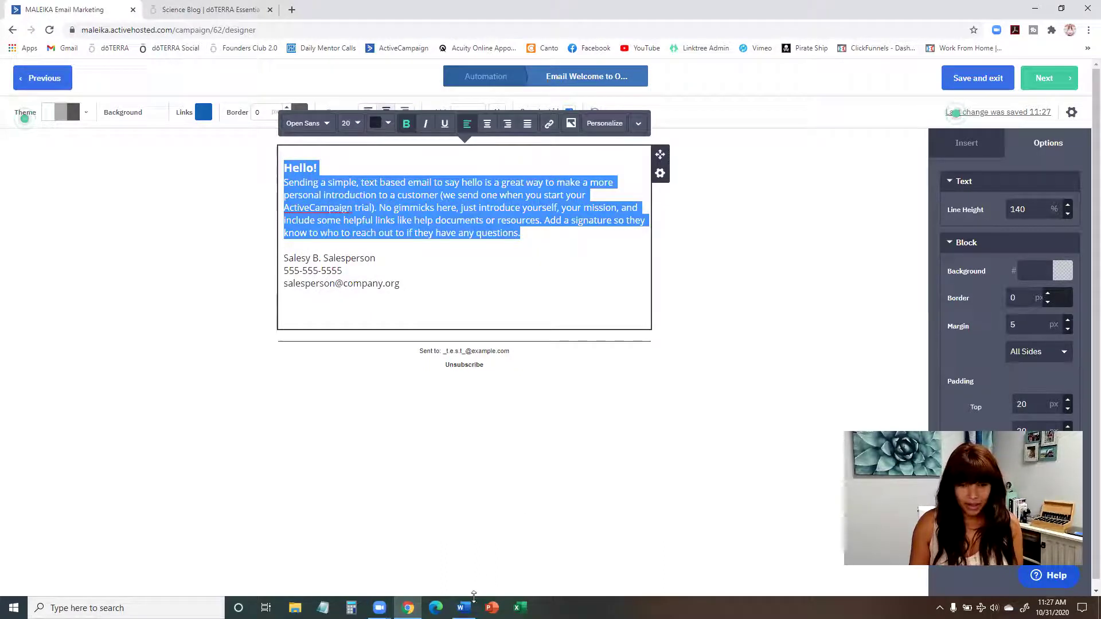
Step: In Word, copy the Email Day 1 body from 'Hi %FIRSTNAME%,' to the social links placeholder
click(464, 608)
click(388, 263)
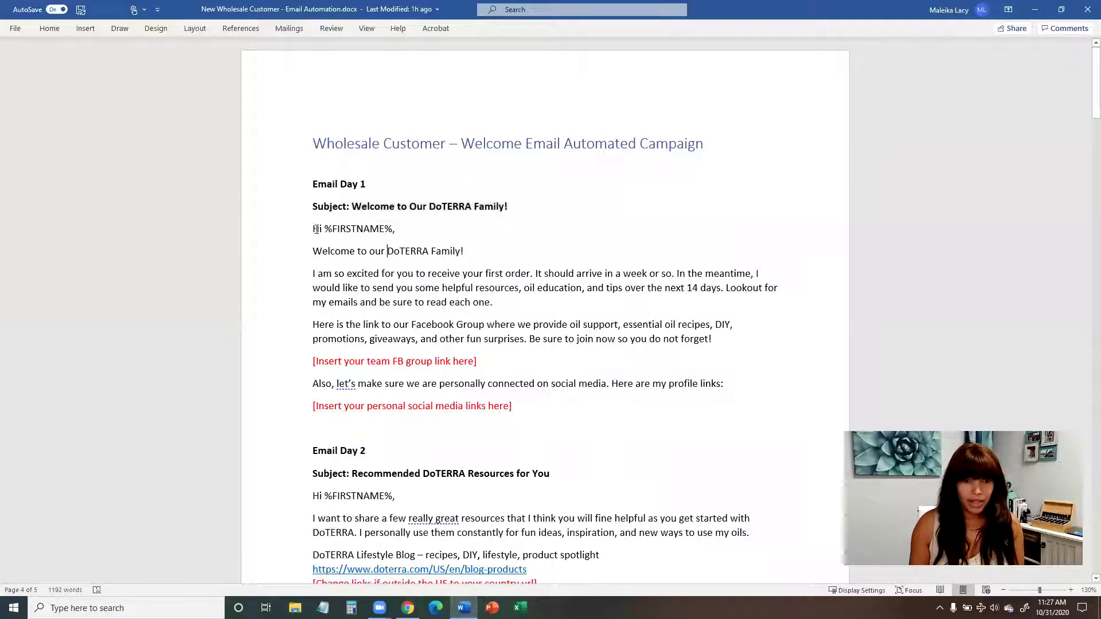
drag(315, 229, 503, 405)
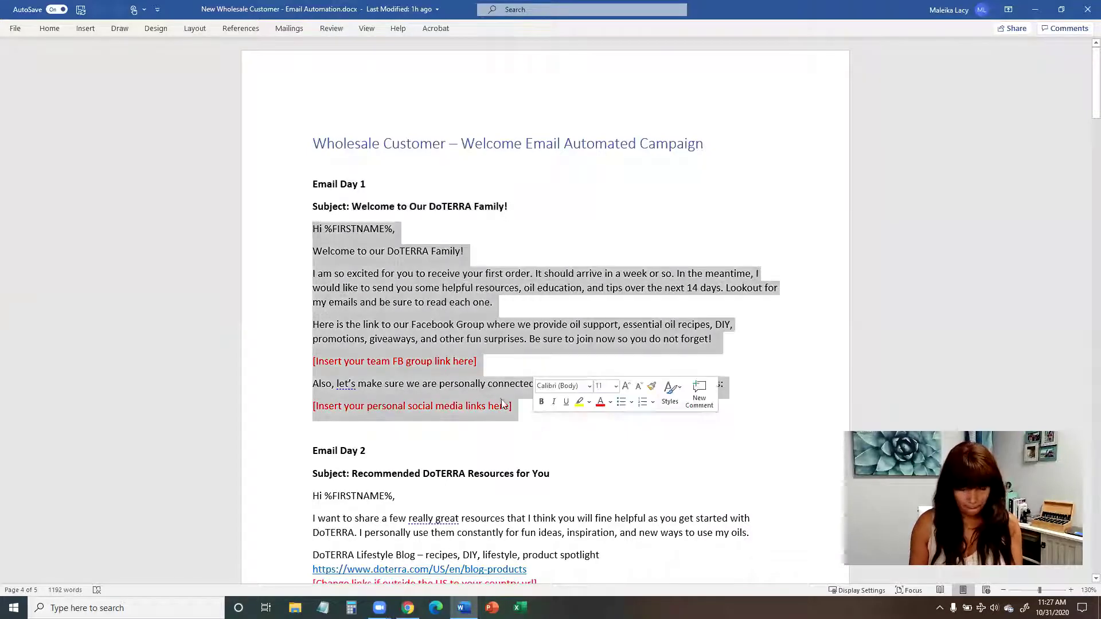
key(ctrl+c)
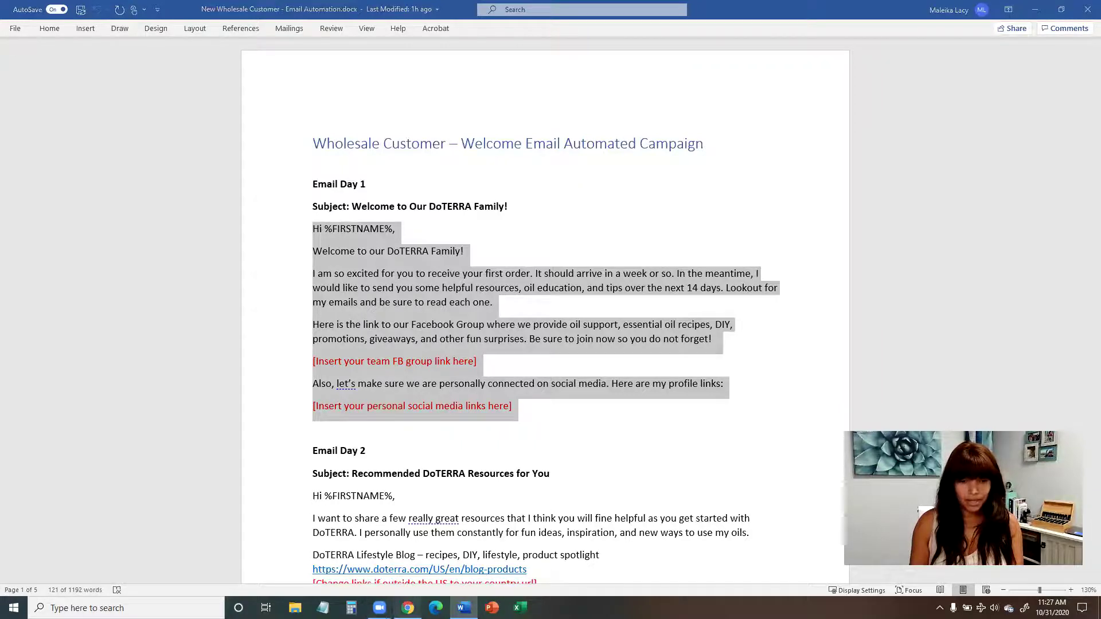
Step: Replace the template's email body with the copied Day 1 text
click(408, 607)
click(418, 305)
drag(401, 285, 281, 173)
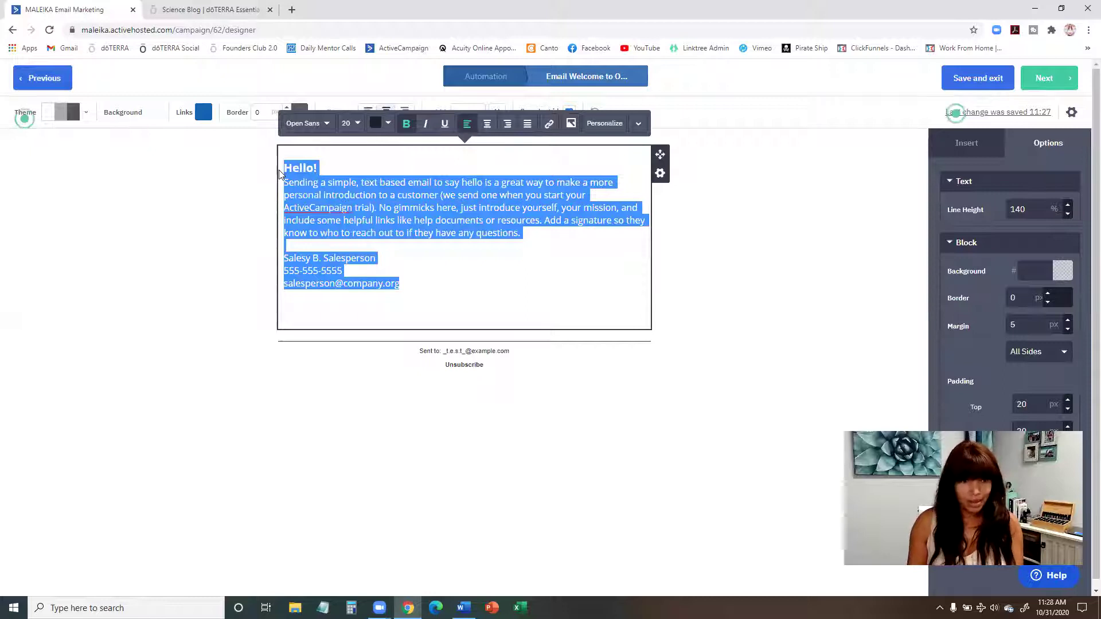
key(ctrl+v)
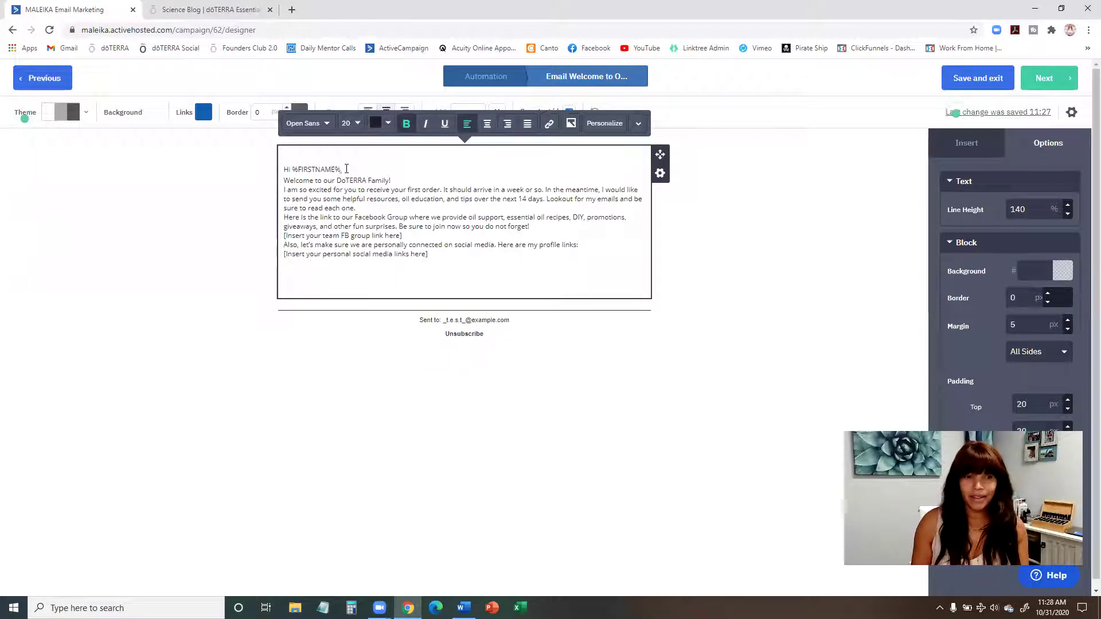
Step: Replace the %FIRSTNAME% placeholder after 'Hi' with the Contacts First Name personalization field
click(344, 168)
click(304, 174)
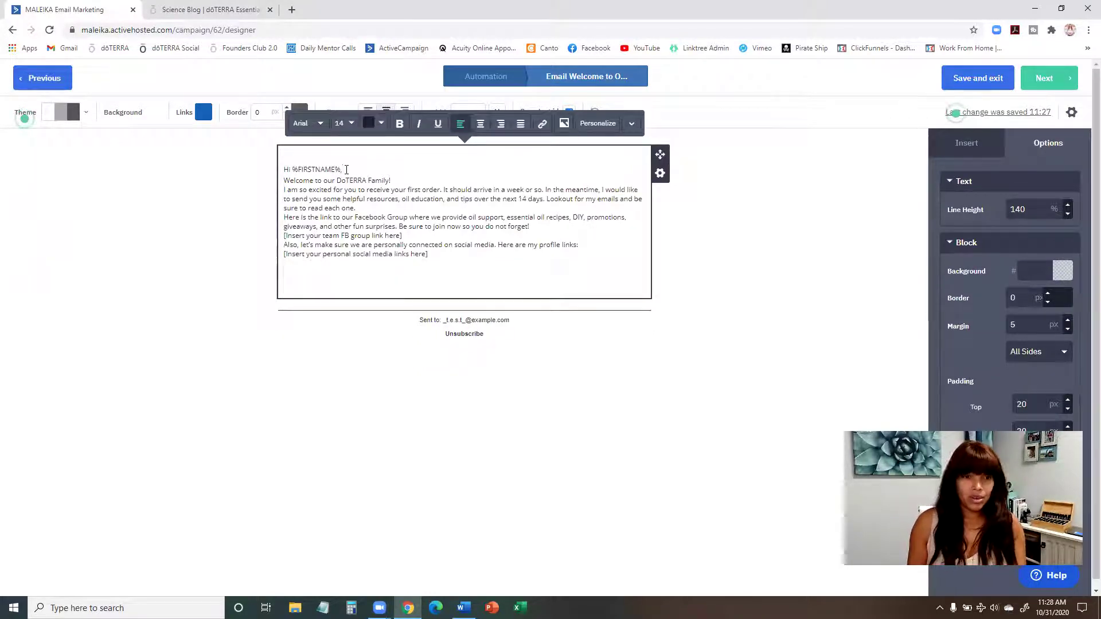
click(345, 169)
key(Return)
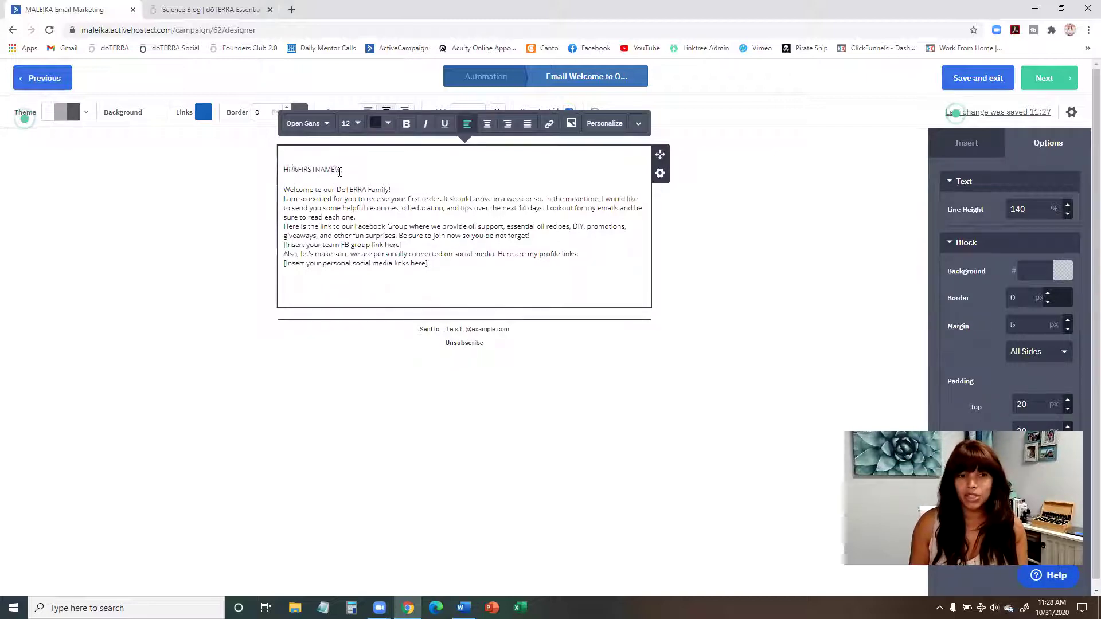
drag(341, 169, 292, 170)
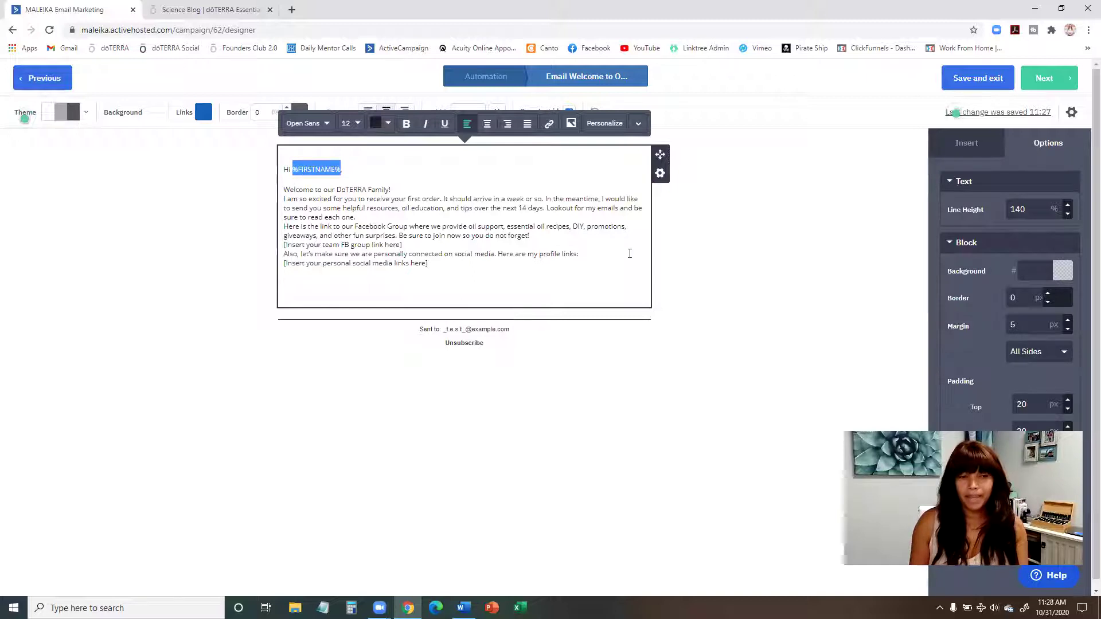
key(BackSpace)
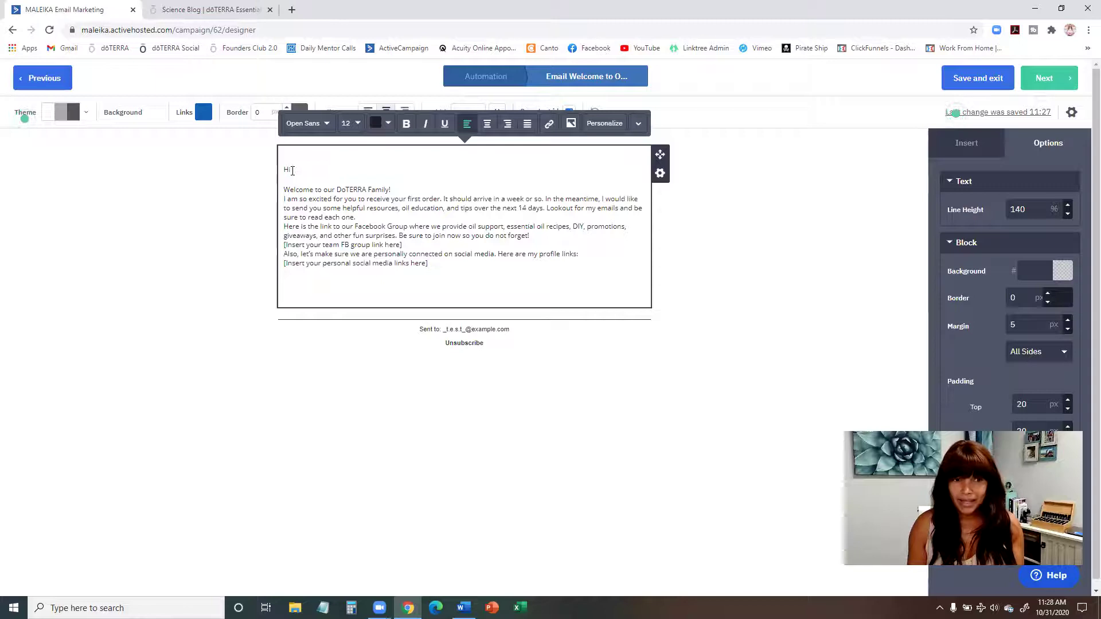
click(595, 130)
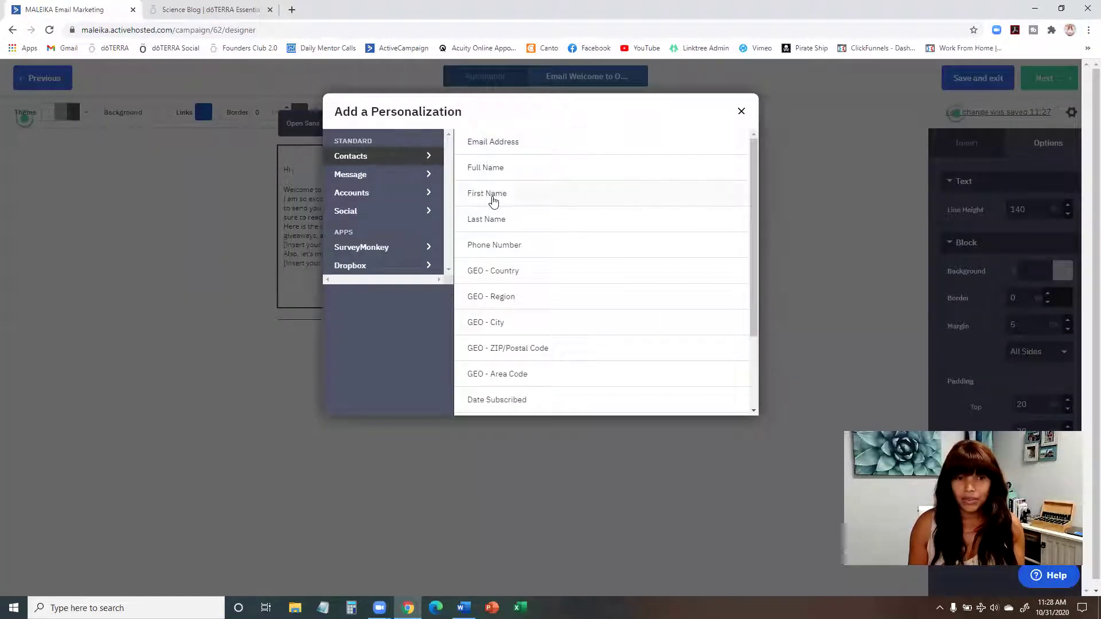
click(492, 200)
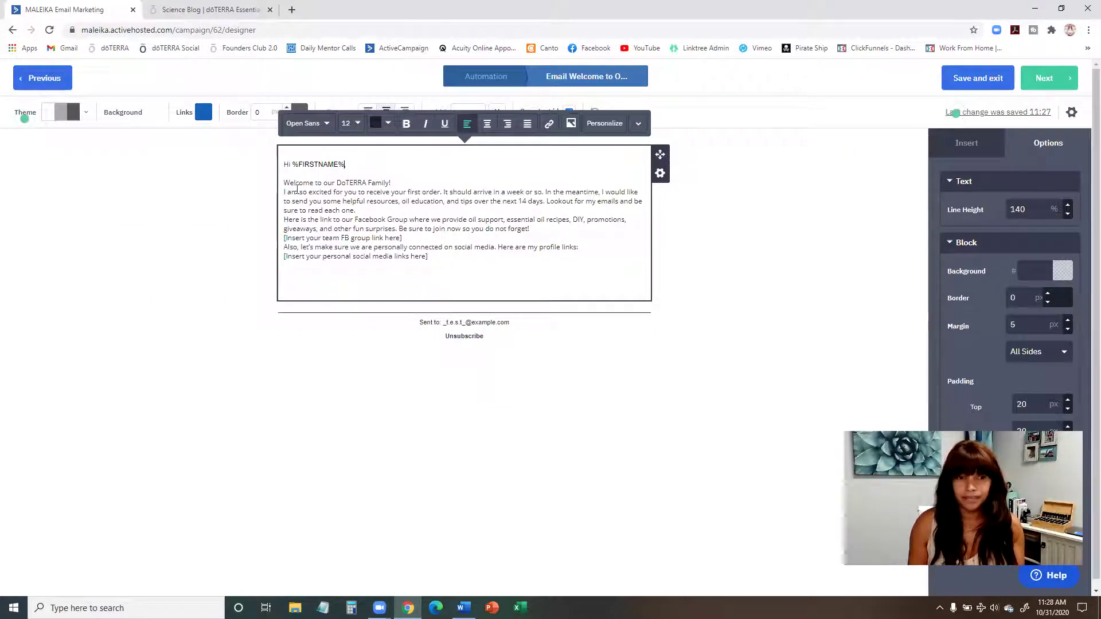
Step: Add blank lines after the welcome line, first paragraph, Facebook Group paragraph and profile links sentence
click(390, 184)
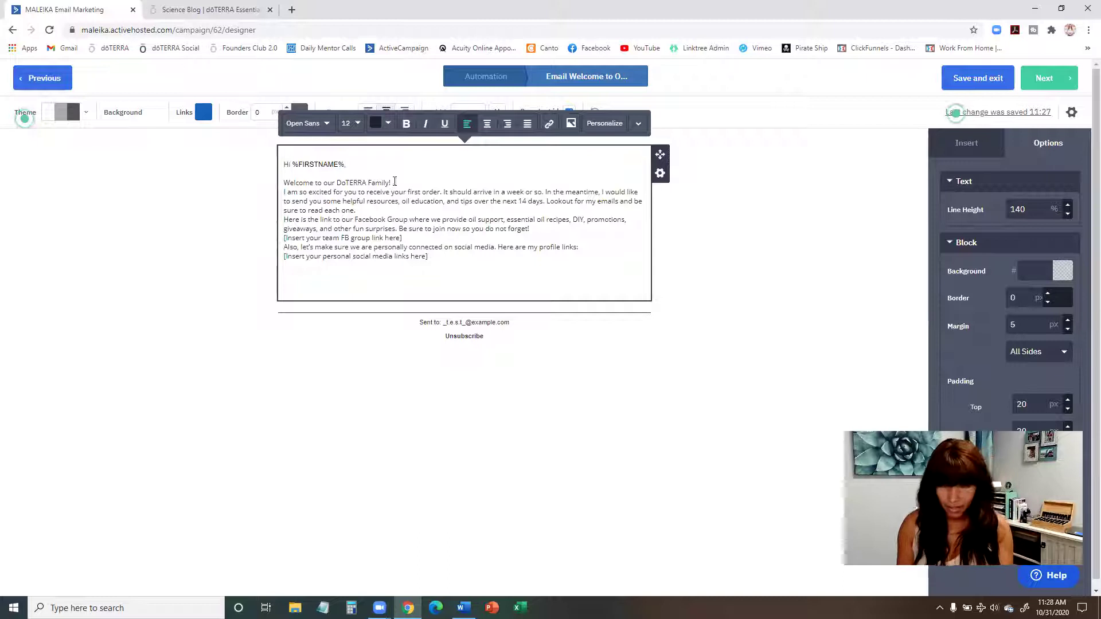
key(Return)
key(Return)
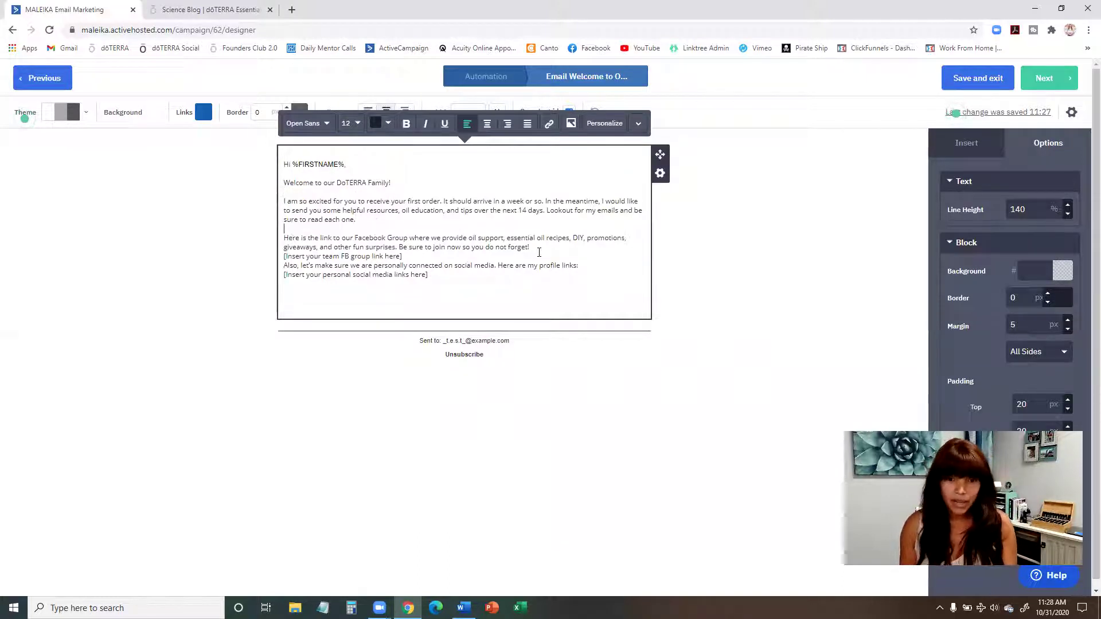
key(Return)
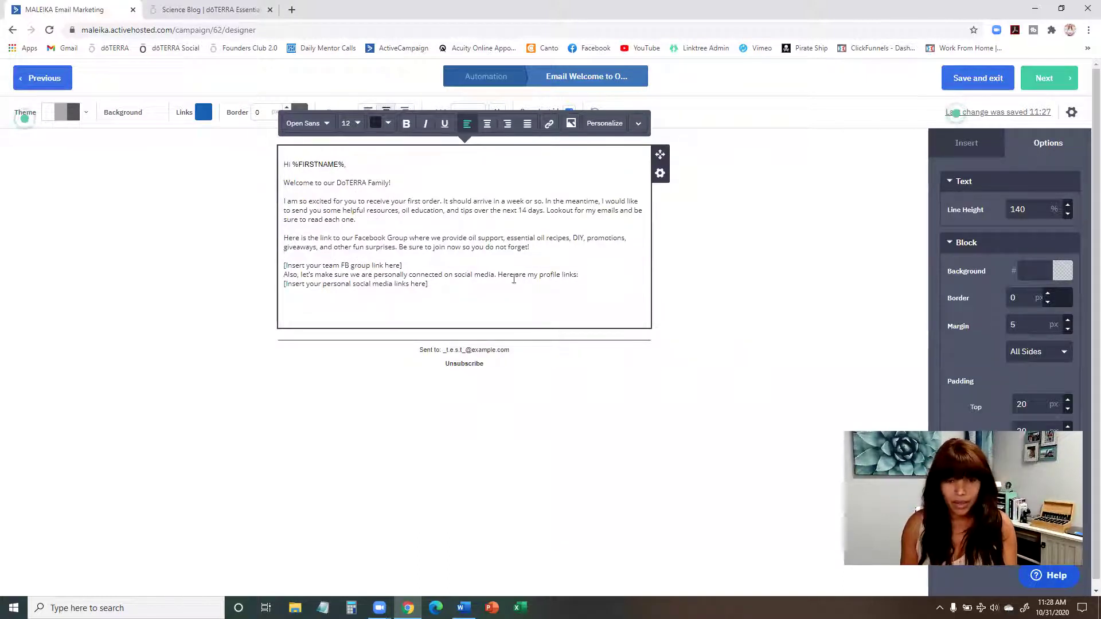
click(489, 266)
key(Return)
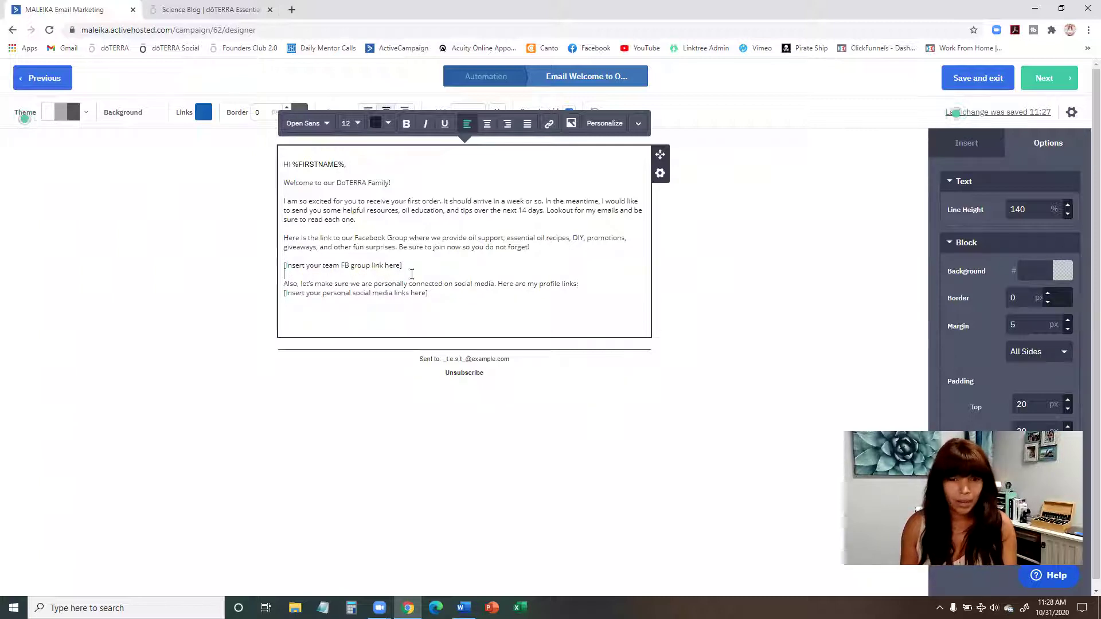
click(581, 284)
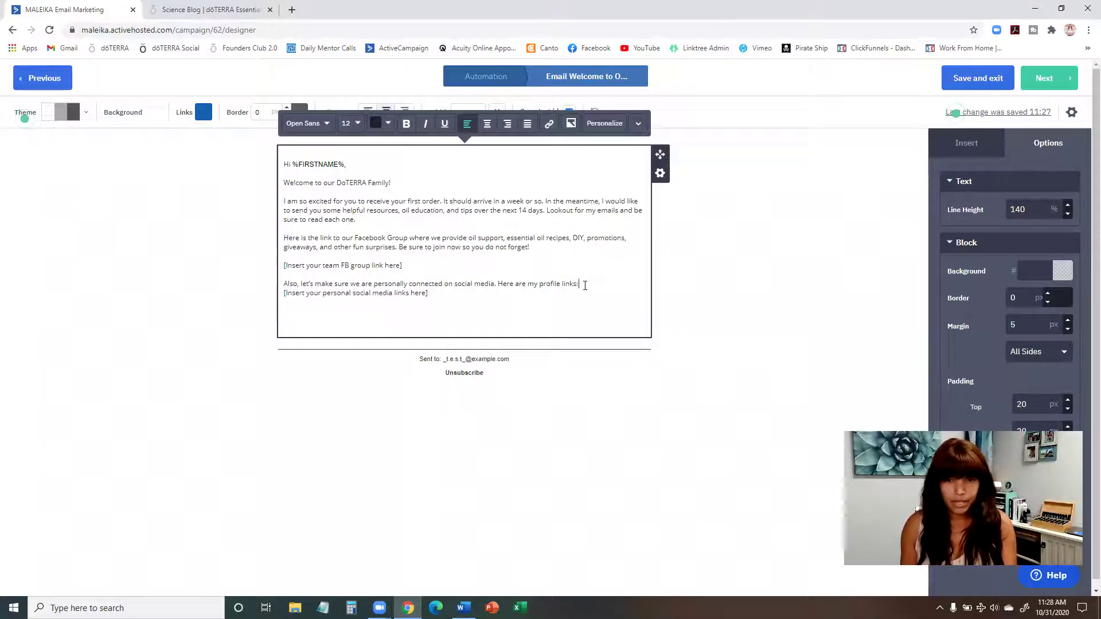
key(Return)
click(322, 266)
click(321, 267)
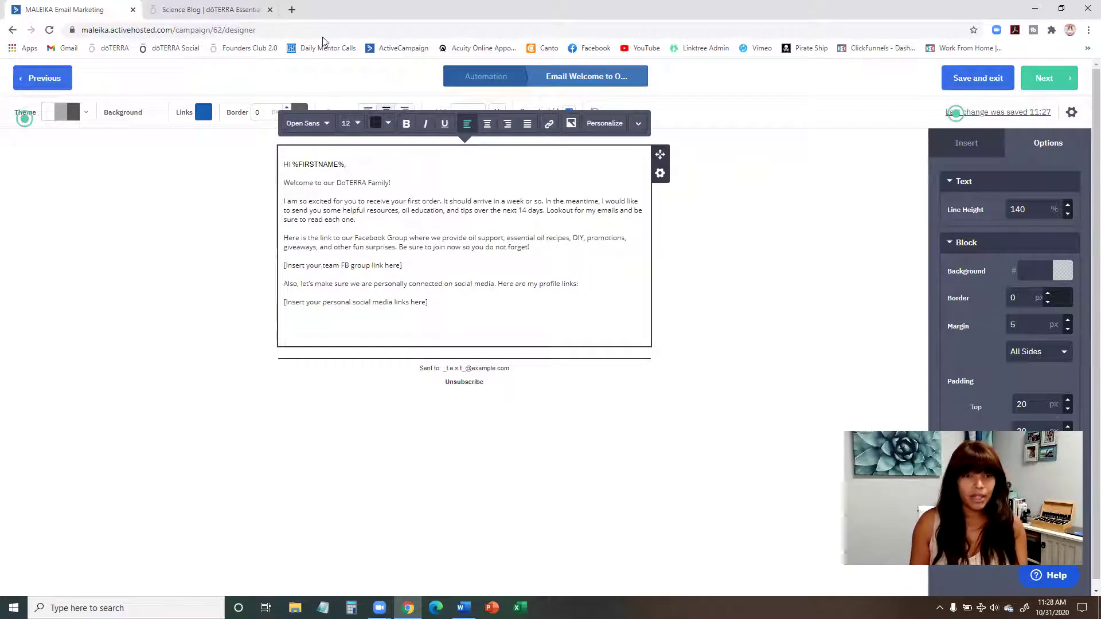
click(292, 10)
text(fac)
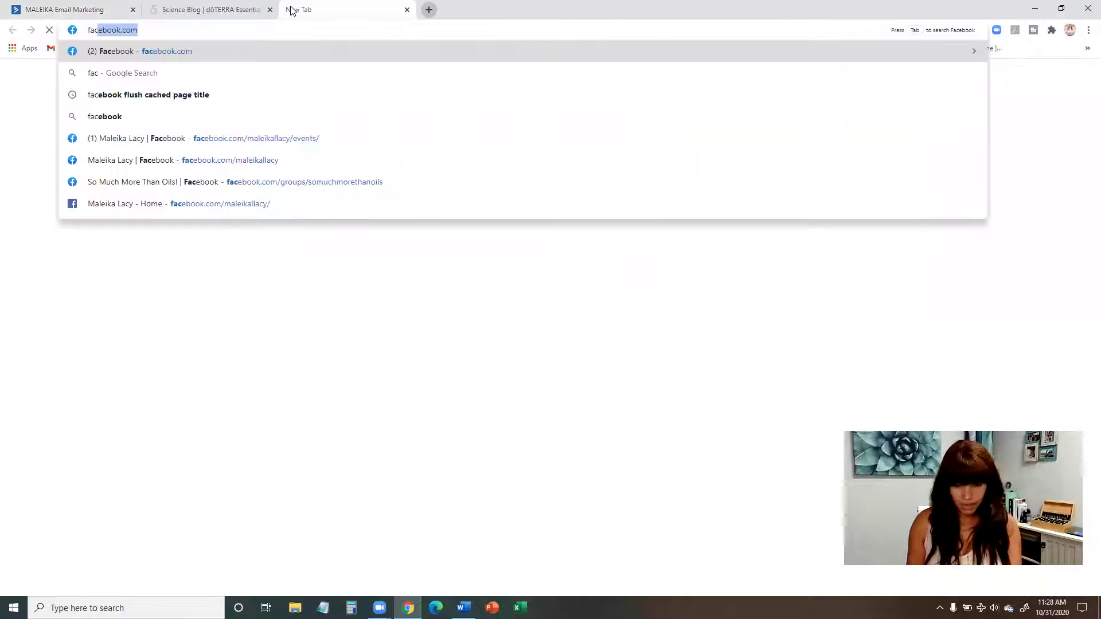
key(Return)
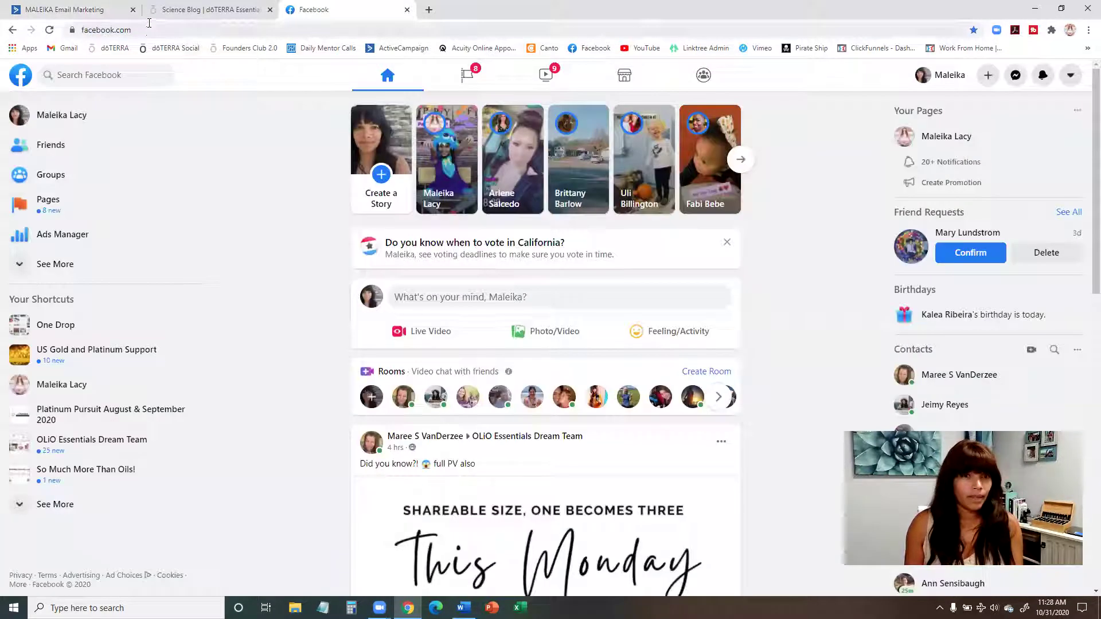
click(148, 24)
key(ctrl+c)
click(106, 10)
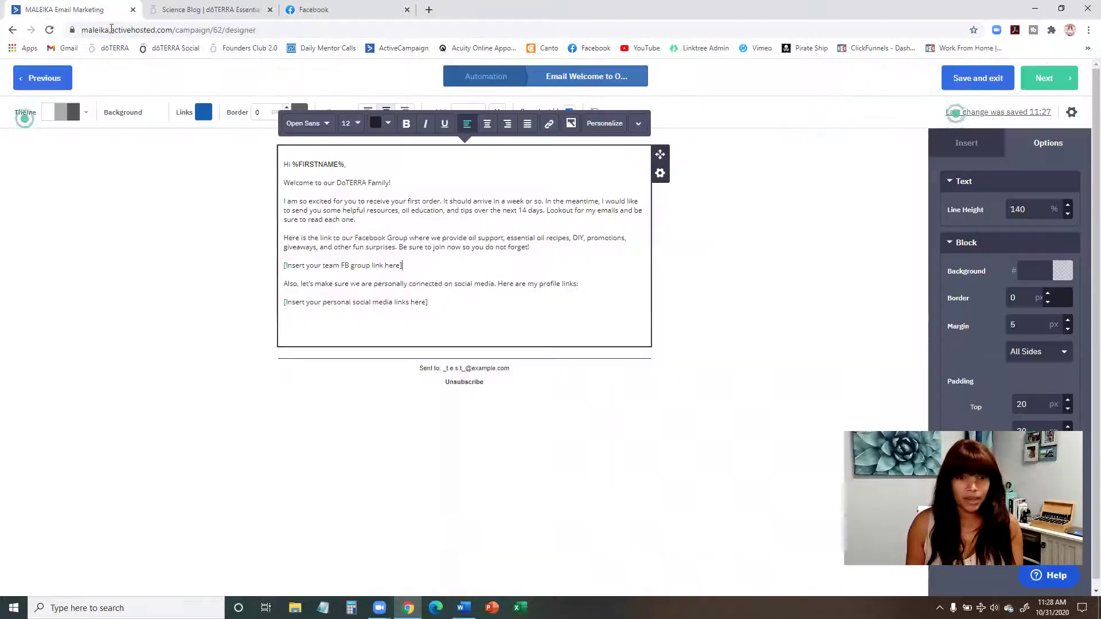
Step: Paste the Facebook address over the team FB group and personal social links placeholders
drag(403, 265, 256, 265)
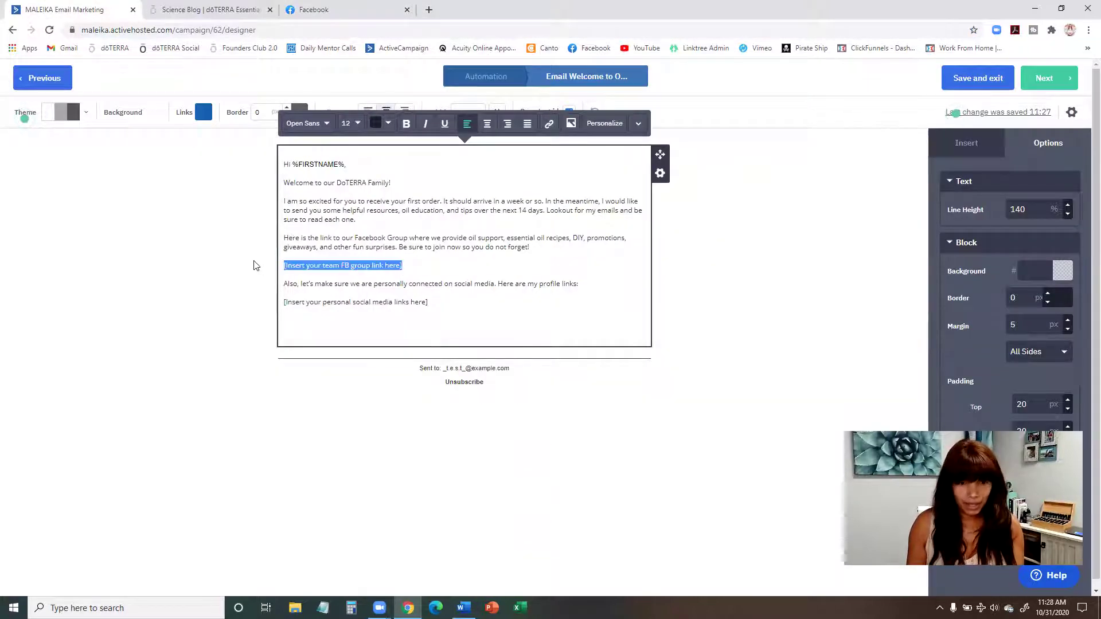
key(ctrl+v)
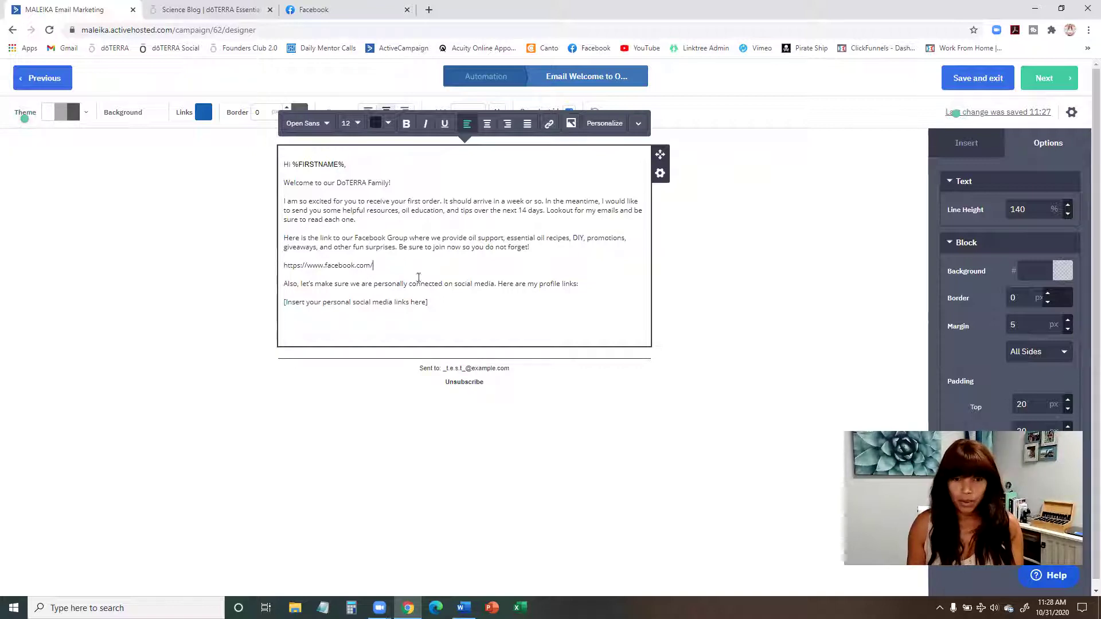
drag(441, 303, 278, 310)
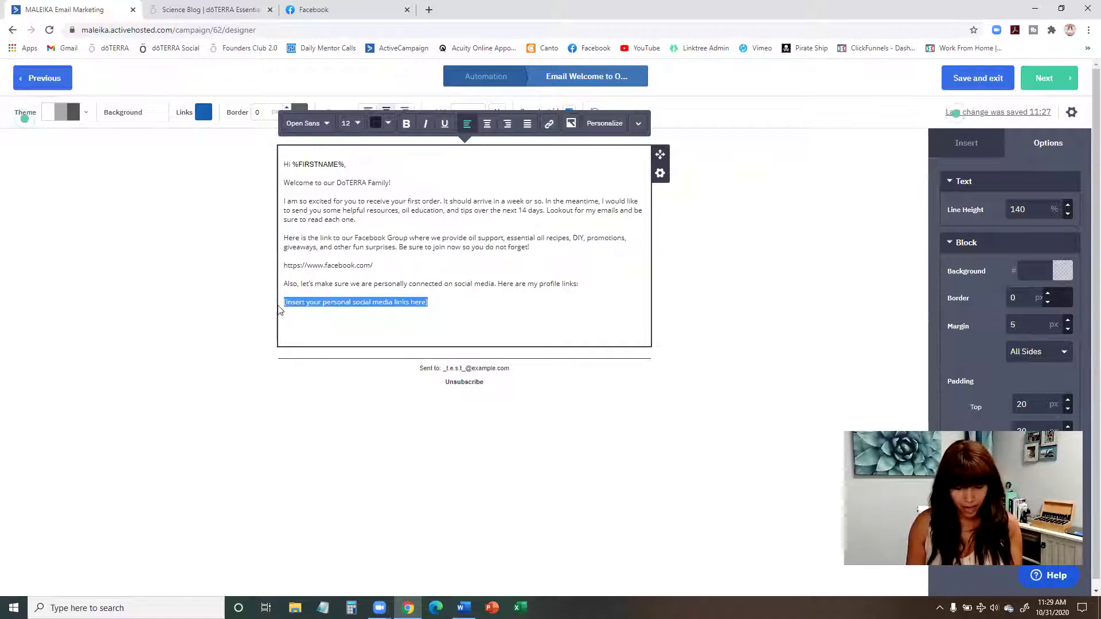
key(ctrl+v)
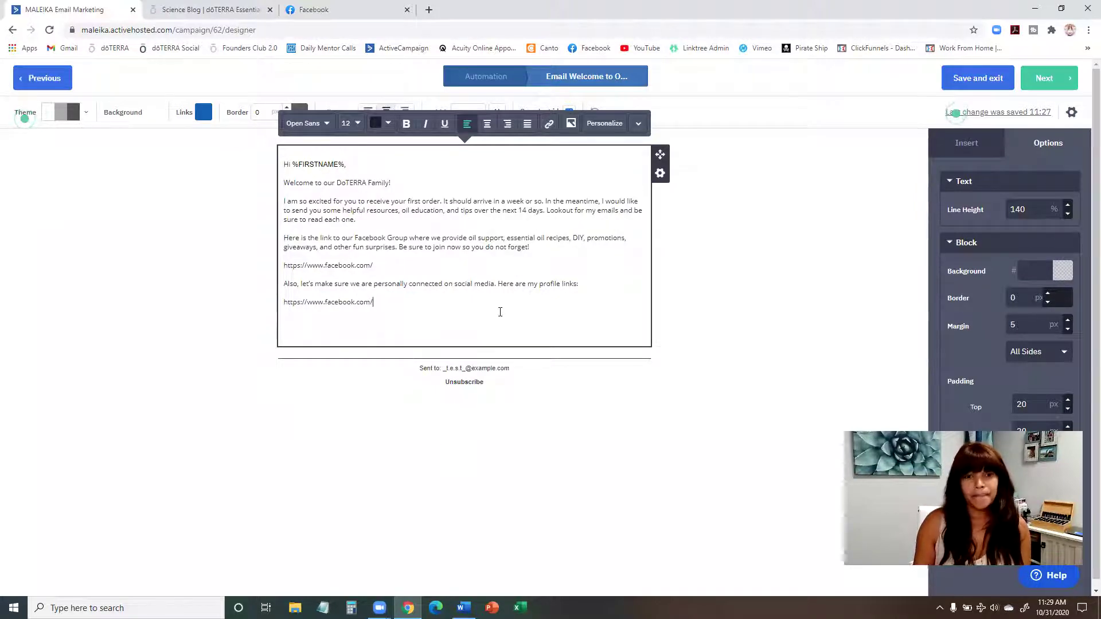
Step: Below the last link, add 'Best Wishes,', the sender's name and 'Wellness Advocate' as a sign-off
key(Return)
key(Return)
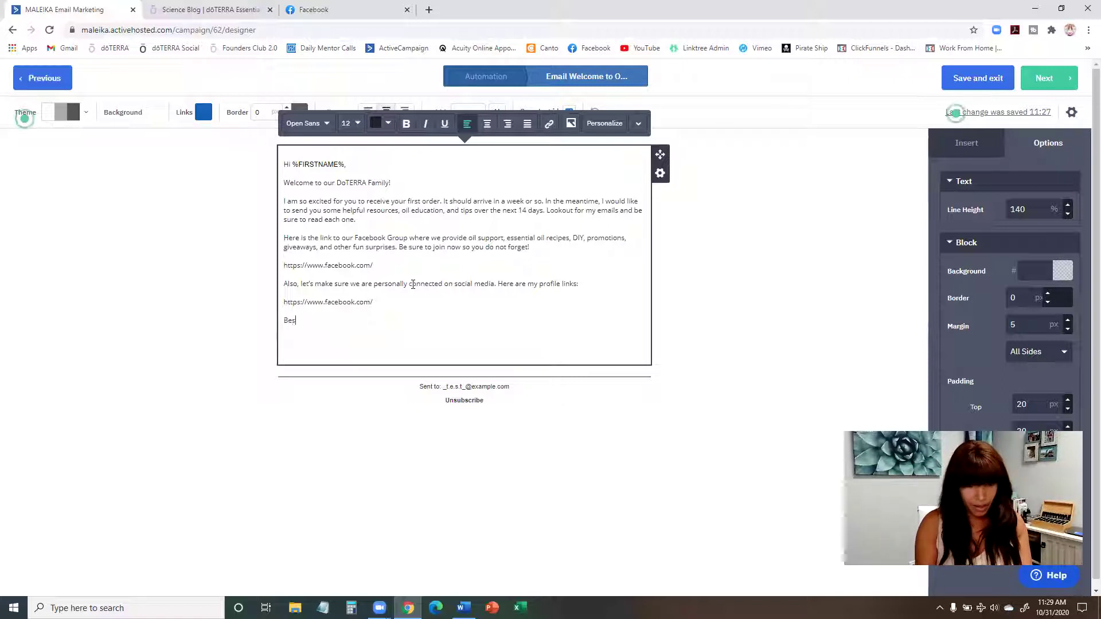
text(ishes)
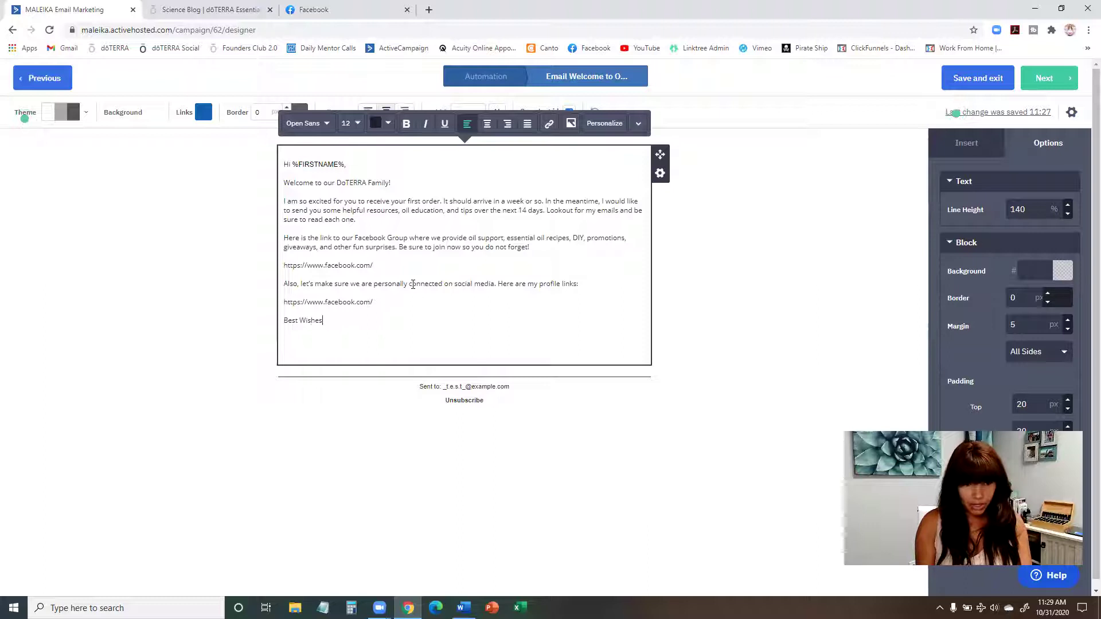
text(,)
key(Return)
key(Return)
text(Wellness )
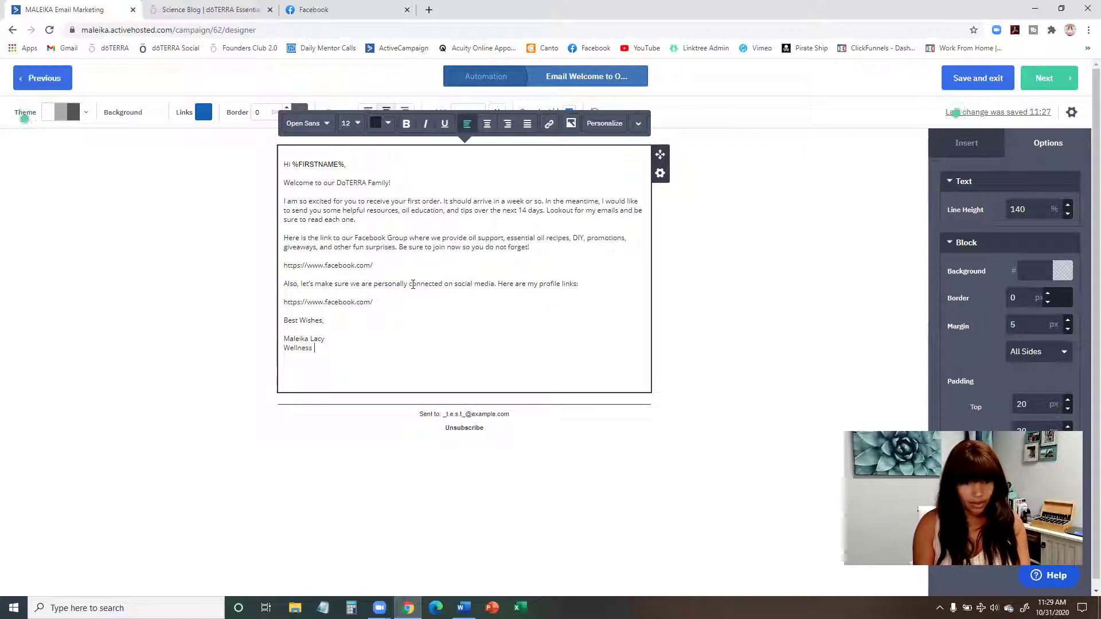
text(Advoca)
text(tion)
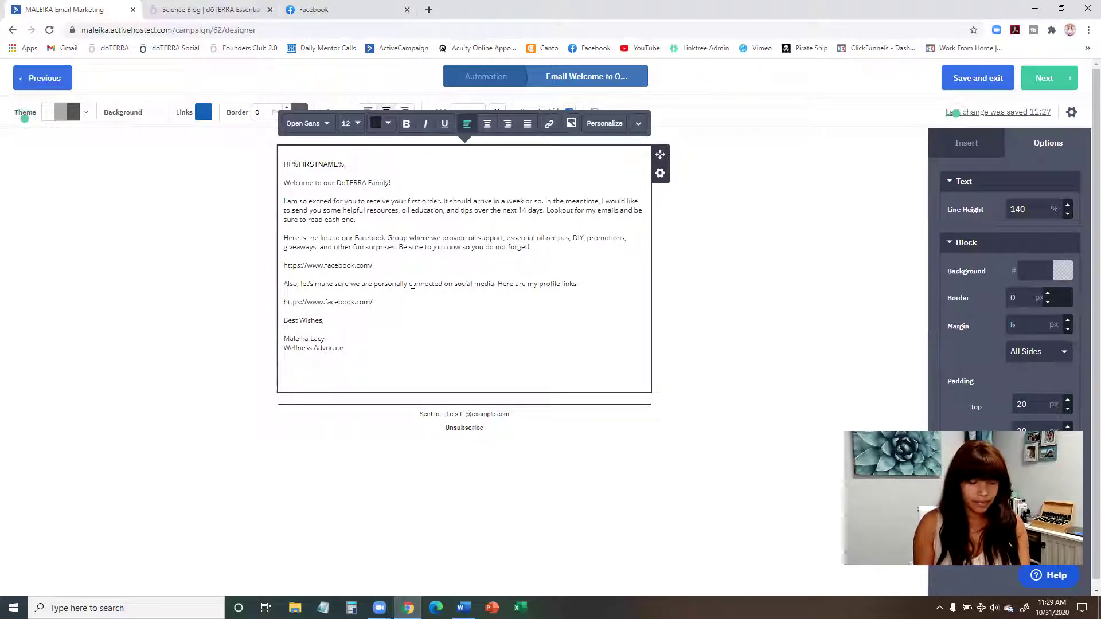
key(Return)
key(ctrl+v)
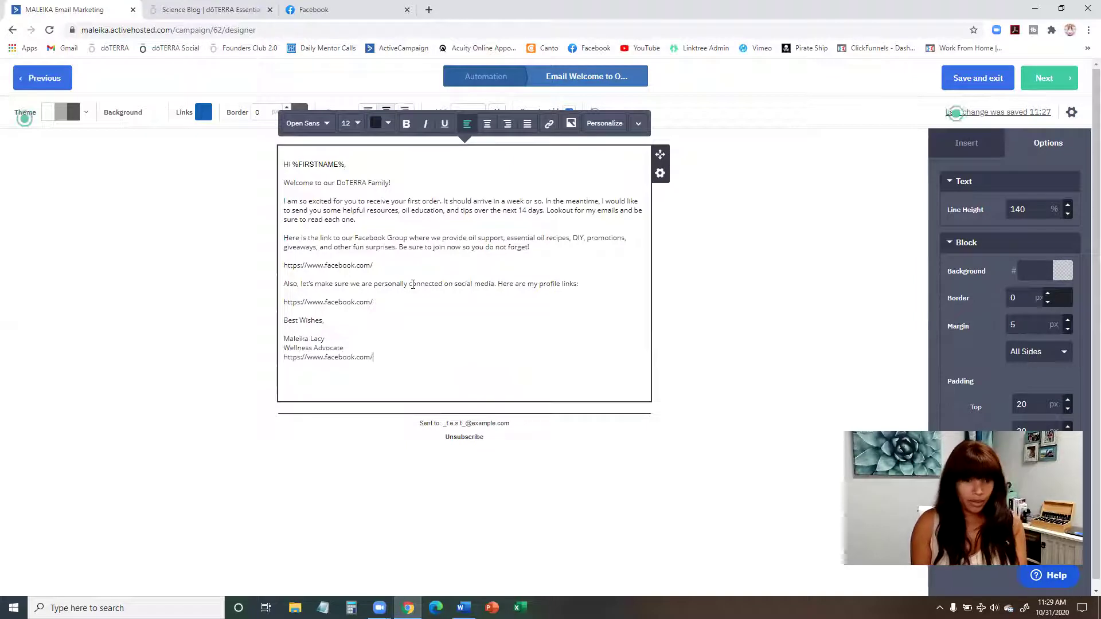
key(BackSpace)
key(BackSpace)
key(BackSpace)
key(BackSpace)
key(BackSpace)
key(BackSpace)
key(BackSpace)
key(BackSpace)
key(BackSpace)
key(BackSpace)
key(BackSpace)
key(BackSpace)
key(BackSpace)
key(BackSpace)
key(BackSpace)
key(BackSpace)
key(BackSpace)
key(BackSpace)
key(BackSpace)
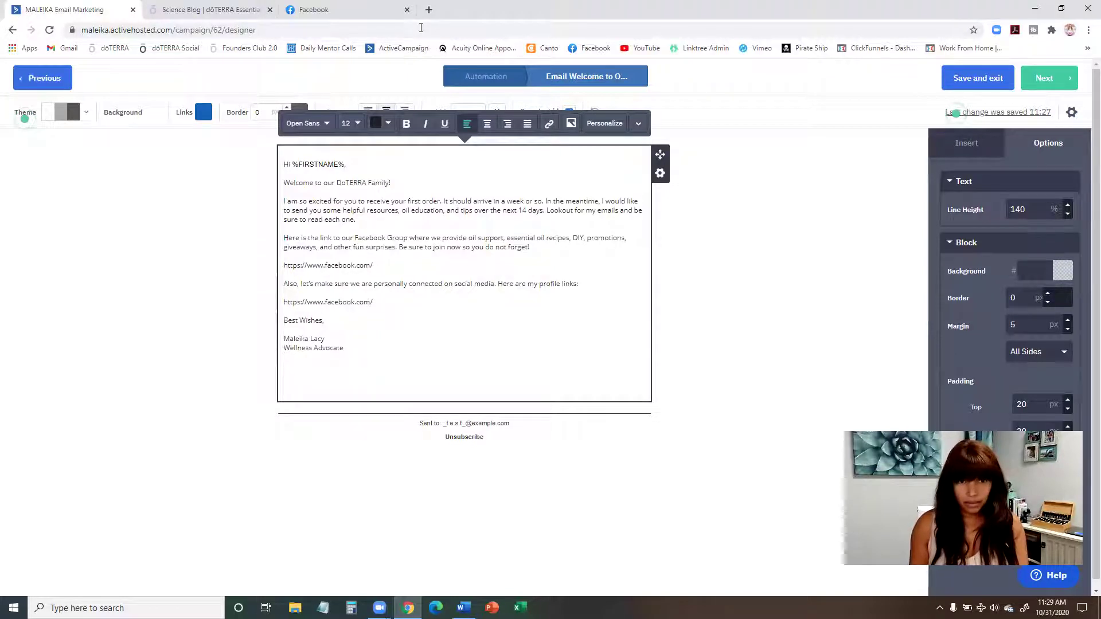
Step: Load the sender's personal website in a new tab and paste its address under Wellness Advocate
click(429, 10)
text(malei)
key(Return)
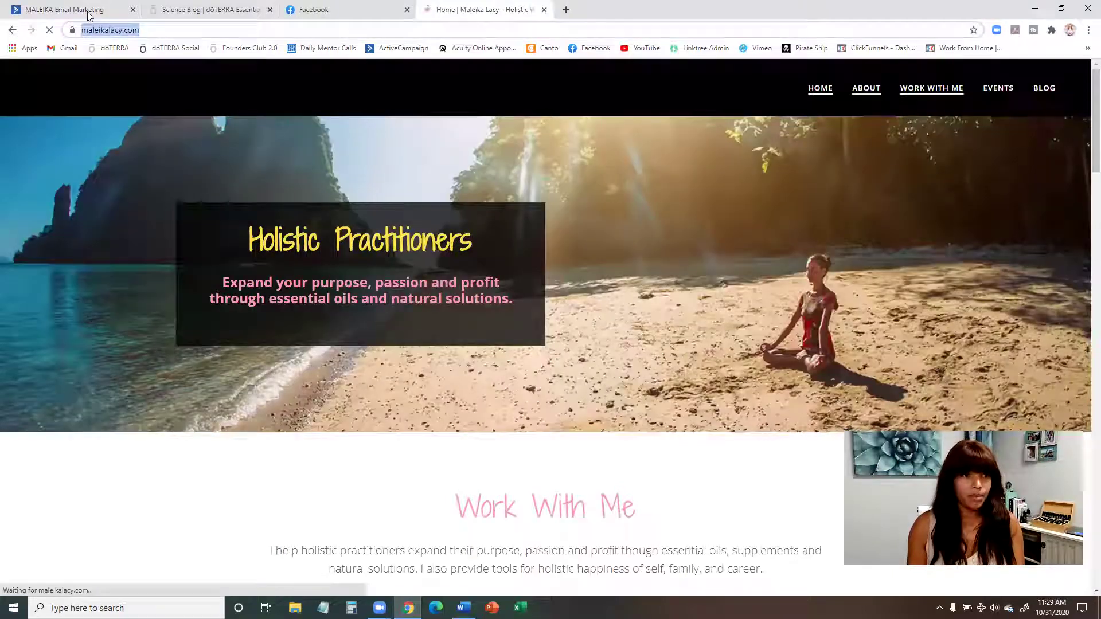
click(64, 10)
text(https://maleikalacy.com/)
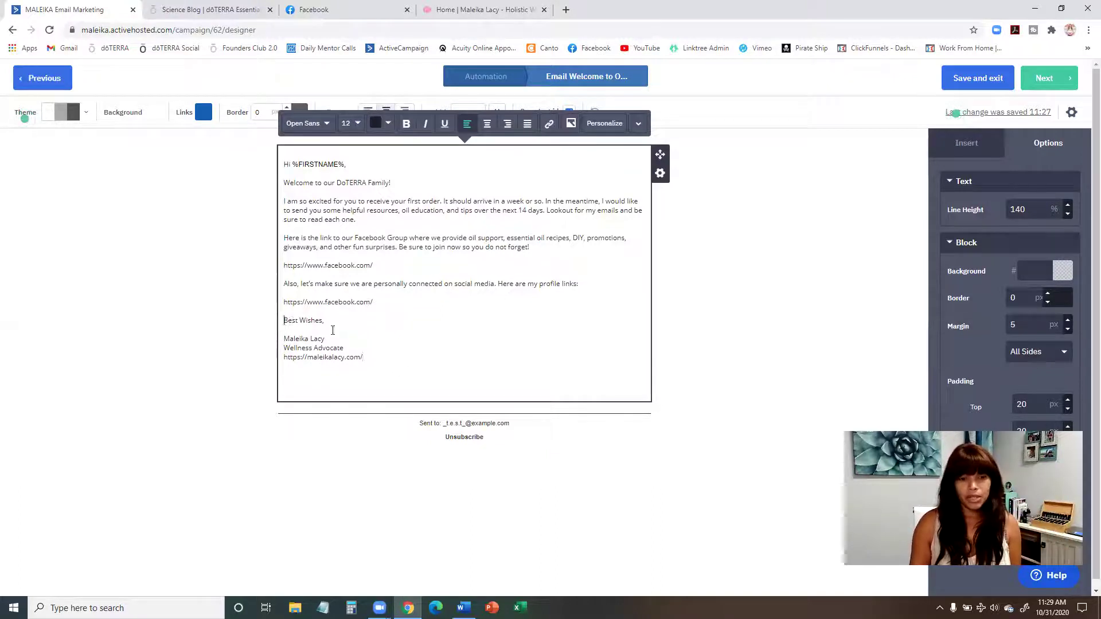
drag(284, 320, 367, 358)
click(285, 323)
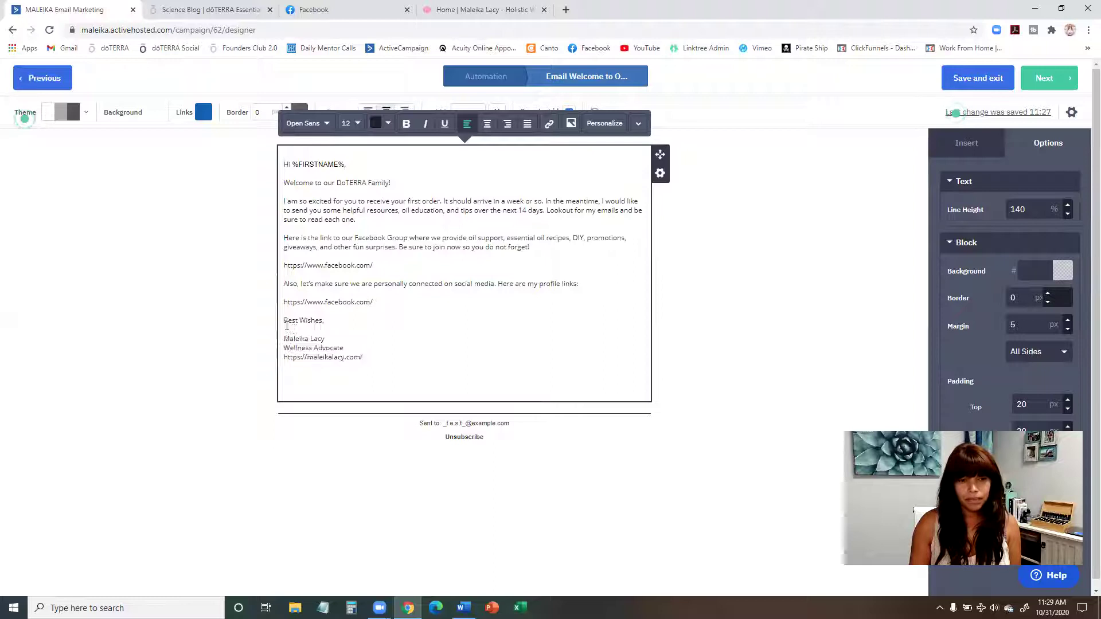
drag(285, 320, 376, 357)
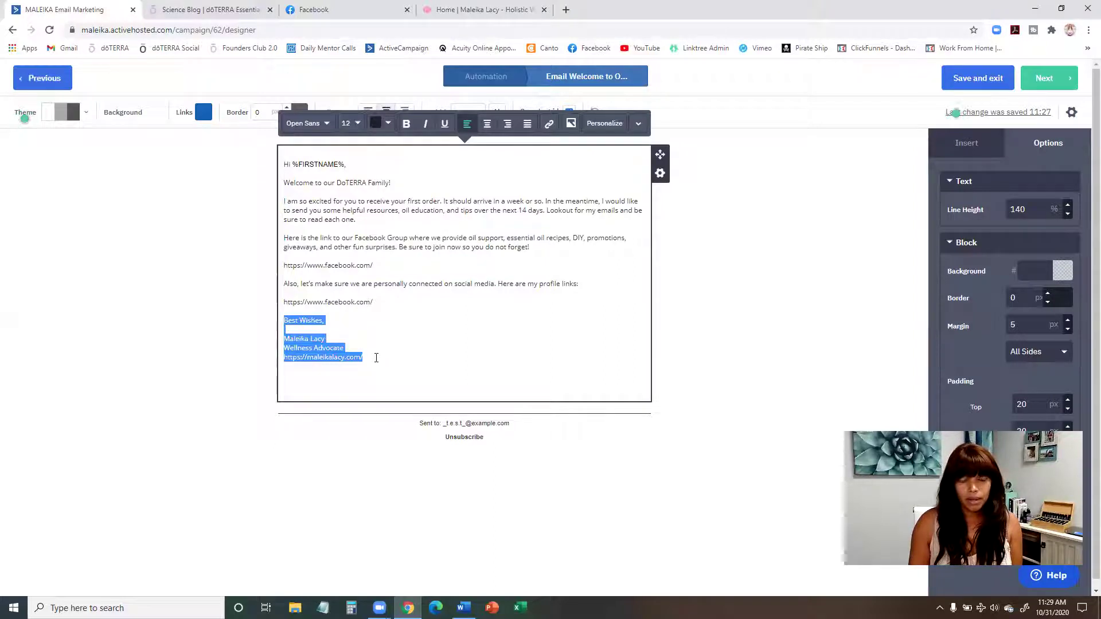
click(284, 330)
drag(285, 320, 382, 370)
click(415, 293)
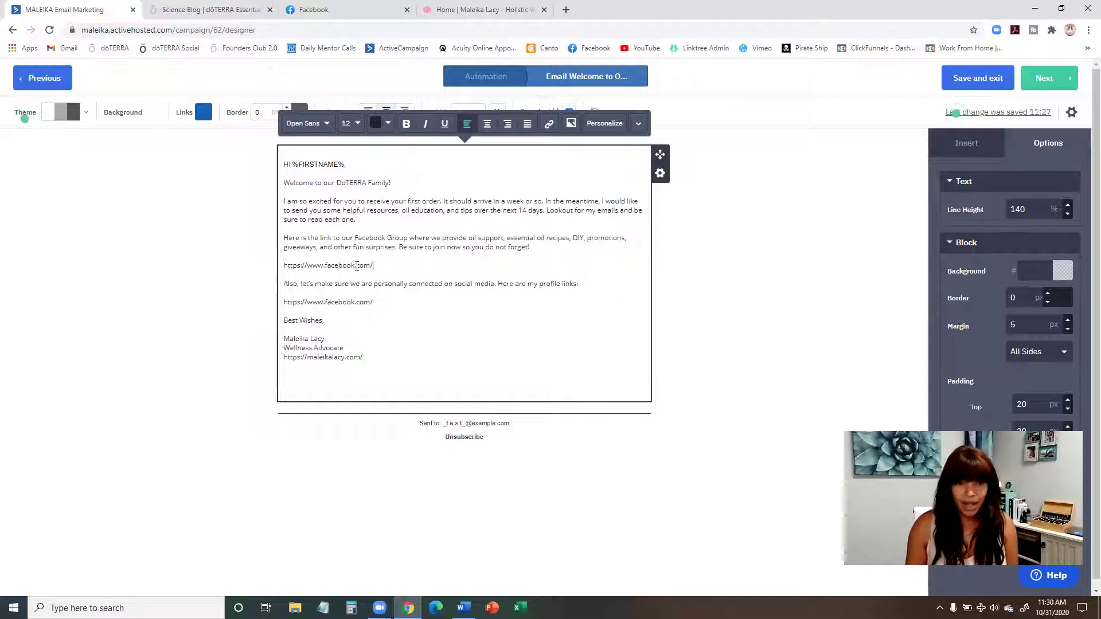
drag(372, 265, 286, 267)
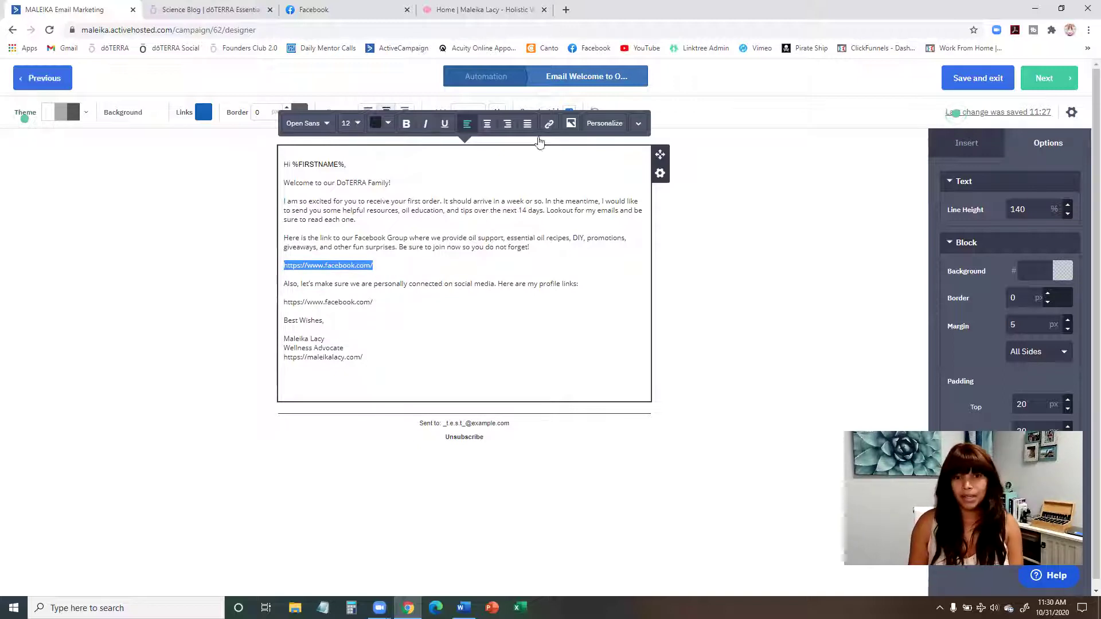
click(549, 124)
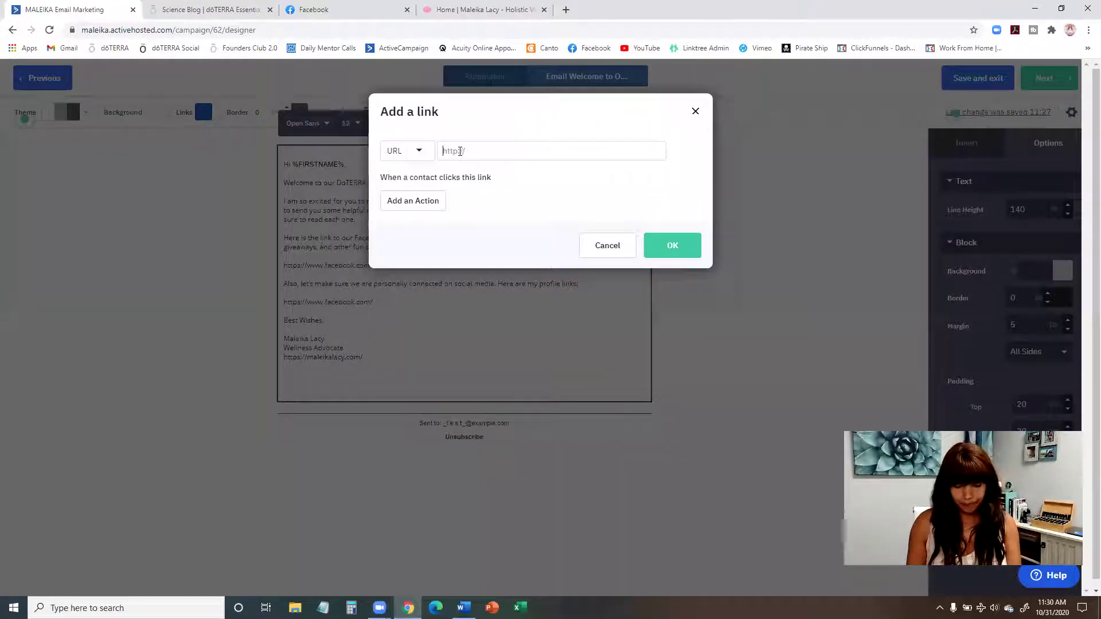
text(https://www.facebook.com/)
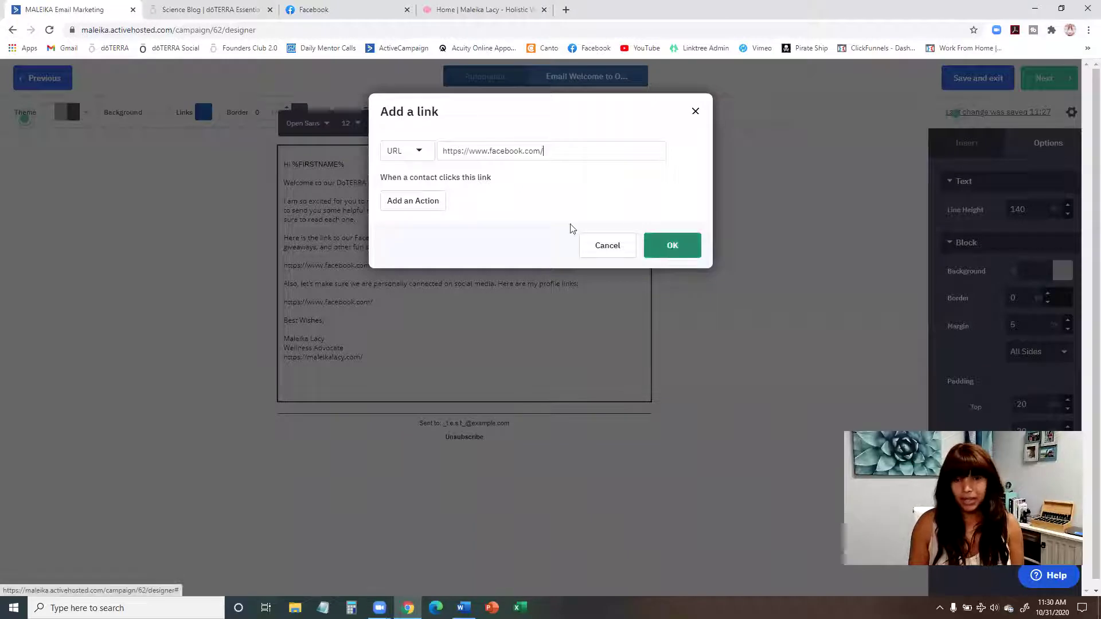
click(662, 247)
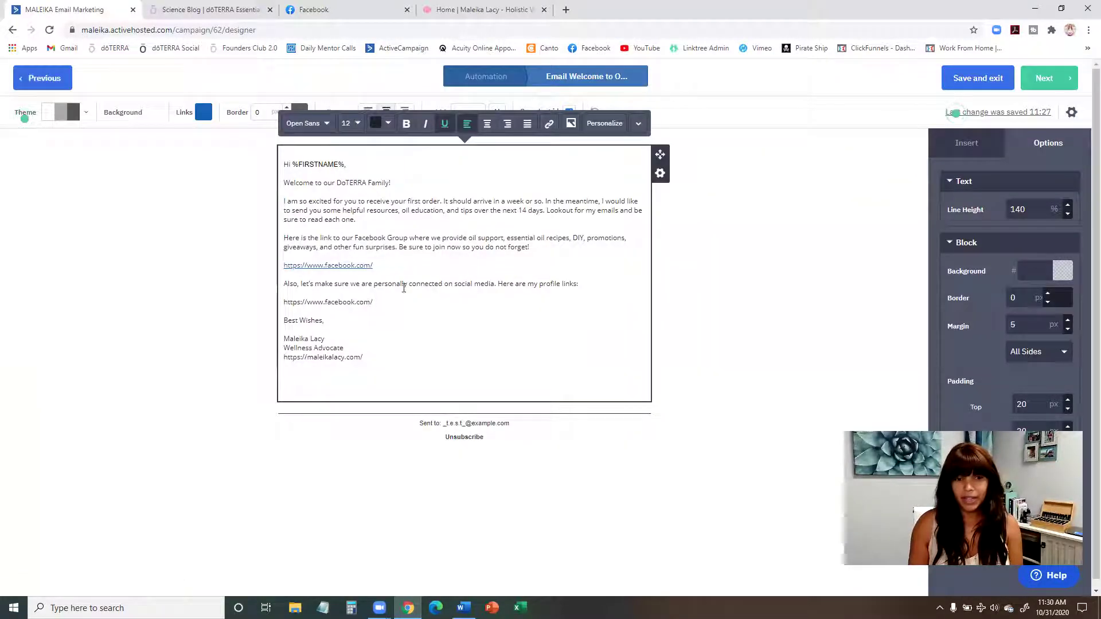
drag(376, 305, 283, 303)
key(ctrl+c)
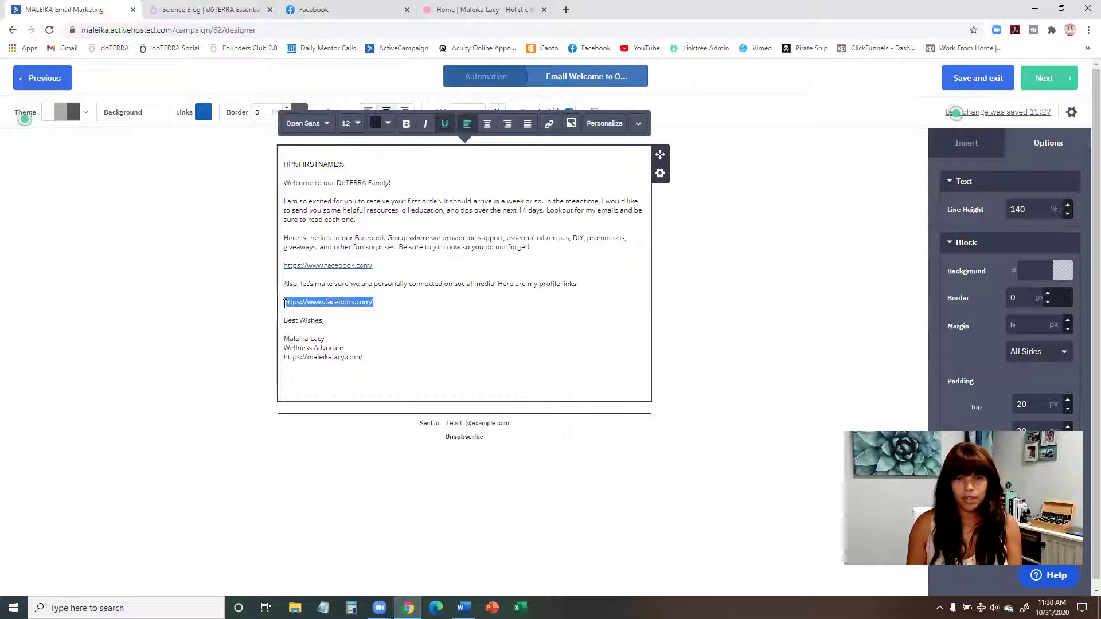
click(548, 123)
key(ctrl+v)
click(674, 246)
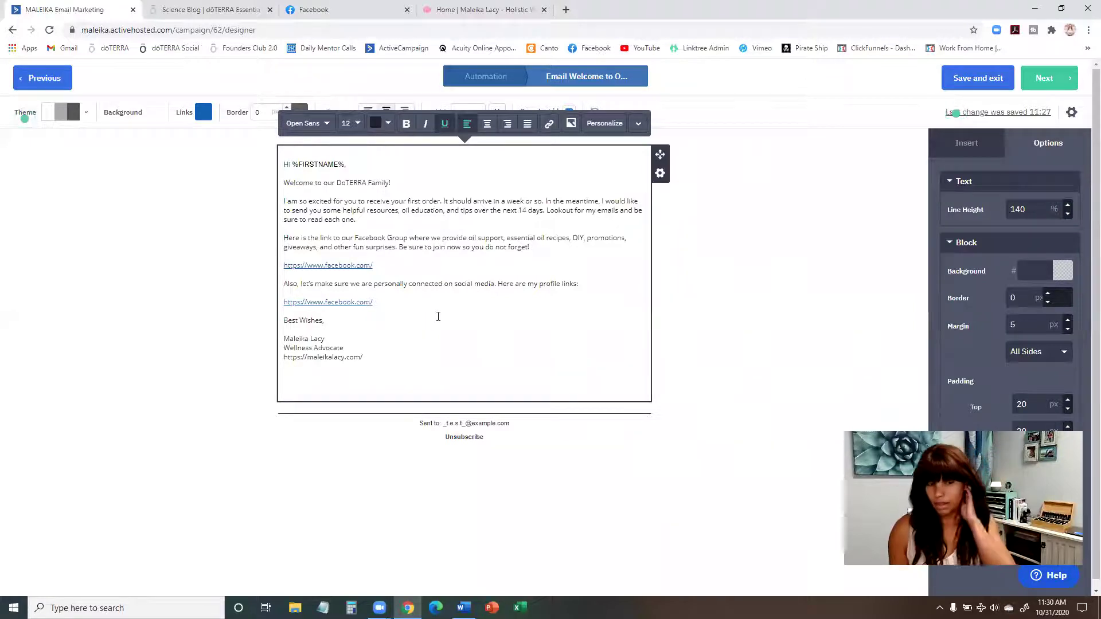
click(669, 288)
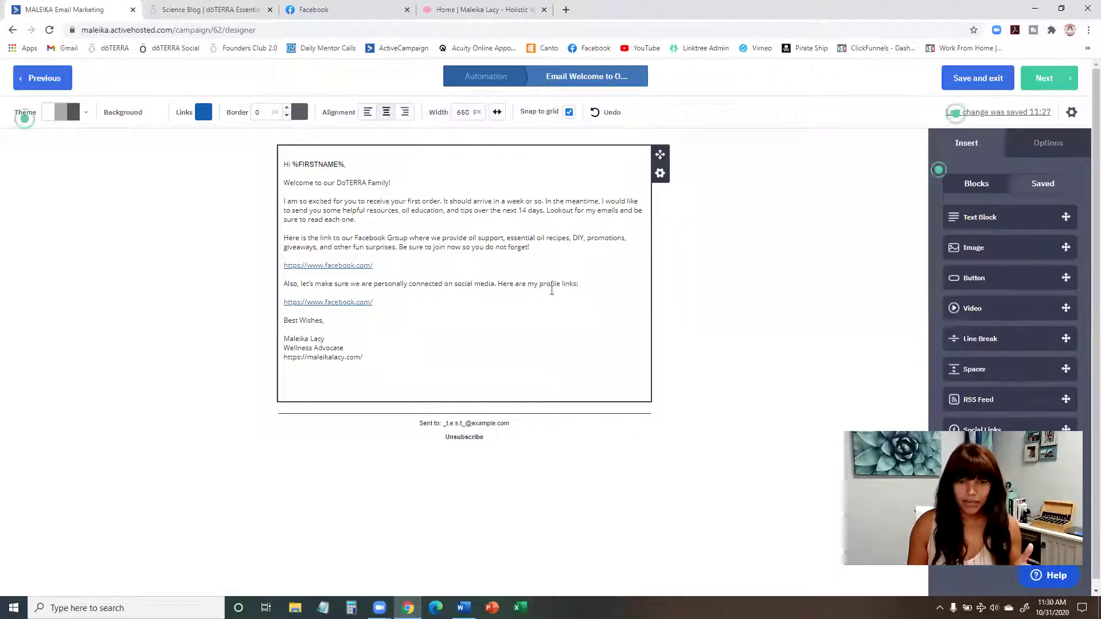
drag(420, 423, 484, 438)
click(494, 428)
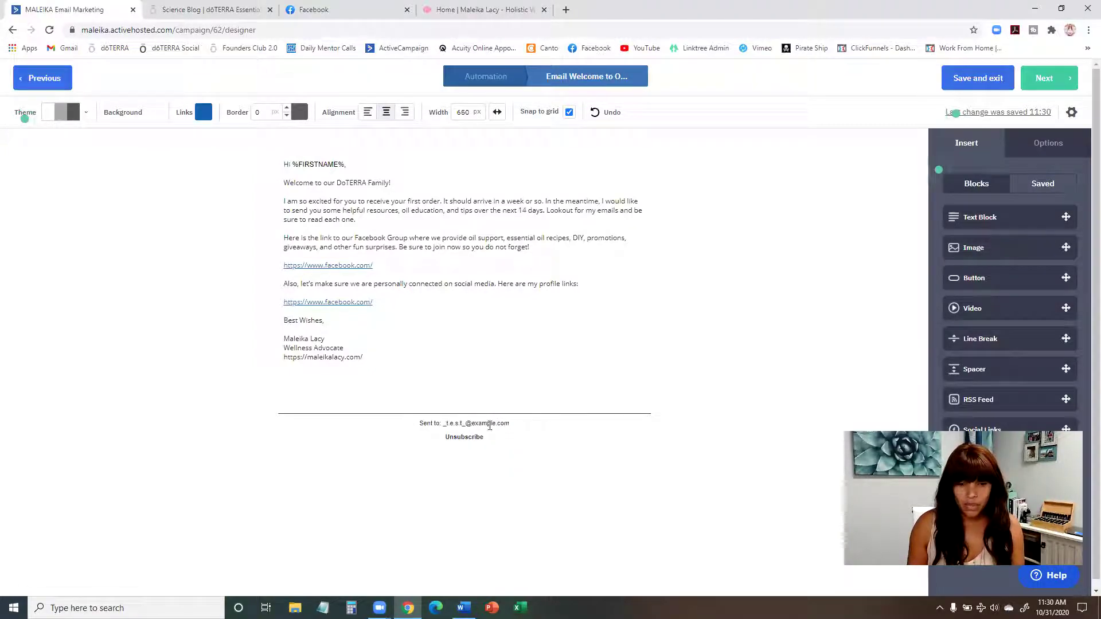
triple_click(496, 425)
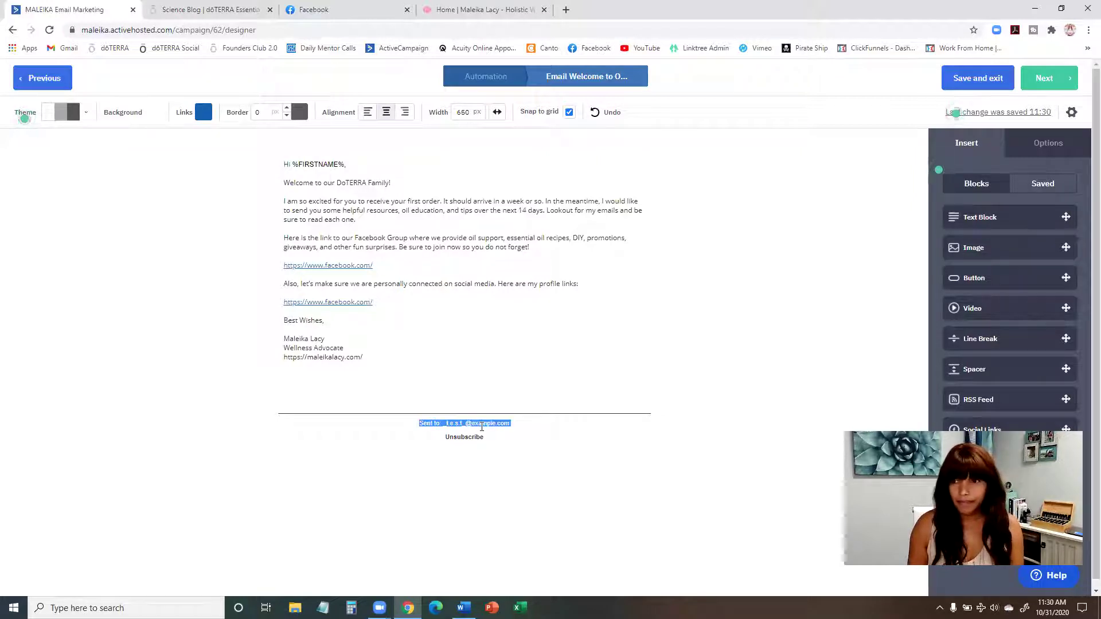
click(467, 425)
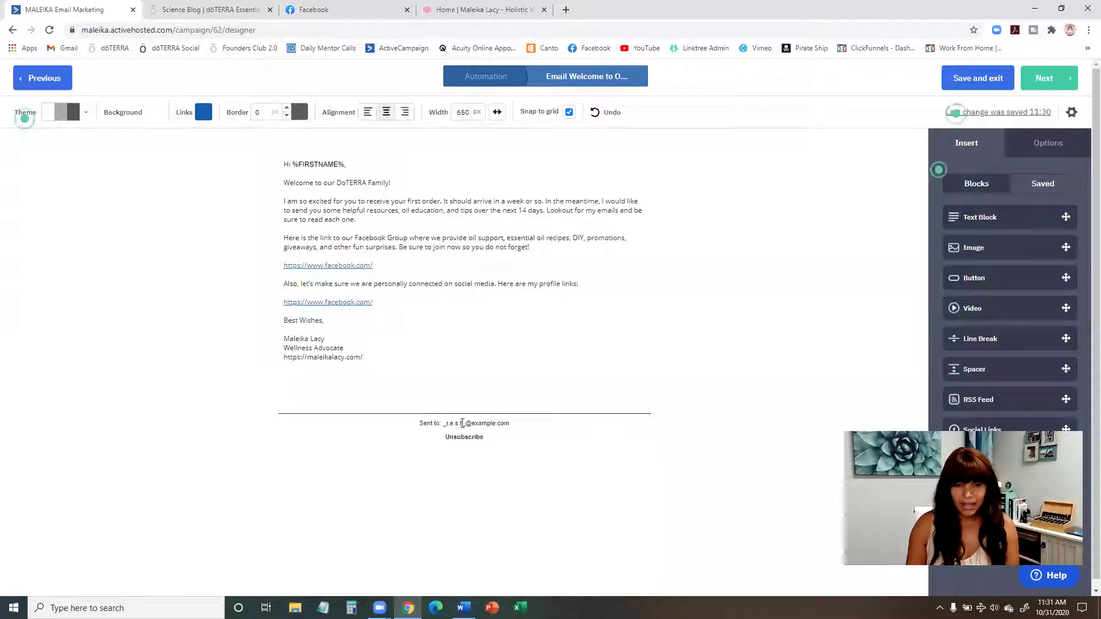
triple_click(480, 424)
click(509, 424)
triple_click(503, 425)
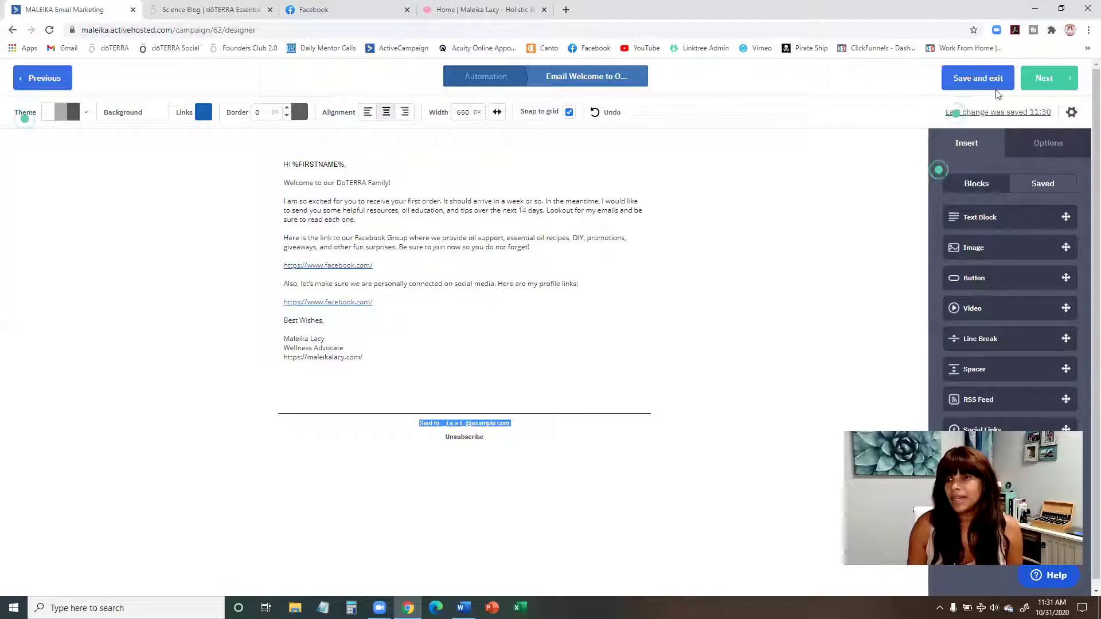
Step: Advance from the designer to the Campaign Summary and scroll through it
click(1047, 86)
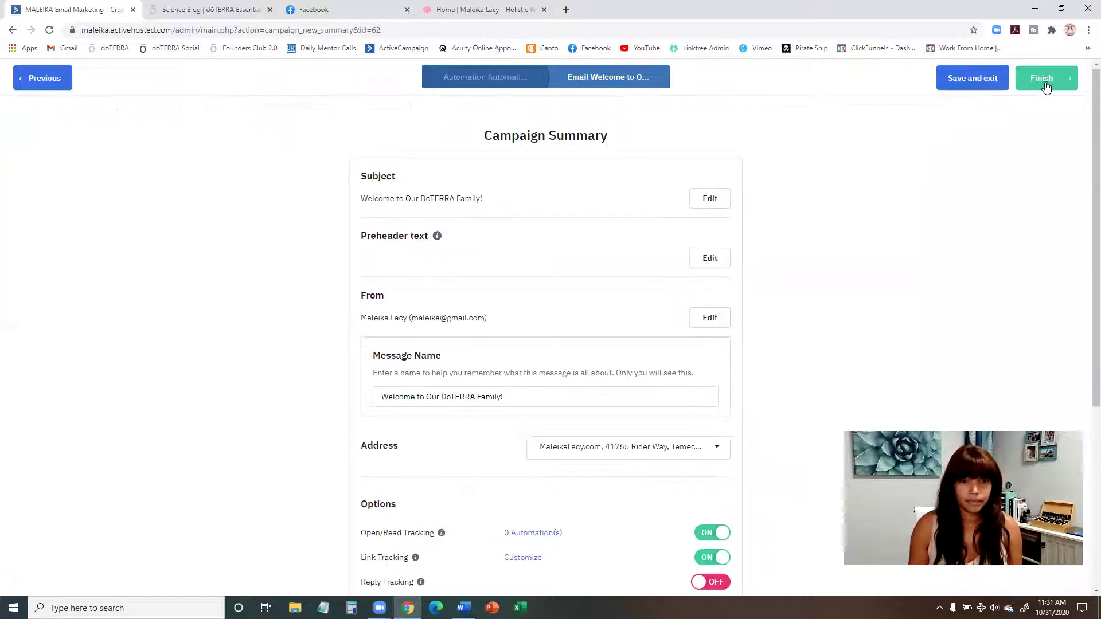
scroll(571, 219, down, 1)
scroll(571, 219, up, 1)
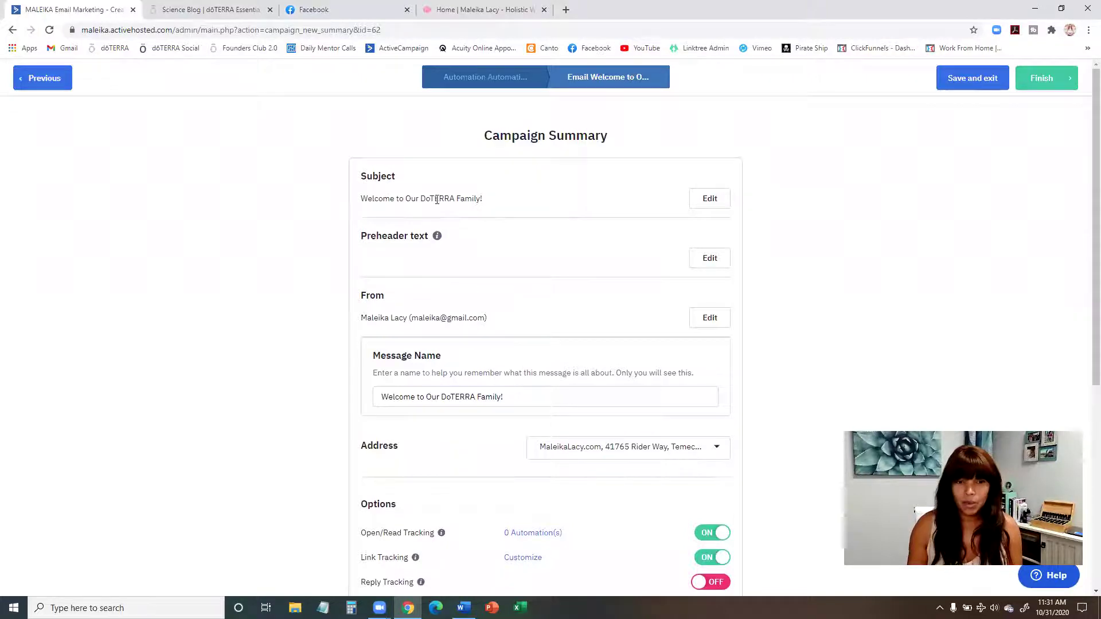
scroll(505, 206, down, 1)
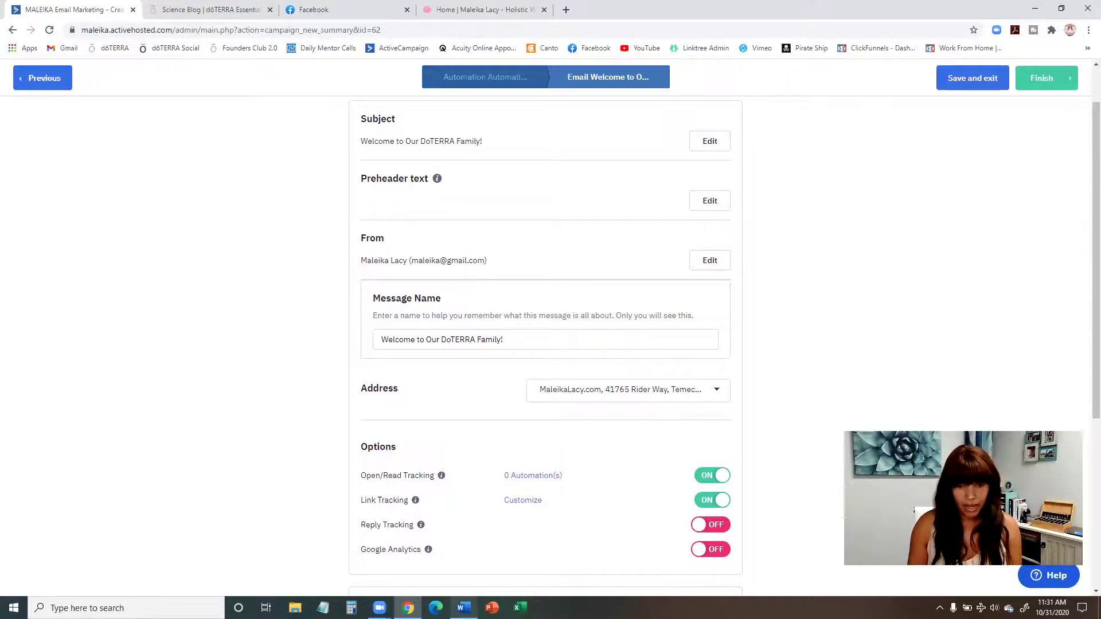
Step: In the Word draft, select Email Day 1's opening sentence, then minimize Word
click(464, 607)
drag(313, 274, 532, 274)
key(ctrl+c)
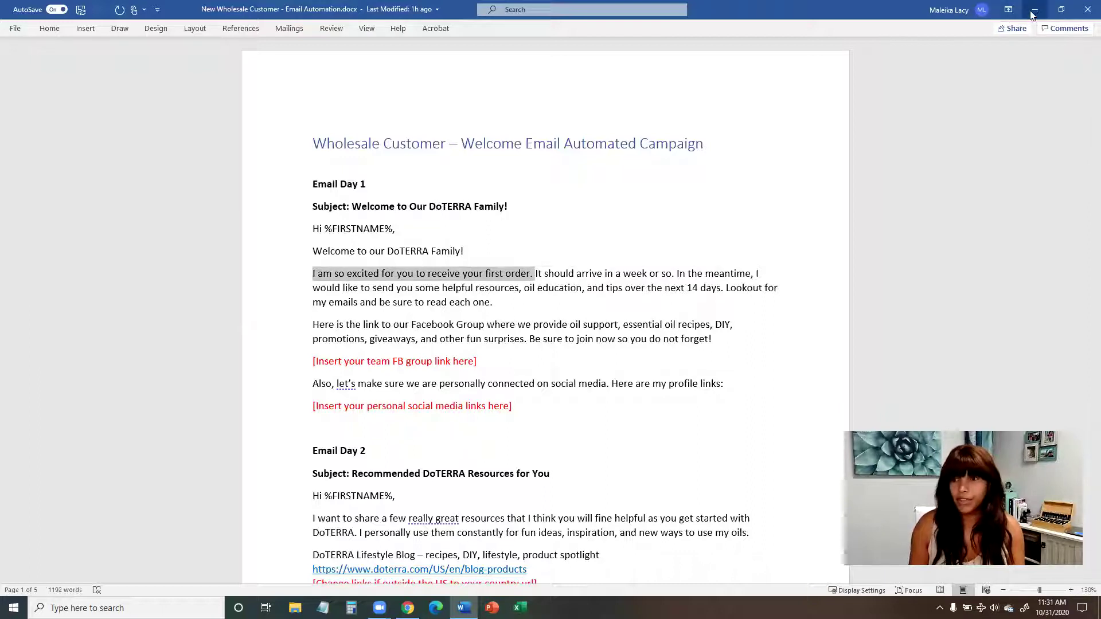
click(1035, 10)
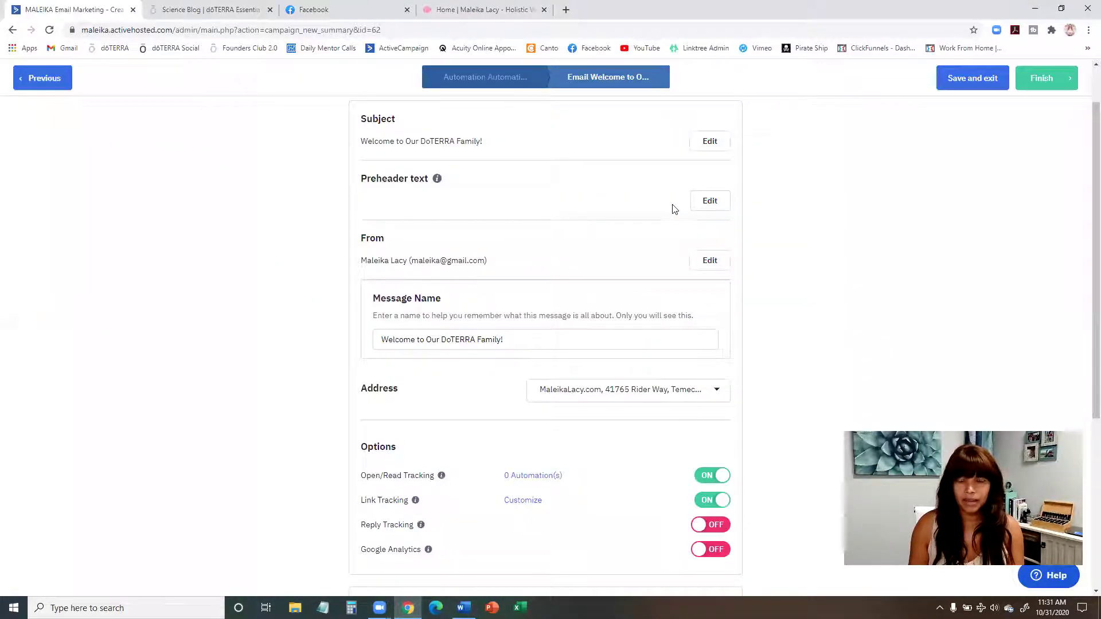
Step: Set the preheader to 'I am so excited for you to receive your first order.', switch to the custom-domain sender, and send a test
click(707, 204)
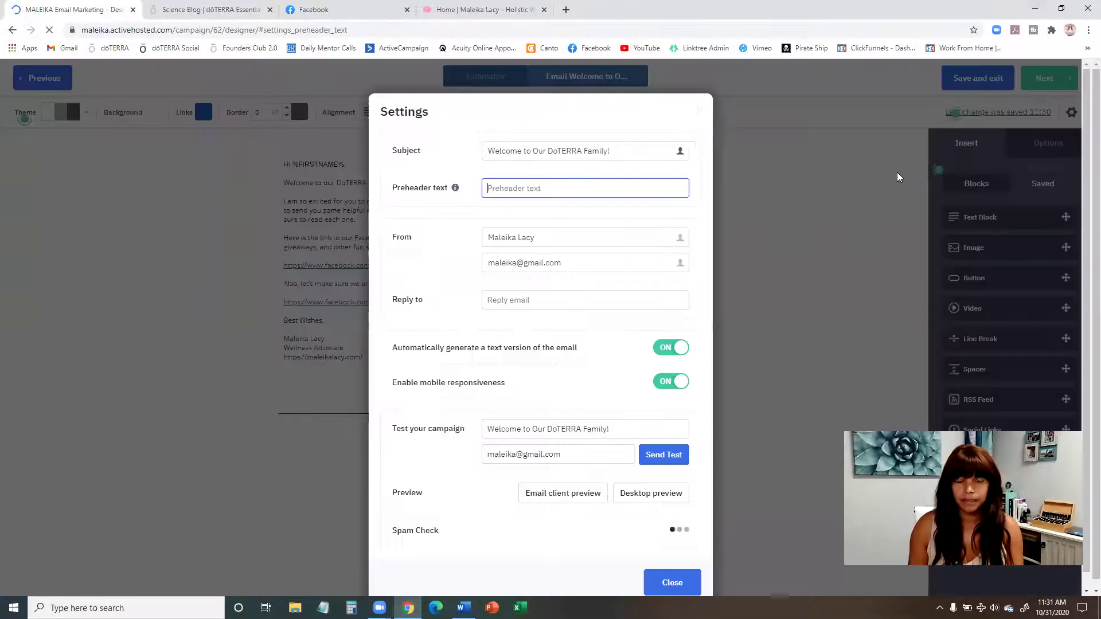
key(ctrl+v)
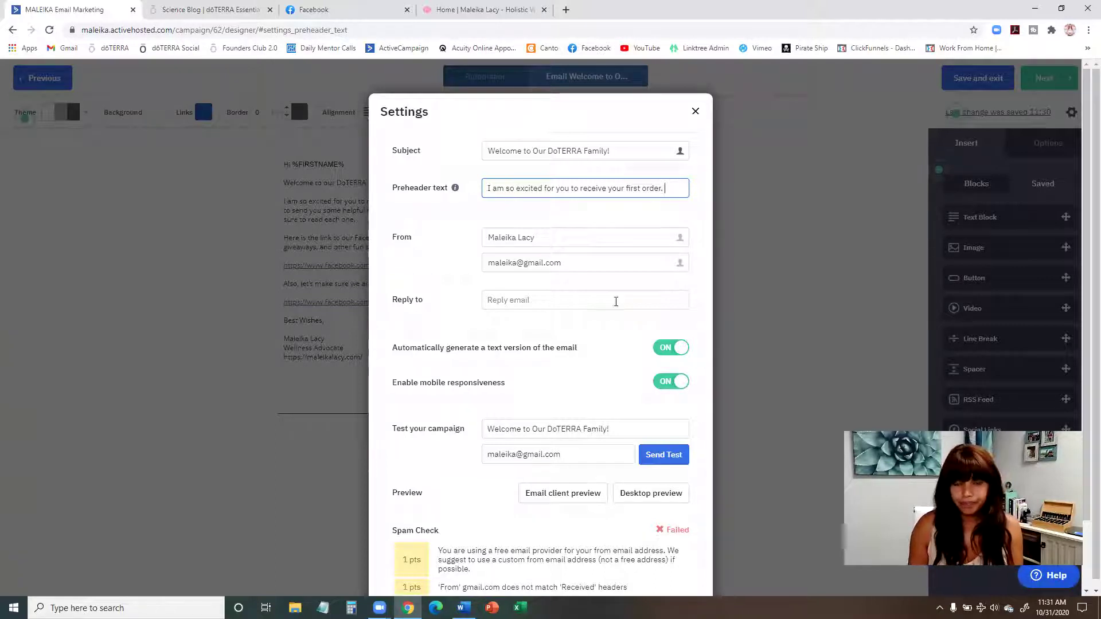
click(542, 265)
drag(574, 265, 489, 269)
text(hel)
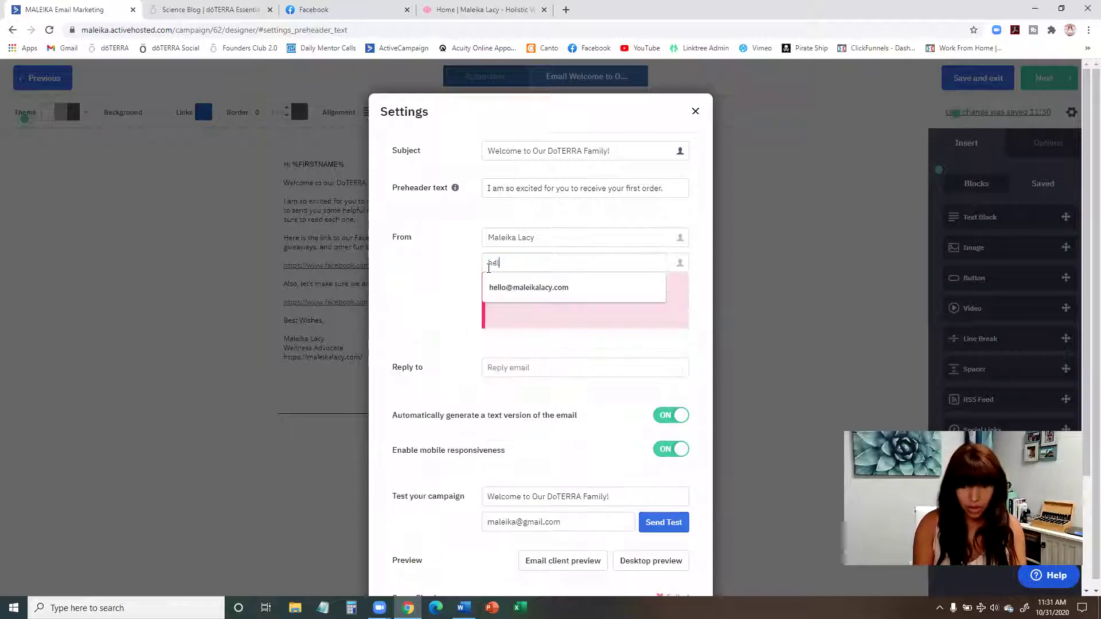
text(l)
click(513, 286)
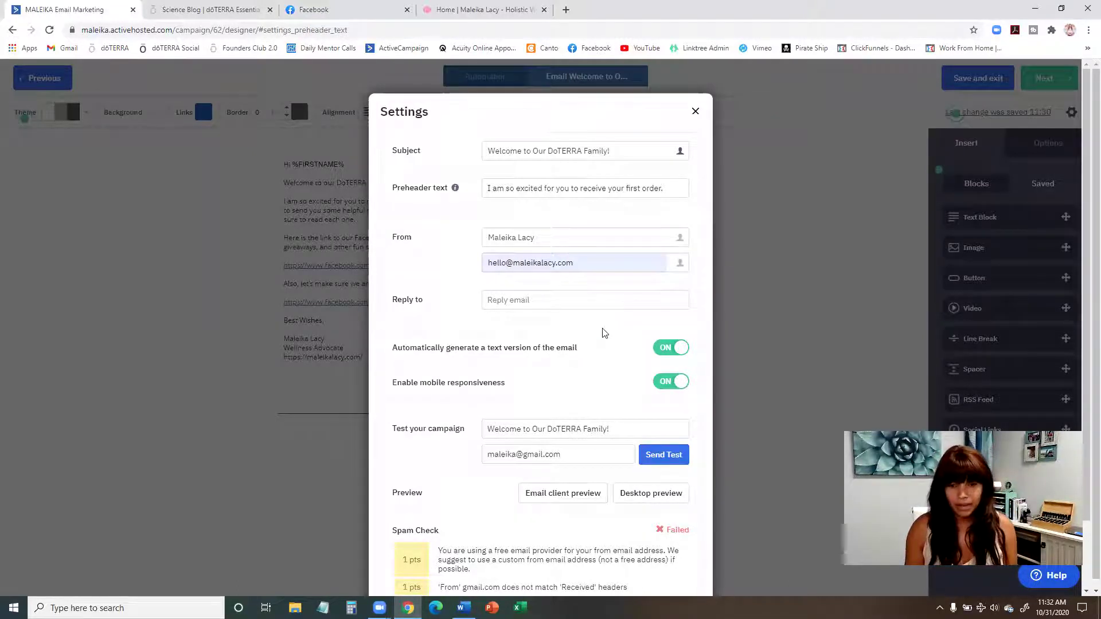
scroll(602, 333, down, 2)
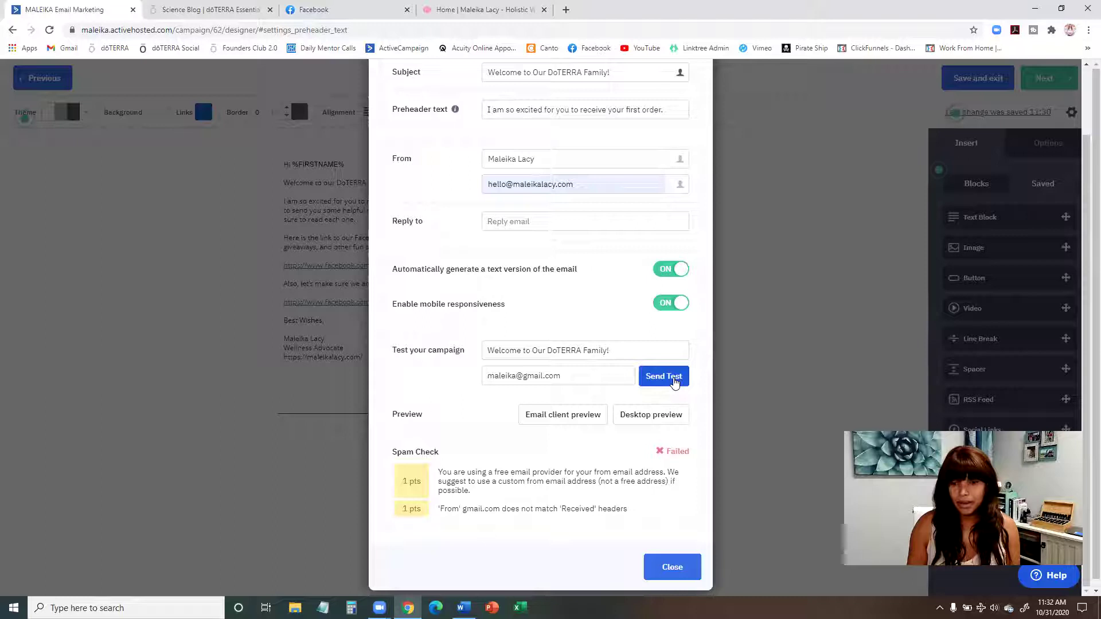
click(663, 377)
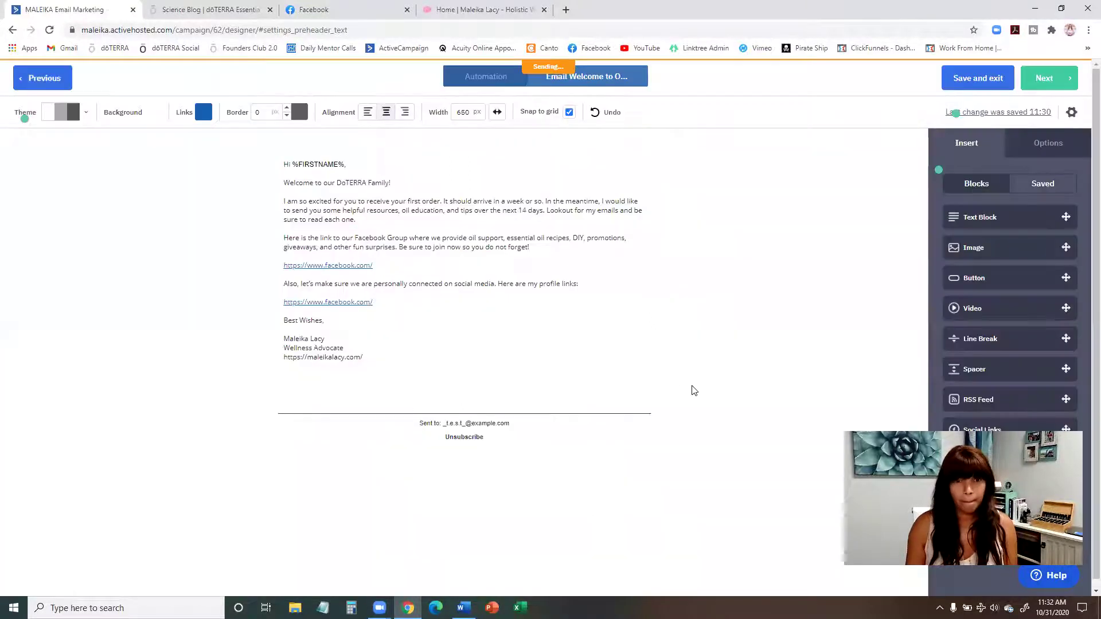
Step: Open Gmail in a new tab and view the 'TEST: Welcome to Our DoTERRA Family!' email
click(566, 12)
click(69, 48)
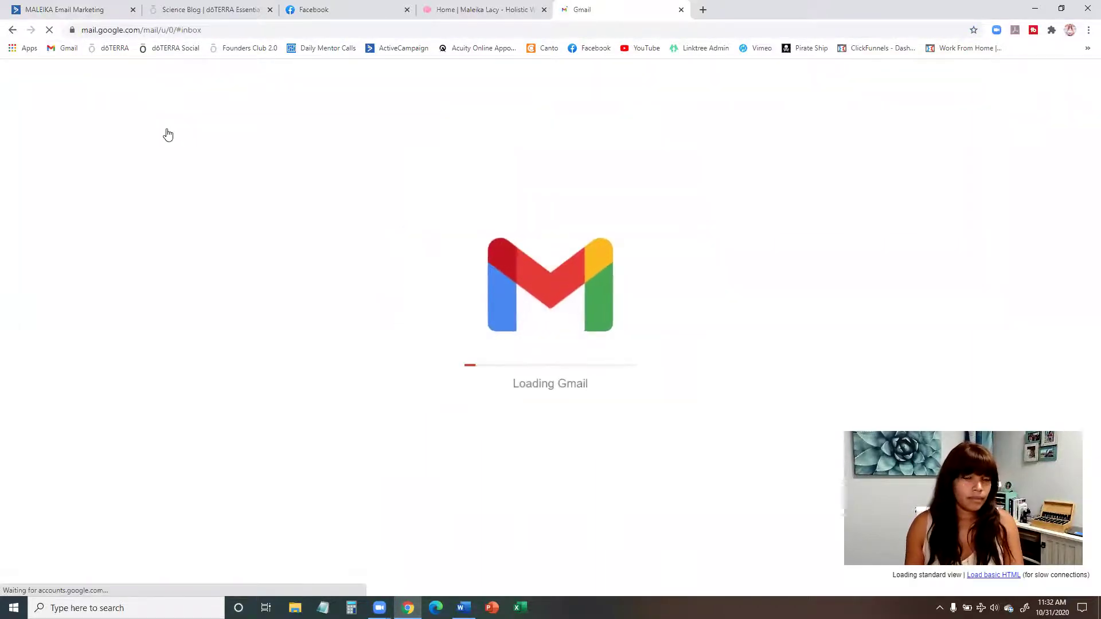
click(251, 169)
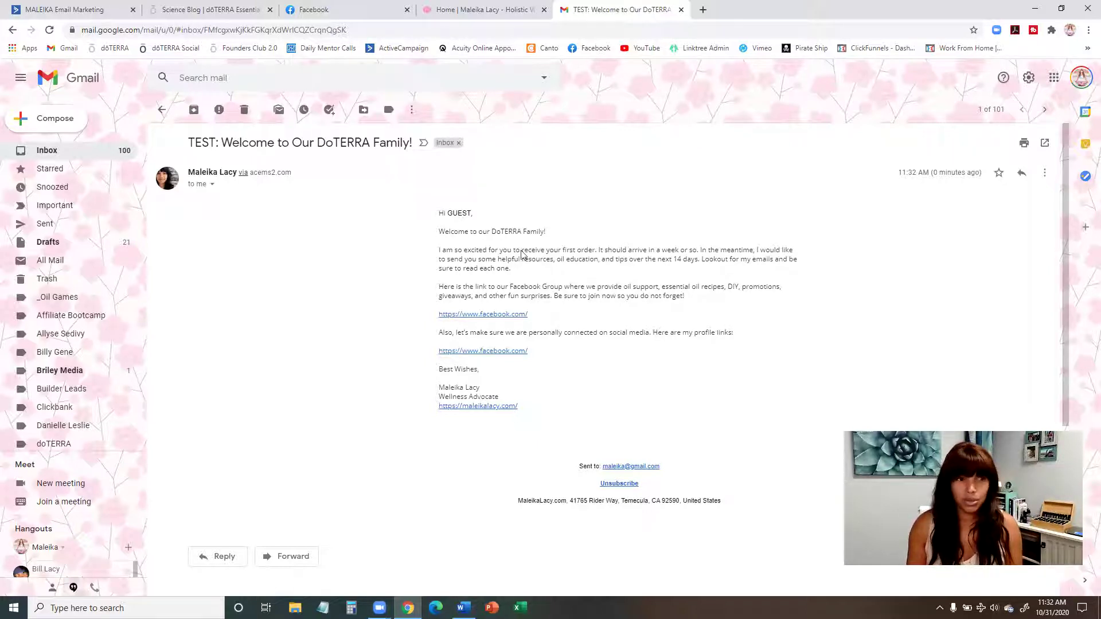
click(34, 12)
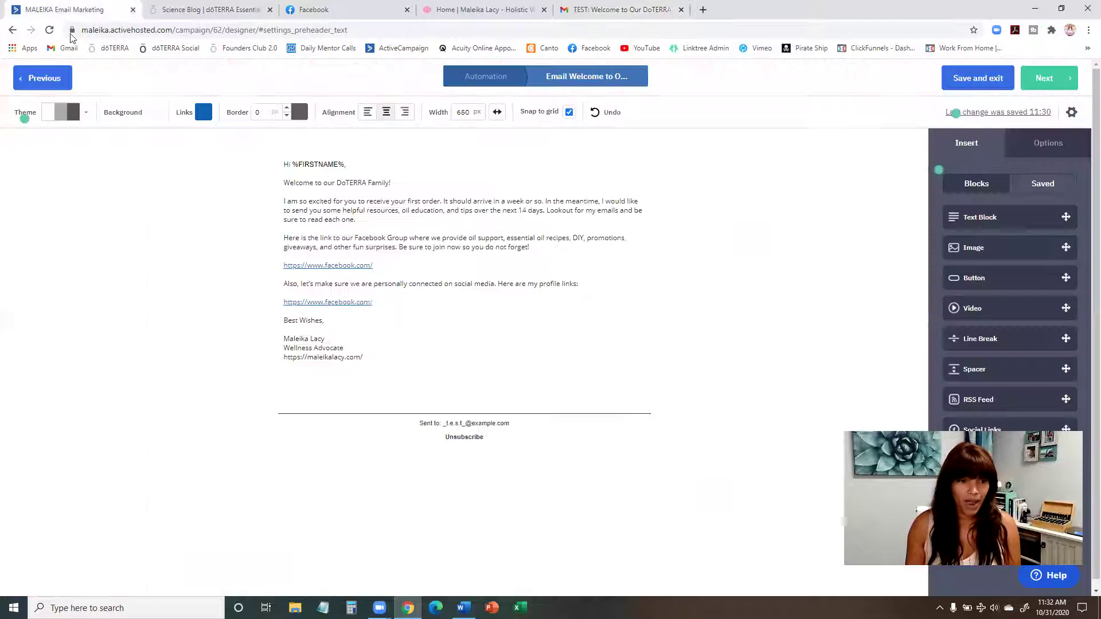
click(218, 15)
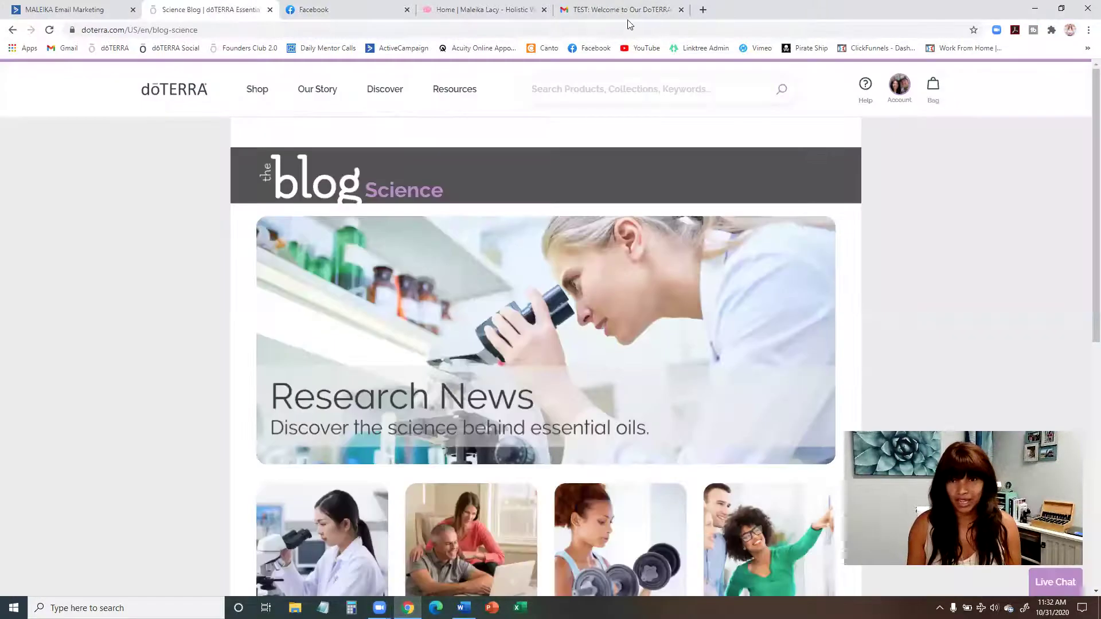
key(ctrl+5)
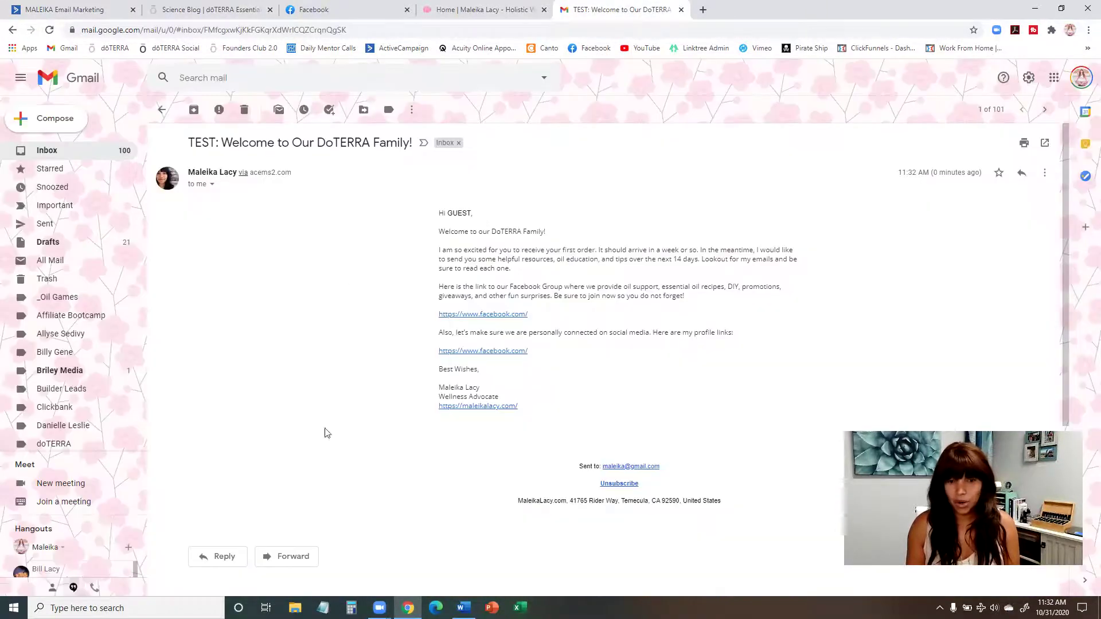
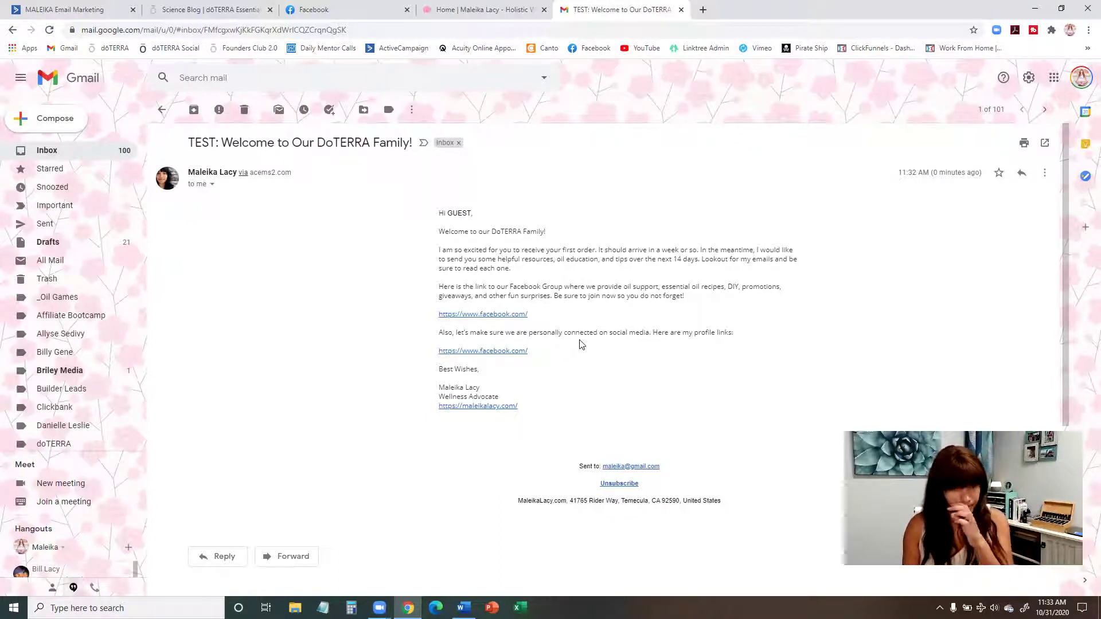
Step: Left-align the welcome email's text block content in the designer
click(69, 9)
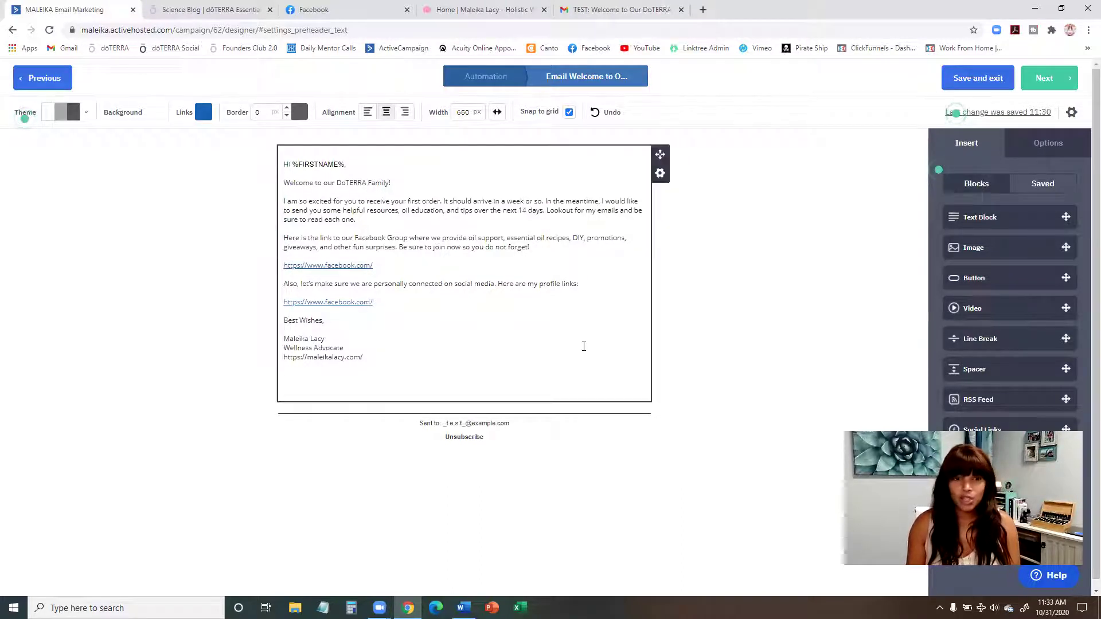
click(602, 216)
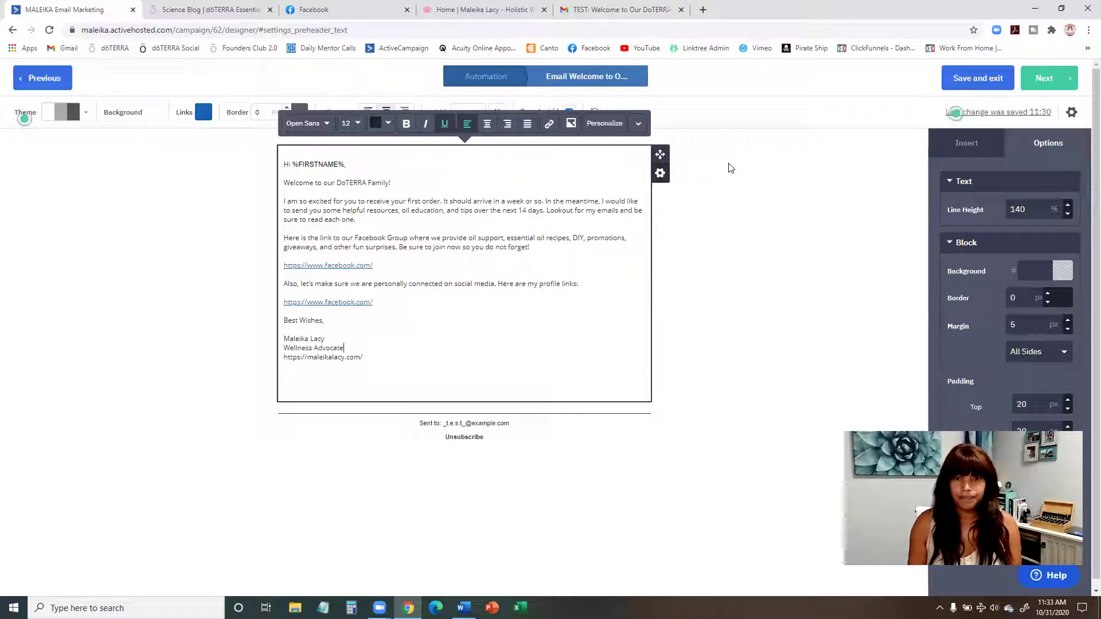
click(758, 214)
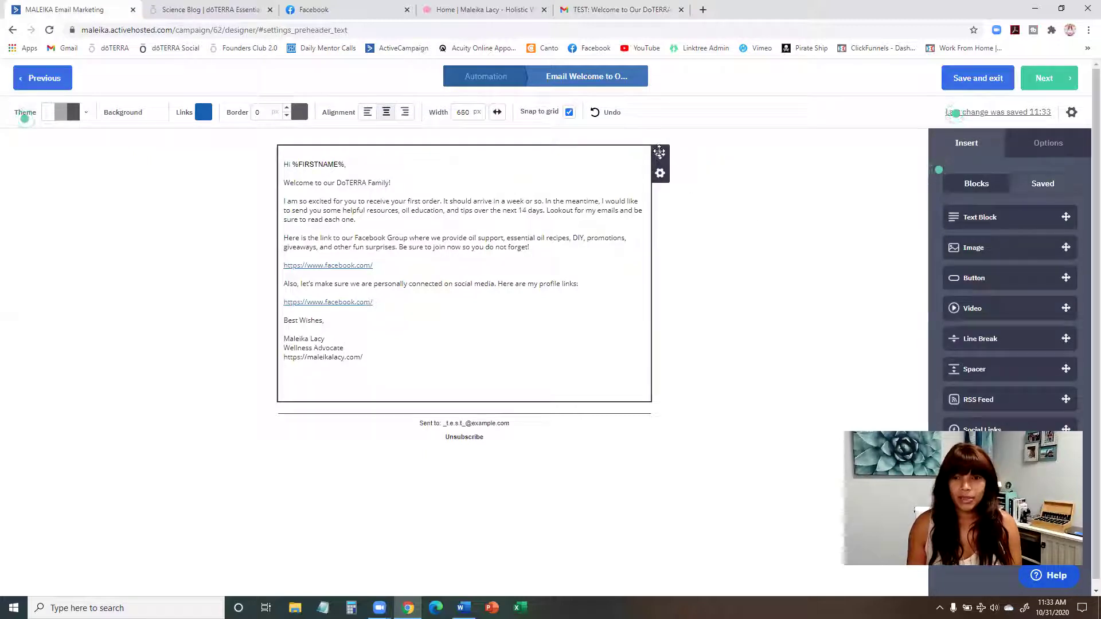
click(369, 115)
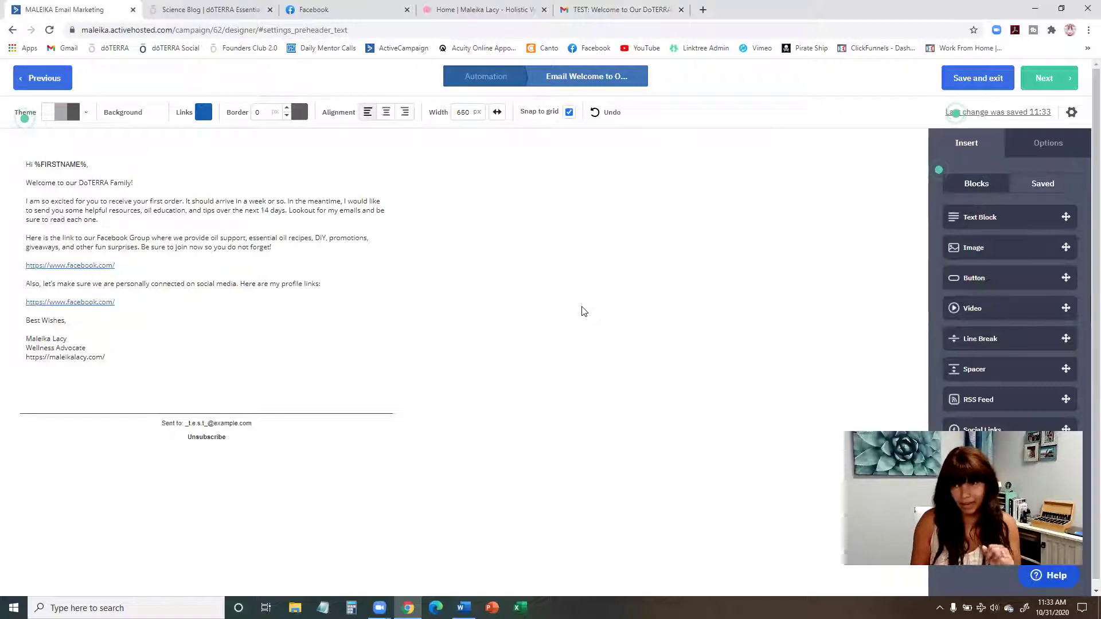
Step: Send a test copy of the welcome email from Settings and go to Gmail
click(1072, 112)
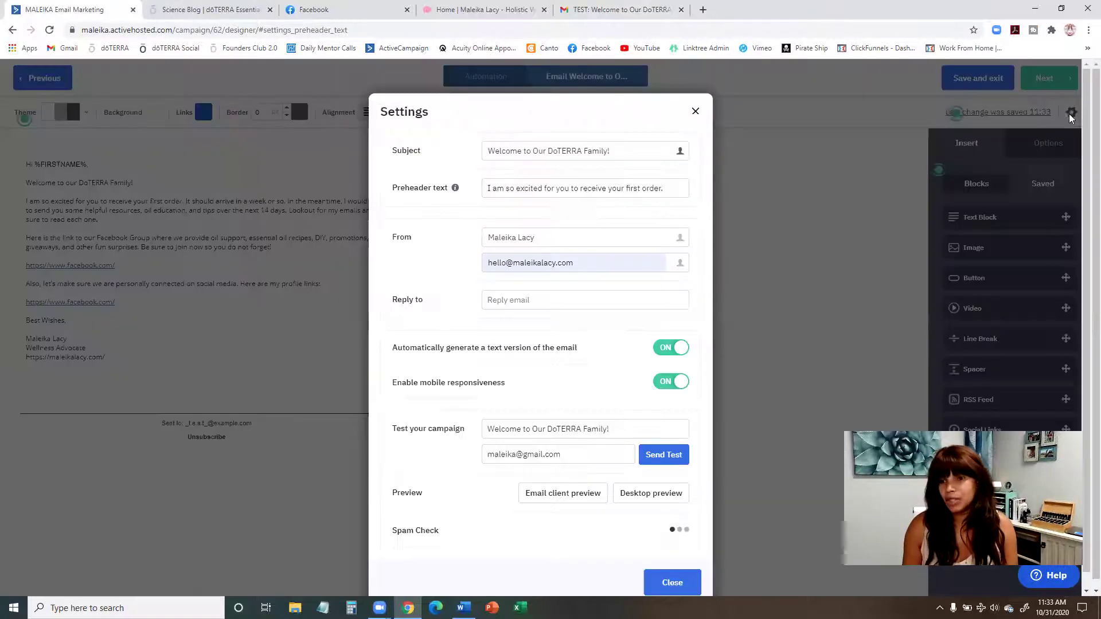
click(668, 458)
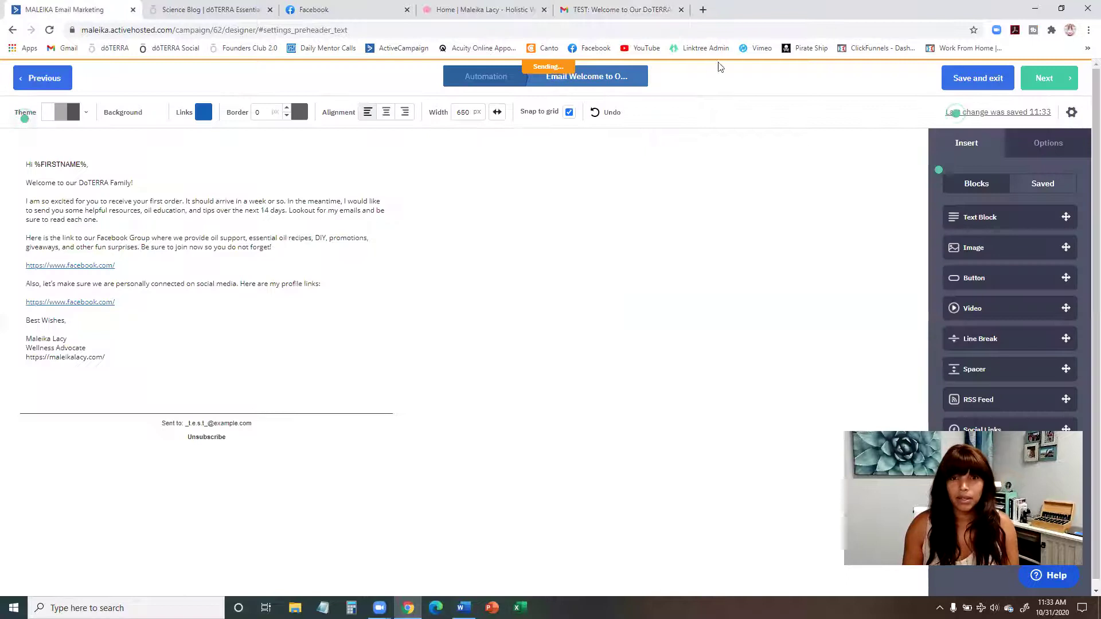
click(659, 10)
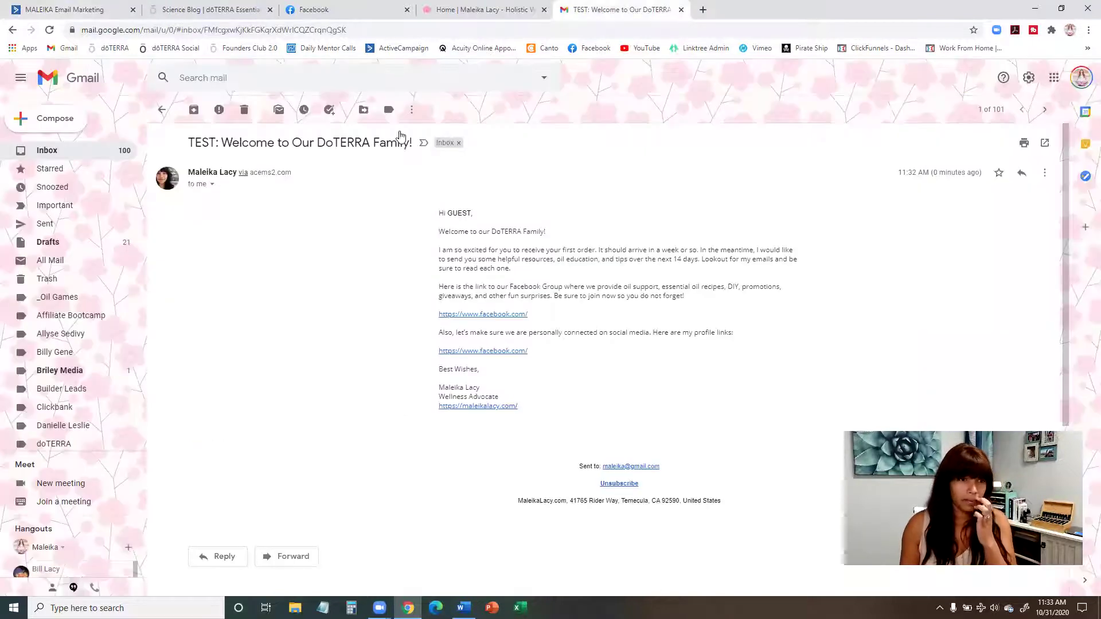
Step: Open the newest 'TEST: Welcome' email in Gmail and expand its full left-aligned body
click(162, 109)
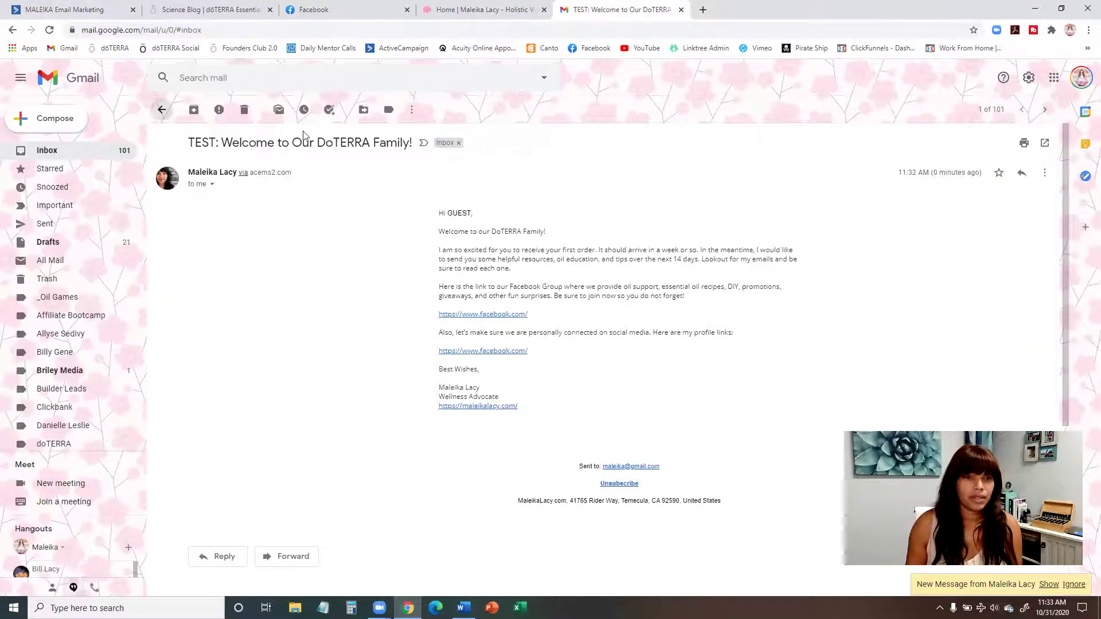
click(355, 161)
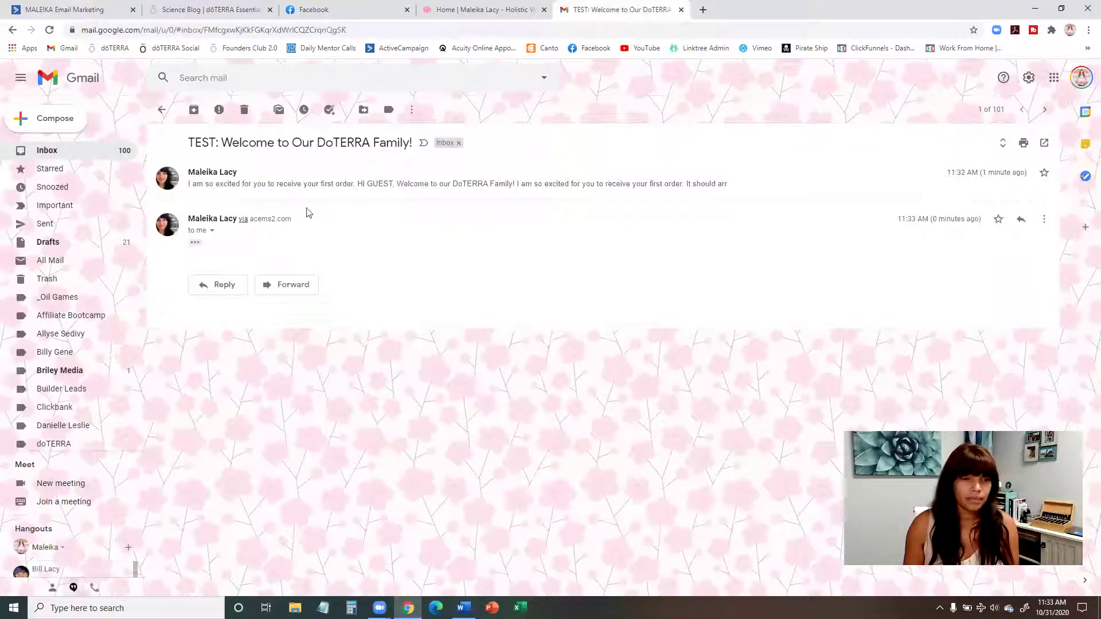
click(195, 243)
scroll(436, 258, down, 1)
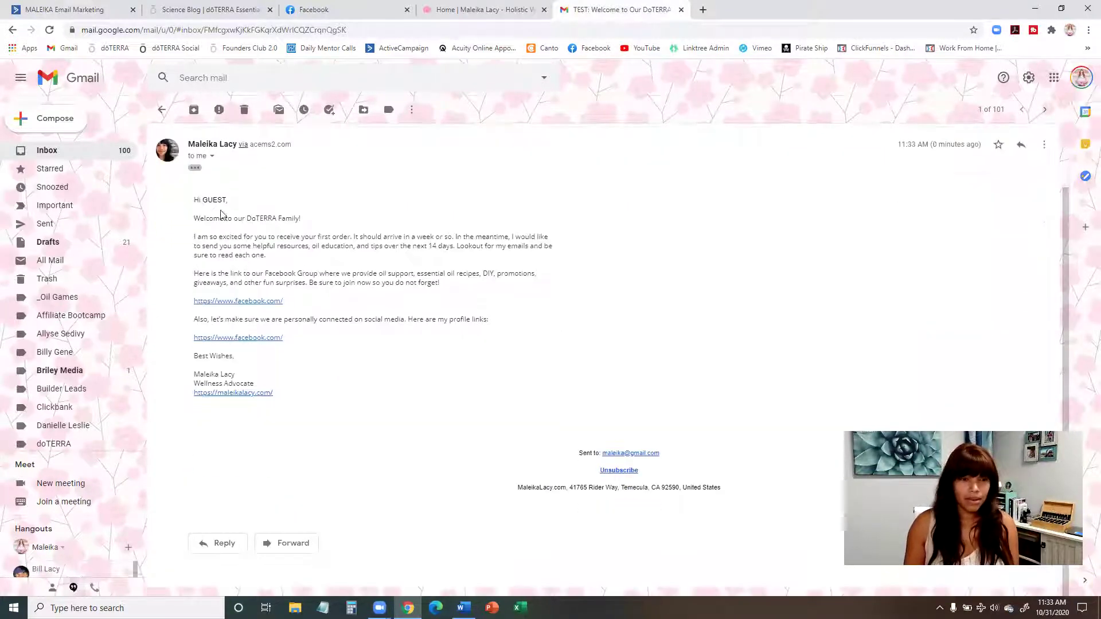
drag(193, 196, 286, 403)
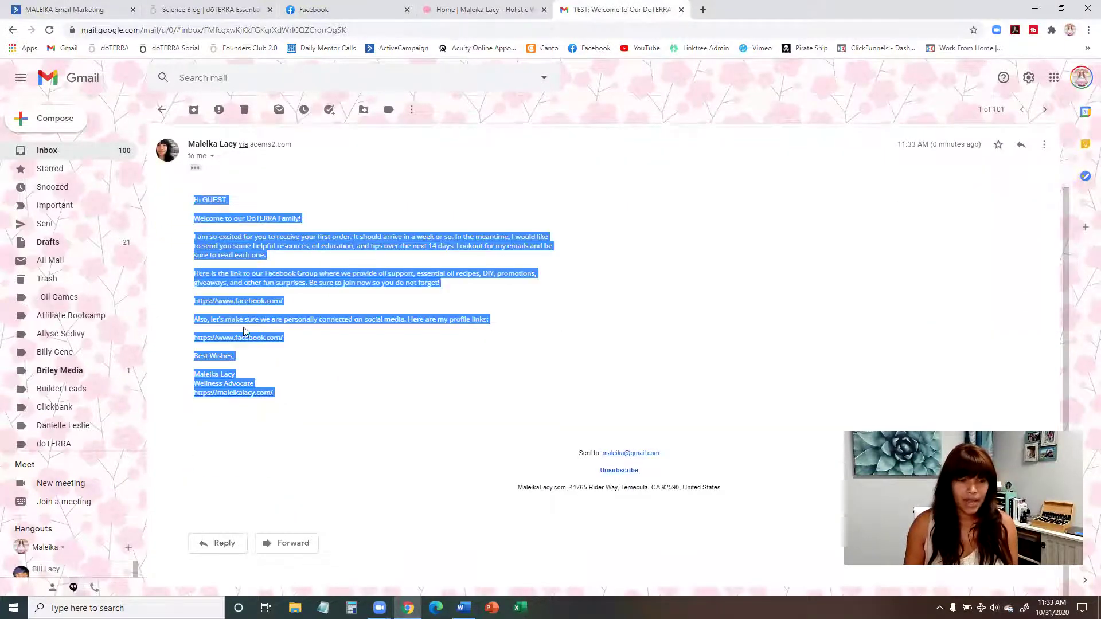
click(250, 245)
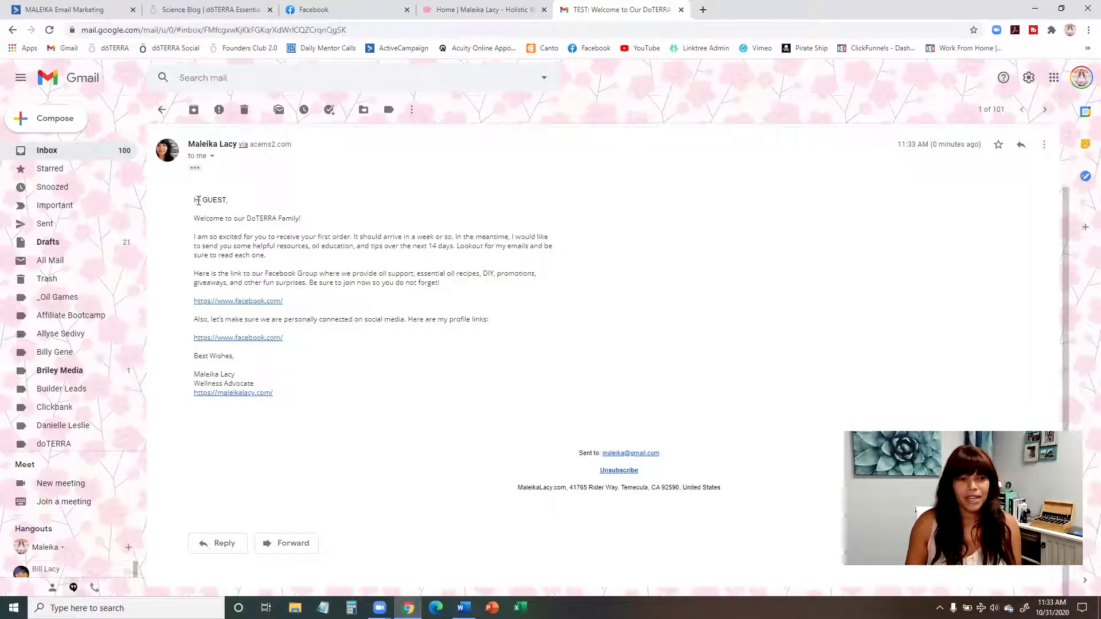
Step: Inspect the GUEST greeting by selecting the word, then go back to the email designer
drag(203, 200, 225, 199)
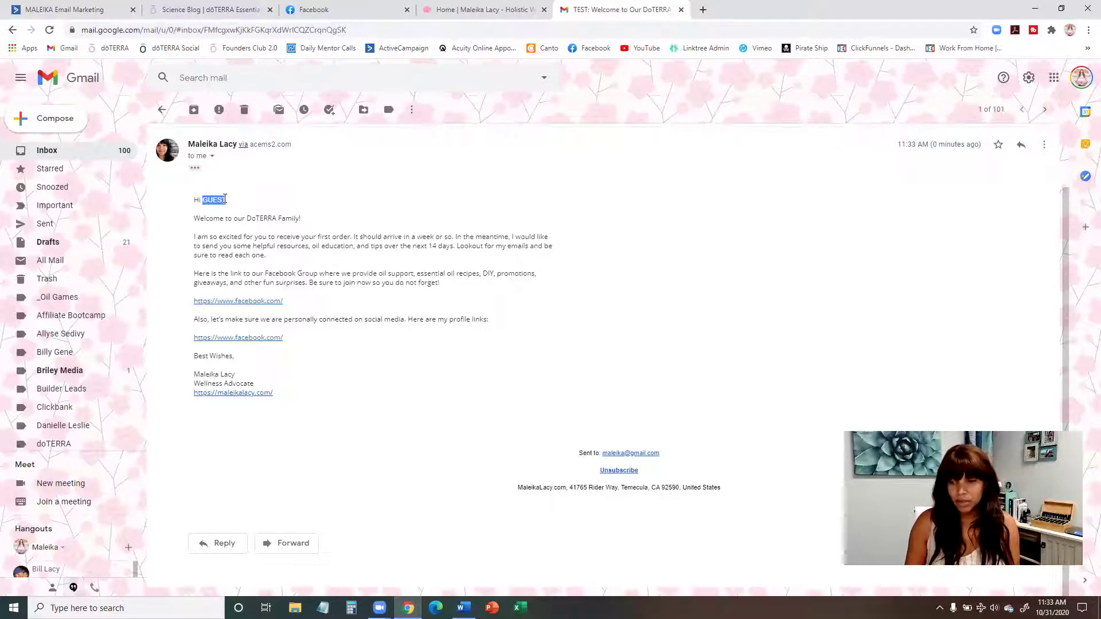
click(229, 203)
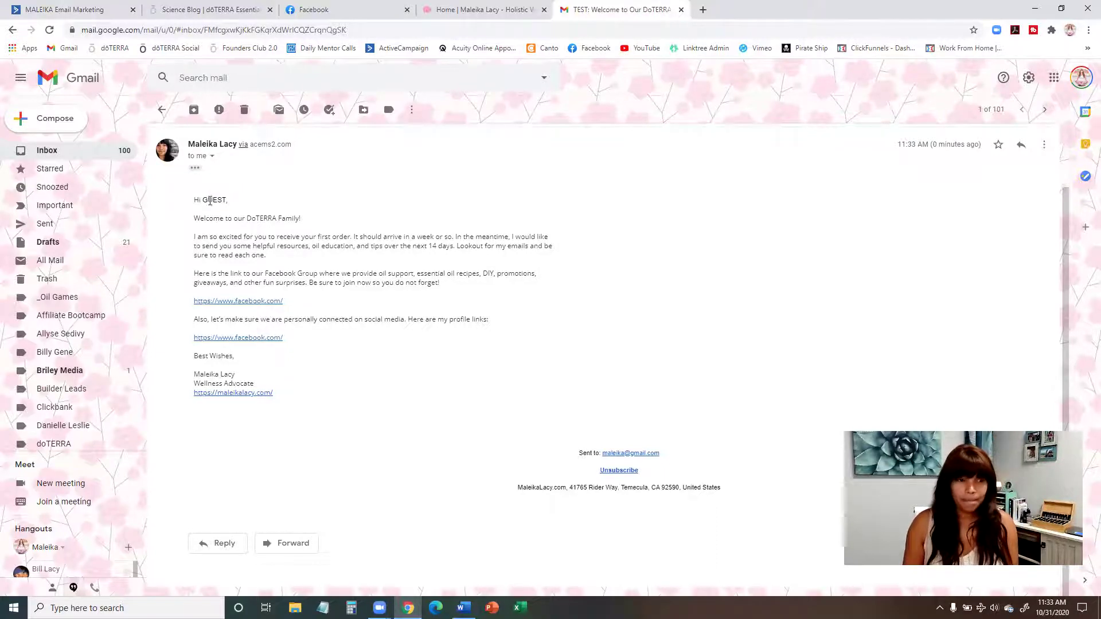
drag(205, 199, 225, 197)
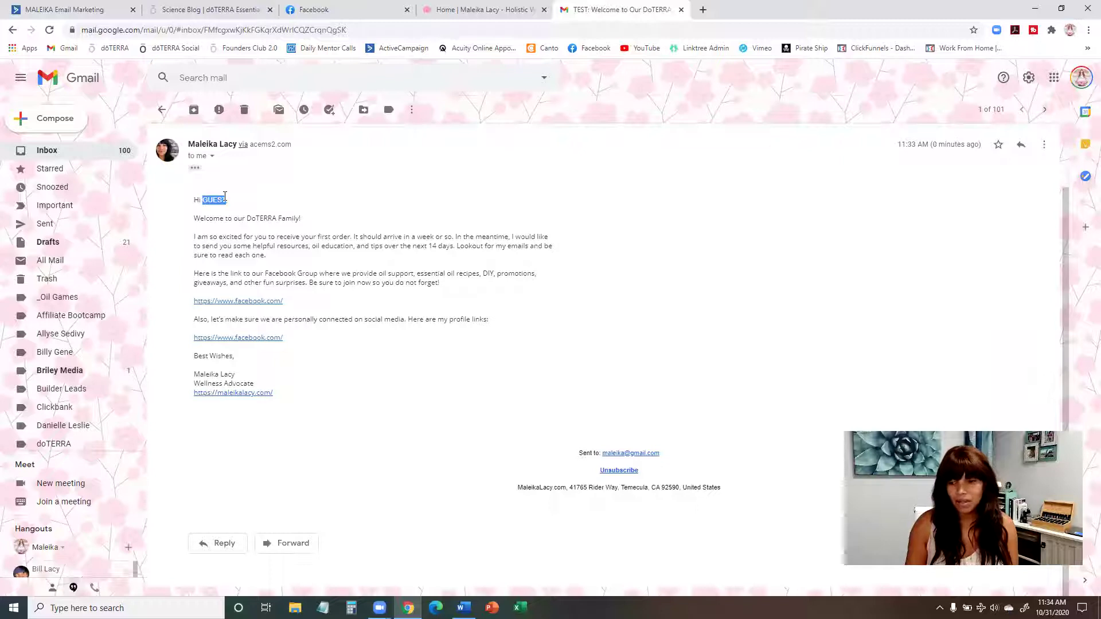
click(224, 198)
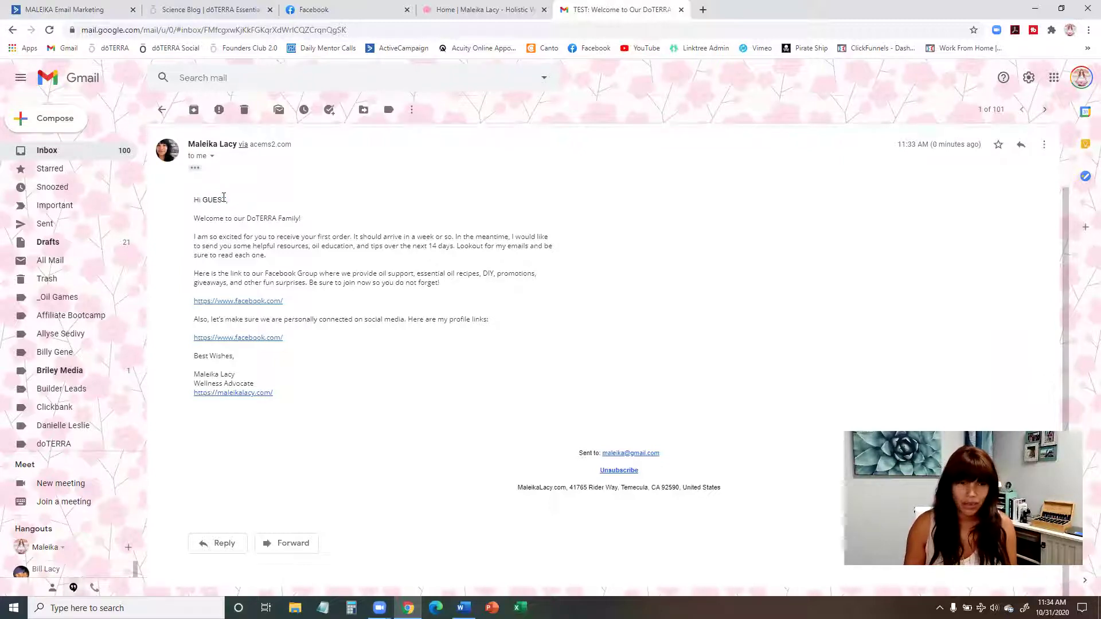
double_click(208, 202)
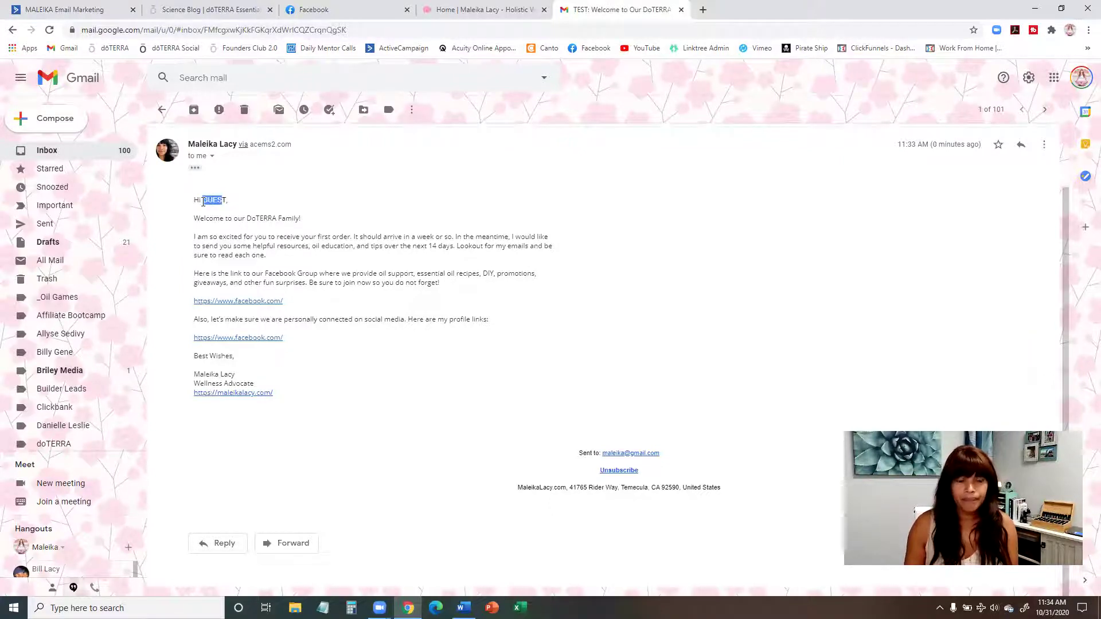
click(208, 202)
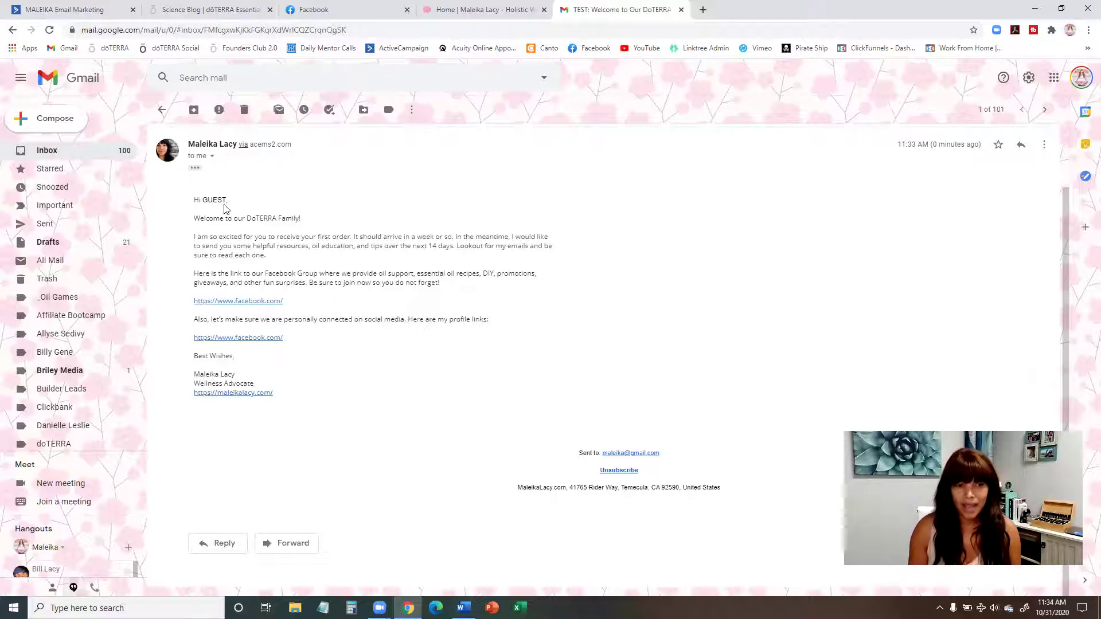
click(36, 12)
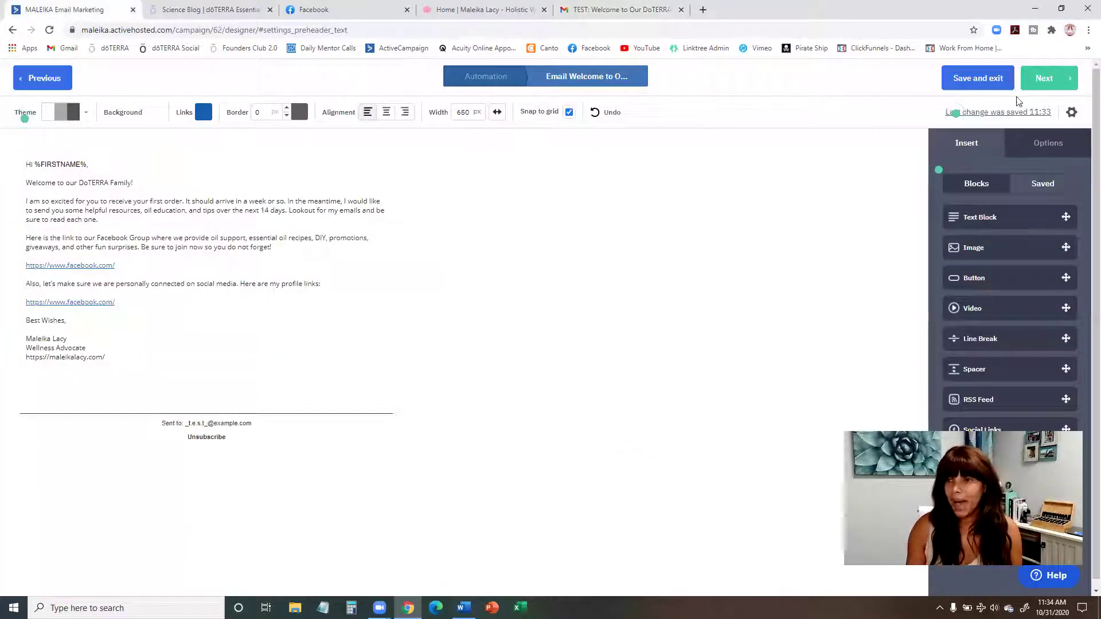
Step: Finish the campaign summary, keeping 'Welcome to Our DoTERRA Family!' as the email to send
click(1058, 85)
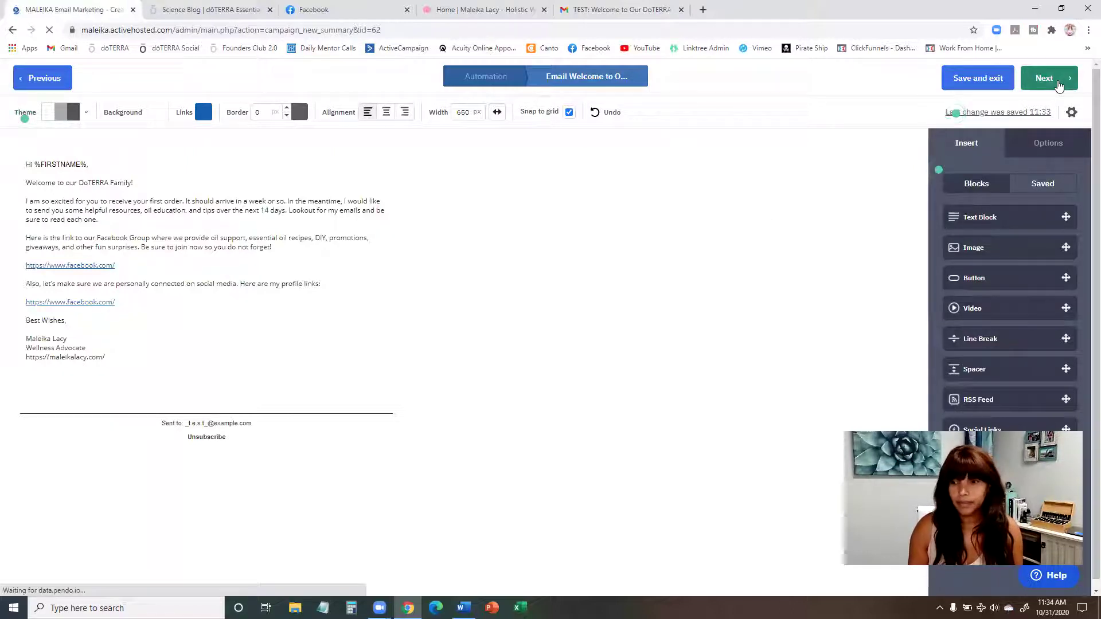
scroll(825, 163, down, 5)
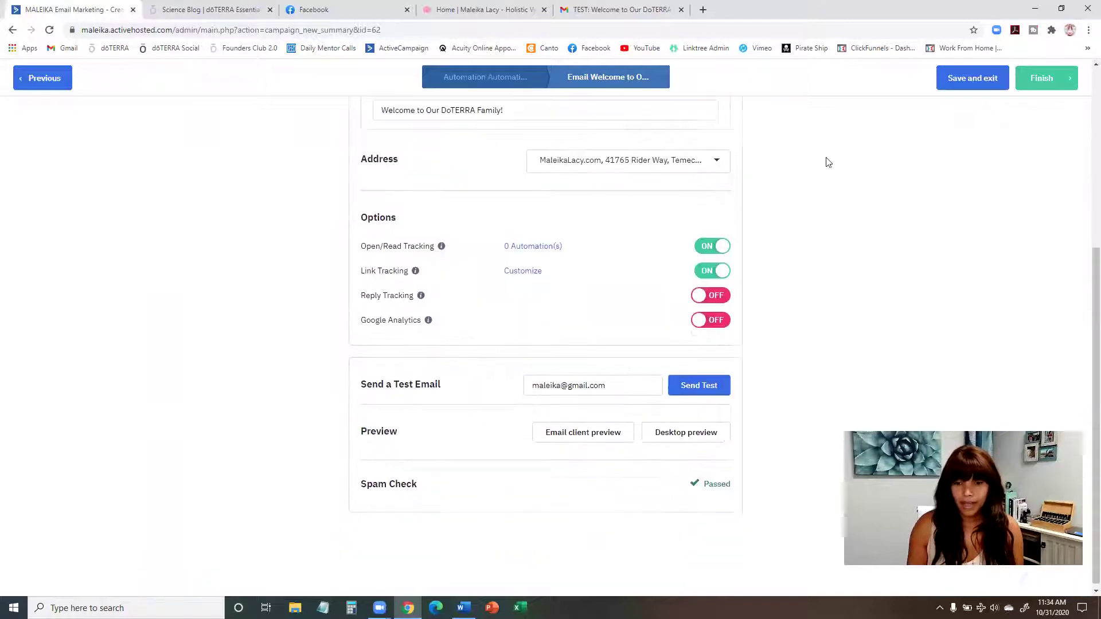
click(1041, 79)
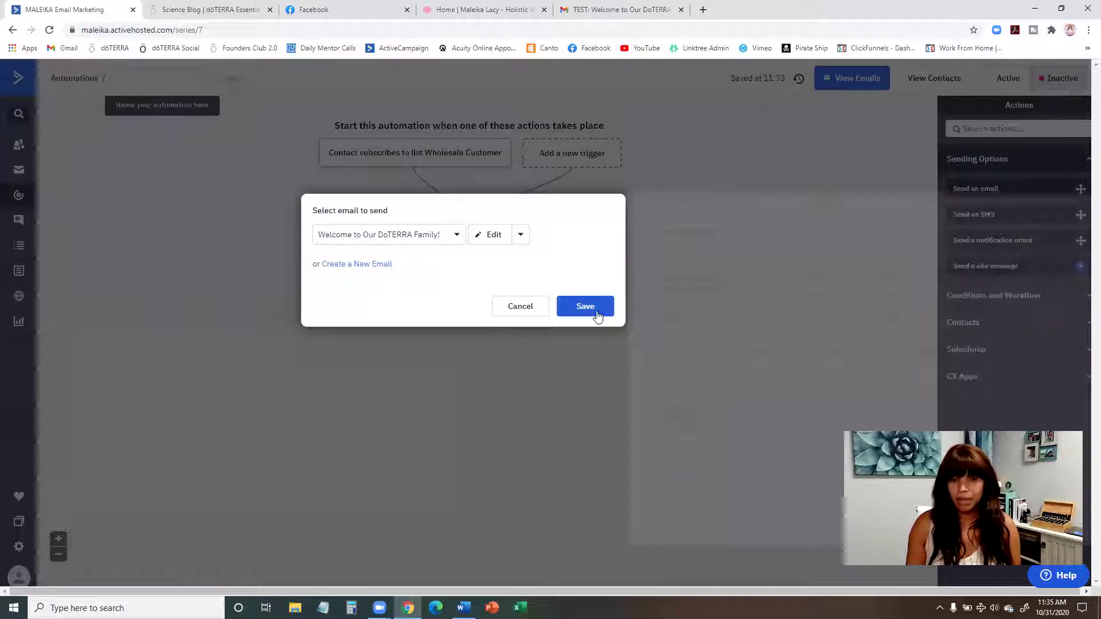
Step: Save 'Welcome to Our DoTERRA Family!' as the send-email step and start adding the next action below it
click(596, 310)
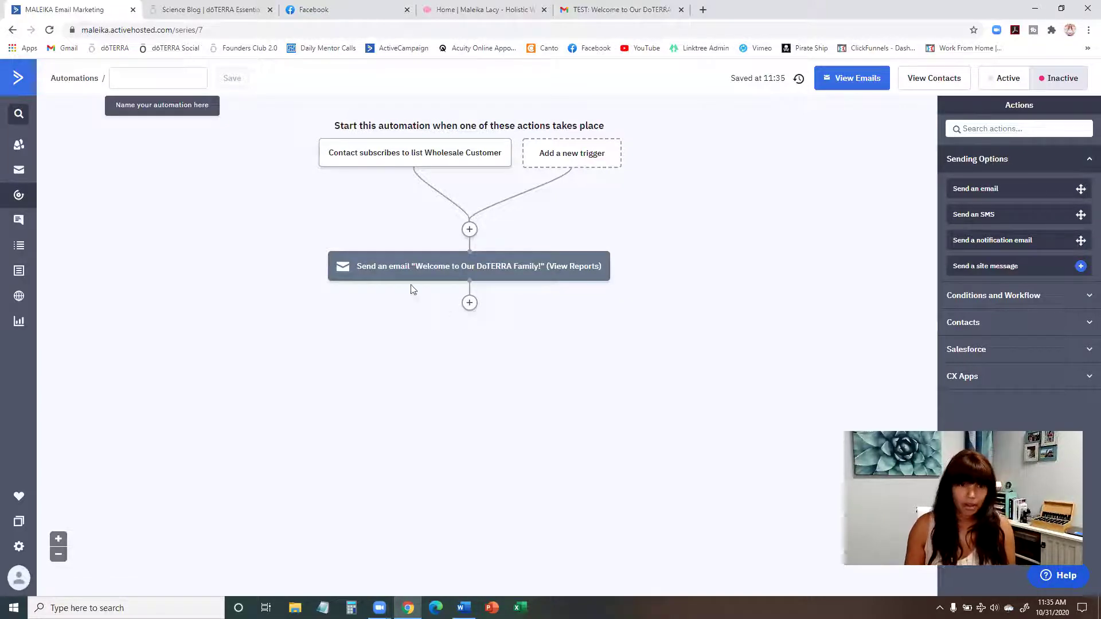
mouse_move(334, 157)
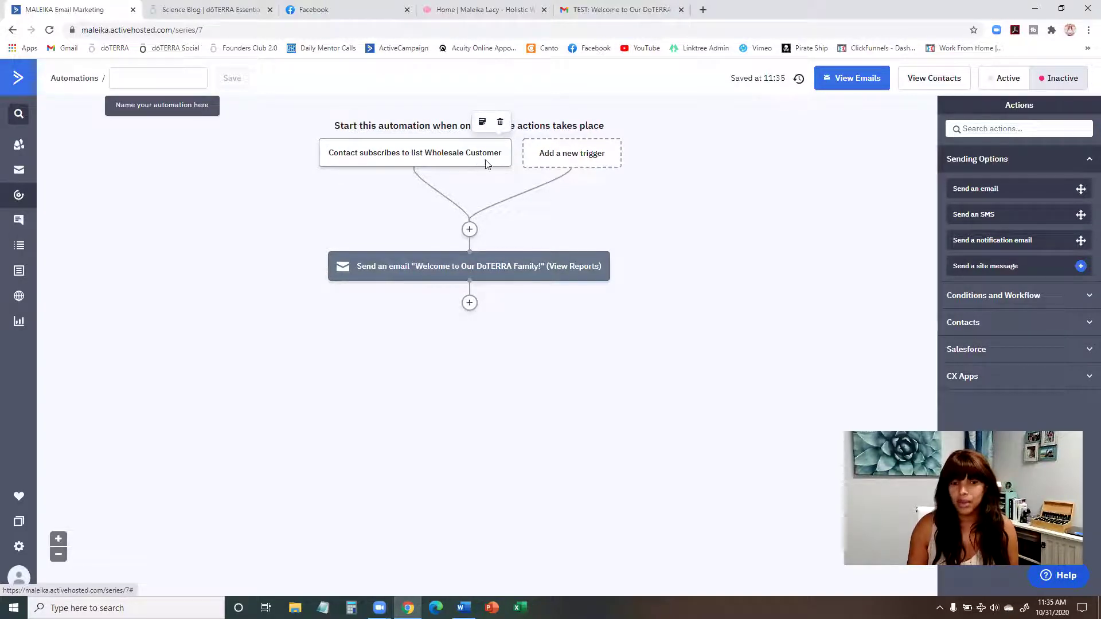
mouse_move(390, 278)
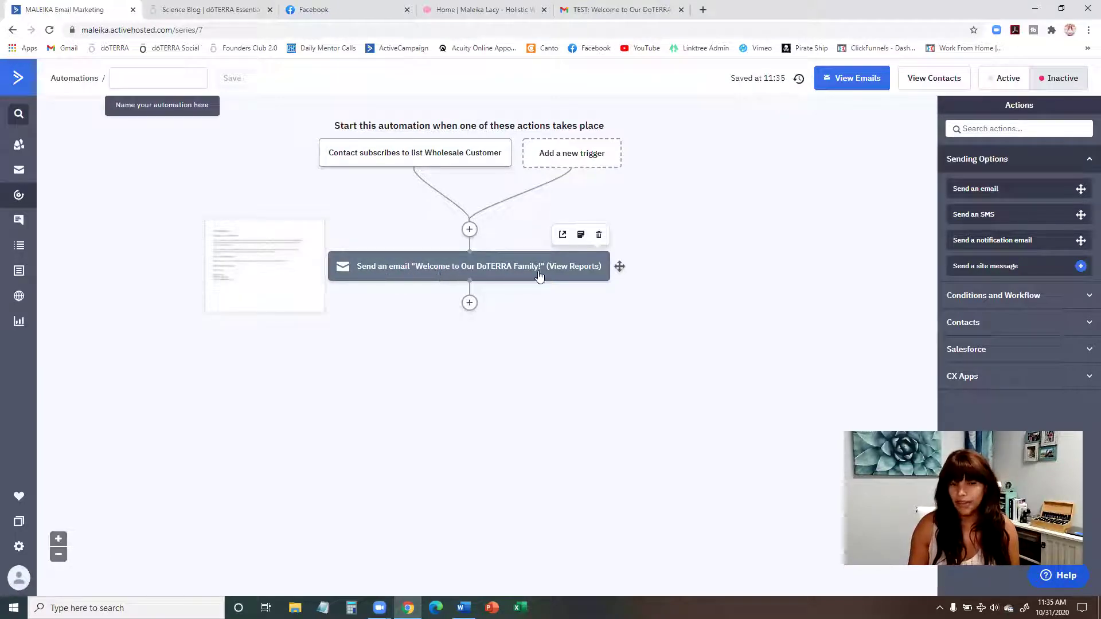
click(470, 304)
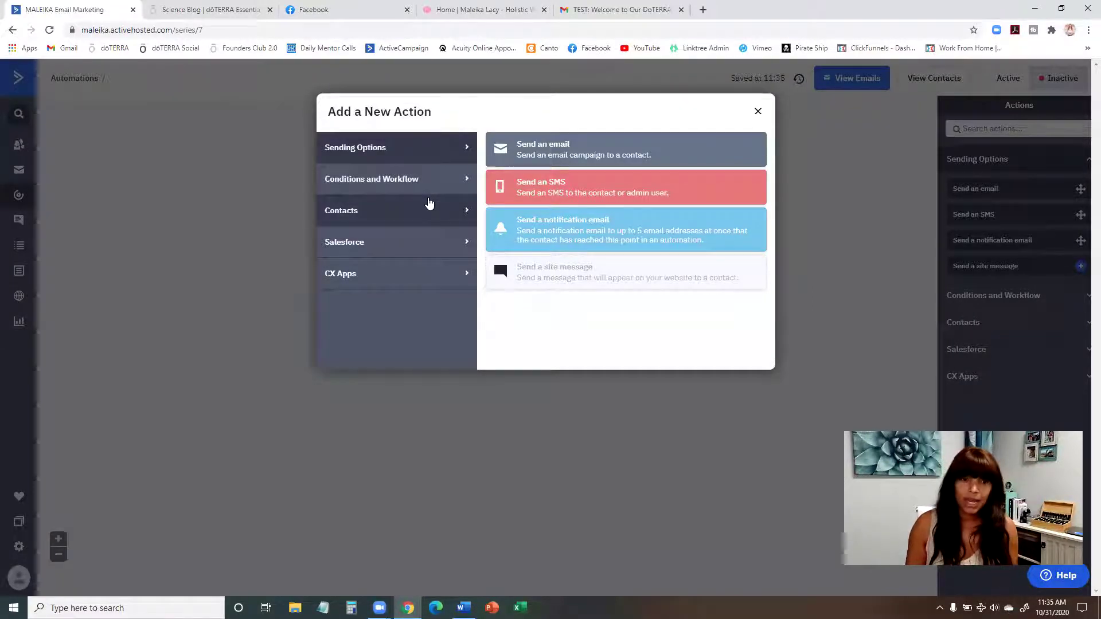
Step: Add a Wait step after the welcome email that waits a specified period of 1 day(s)
click(758, 112)
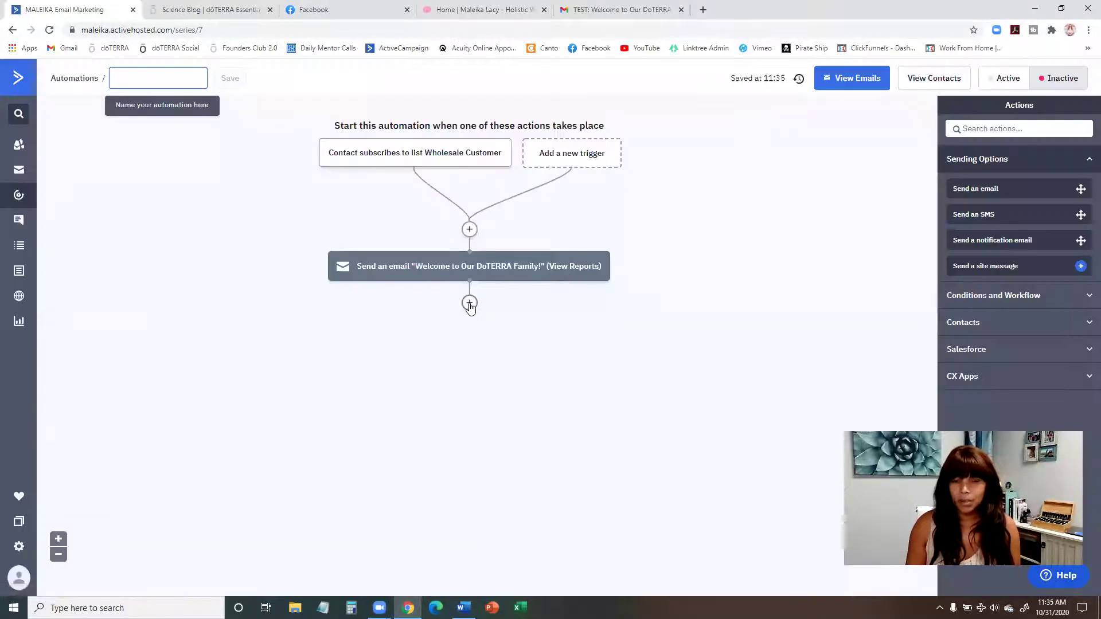
click(469, 303)
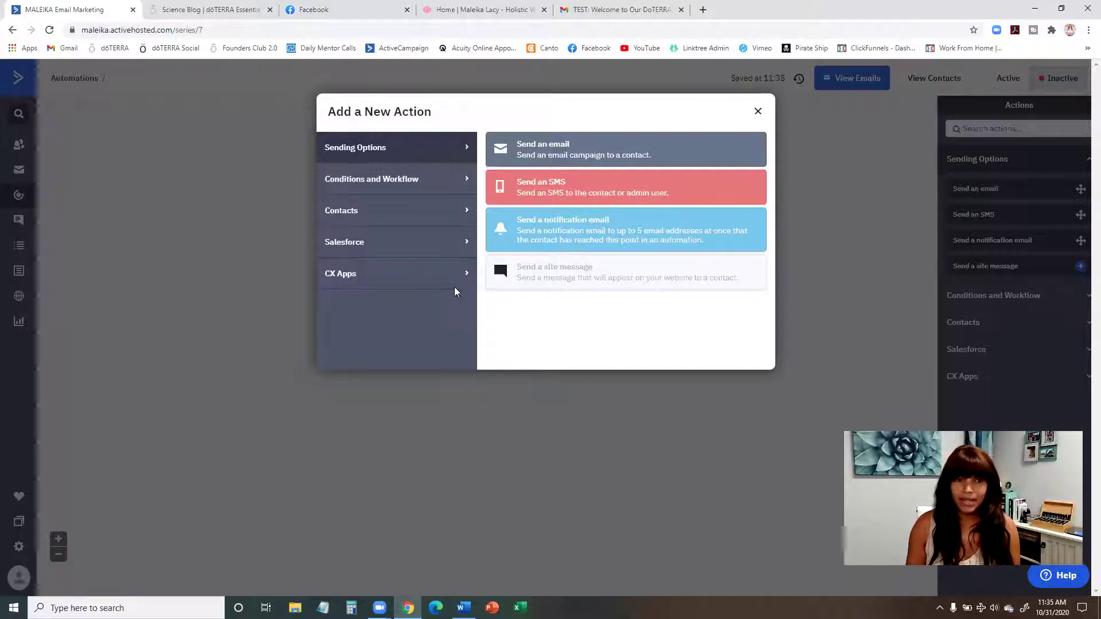
click(415, 190)
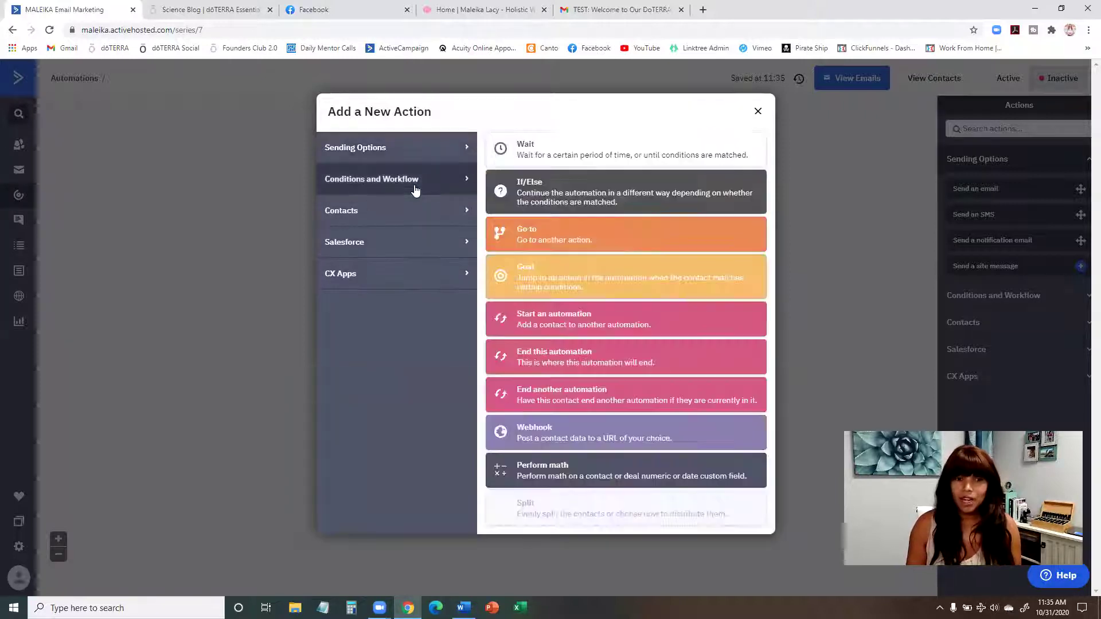
click(609, 153)
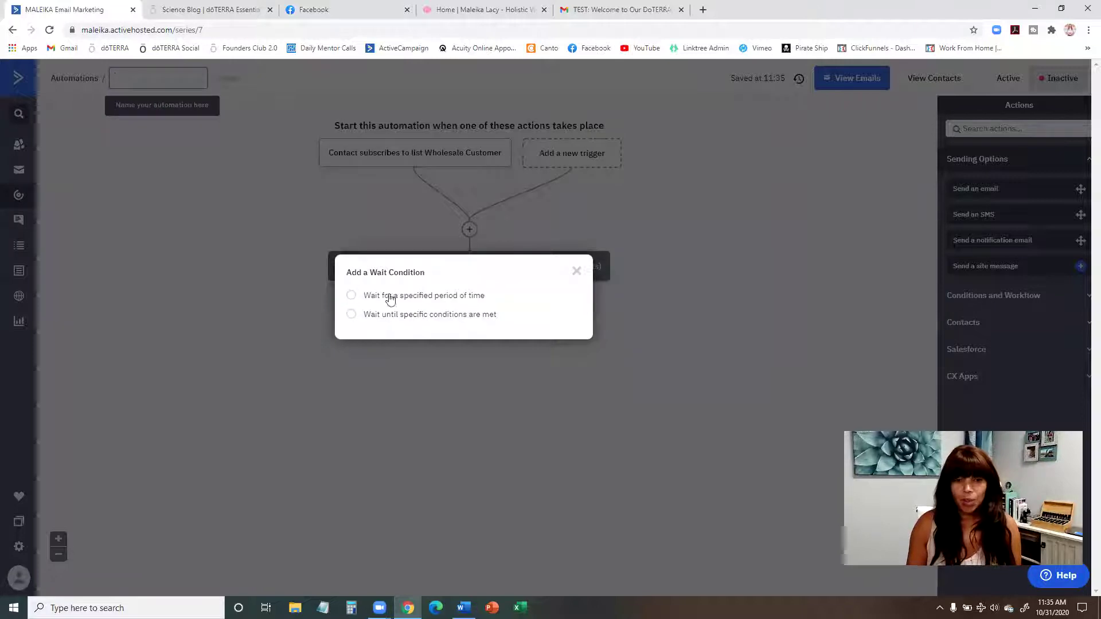
click(462, 297)
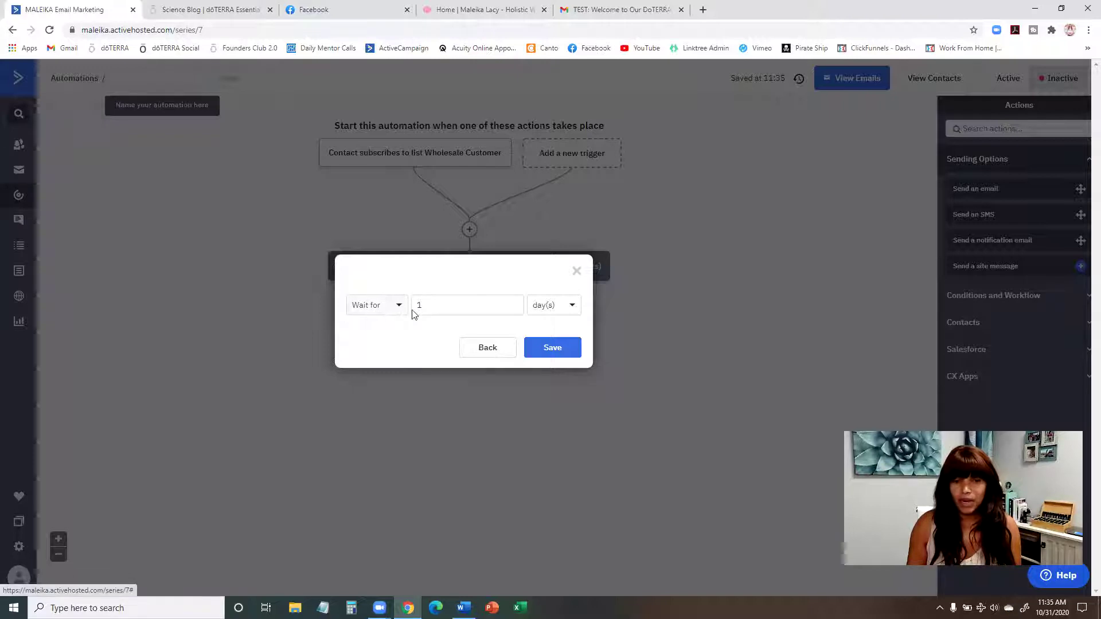
click(557, 350)
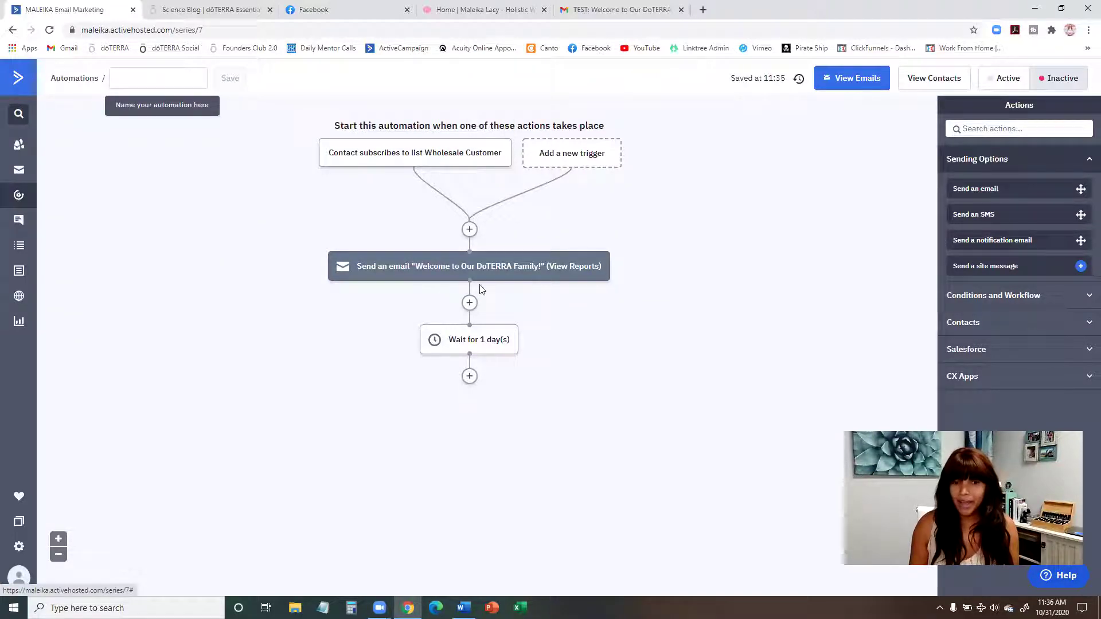
Step: Open the new-action choices below the 1-day wait, showing the Sending Options actions
mouse_move(453, 273)
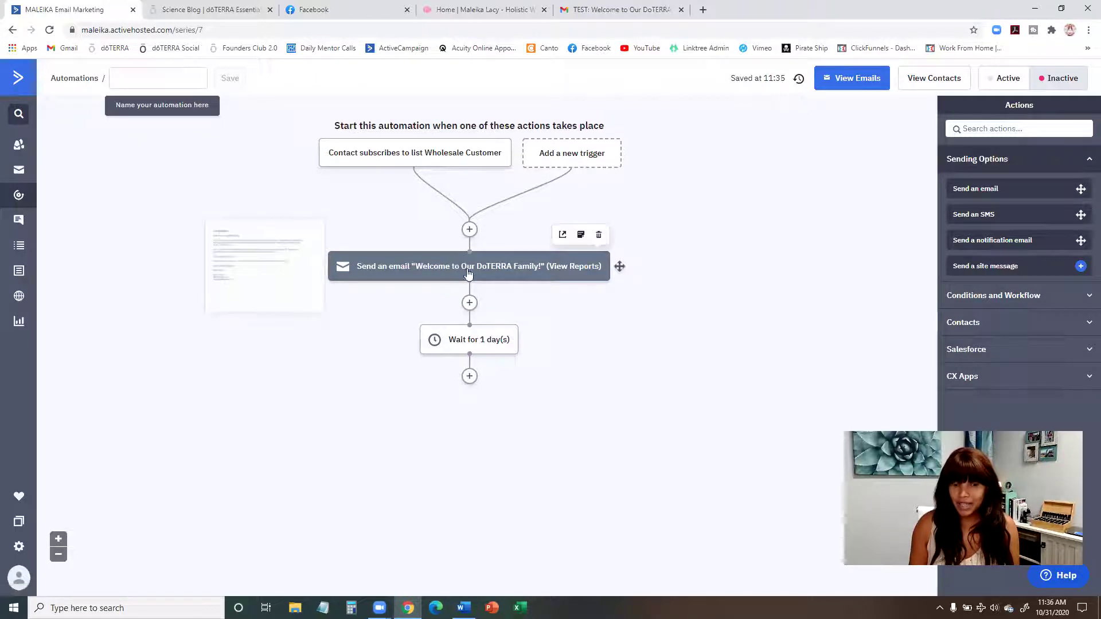
mouse_move(470, 333)
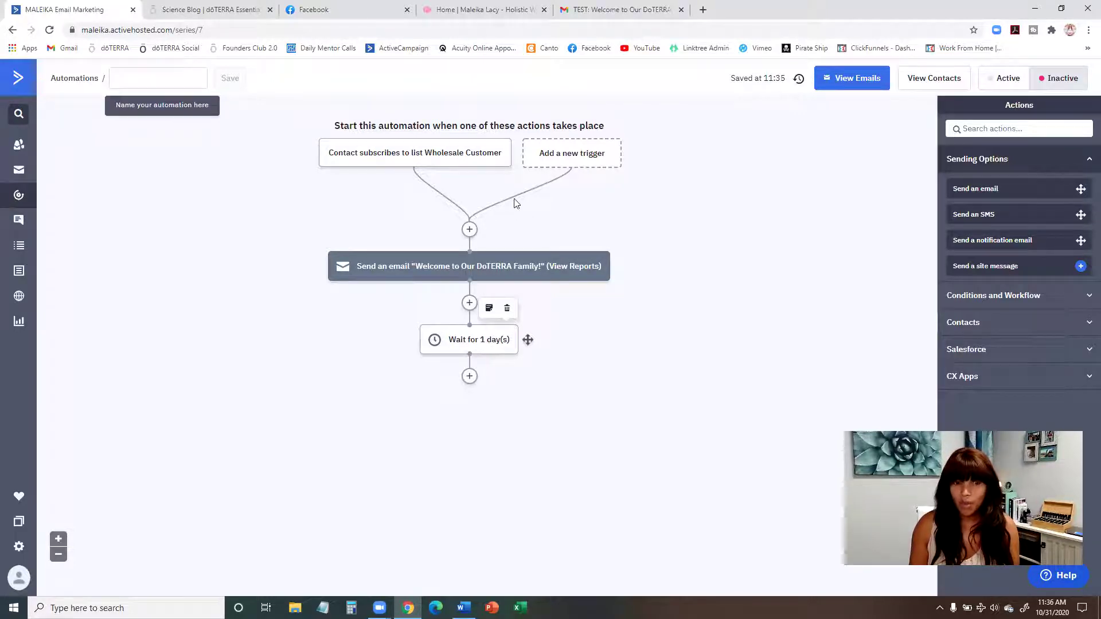
mouse_move(482, 150)
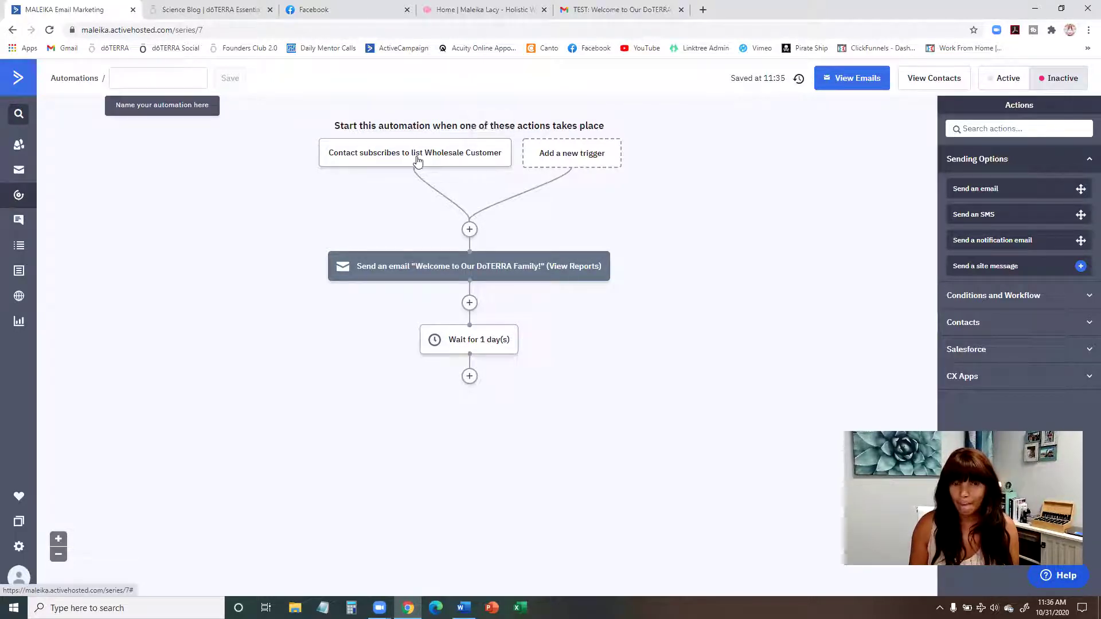
mouse_move(494, 347)
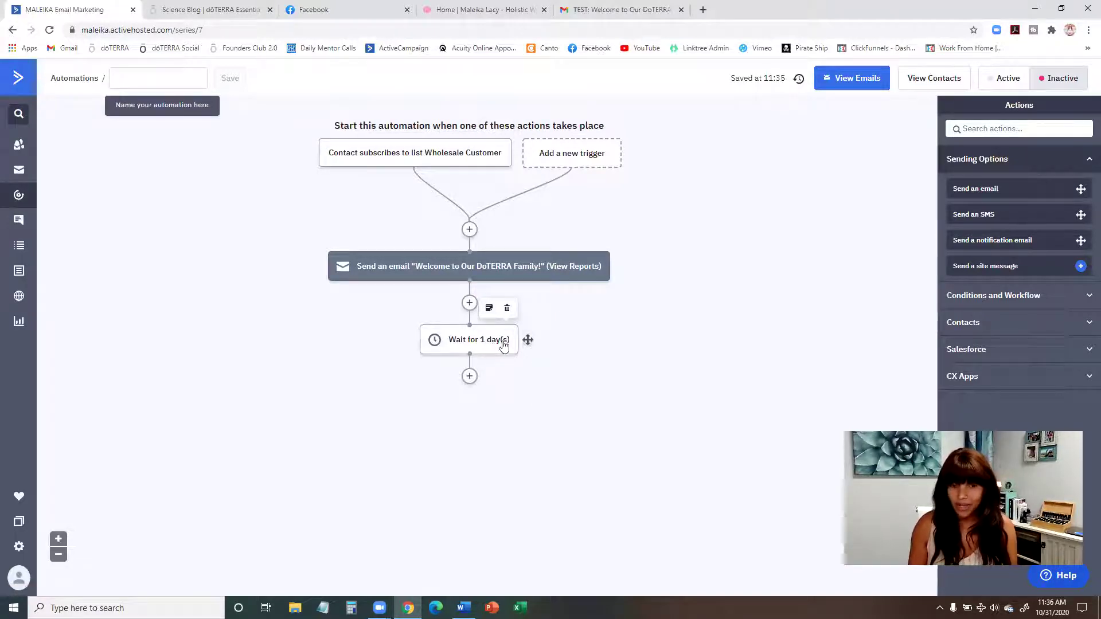
click(470, 377)
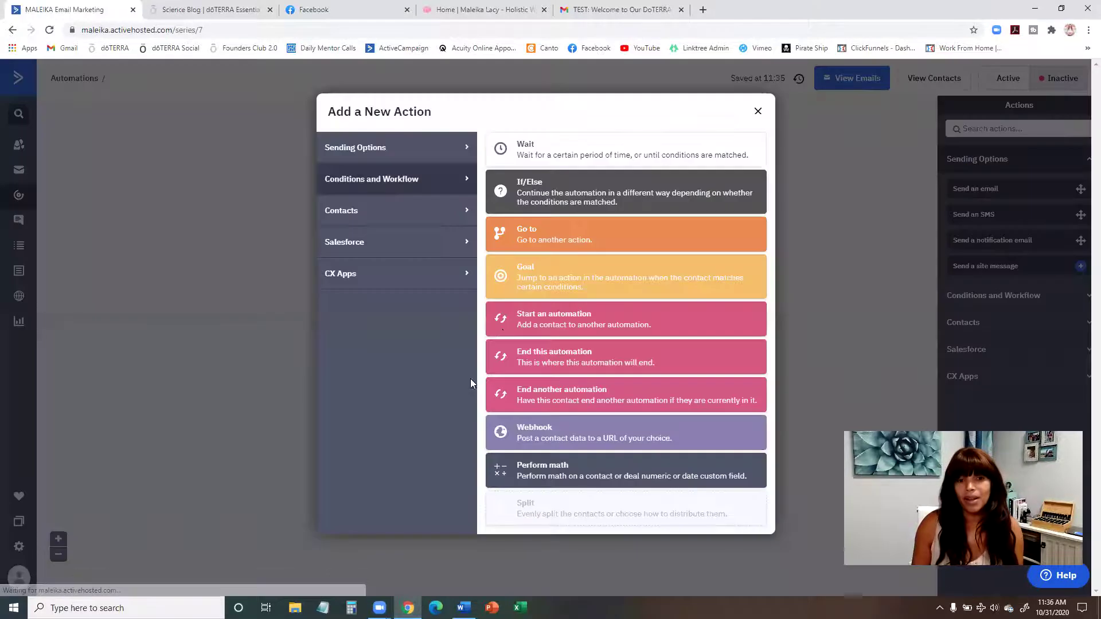
click(445, 148)
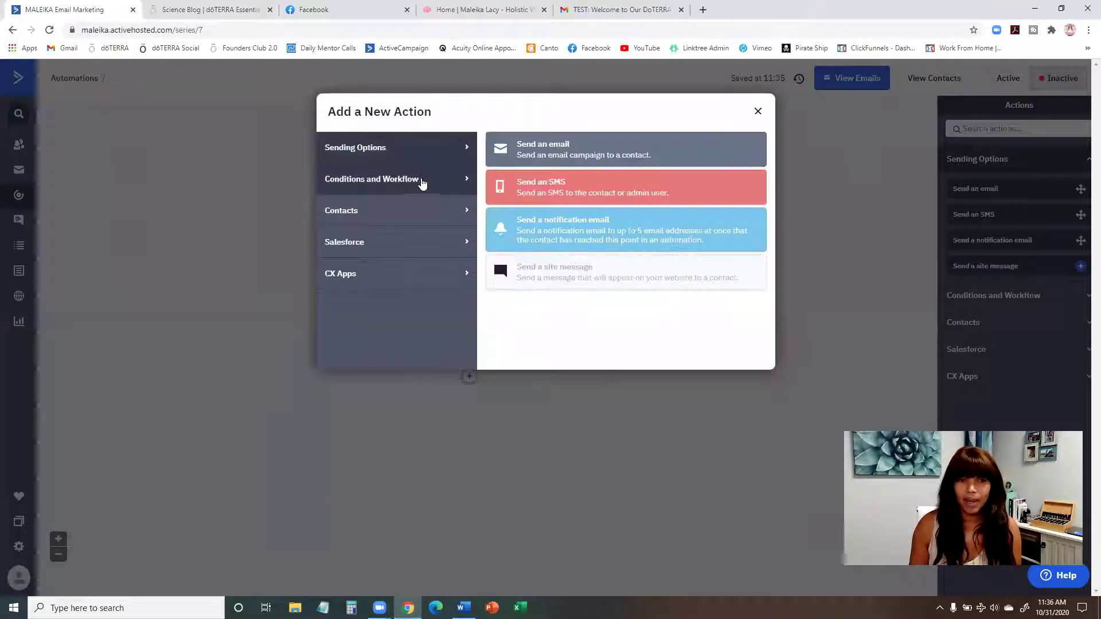
click(436, 179)
click(418, 150)
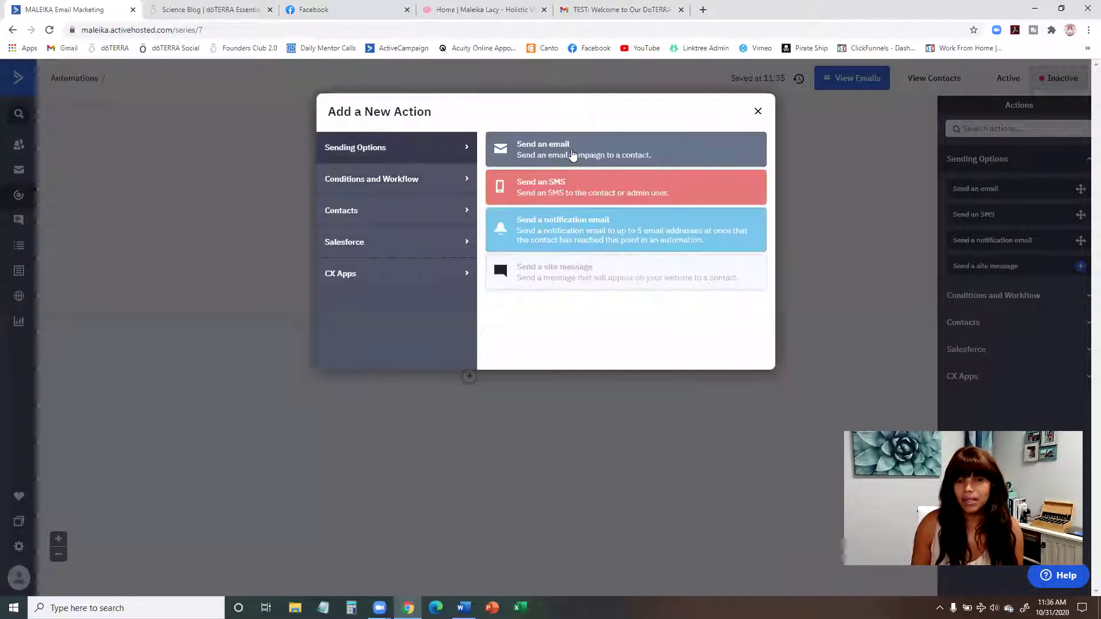
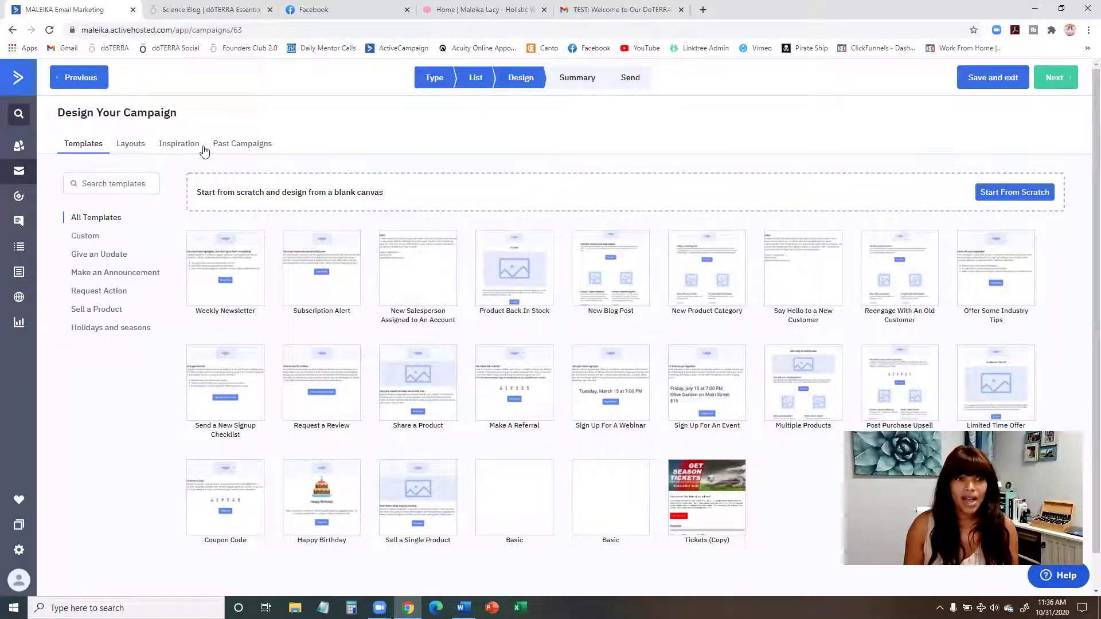
Step: Reuse the past campaign 'Welcome to Our DoTERRA Family!' with the subject 'Recommended DoTERRA Resources for You'
click(230, 150)
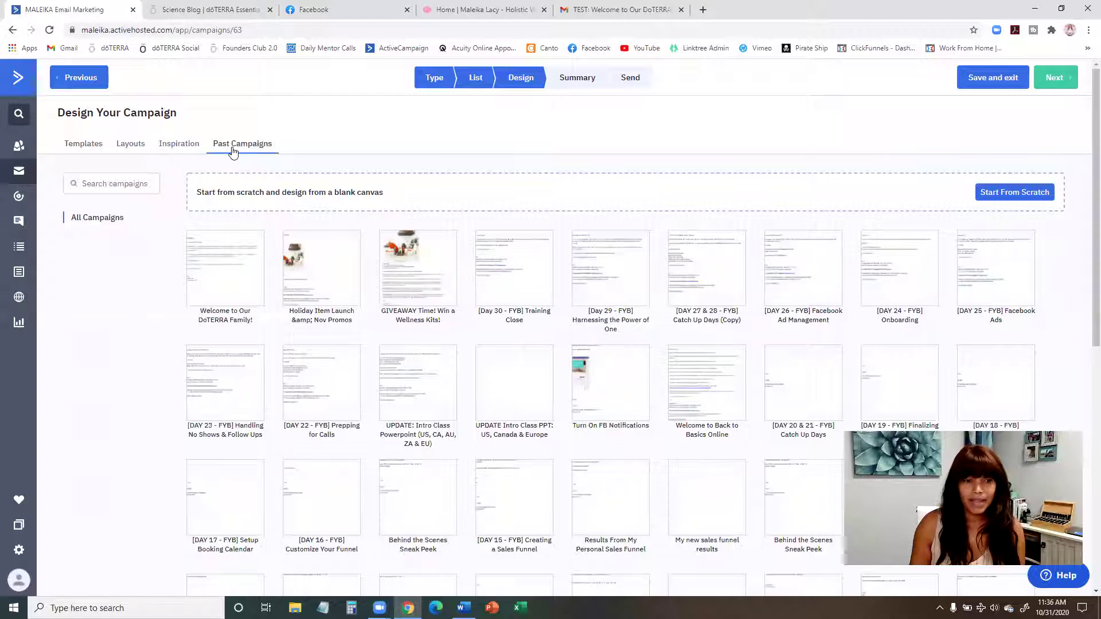
mouse_move(234, 265)
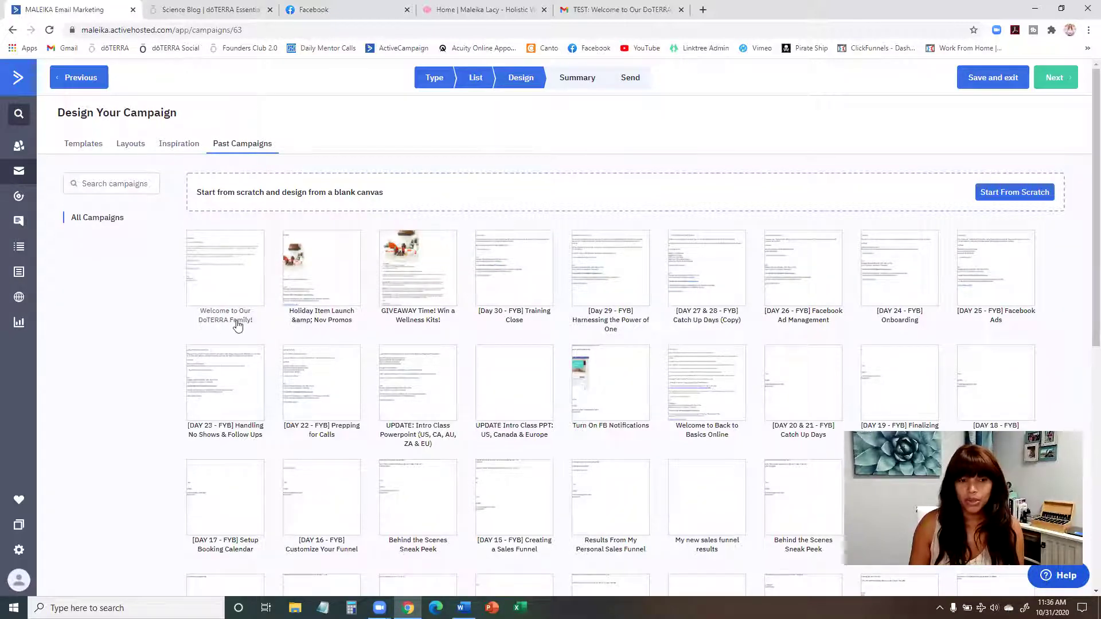
click(232, 260)
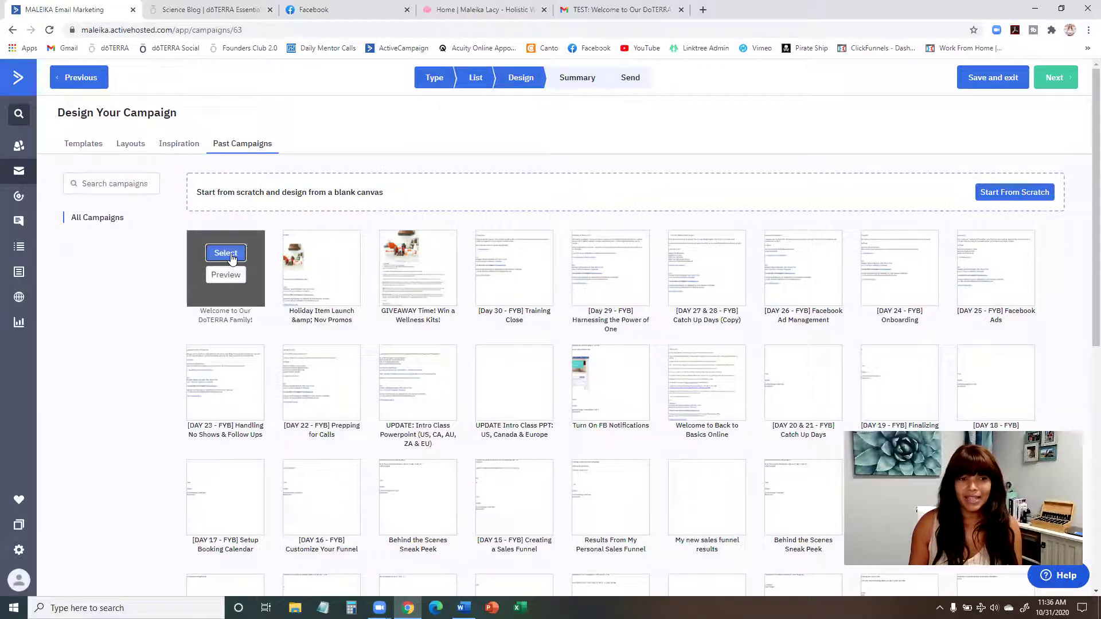
click(462, 331)
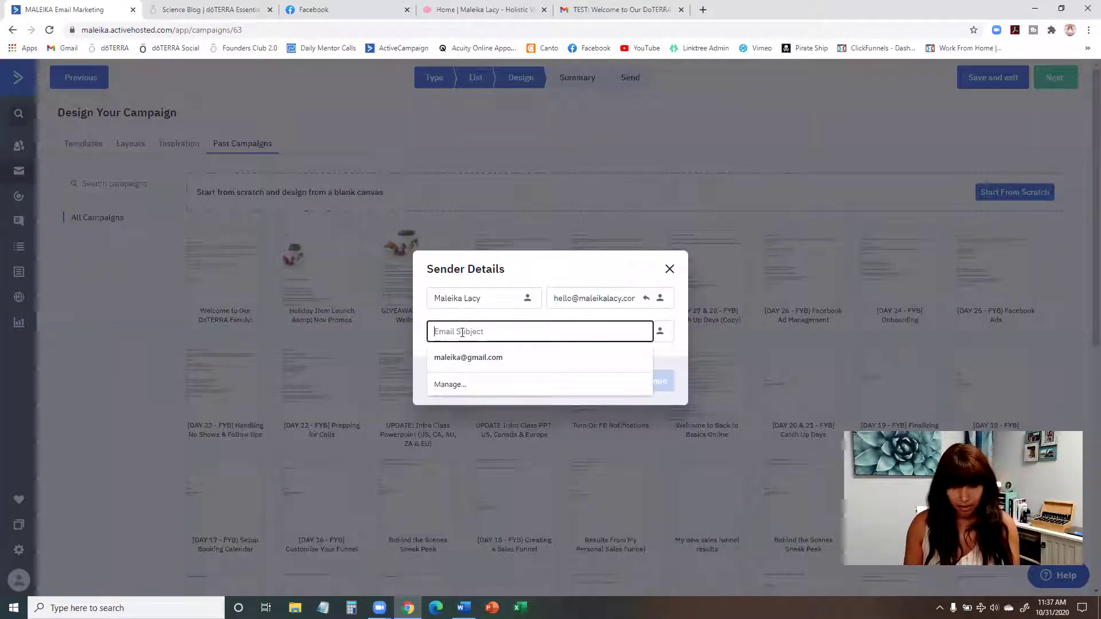
text(Recommended DoTERRA Resources for You)
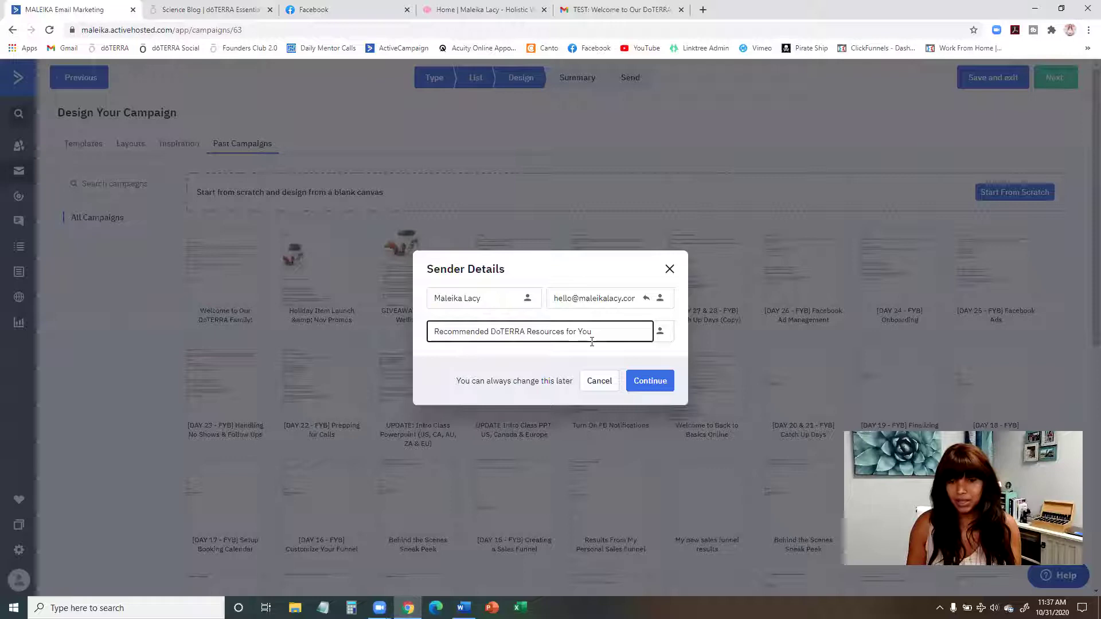
click(641, 381)
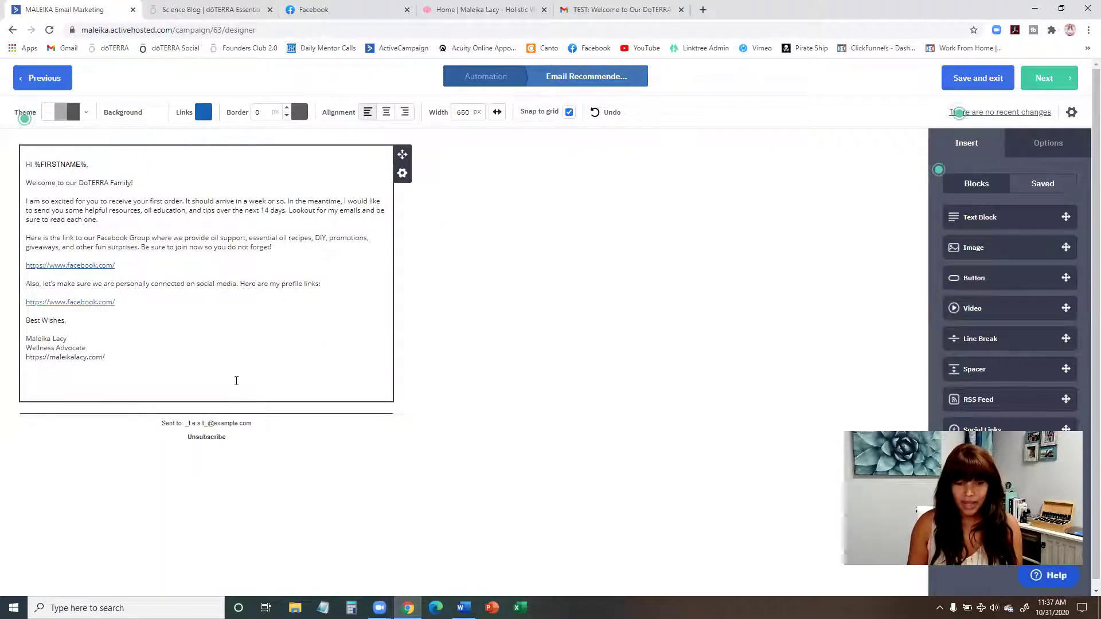
Step: Copy the Email Day 2 text from the Word email script
key(alt+Tab)
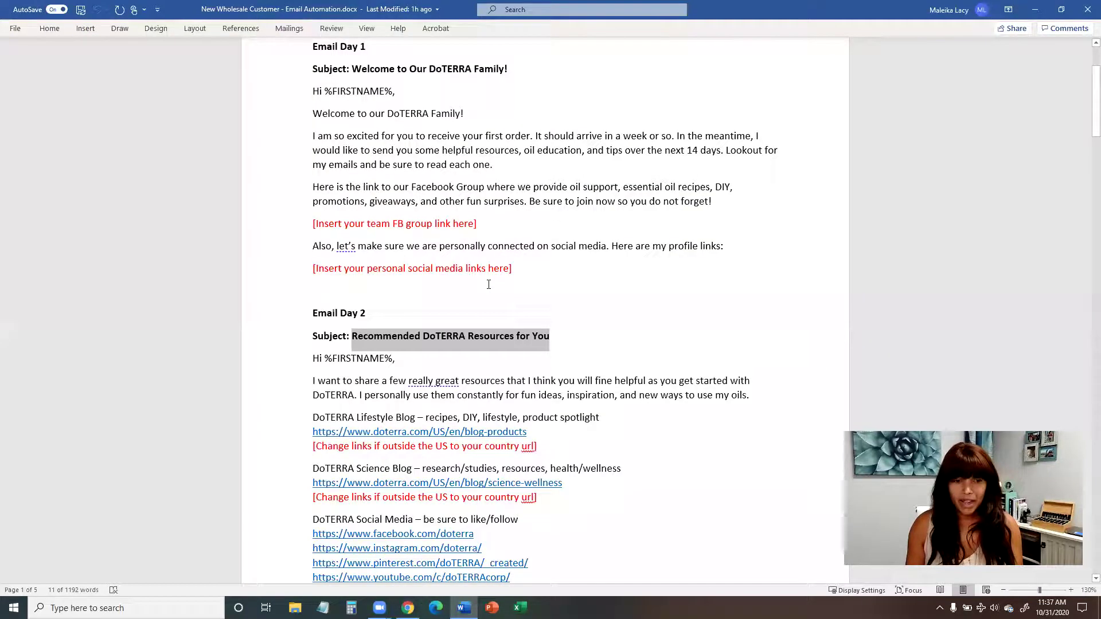
scroll(333, 253, down, 3)
drag(312, 244, 539, 458)
key(ctrl+c)
scroll(563, 453, down, 3)
scroll(564, 453, up, 3)
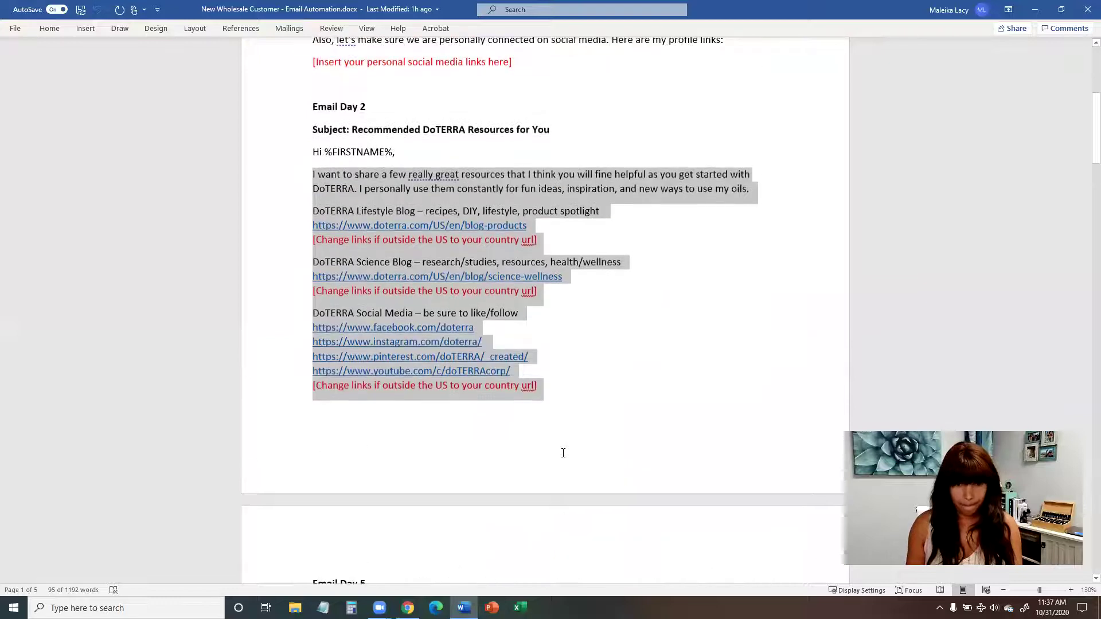
Step: Replace the old welcome body with the Day 2 resource text, adding blank lines after the intro and first blog link
click(1035, 10)
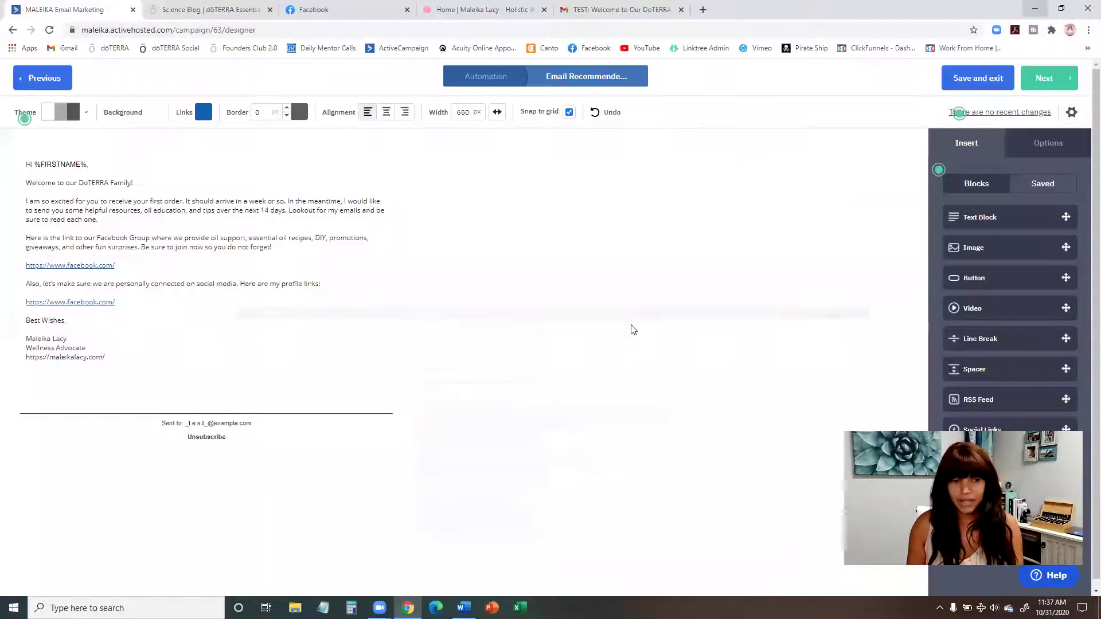
drag(146, 307, 23, 189)
key(ctrl+v)
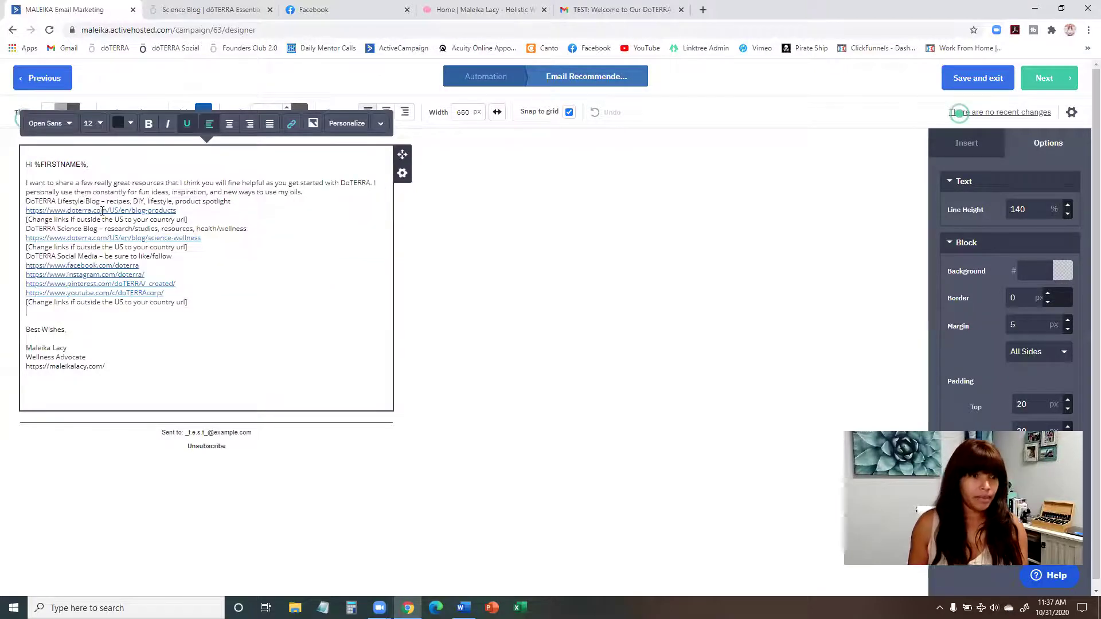
click(303, 192)
key(Return)
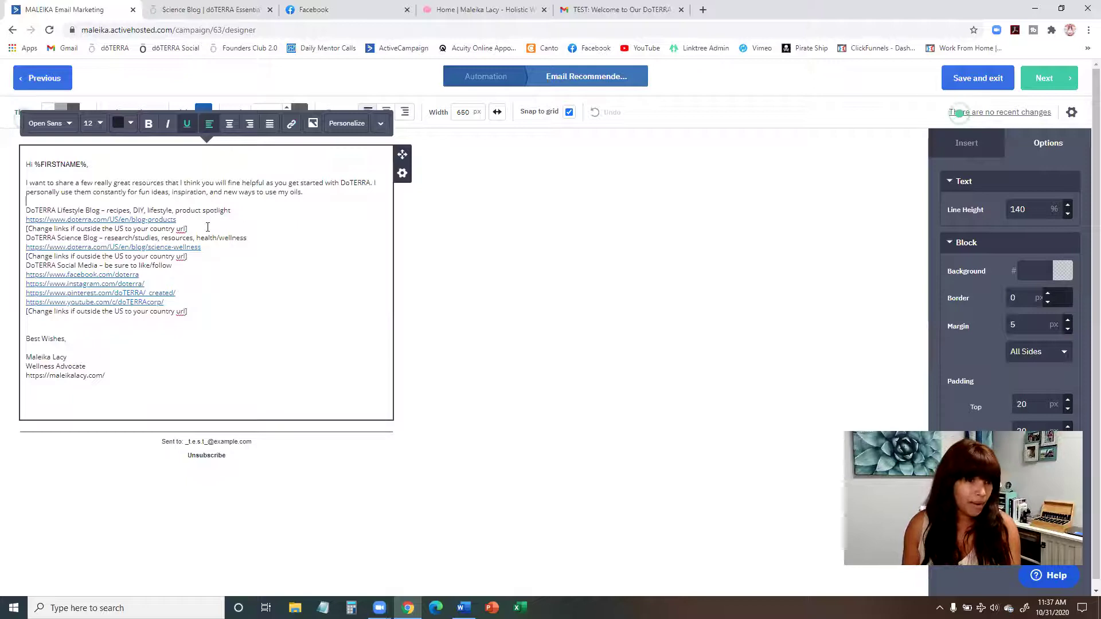
key(Return)
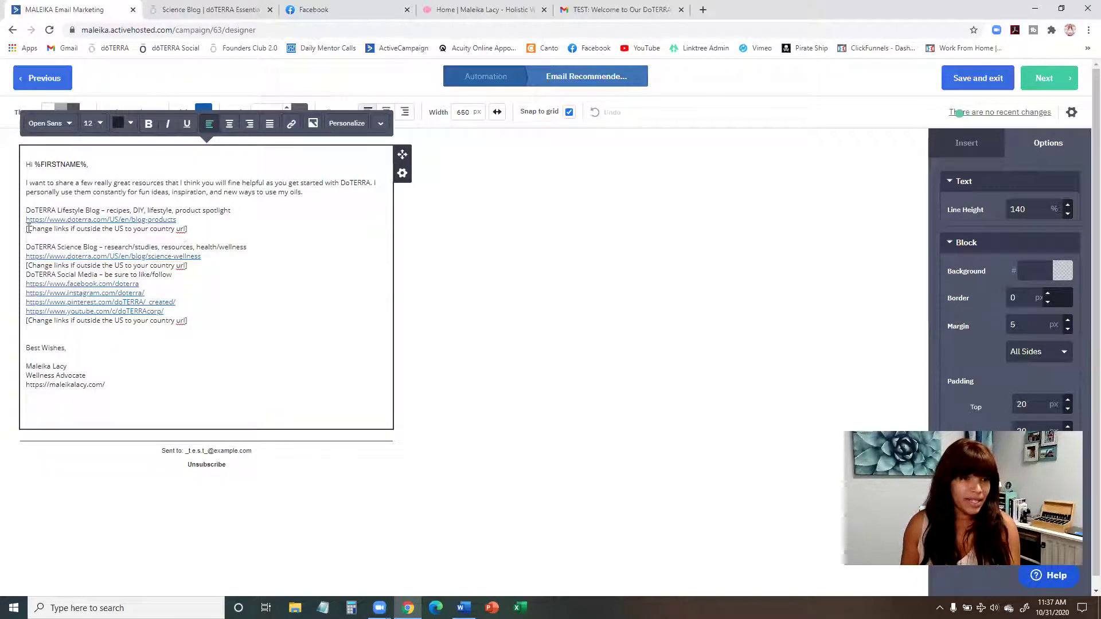
Step: Delete the three '[Change links…]' country-link reminder lines from the body
drag(195, 230, 24, 235)
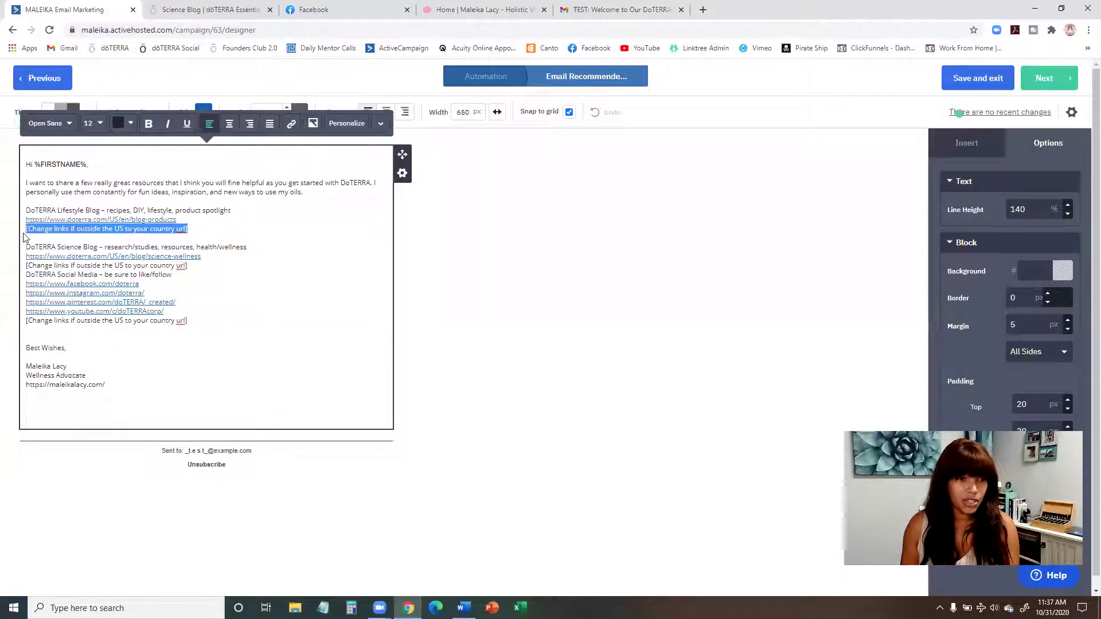
key(BackSpace)
drag(195, 267, 16, 269)
key(BackSpace)
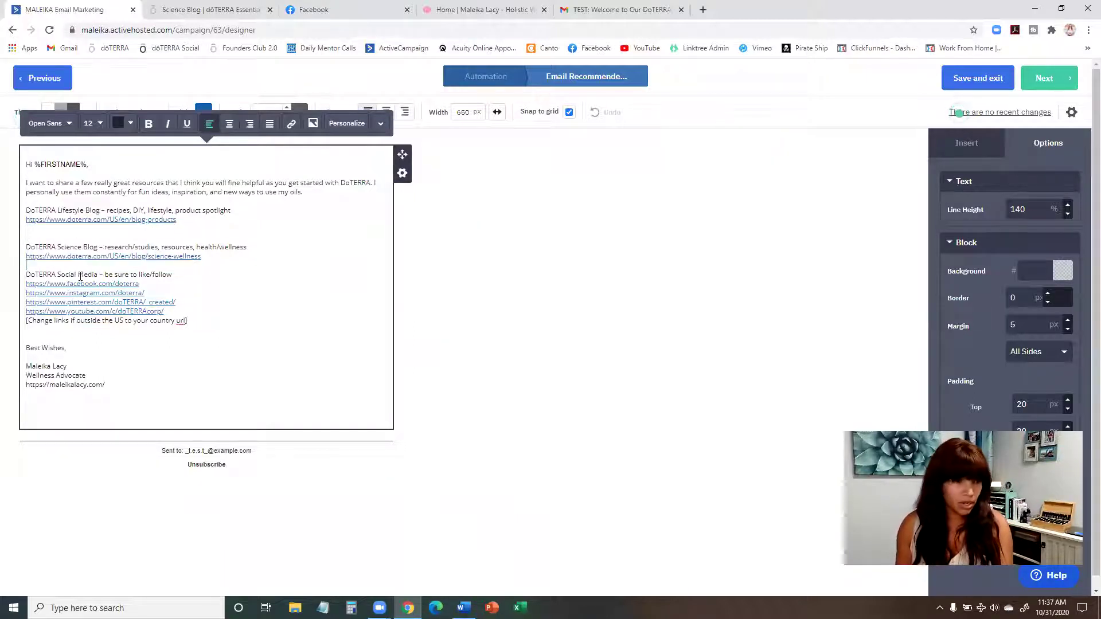
triple_click(27, 325)
key(BackSpace)
Step: Remove the extra blank line above the 'Best Wishes,' sign-off
click(110, 193)
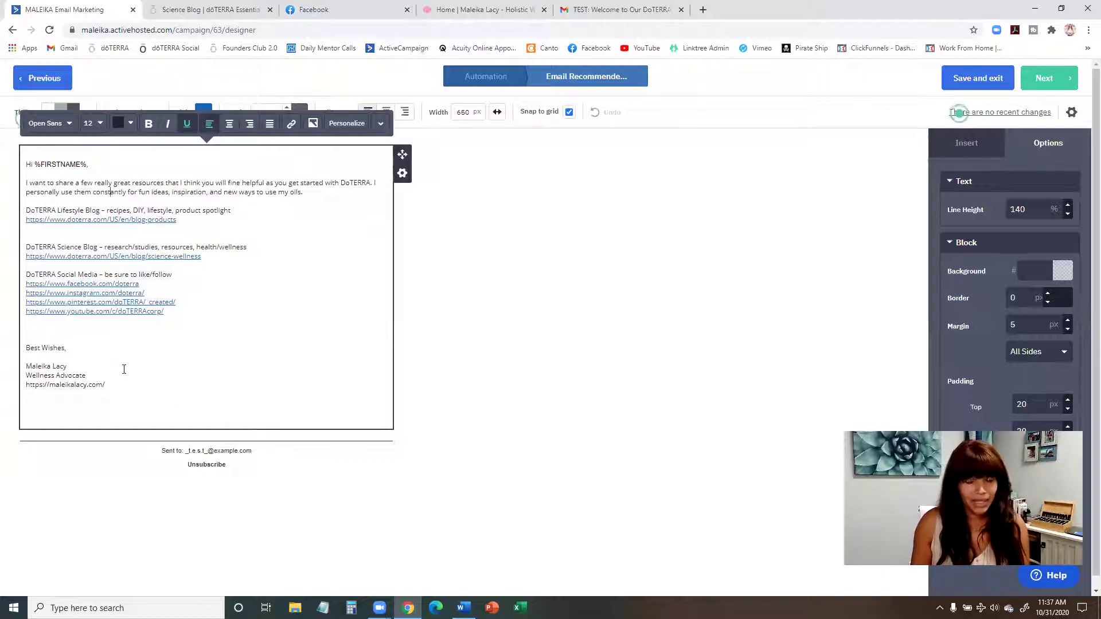
click(34, 348)
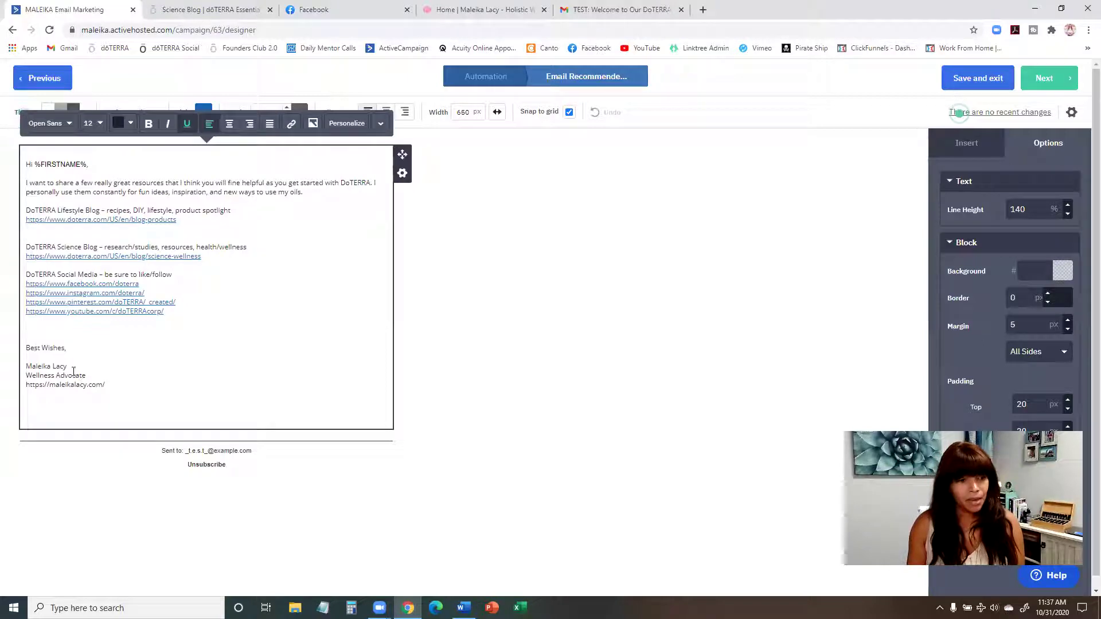
drag(69, 348, 26, 348)
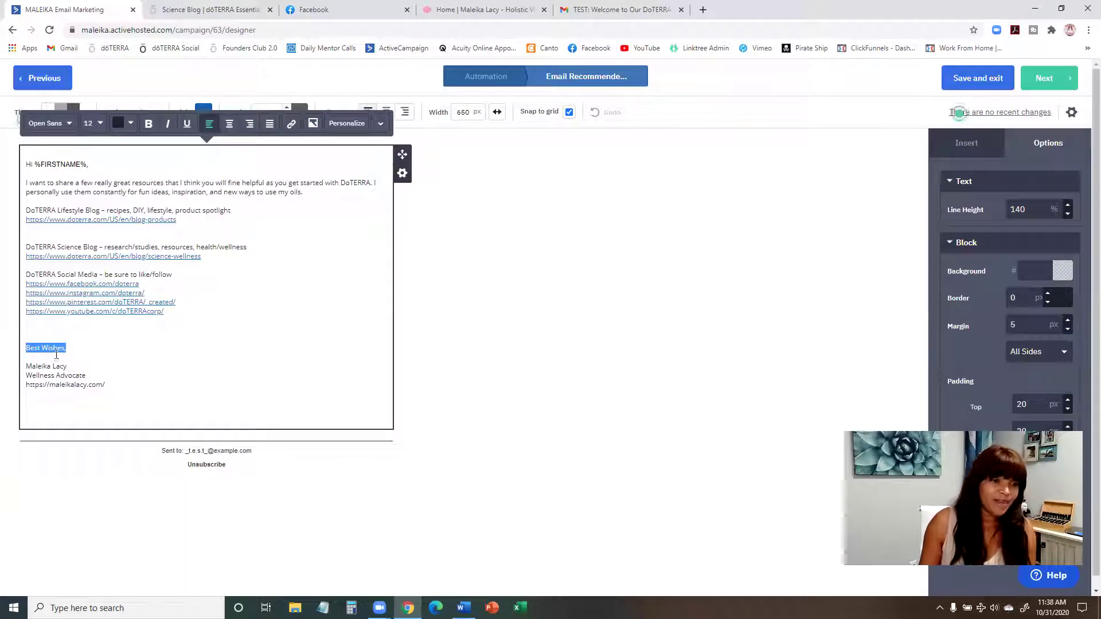
click(53, 335)
key(Delete)
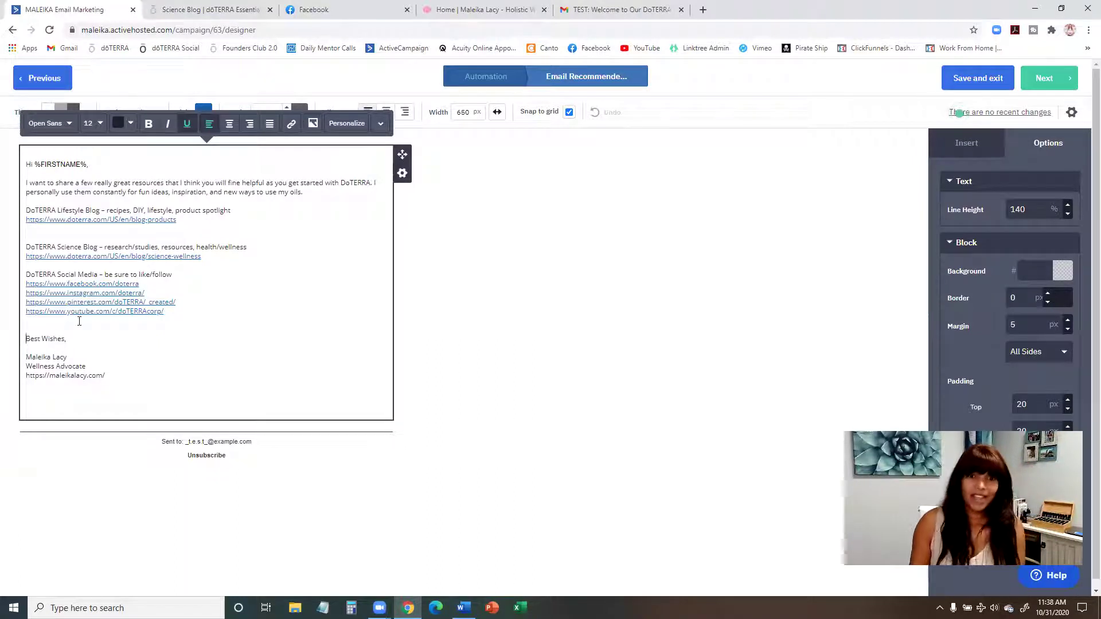
click(517, 275)
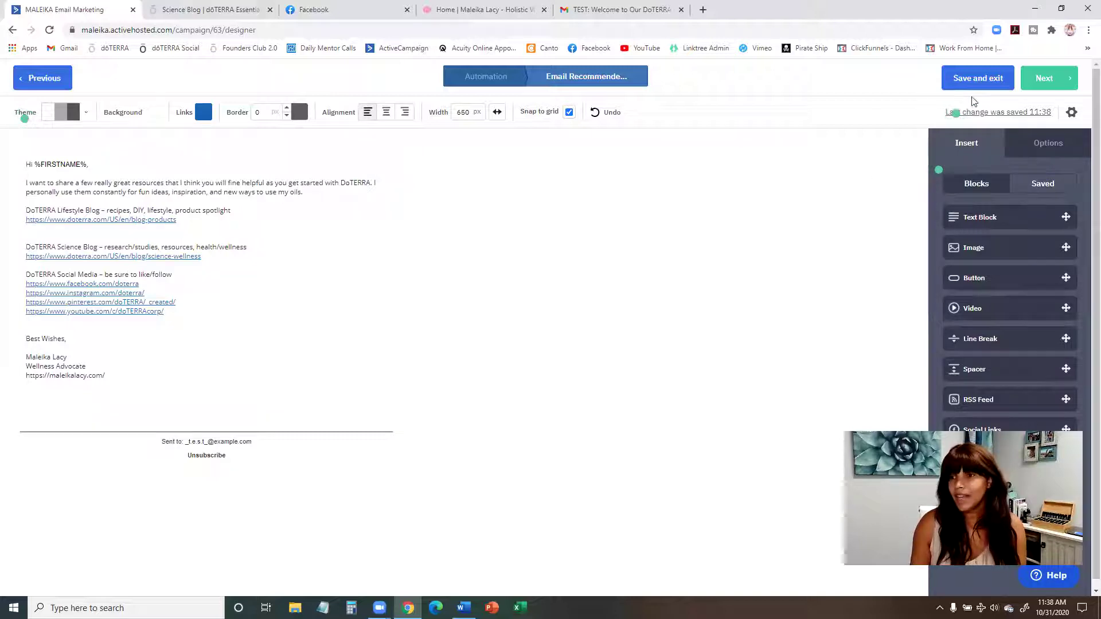
Step: Copy the email's opening sentence from the text block
click(1071, 113)
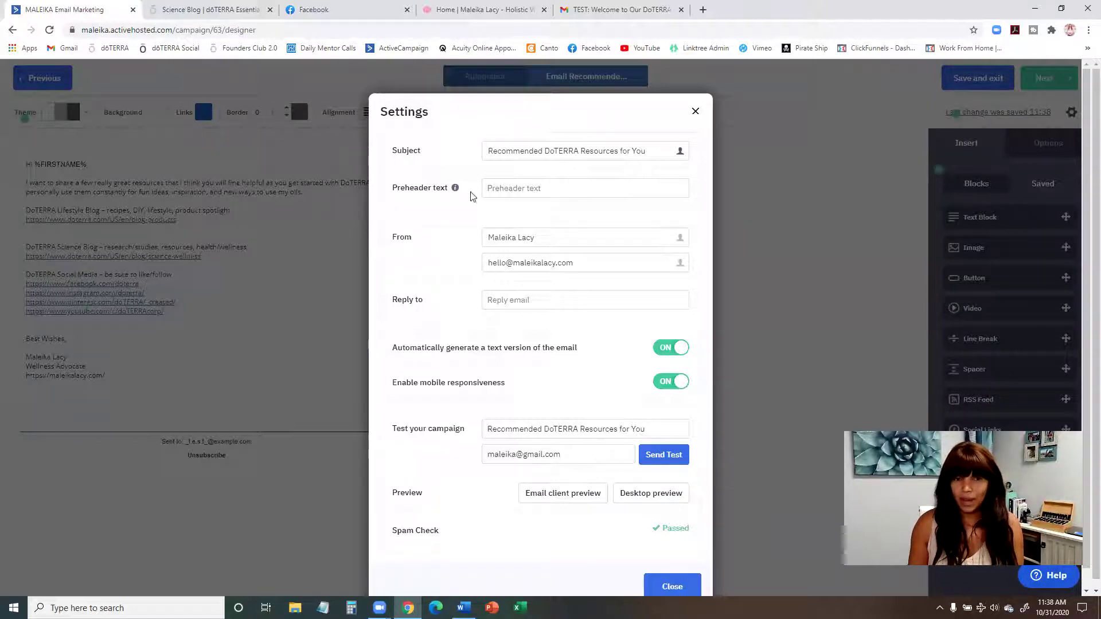
click(695, 112)
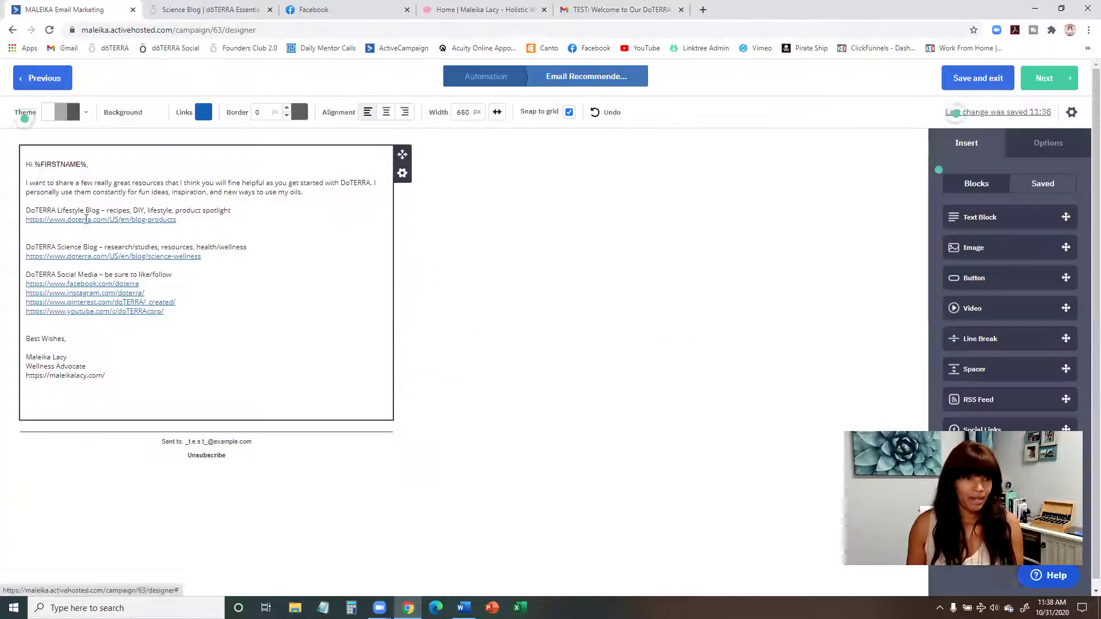
click(91, 189)
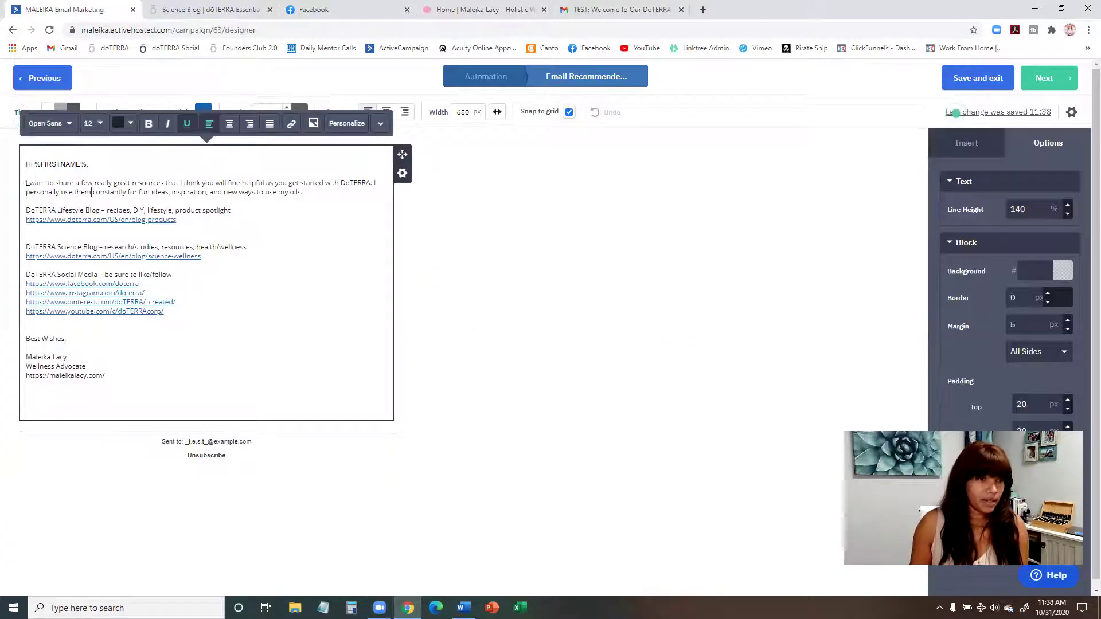
drag(27, 182, 373, 184)
key(ctrl+c)
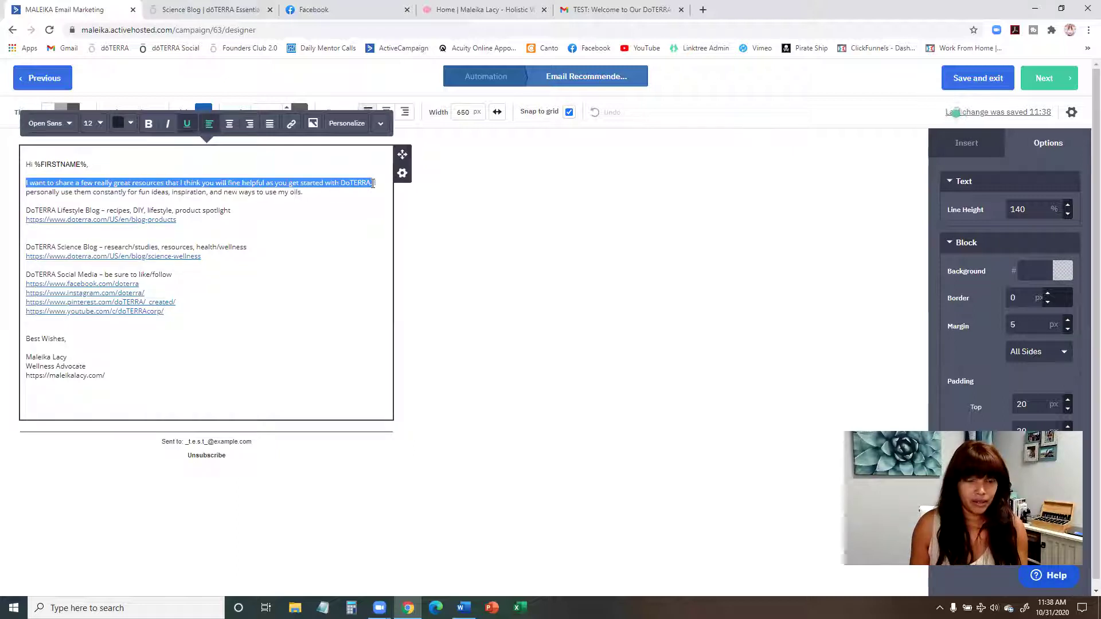
Step: Set the preheader text to the opening sentence about sharing great resources and continue to the summary
click(1071, 112)
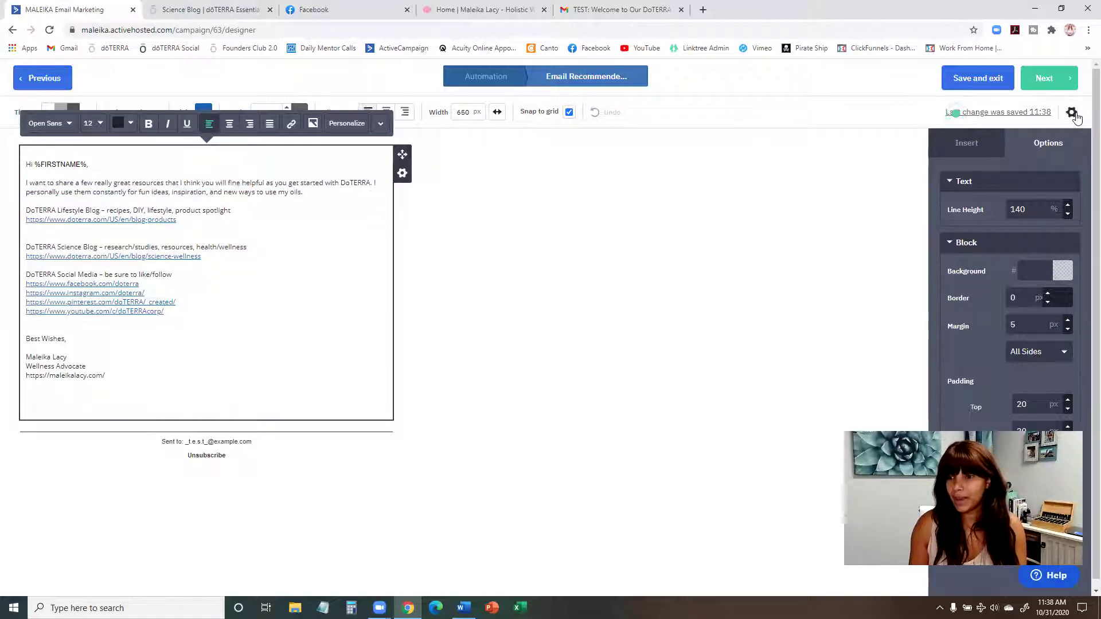
click(641, 188)
key(ctrl+v)
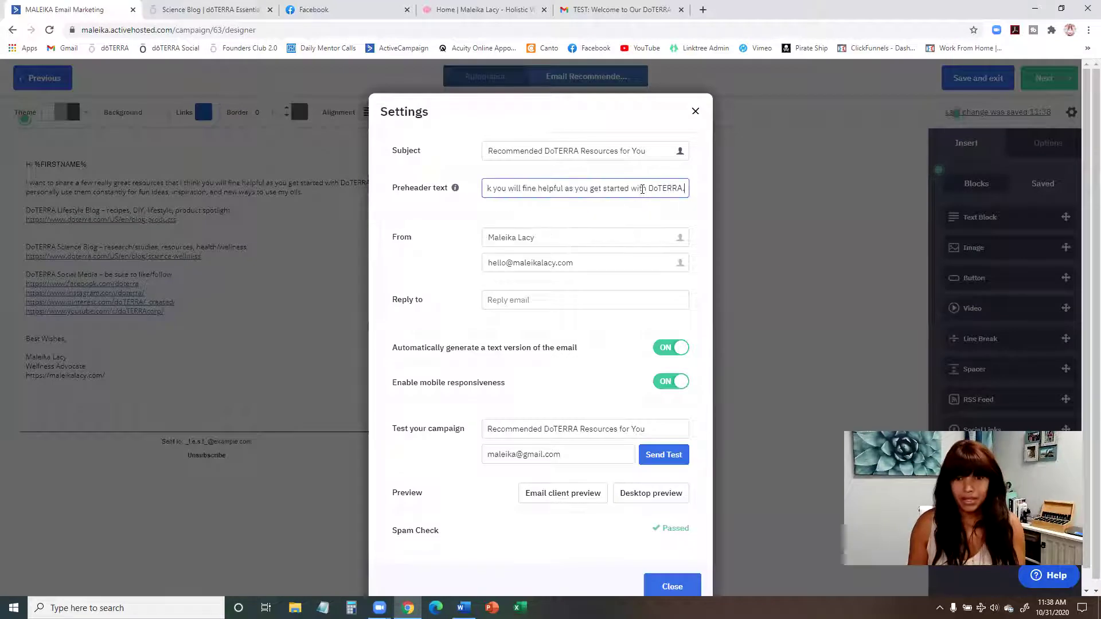
drag(584, 183, 376, 192)
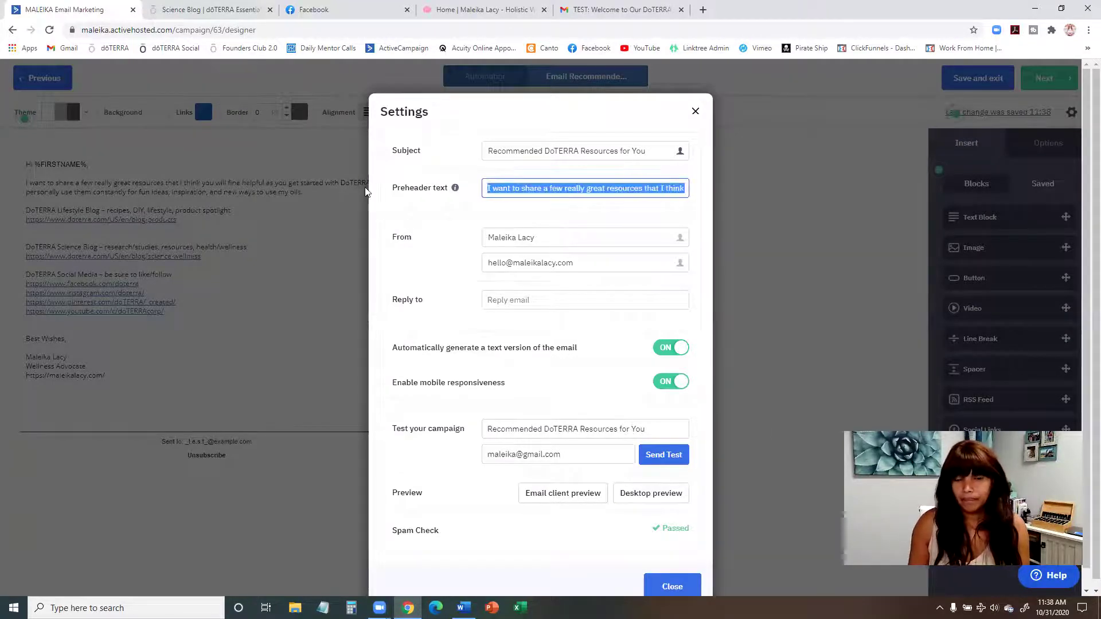
click(521, 188)
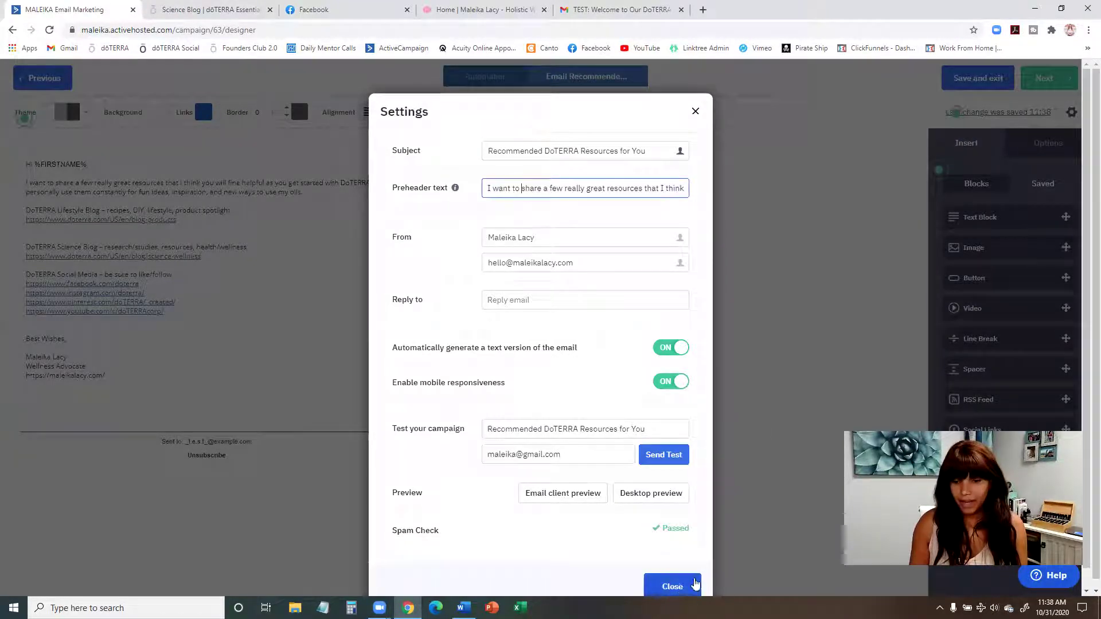
click(677, 586)
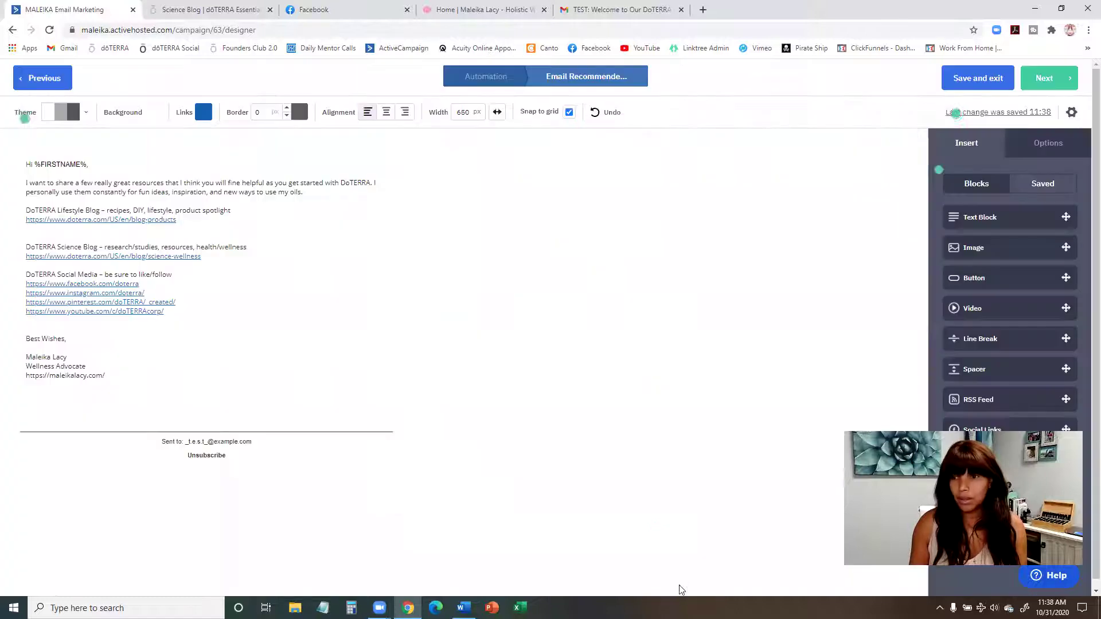
click(1041, 89)
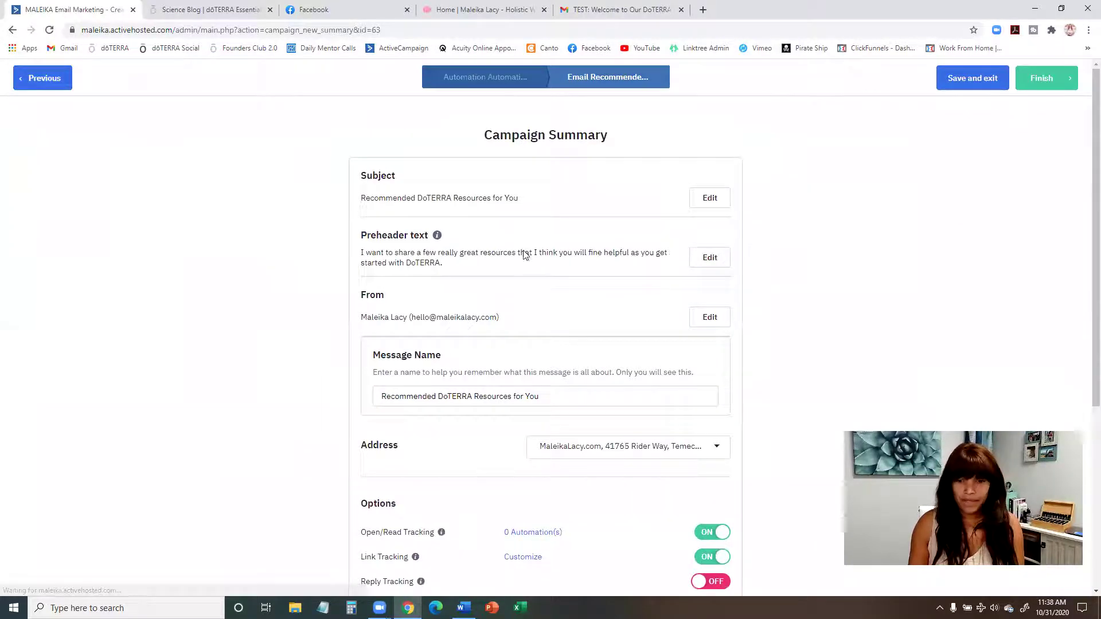
Step: Review the Campaign Summary for Recommended DoTERRA Resources for You, then view the TEST: Welcome email in Gmail
scroll(522, 254, down, 5)
scroll(781, 355, up, 5)
scroll(777, 264, down, 5)
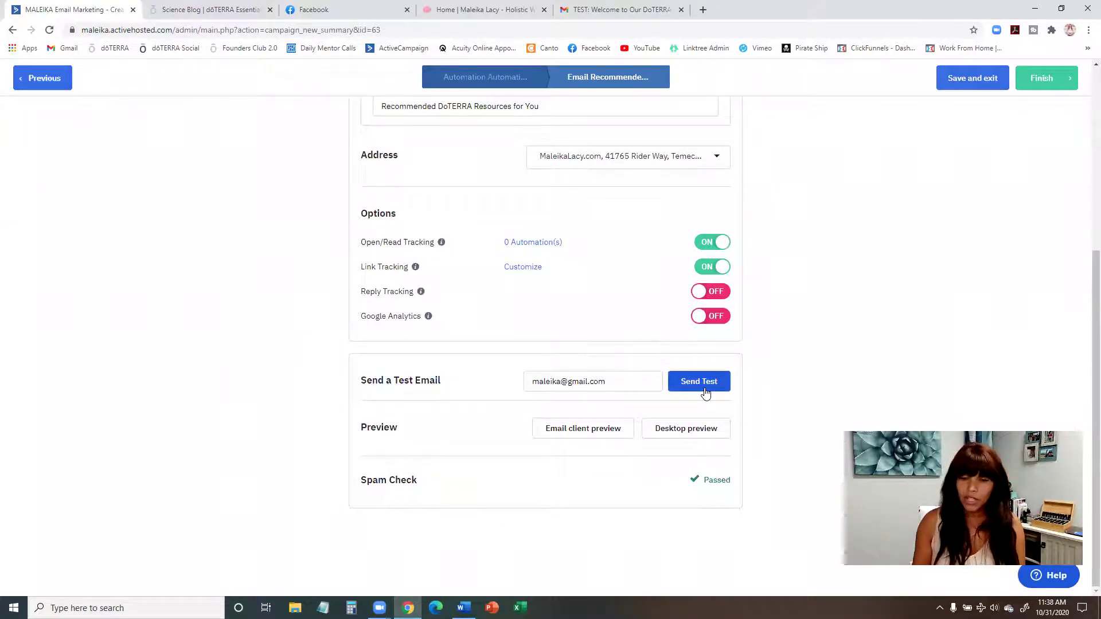
scroll(665, 362, up, 4)
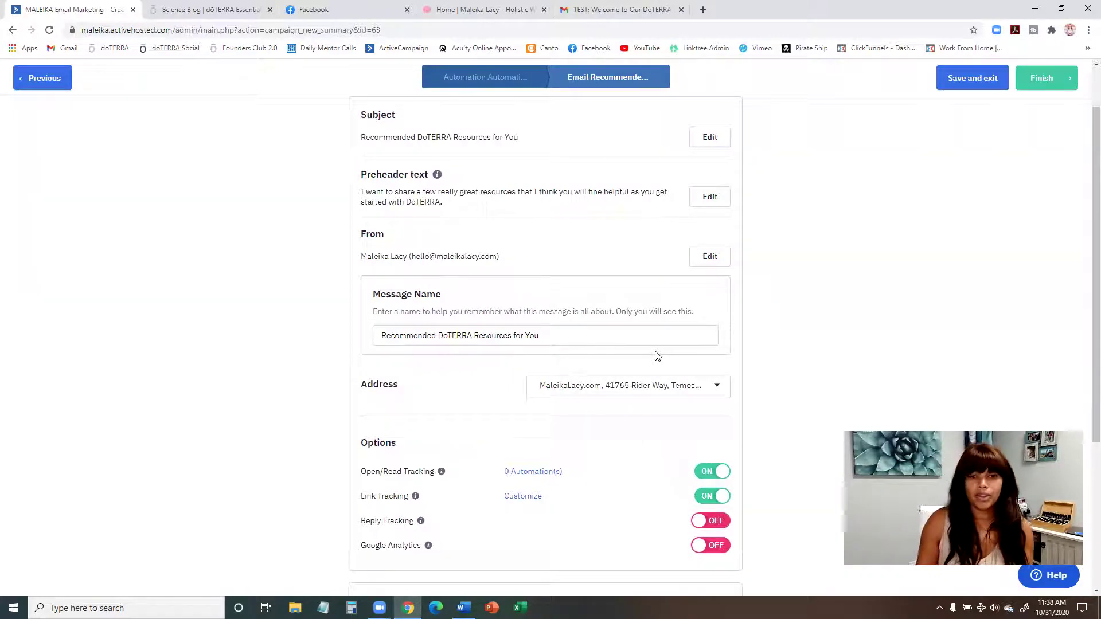
click(665, 11)
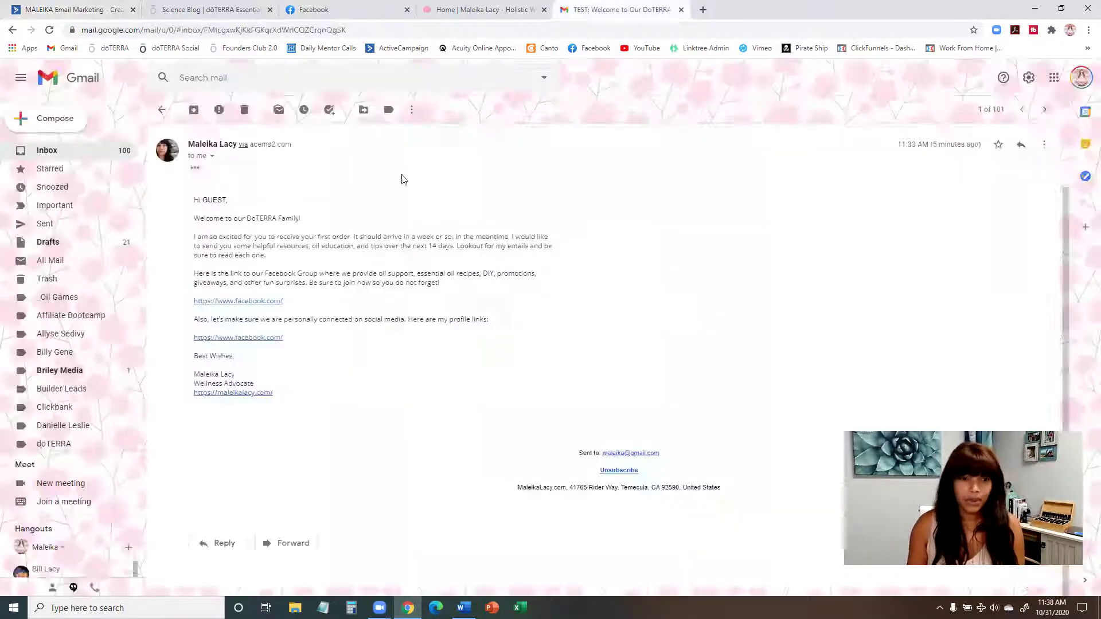
Step: Verify the test email's facebook.com link opens Facebook, then close that tab
click(237, 302)
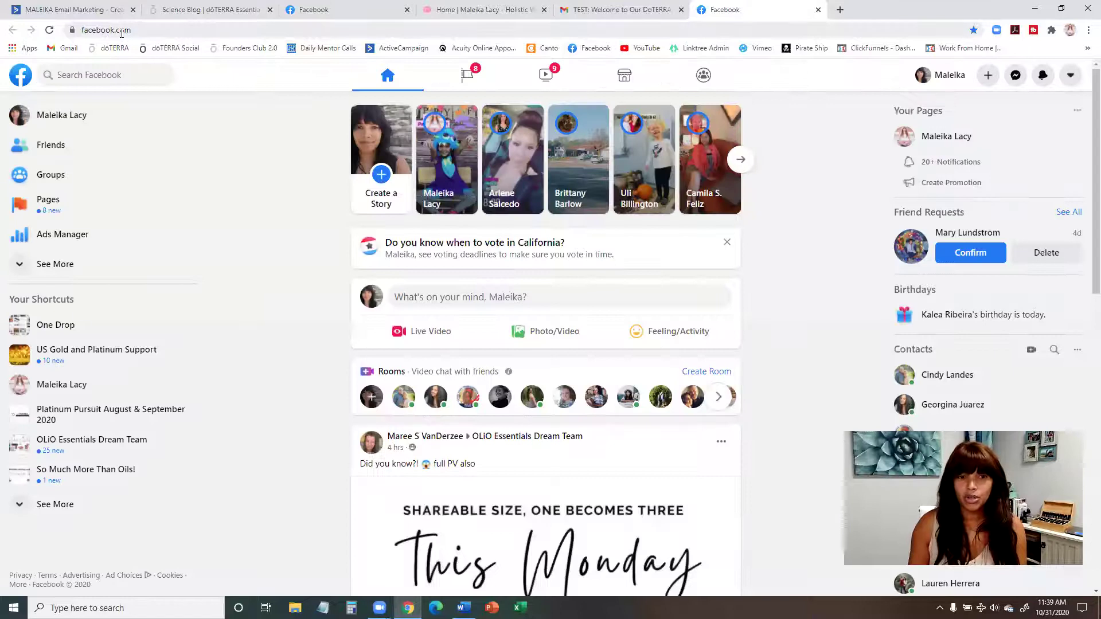
click(819, 9)
Step: Finish the Recommended DoTERRA Resources for You email from its Campaign Summary
click(50, 10)
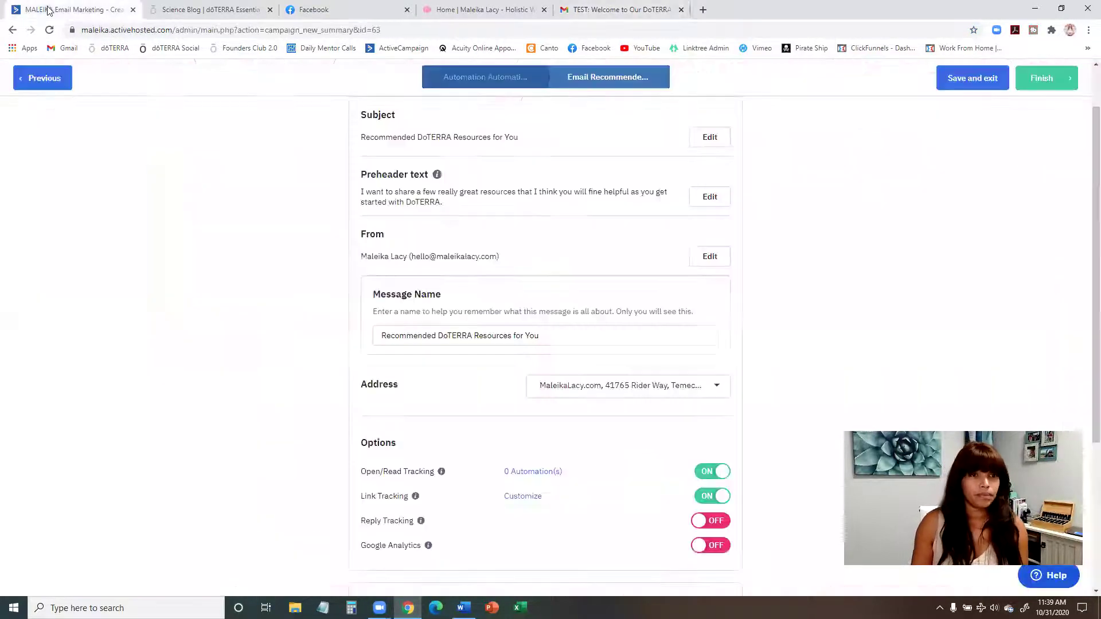
scroll(660, 372, down, 4)
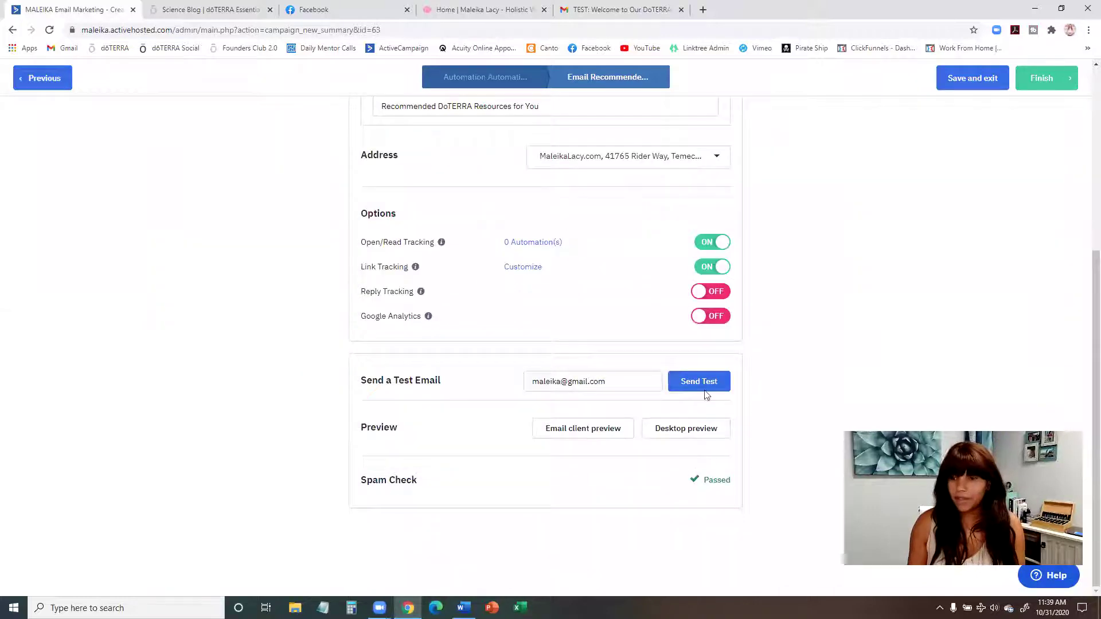
scroll(1009, 166, up, 3)
click(1043, 85)
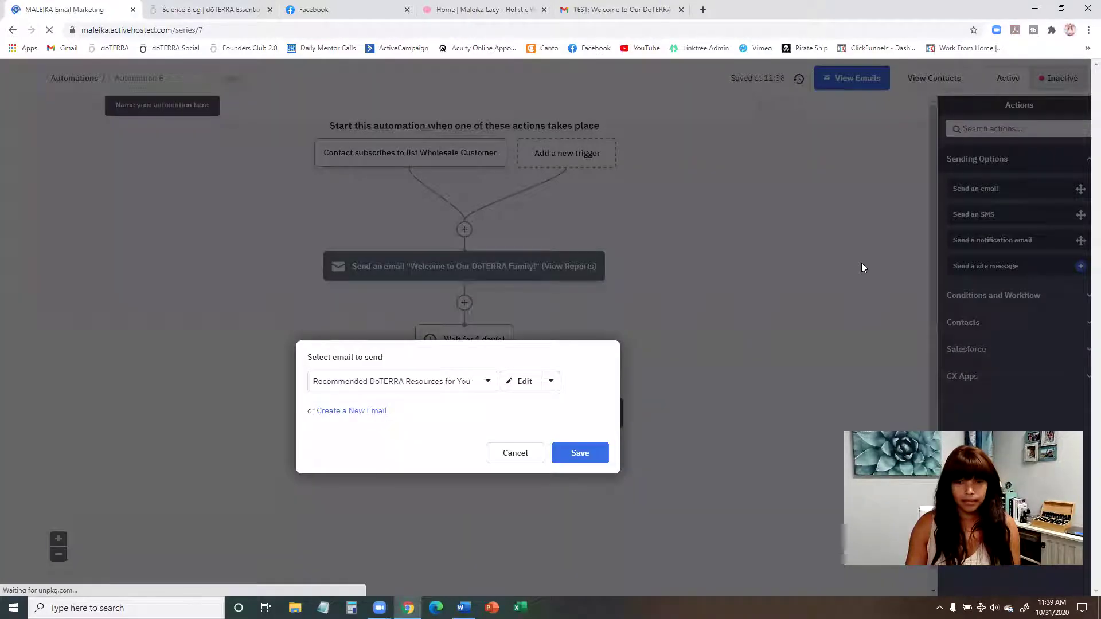
Step: Save Recommended DoTERRA Resources for You as the step after the one-day wait, then review the Word script
click(584, 462)
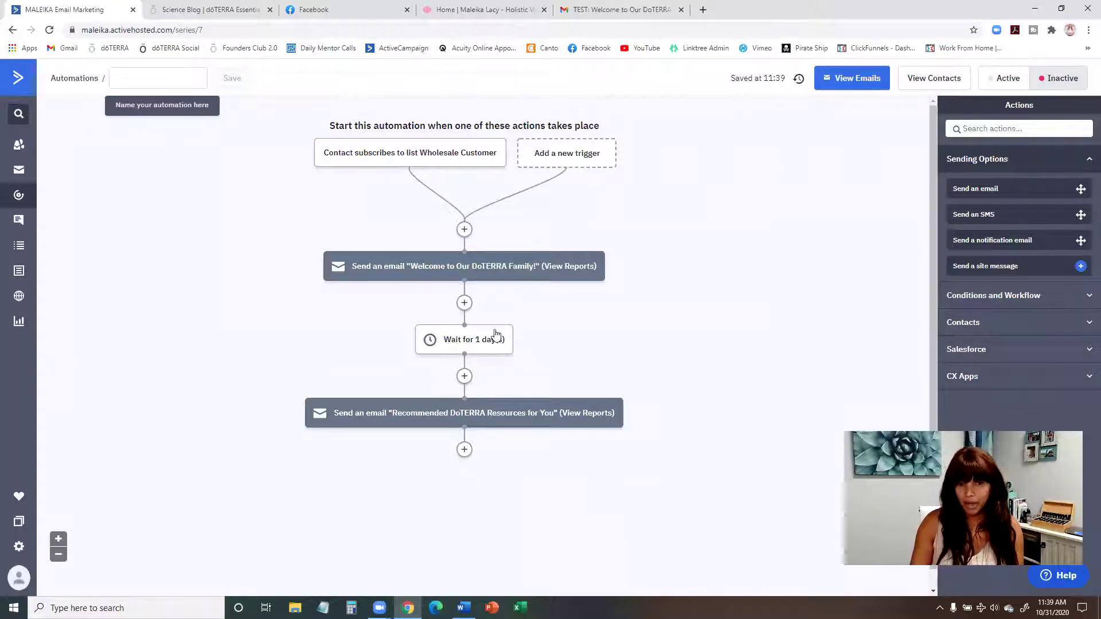
scroll(676, 293, down, 1)
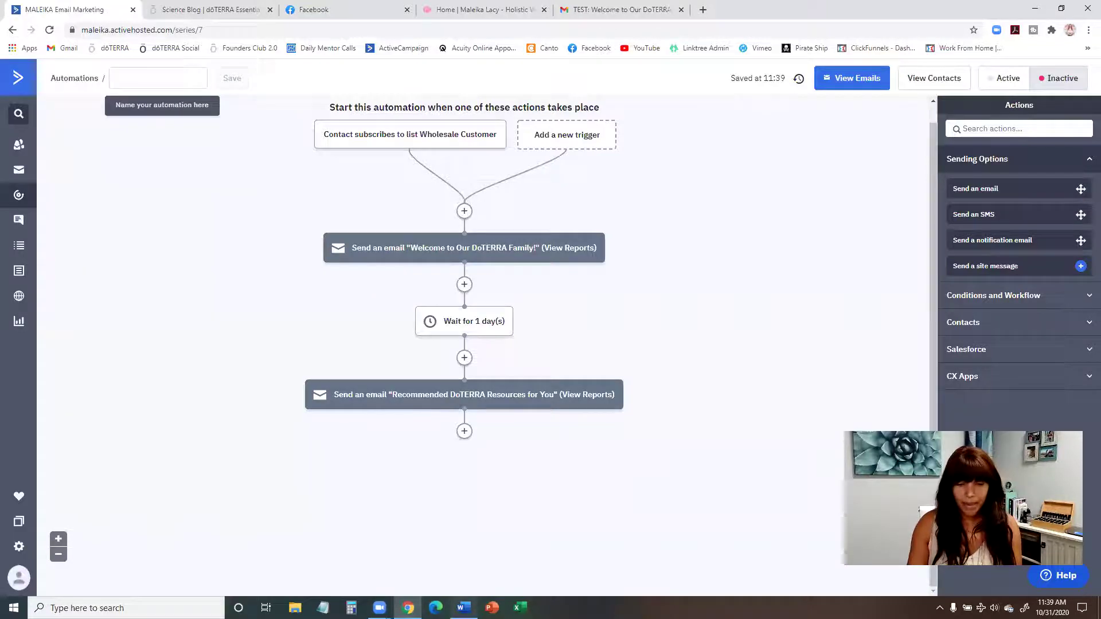
click(464, 608)
click(380, 152)
scroll(401, 230, up, 5)
scroll(430, 292, down, 7)
scroll(429, 292, down, 5)
drag(367, 342, 340, 342)
scroll(401, 349, up, 6)
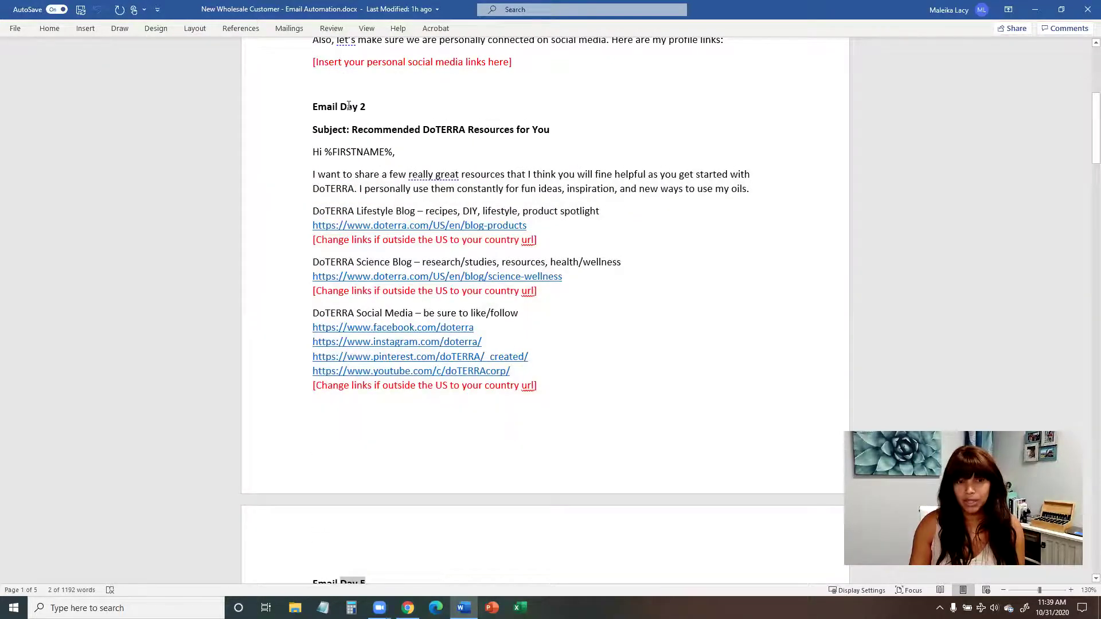
Step: Check the Email Day 5 heading in the Word script, then return to the automation
scroll(349, 106, down, 5)
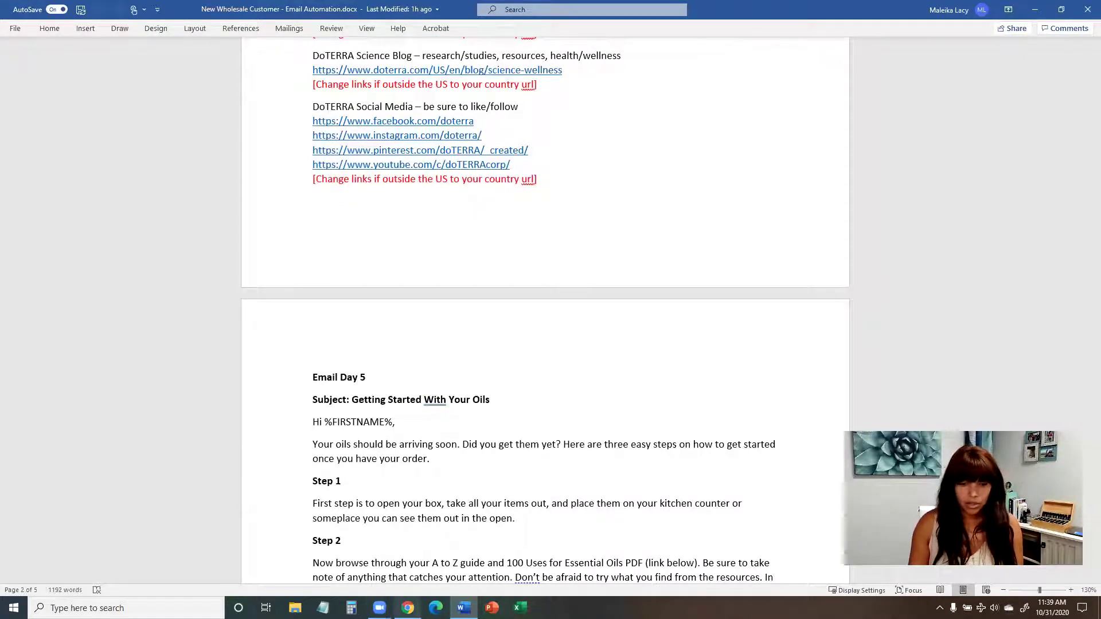
click(408, 607)
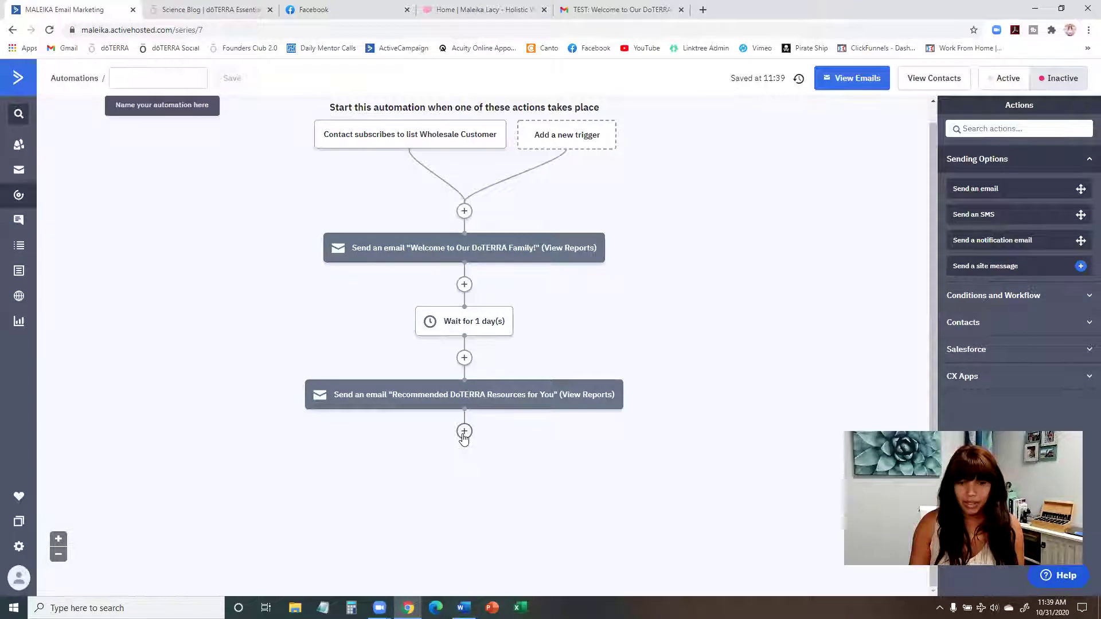
Step: Add a Wait step for a specified period of 3 day(s) after the resources email
click(464, 432)
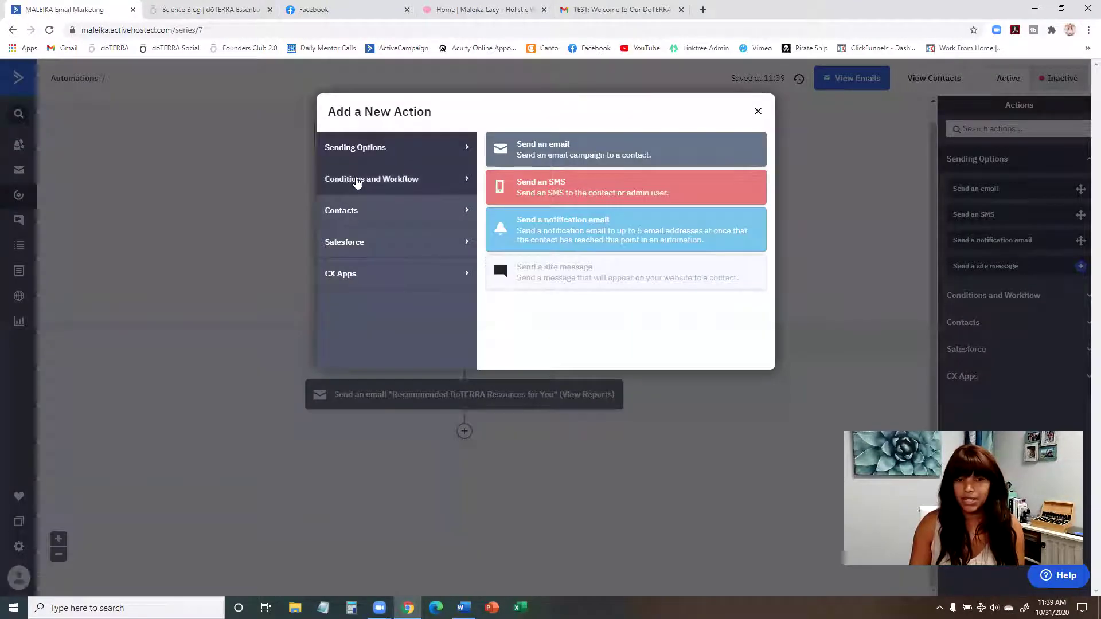
click(359, 178)
click(582, 156)
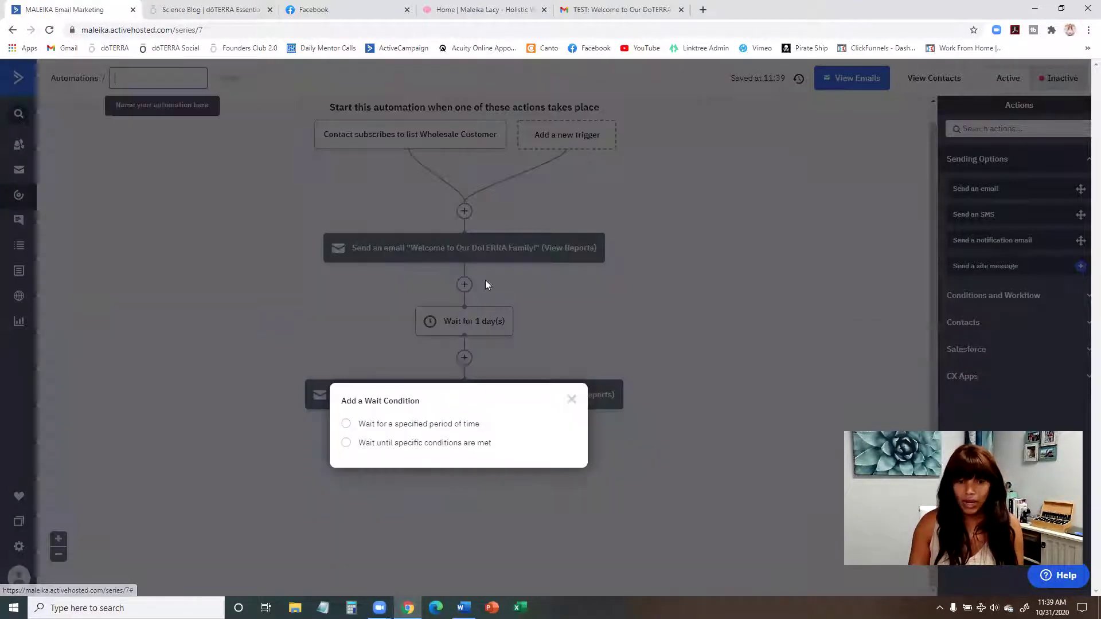
click(423, 425)
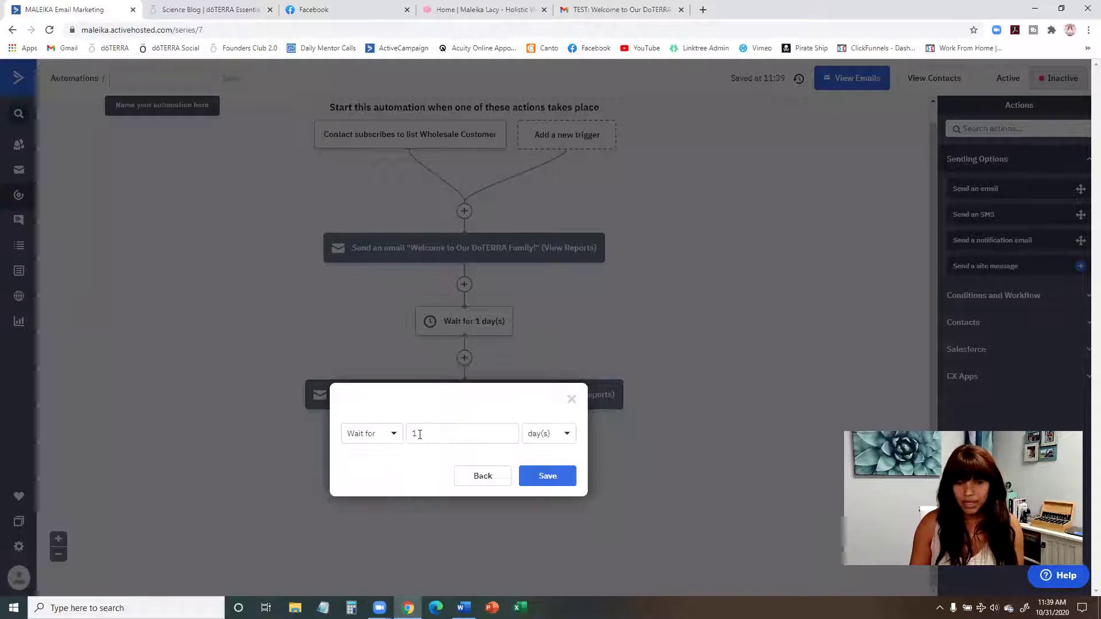
double_click(417, 433)
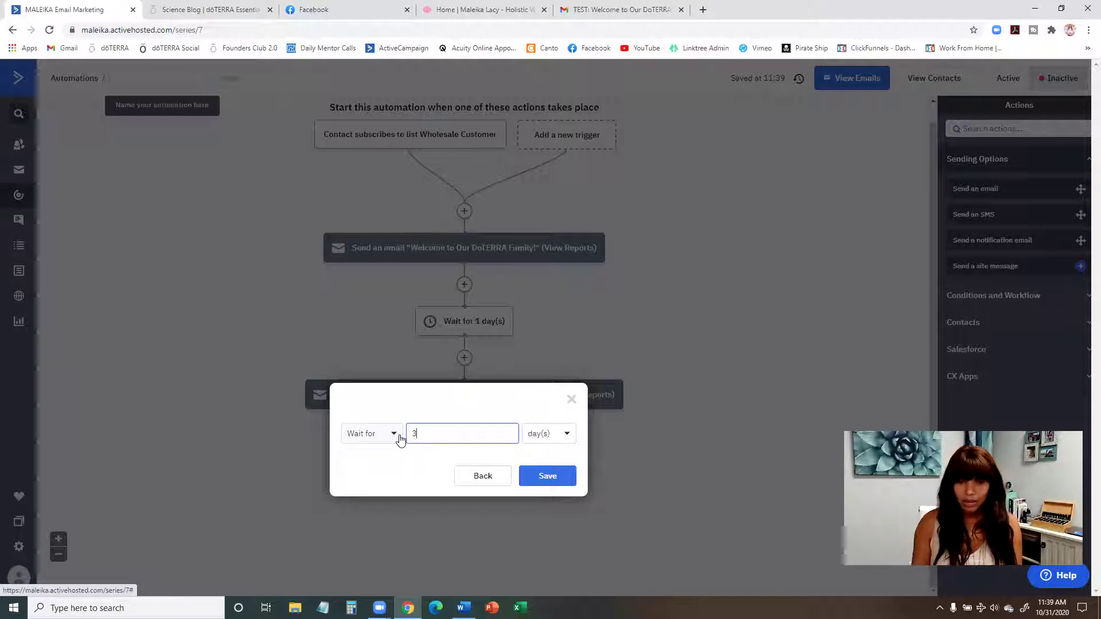
click(561, 482)
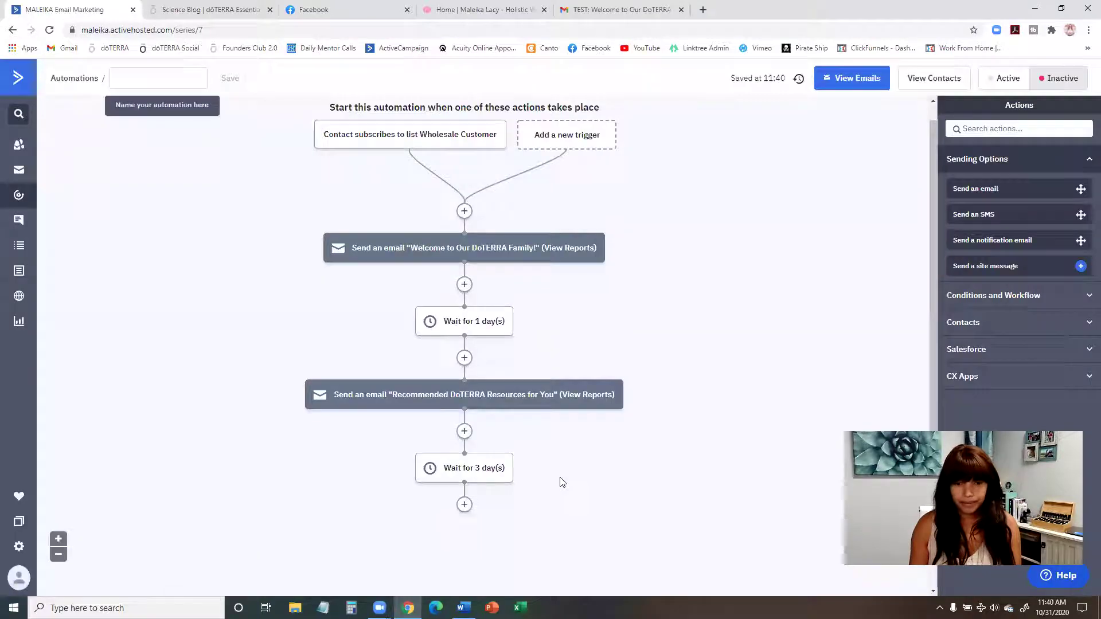
scroll(562, 482, down, 1)
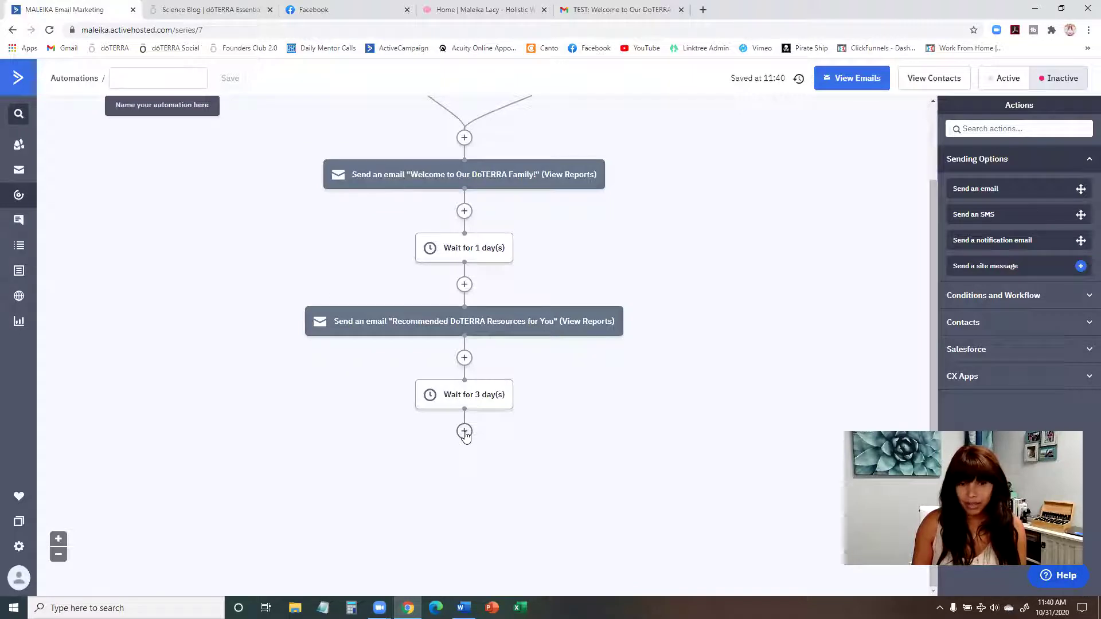
Step: Add a Send an email step after the 3-day wait using a newly created email
click(465, 432)
click(414, 160)
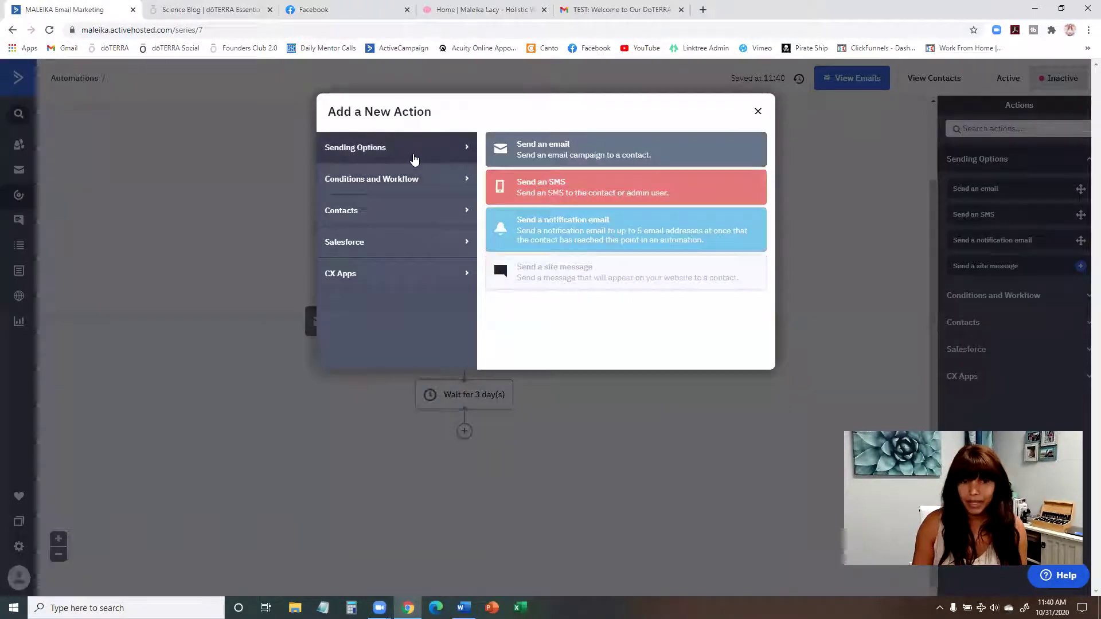
click(565, 153)
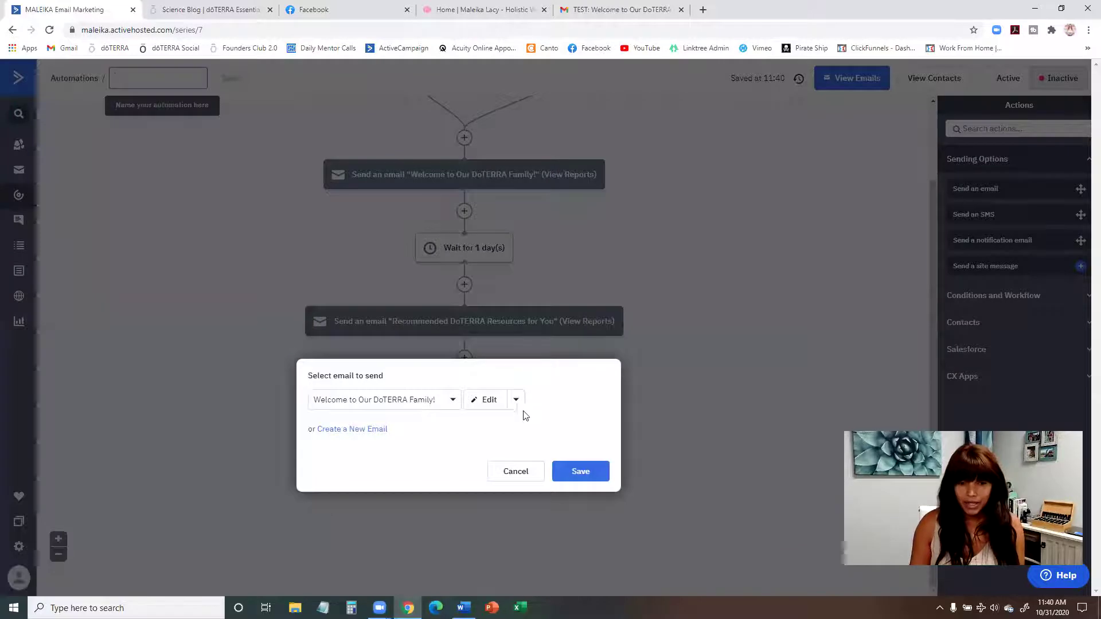
click(370, 431)
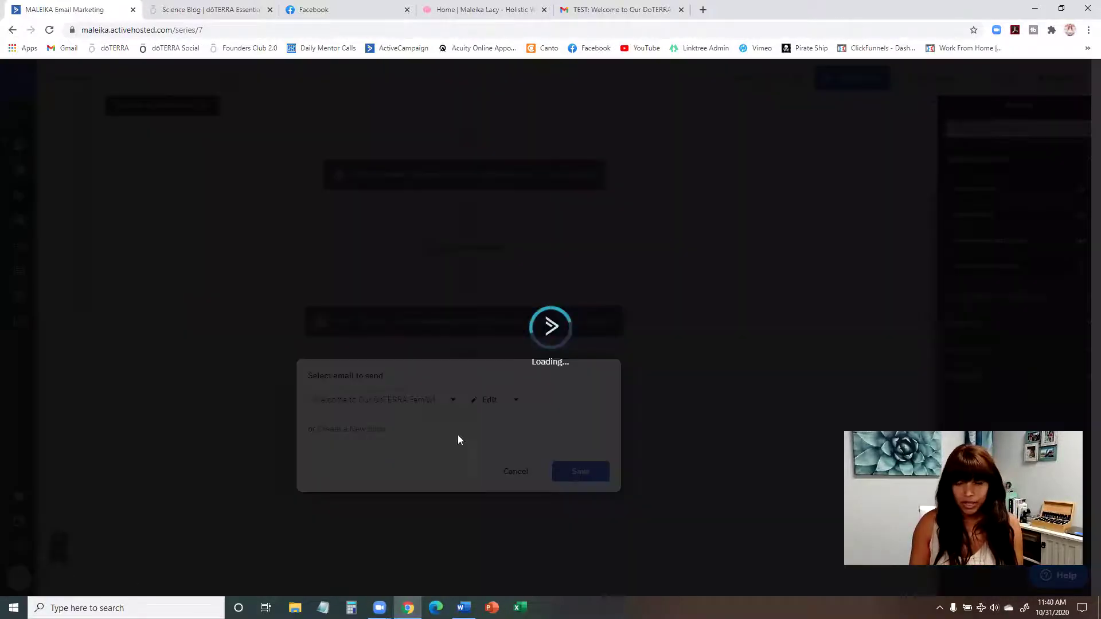
Step: Select the Email Day 5 subject 'Getting Started With Your Oils' in the Word document
click(464, 608)
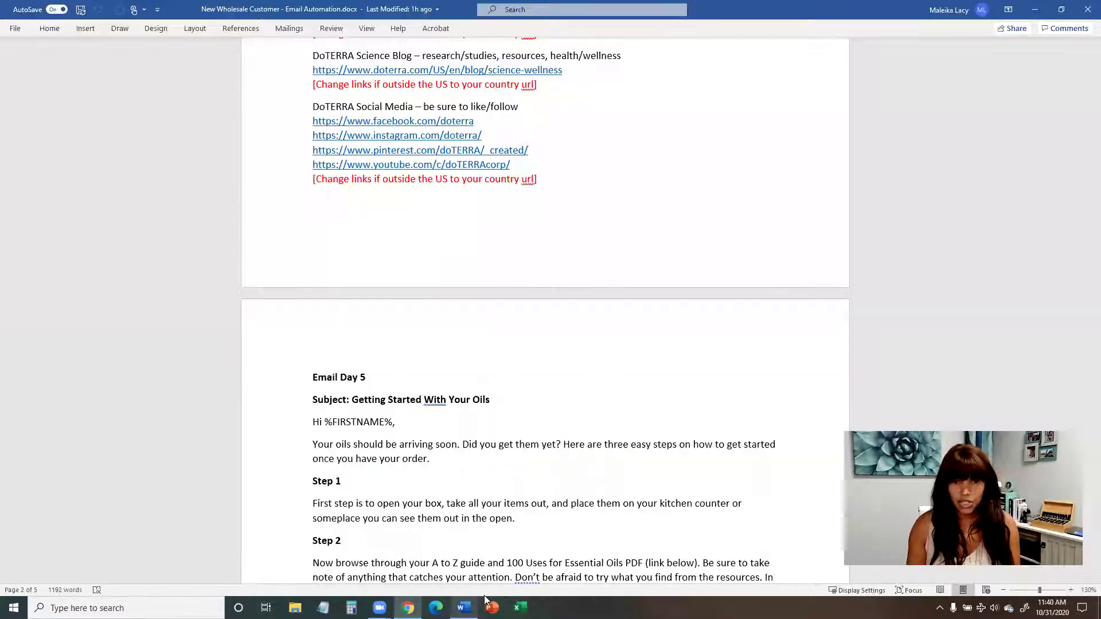
scroll(488, 321, down, 3)
scroll(485, 223, up, 3)
scroll(493, 241, down, 2)
drag(492, 297, 367, 298)
key(ctrl+c)
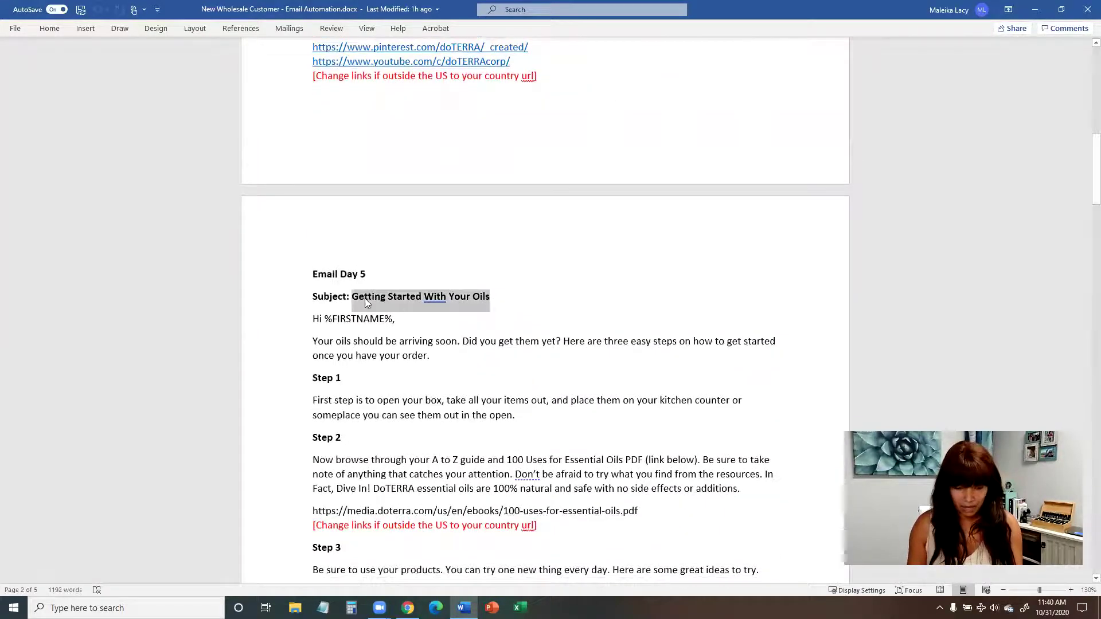
Step: Name the new email 'Getting Started With Your Oils' and create it
click(1035, 9)
click(430, 468)
key(ctrl+v)
click(586, 510)
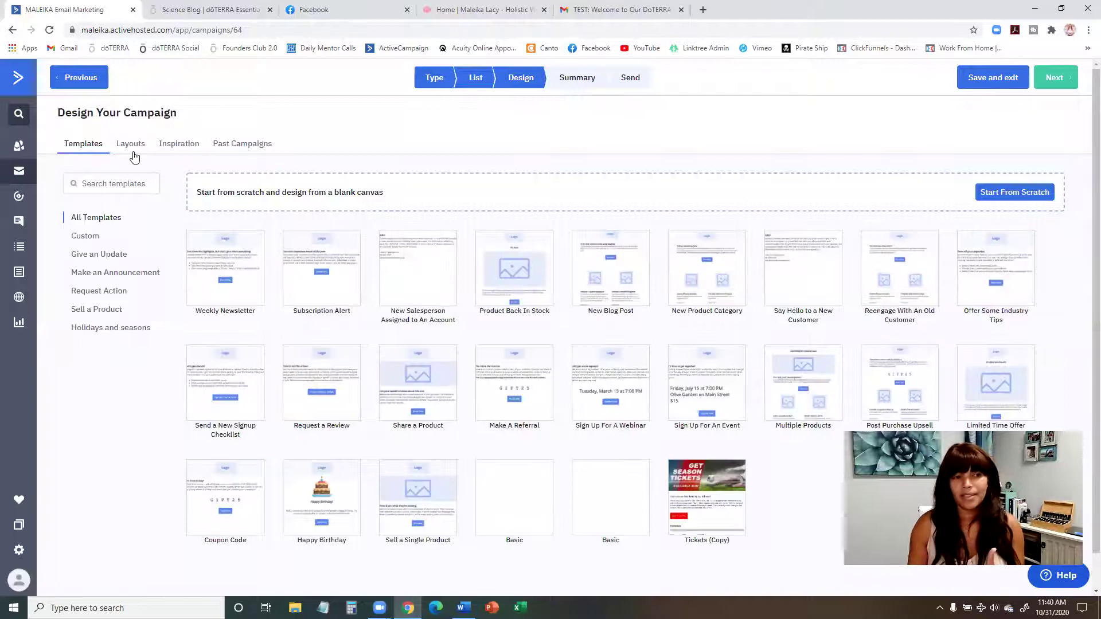
Step: Base the email on the 'Recommended DoTERRA Resources for You' past campaign, subject 'Getting Started With Your Oils'
click(240, 143)
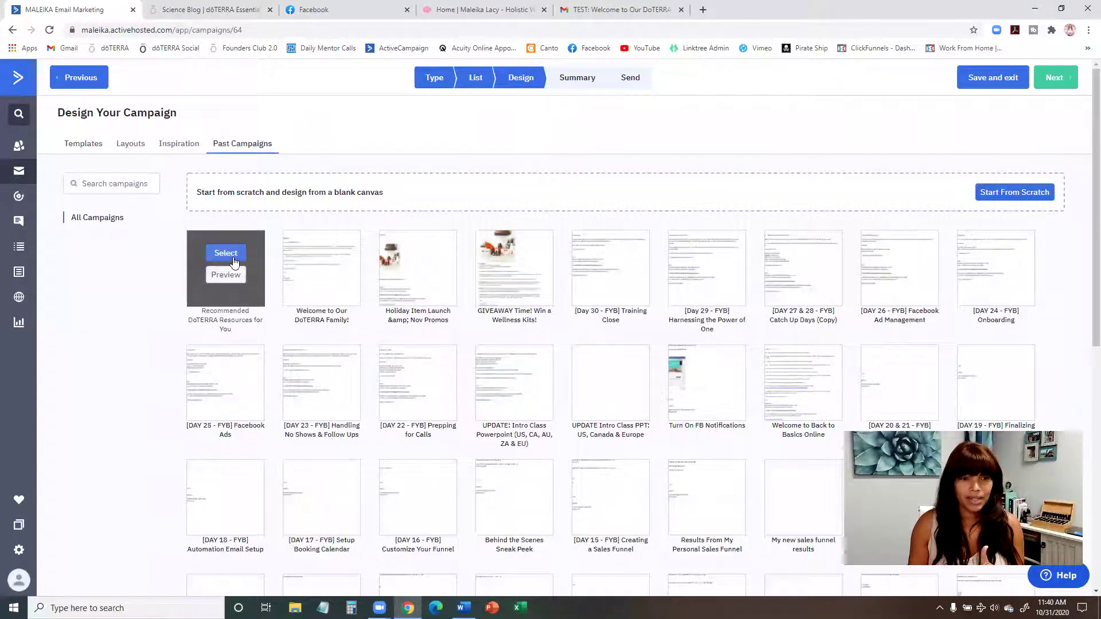
click(226, 253)
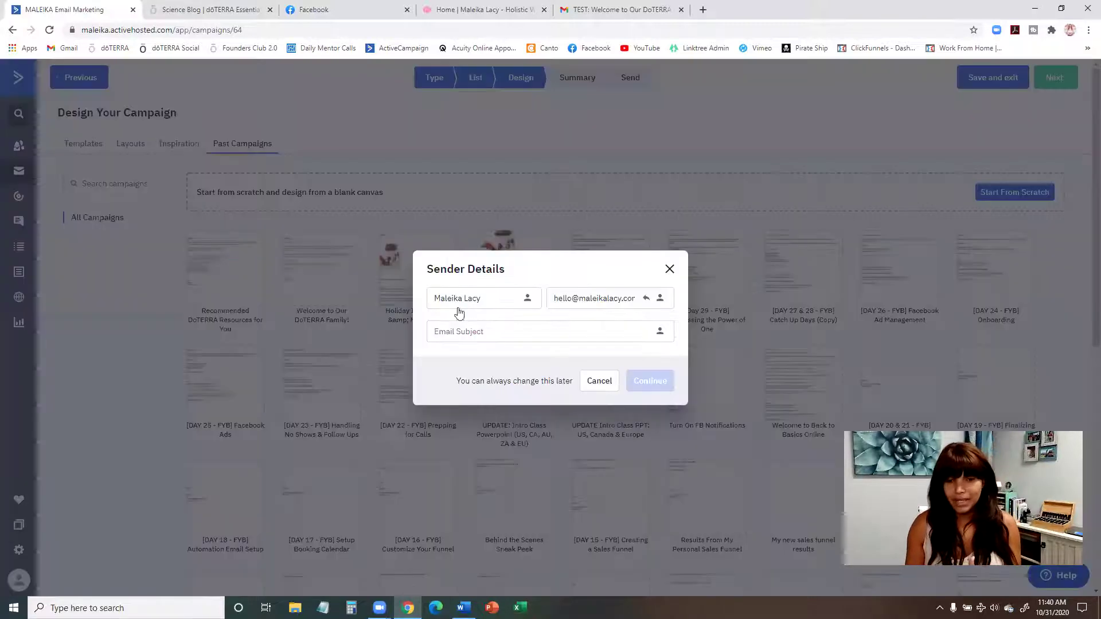
click(487, 333)
key(ctrl+v)
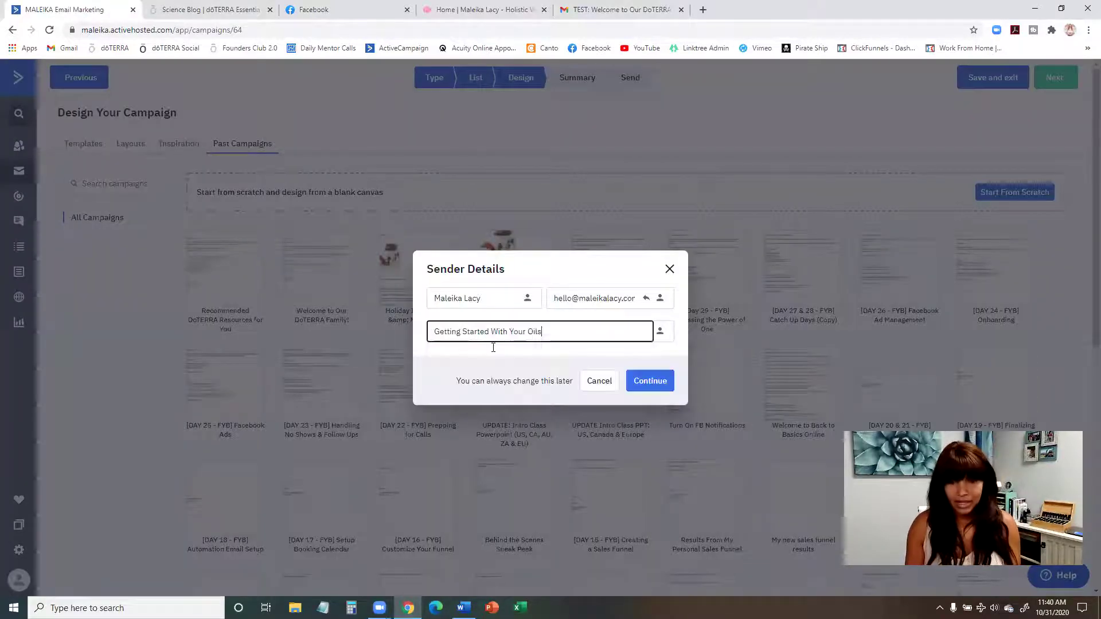
click(649, 381)
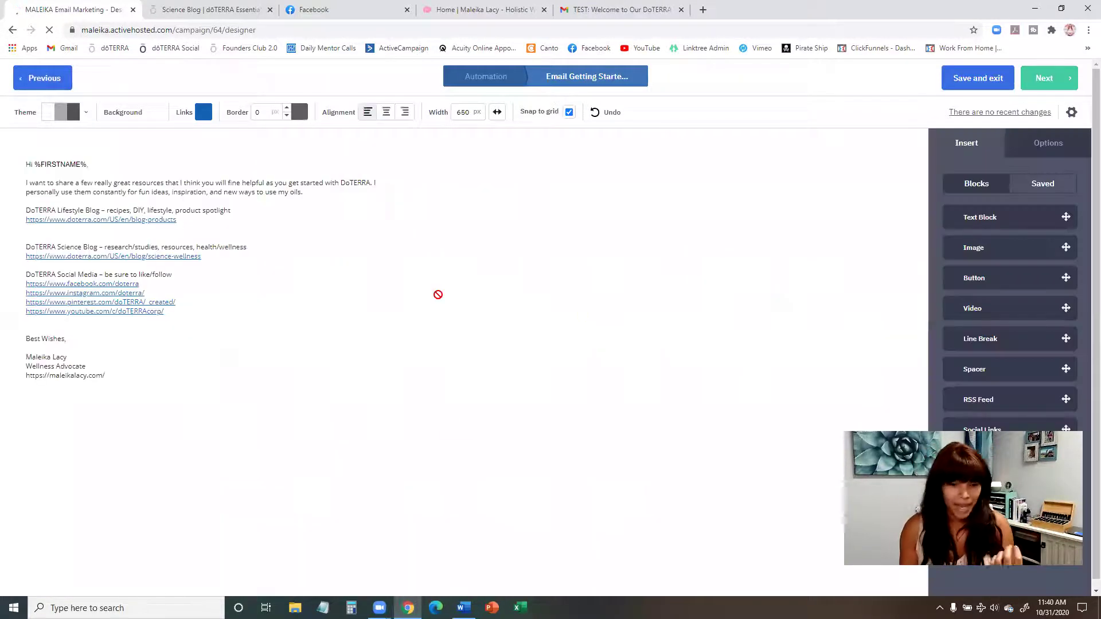
Step: Copy the Word Email Day 5 body text down to the last Step 3 tip
key(alt+Tab)
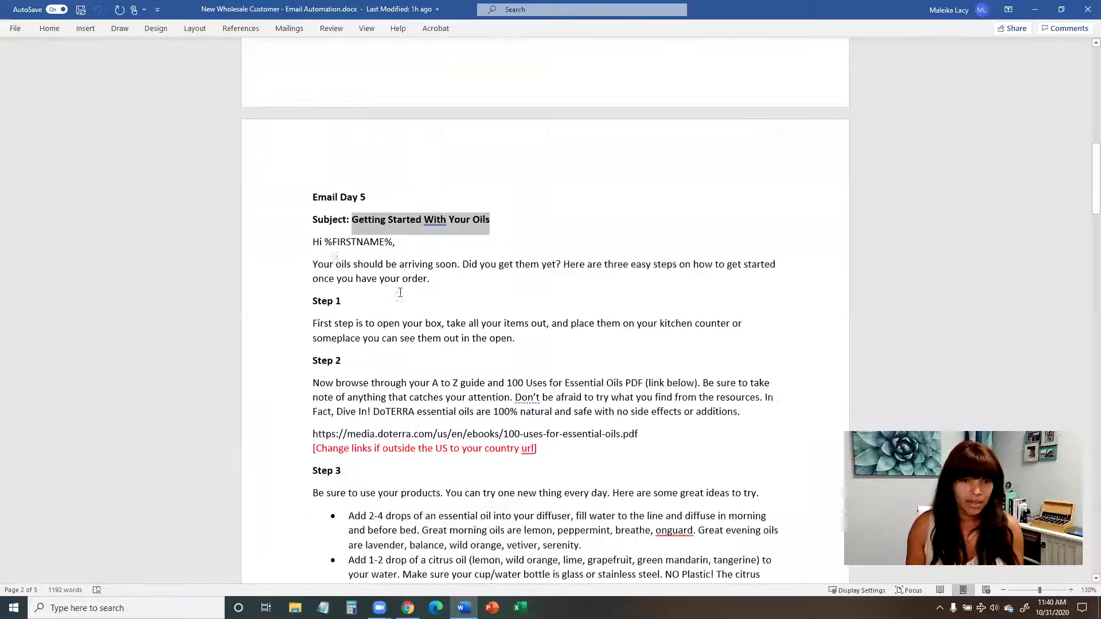
click(314, 239)
scroll(779, 319, down, 8)
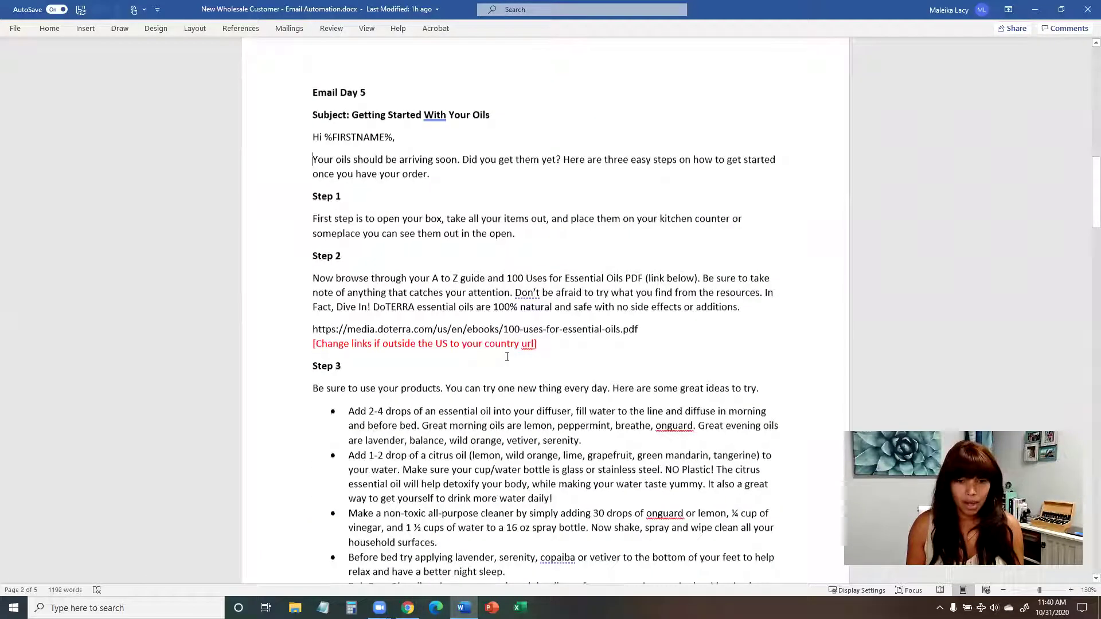
drag(778, 319, 313, 40)
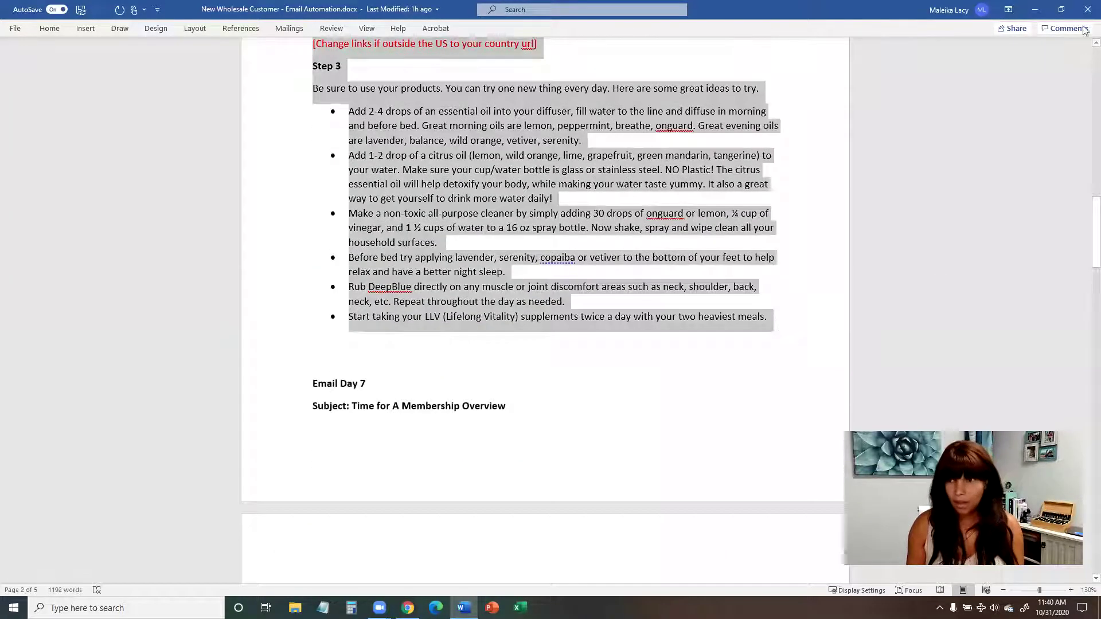
key(alt+Tab)
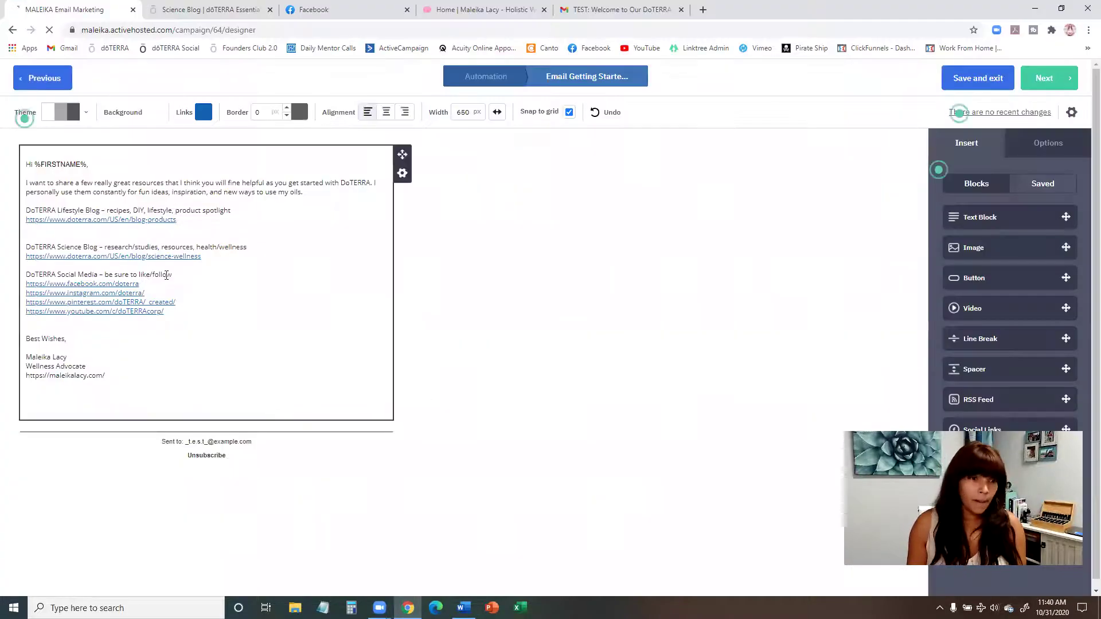
Step: Paste the Day 5 text over the old links and add blank lines before Steps 1–3
click(174, 313)
drag(175, 314, 23, 181)
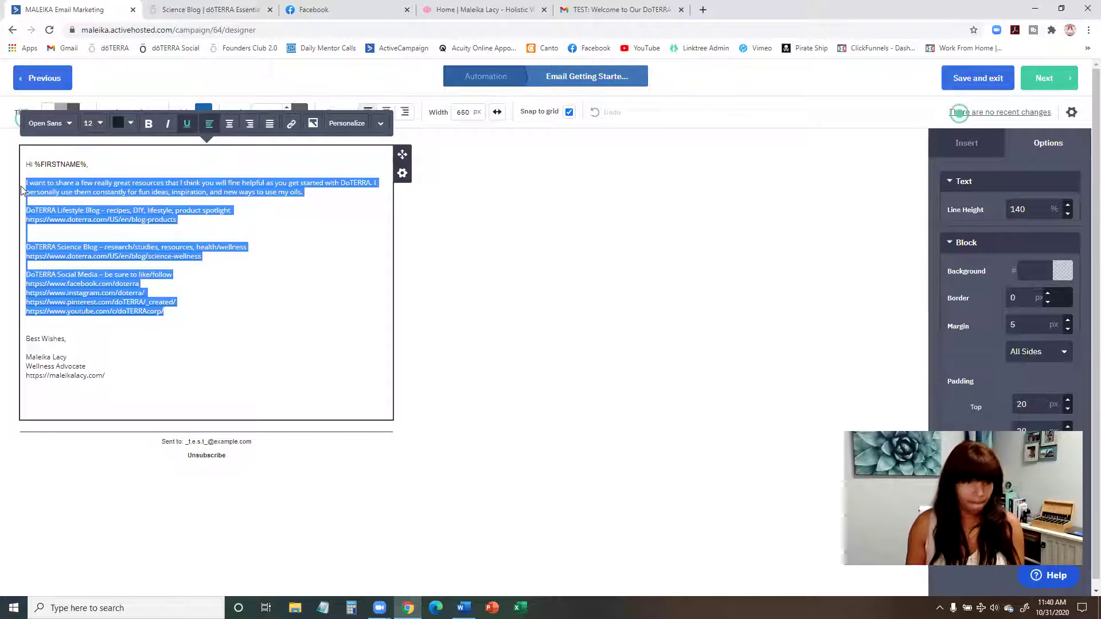
key(ctrl+v)
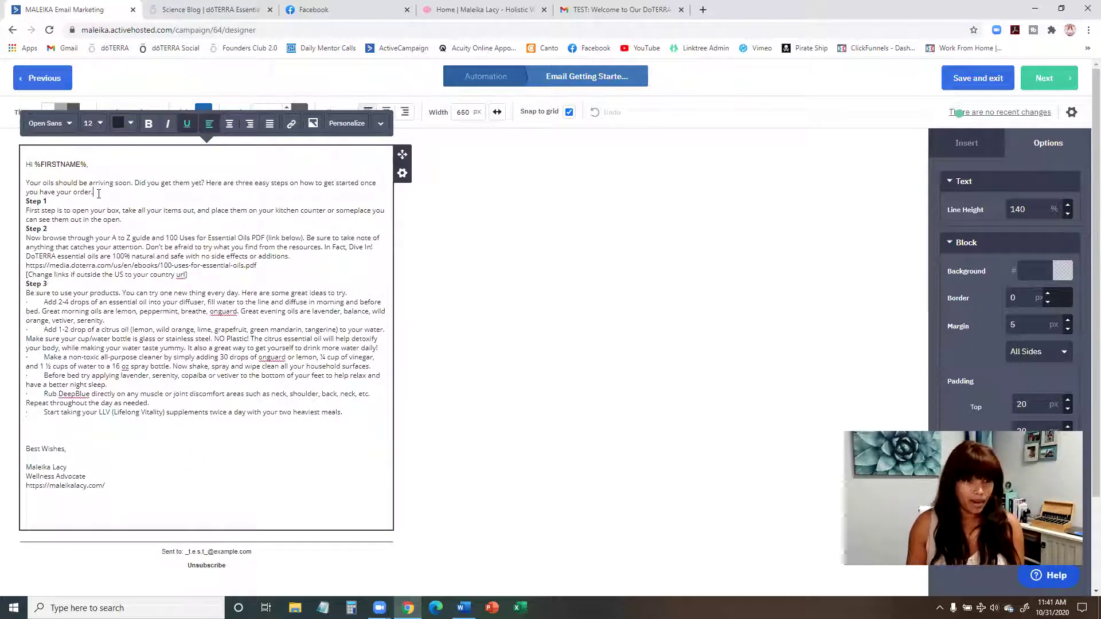
click(100, 196)
key(Return)
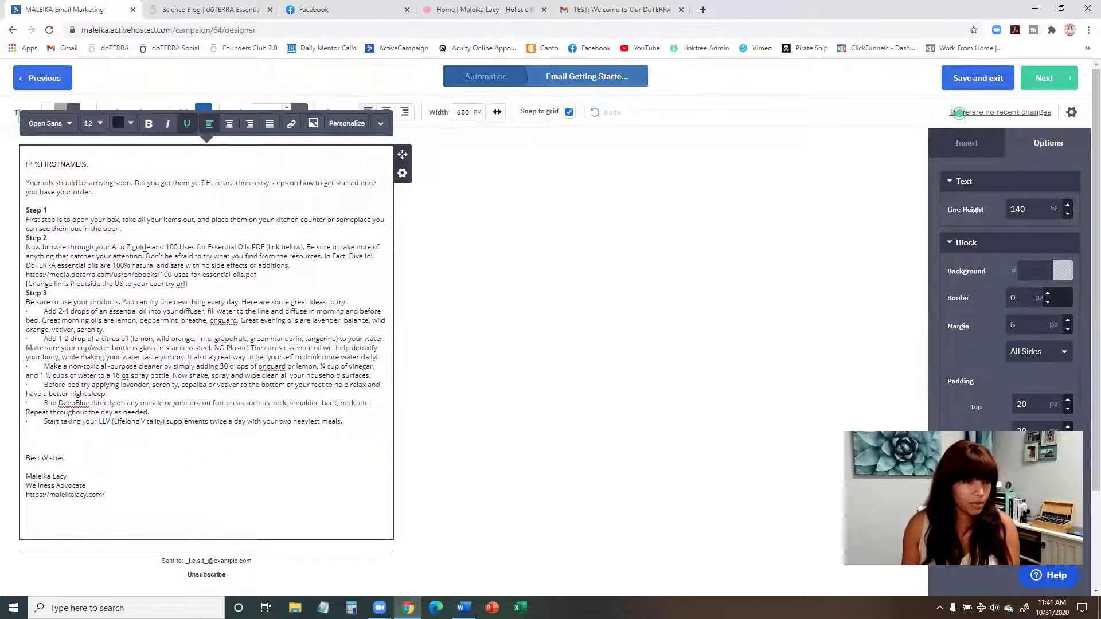
key(Return)
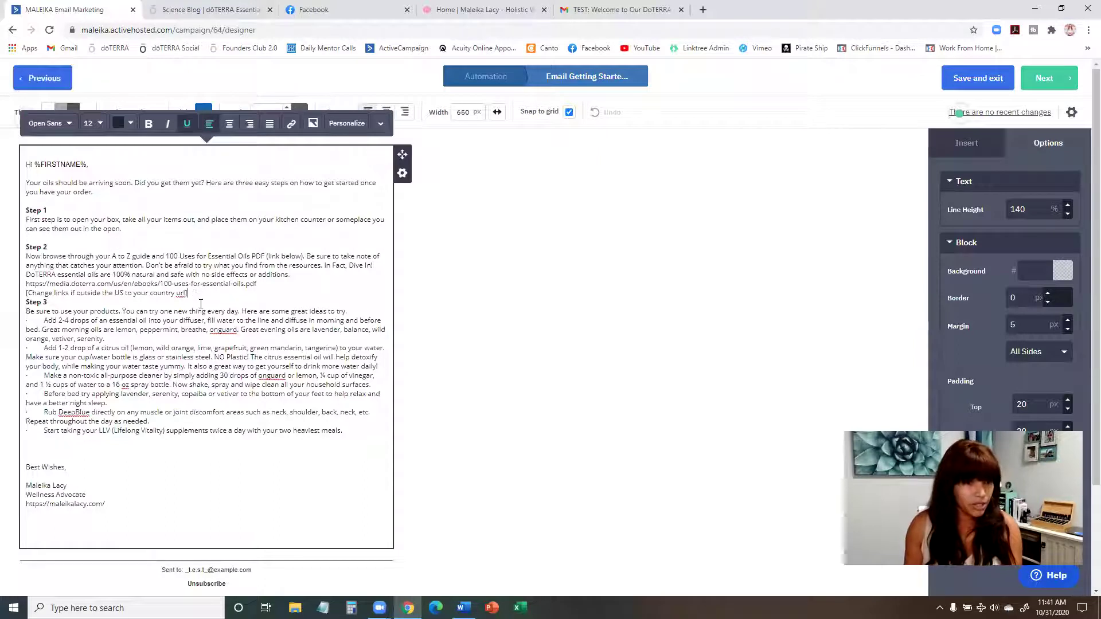
key(Return)
Step: Delete the [Change links] reminder line and add a blank line above the PDF link
drag(189, 293, 23, 300)
key(BackSpace)
key(BackSpace)
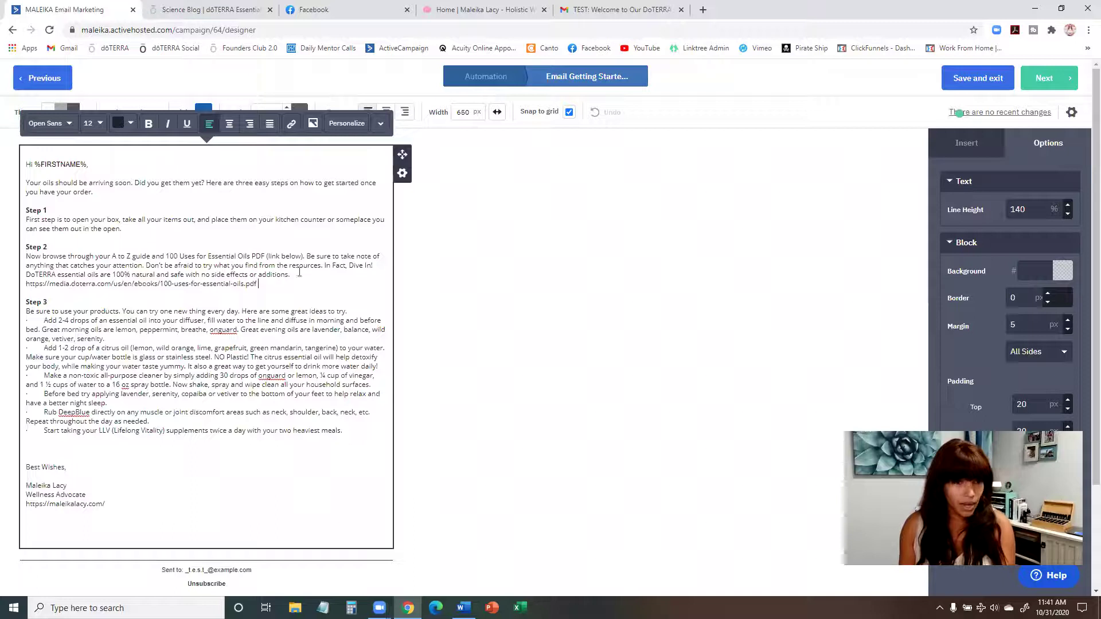
key(Return)
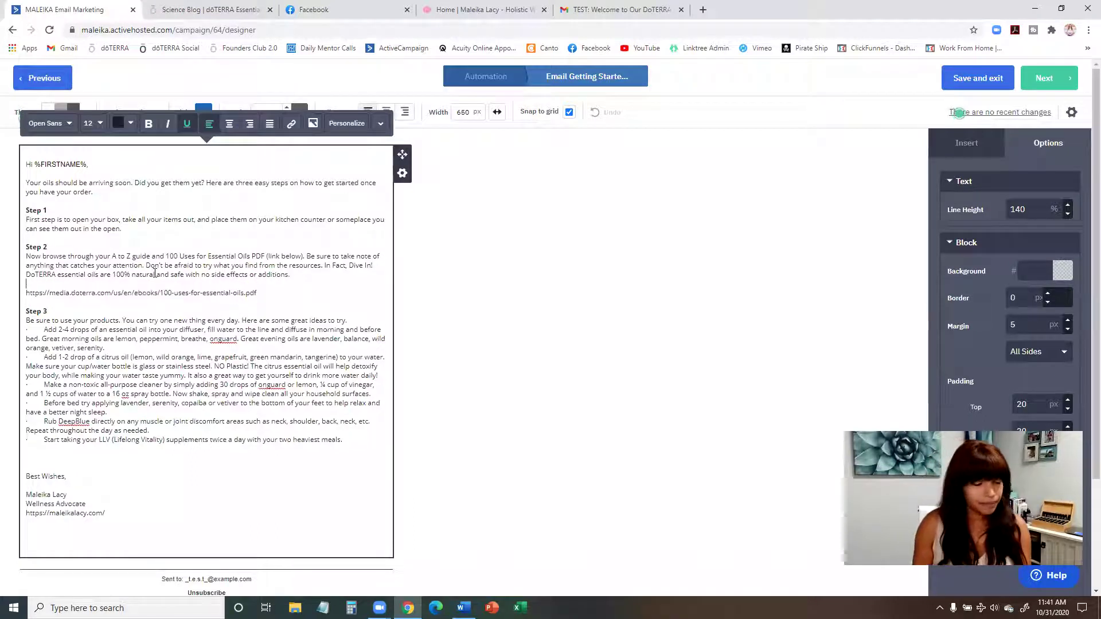
scroll(154, 274, down, 2)
scroll(182, 313, up, 1)
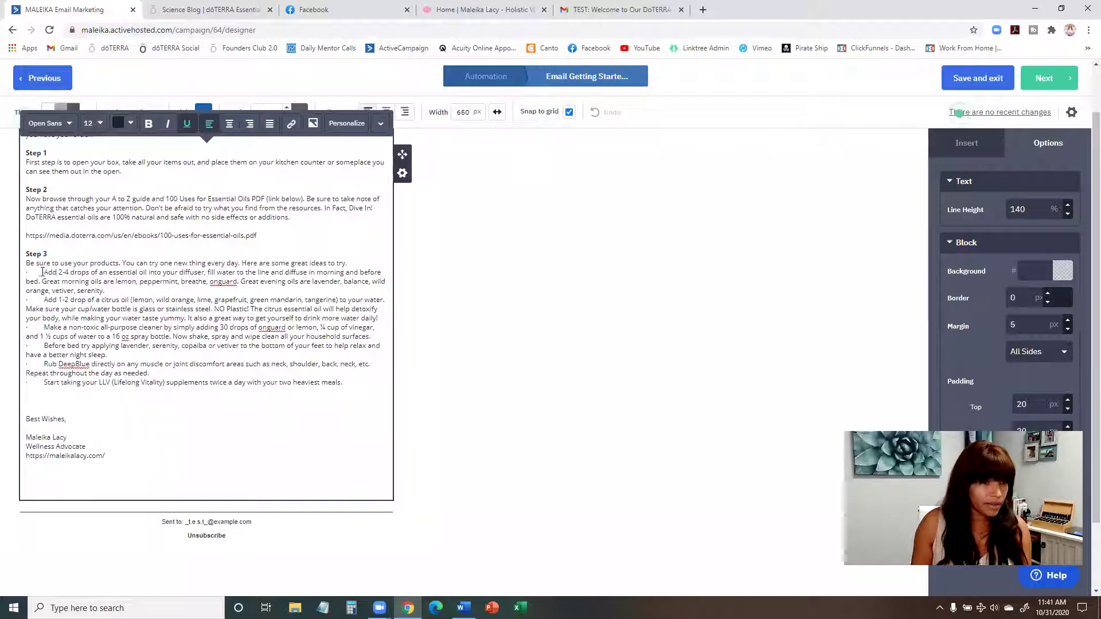
Step: Strip the pasted bullet characters and spaces from the Step 3 tips, then select them
click(58, 273)
key(BackSpace)
key(BackSpace)
key(BackSpace)
key(BackSpace)
key(BackSpace)
key(BackSpace)
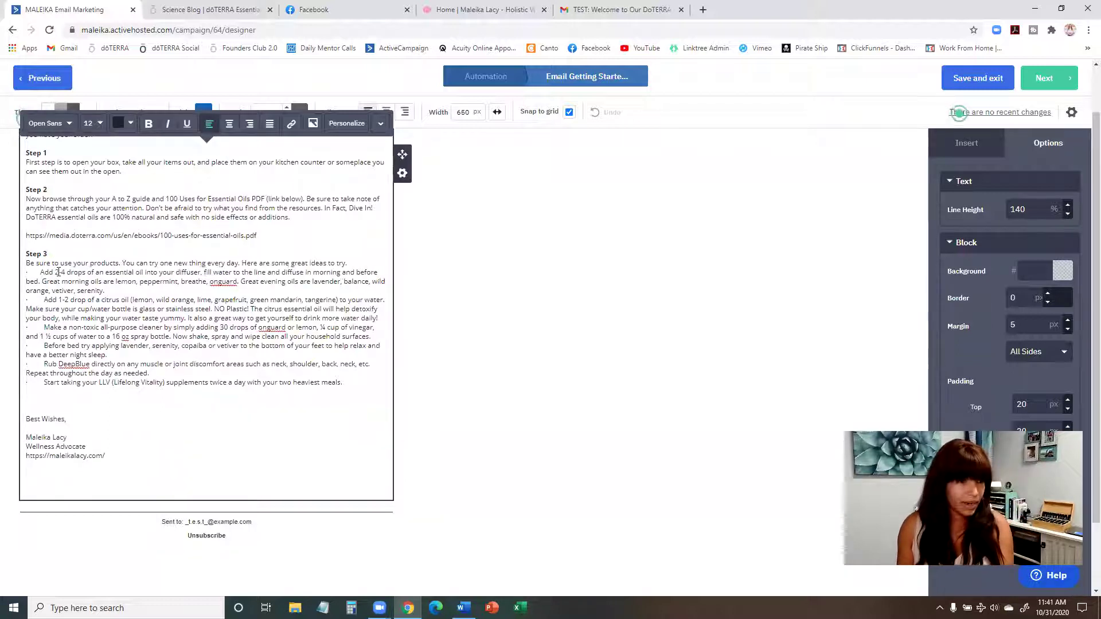
key(BackSpace)
key(BackSpace)
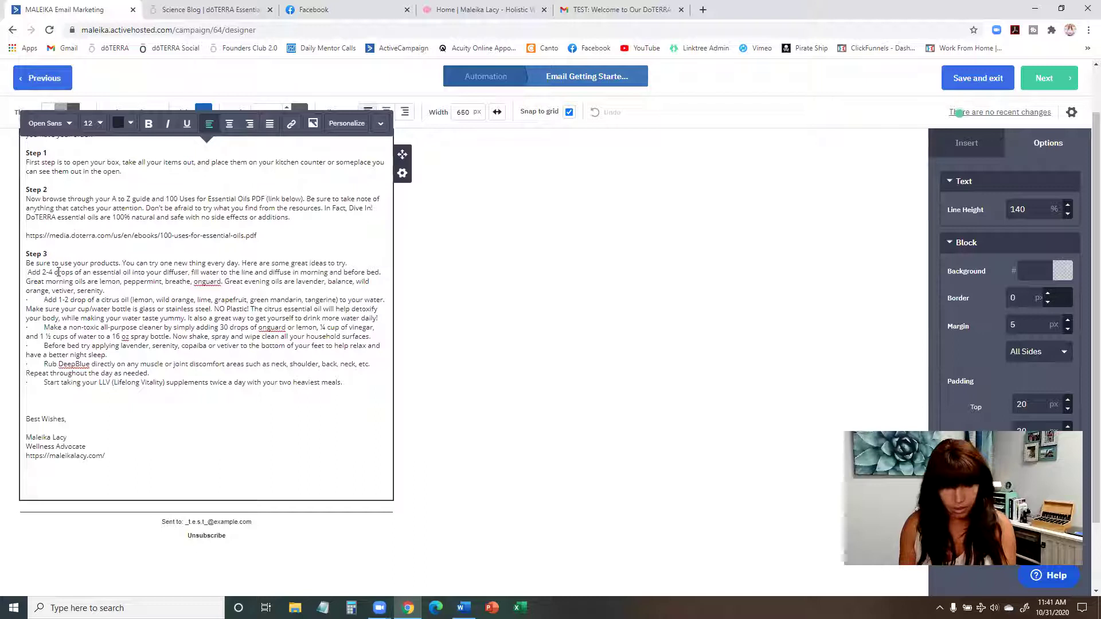
key(BackSpace)
drag(45, 301, 26, 385)
key(BackSpace)
key(BackSpace)
key(BackSpace)
key(BackSpace)
key(BackSpace)
drag(325, 383, 27, 276)
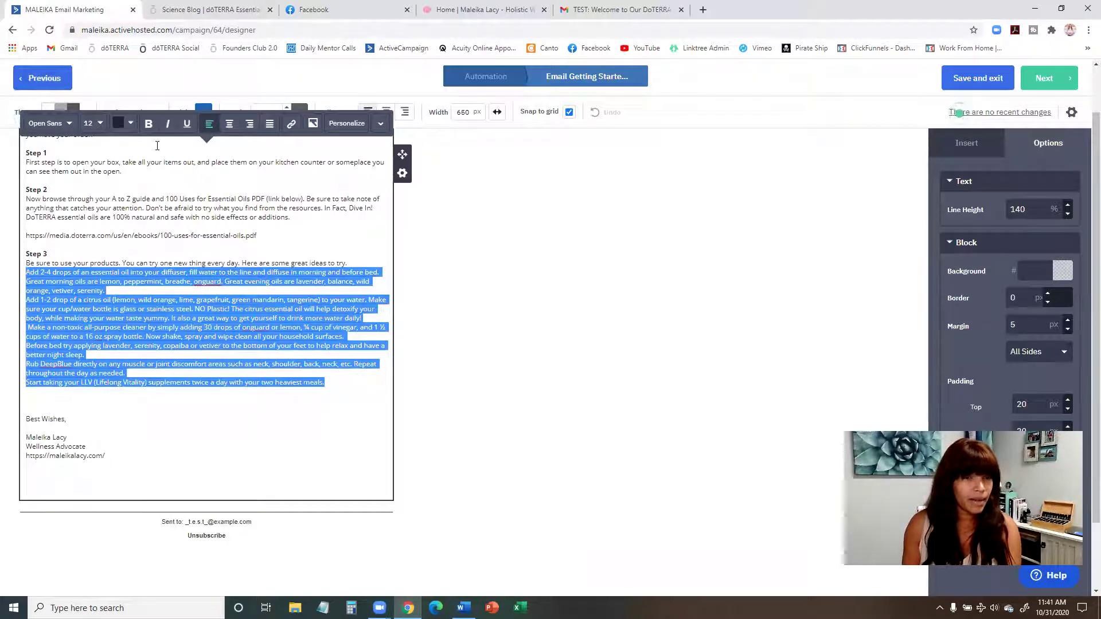
Step: Format the selected Step 3 tips as a bulleted list
click(381, 126)
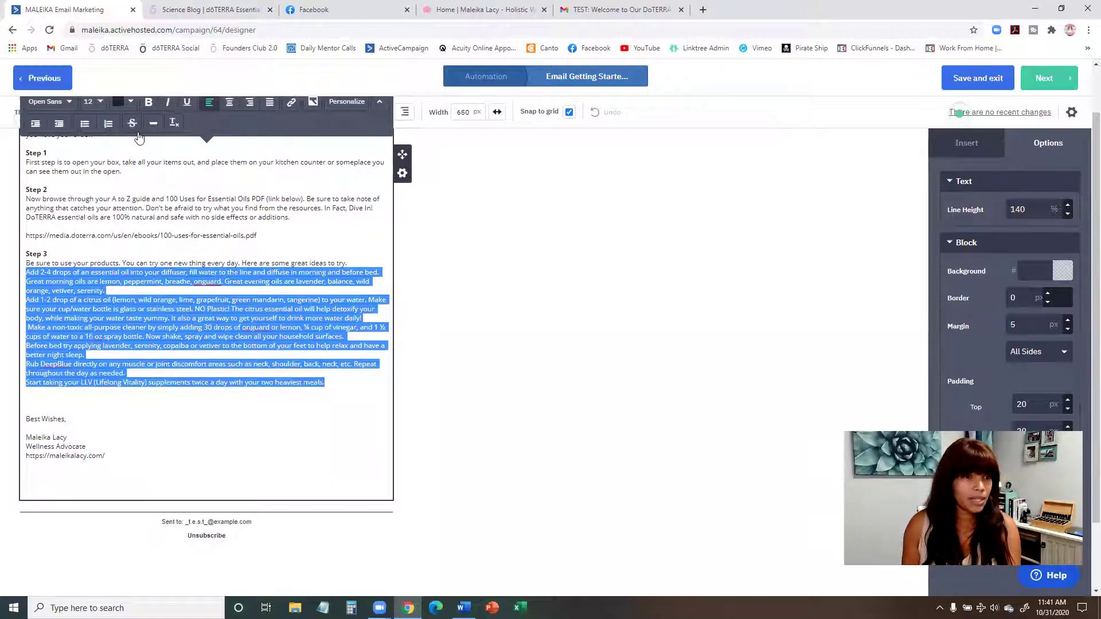
click(83, 125)
click(75, 340)
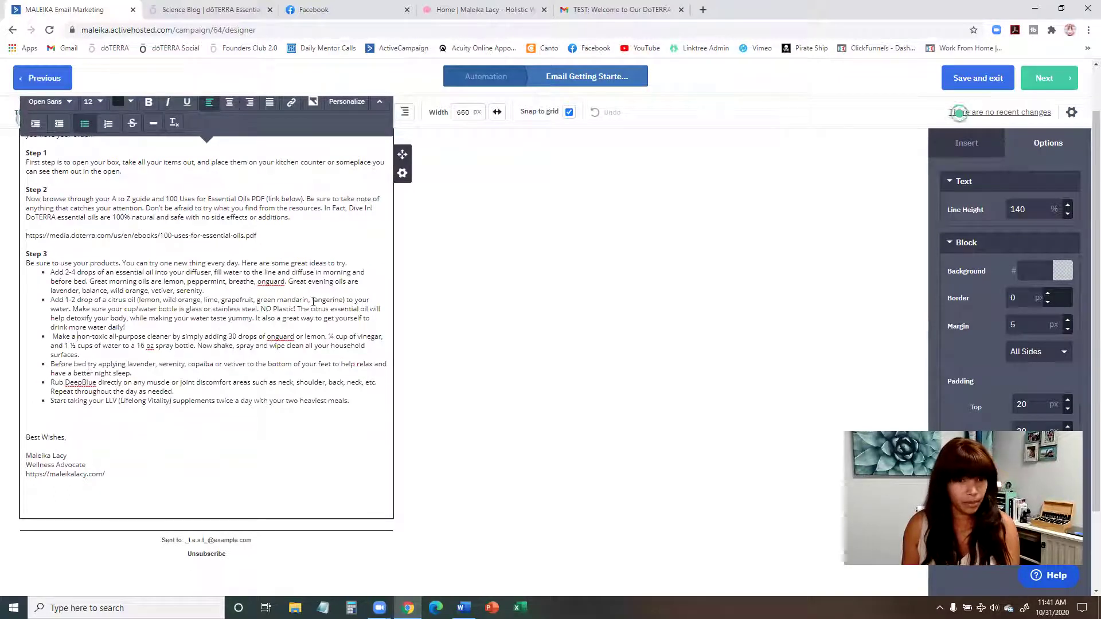
Step: Separate the tips from the Step 3 intro with one blank line, then select the opening two sentences
click(353, 263)
key(Return)
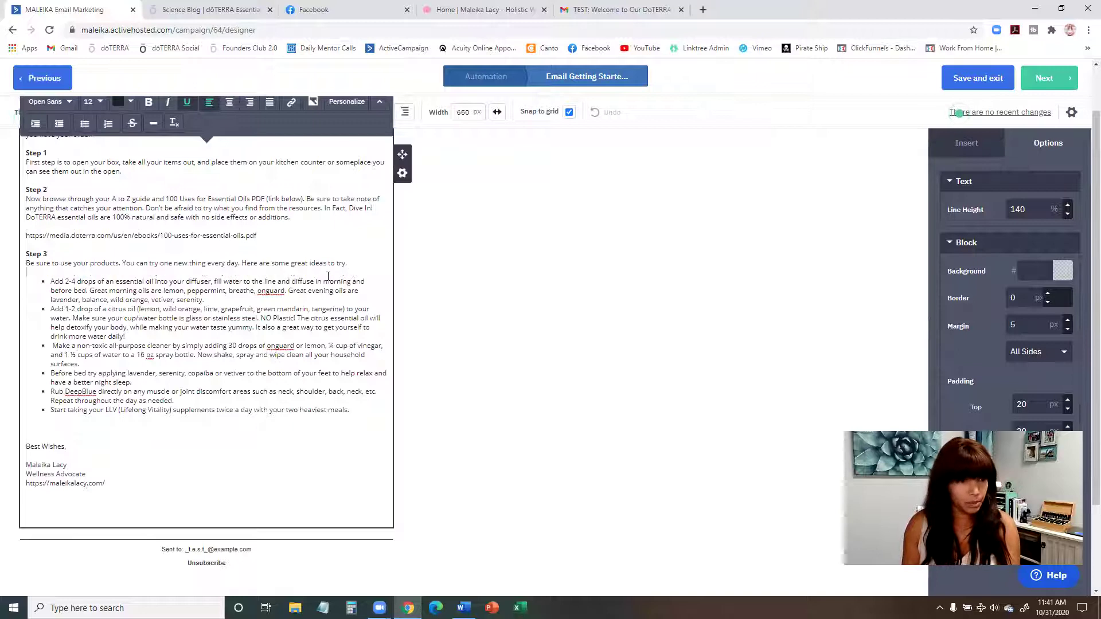
scroll(299, 286, up, 1)
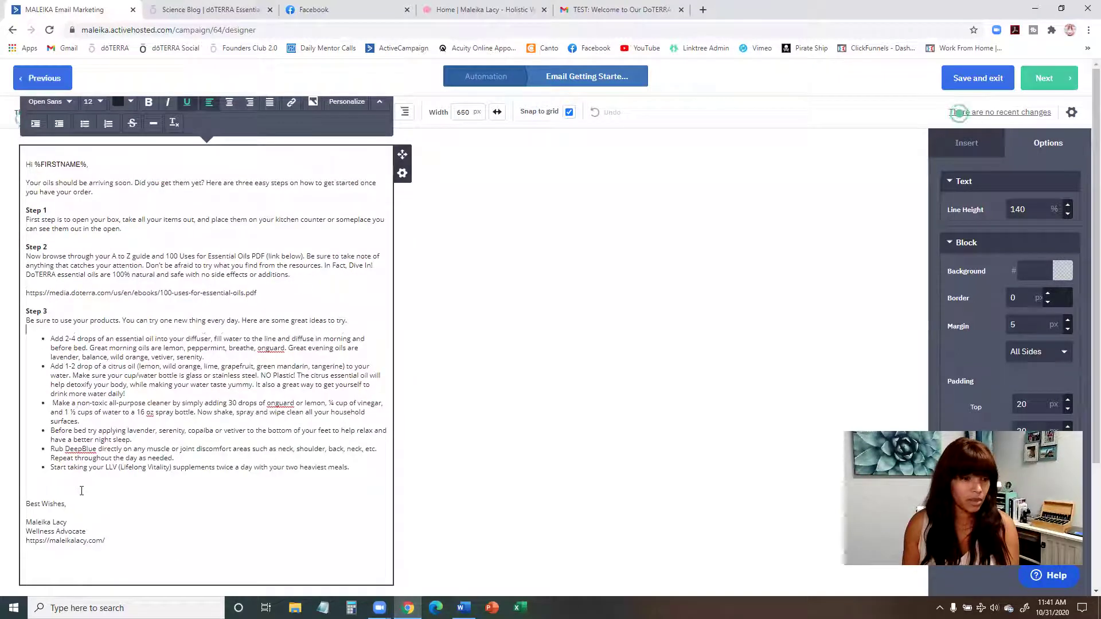
key(Delete)
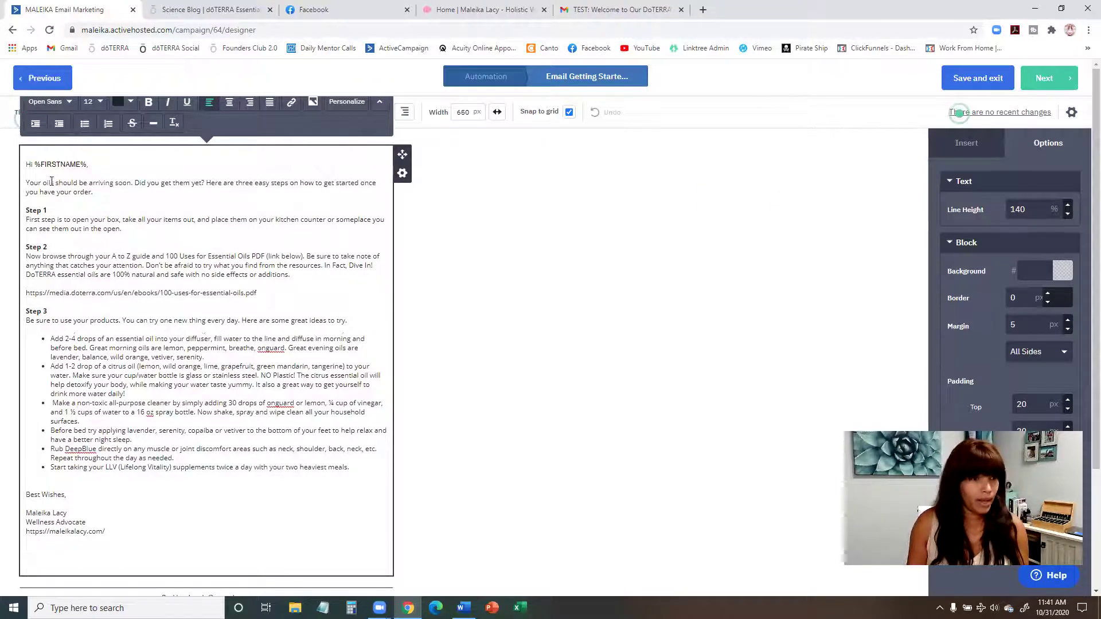
drag(26, 183, 207, 182)
key(ctrl+c)
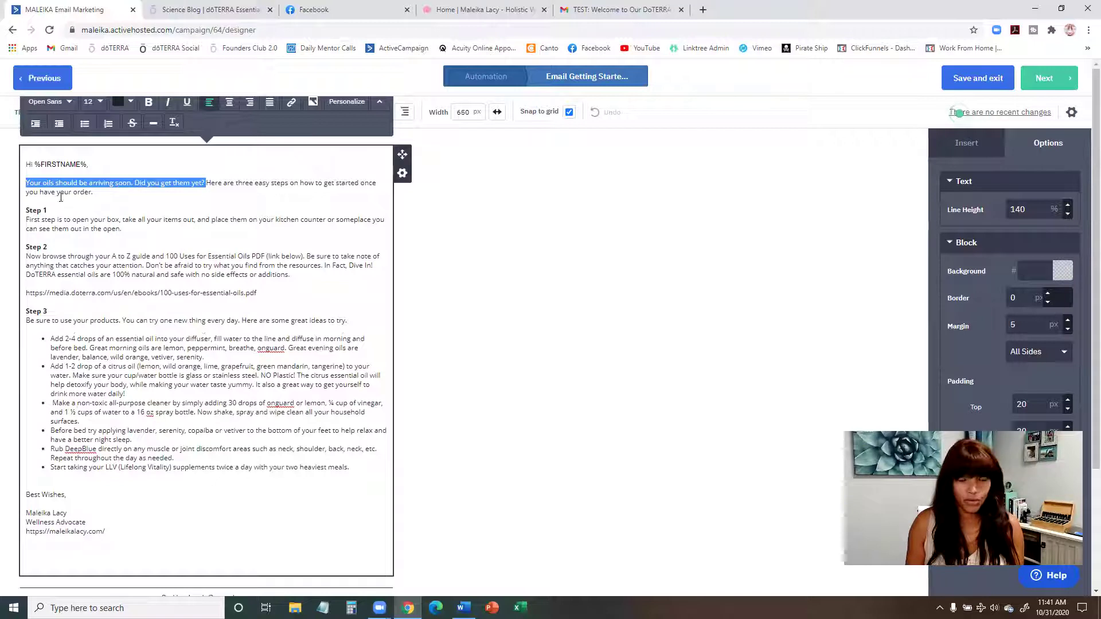
Step: Set the preheader to the opening sentences asking whether the oils arrived, then continue to Campaign Summary
click(1071, 112)
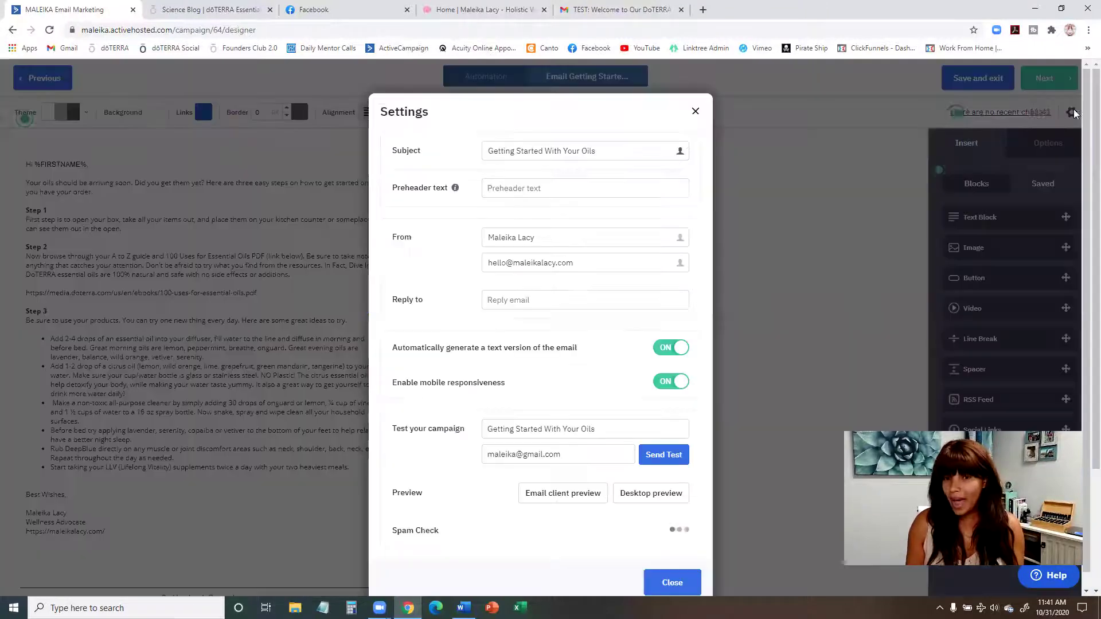
click(551, 187)
key(ctrl+v)
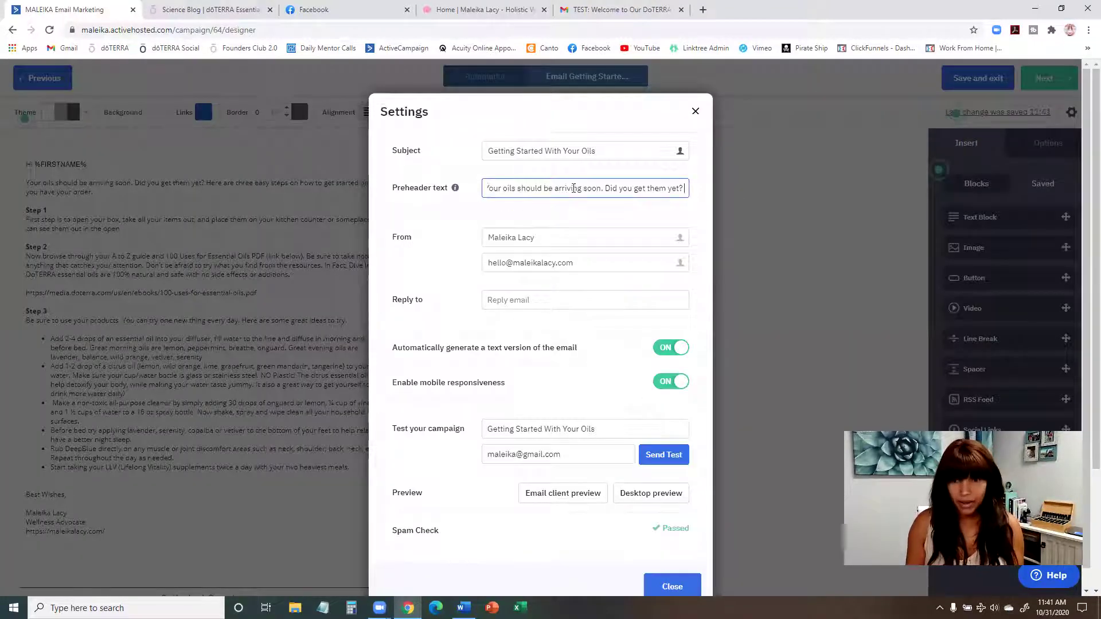
scroll(618, 342, down, 1)
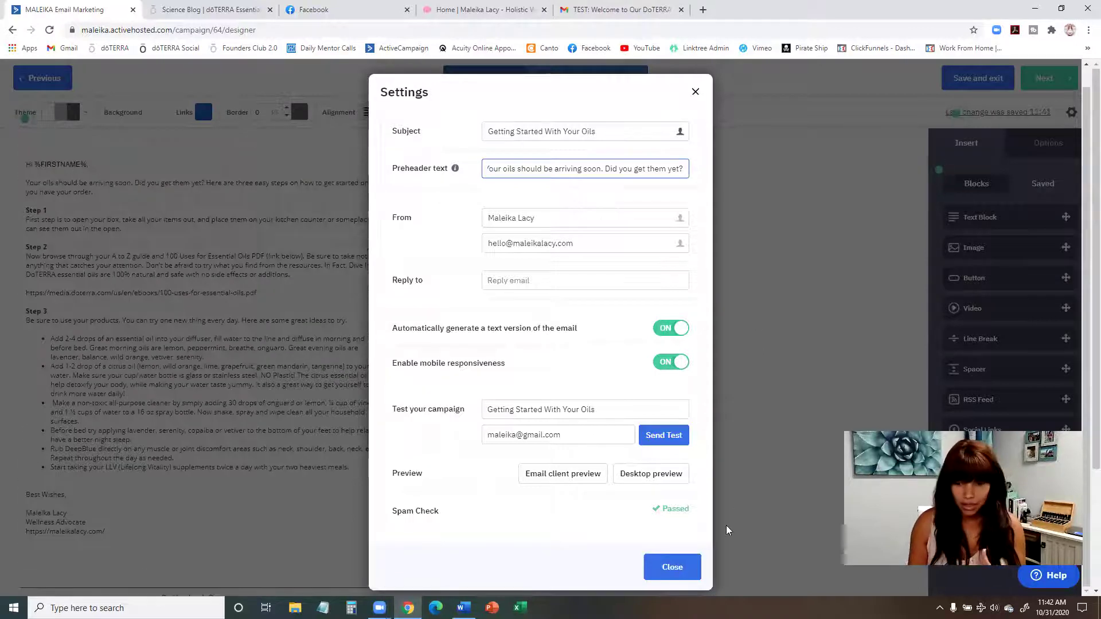
click(685, 572)
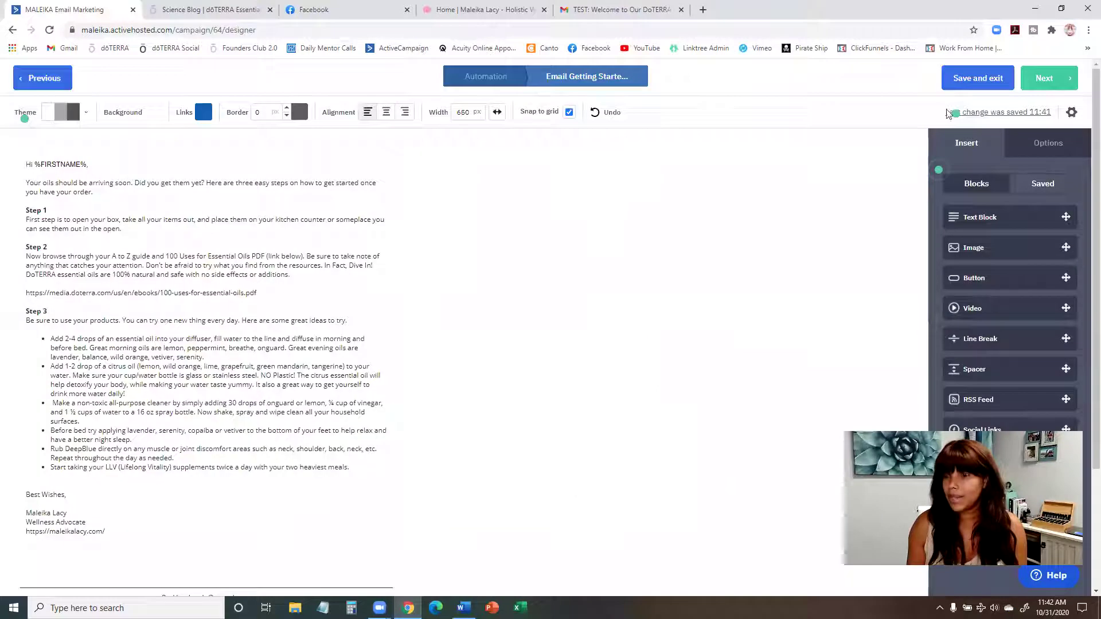
click(1052, 80)
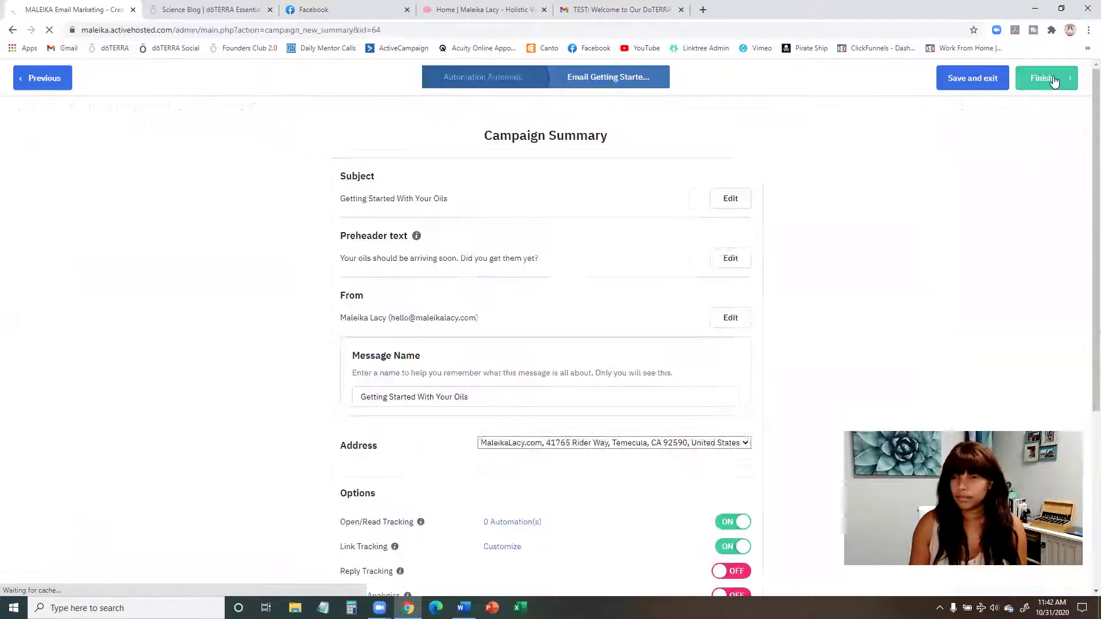
Step: Finish the Getting Started With Your Oils email and save it as the step after the 3-day wait
click(1044, 78)
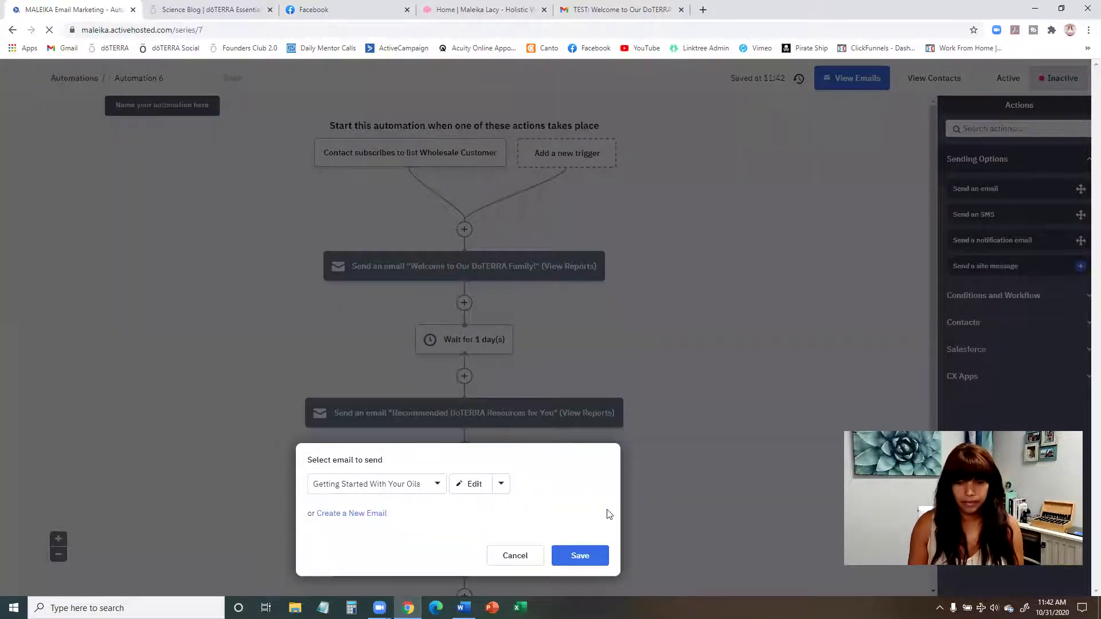
click(582, 561)
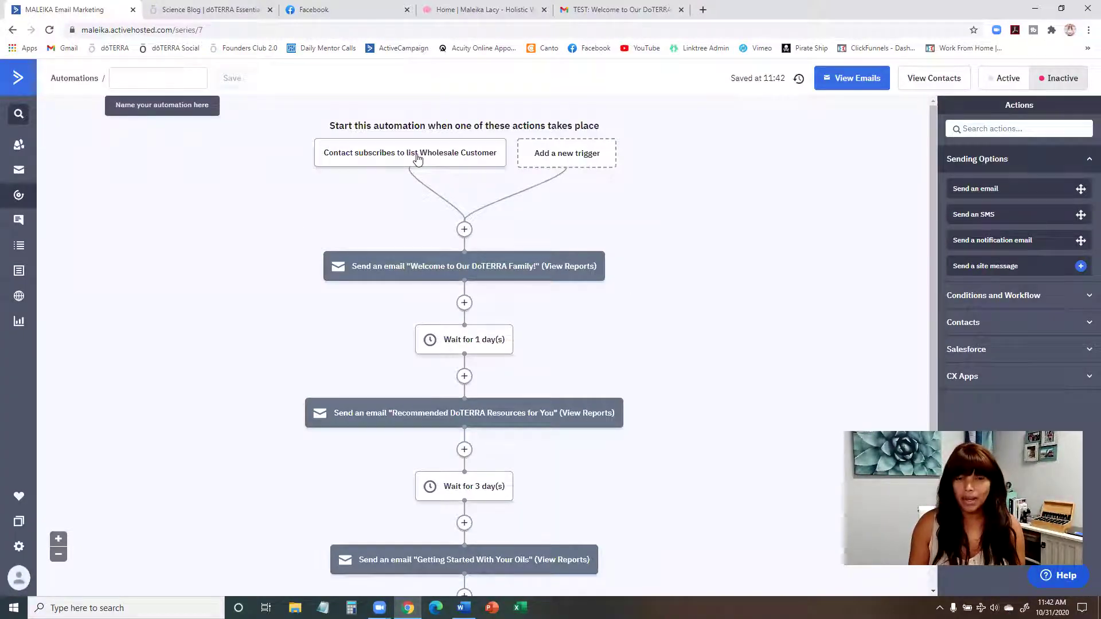
Step: Look over the workflow's three emails and waits, then bring up the Word plan at Email Day 7
mouse_move(430, 161)
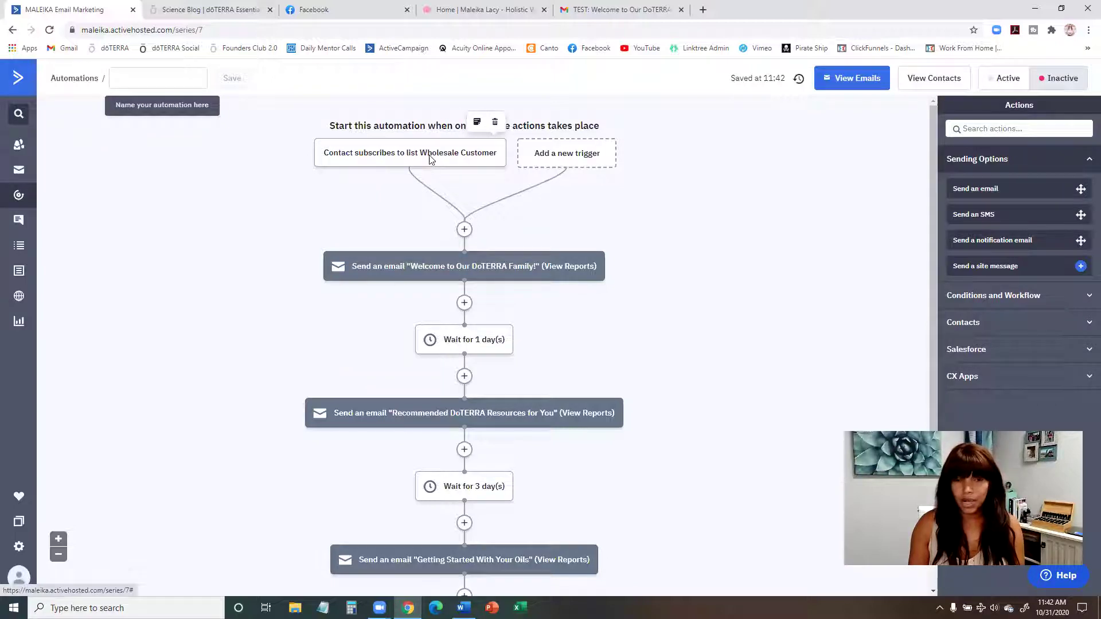
scroll(430, 161, down, 1)
scroll(422, 166, up, 1)
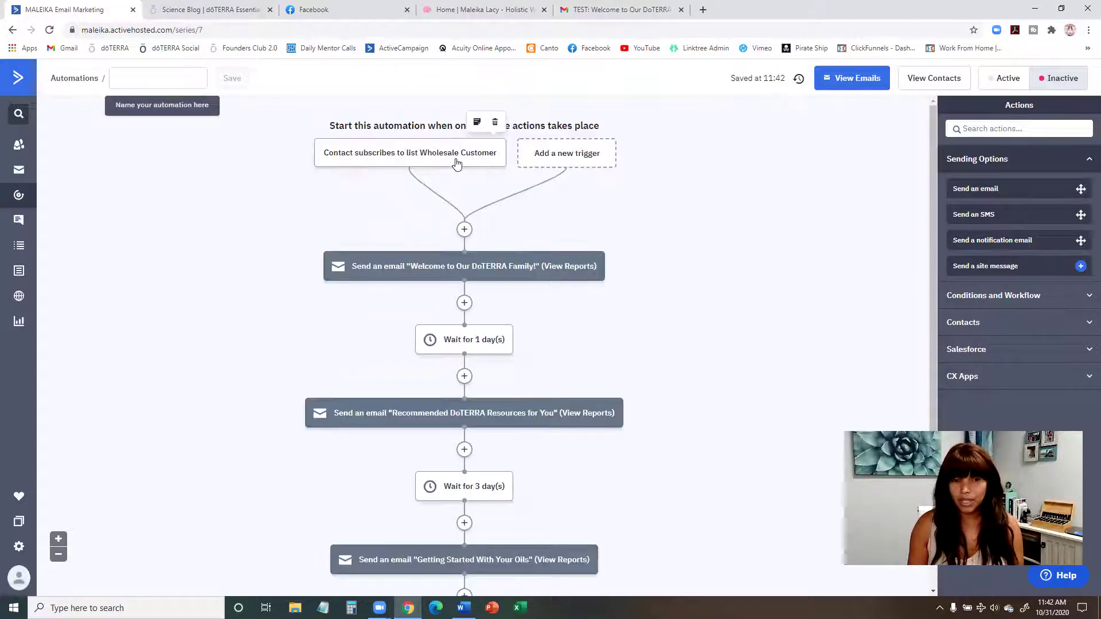
scroll(456, 164, down, 1)
mouse_move(469, 211)
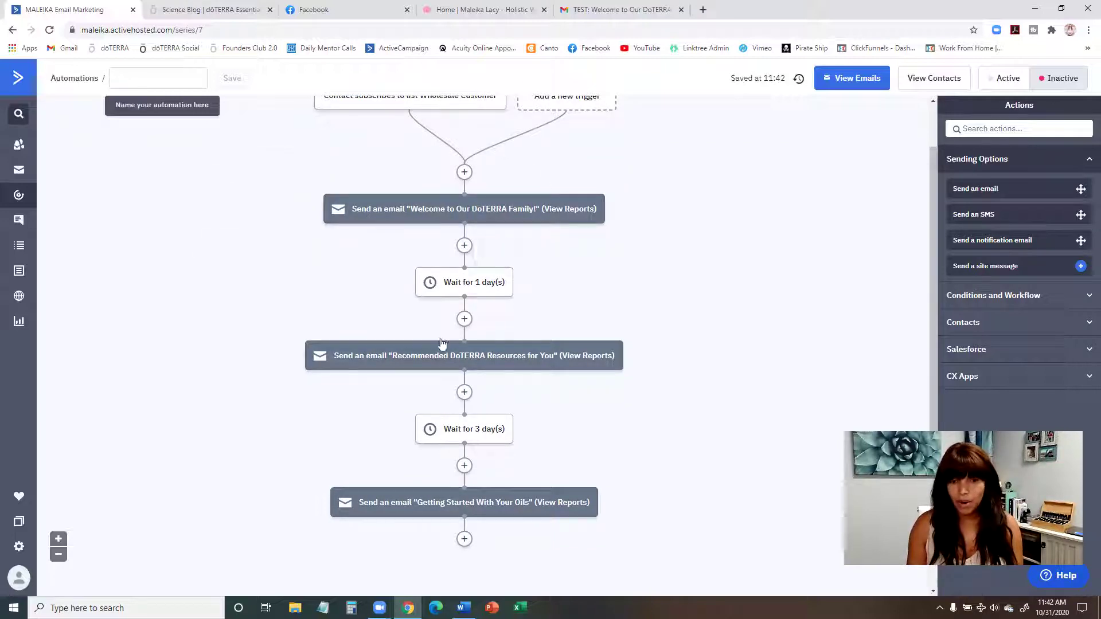
mouse_move(439, 361)
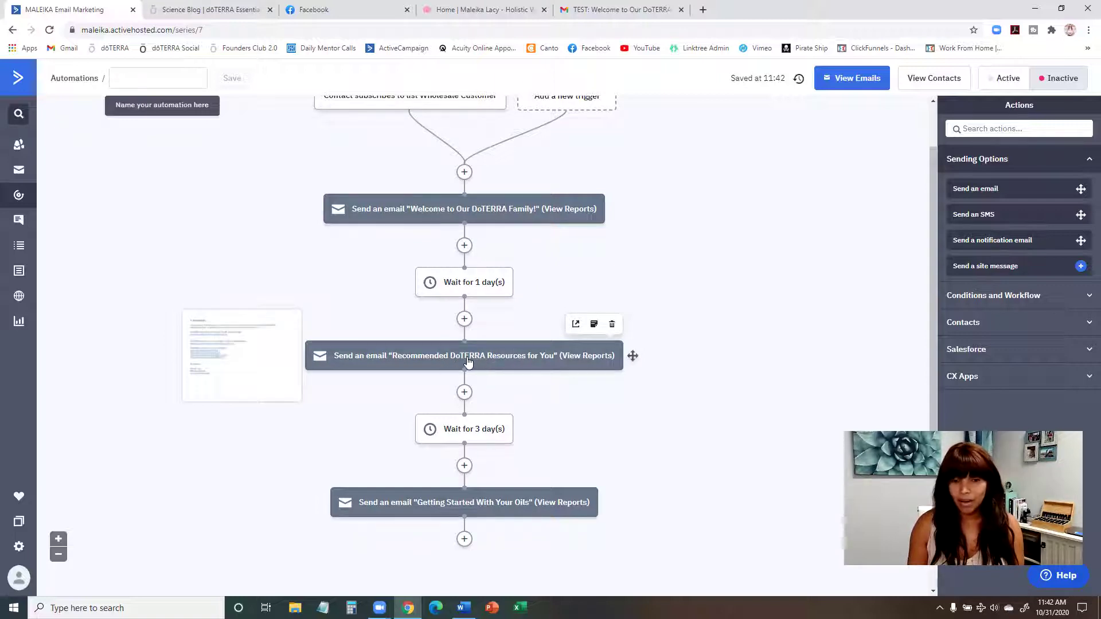
drag(459, 432, 460, 375)
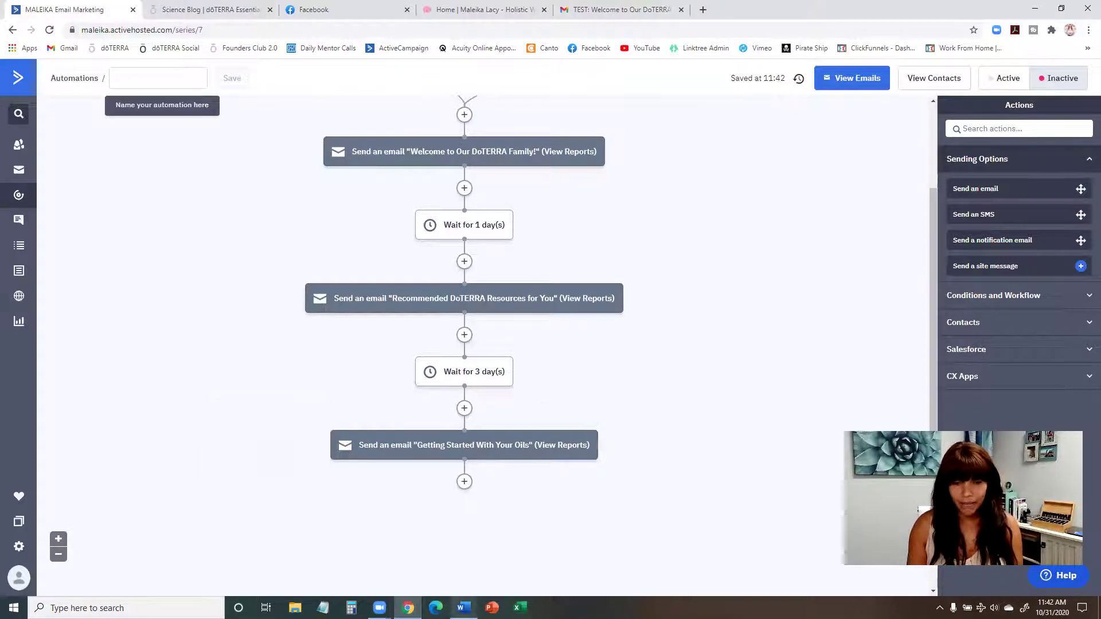
key(alt+Tab)
scroll(459, 361, down, 3)
Step: Scroll through the Word email plan and minimize it to see the automation
scroll(391, 233, up, 6)
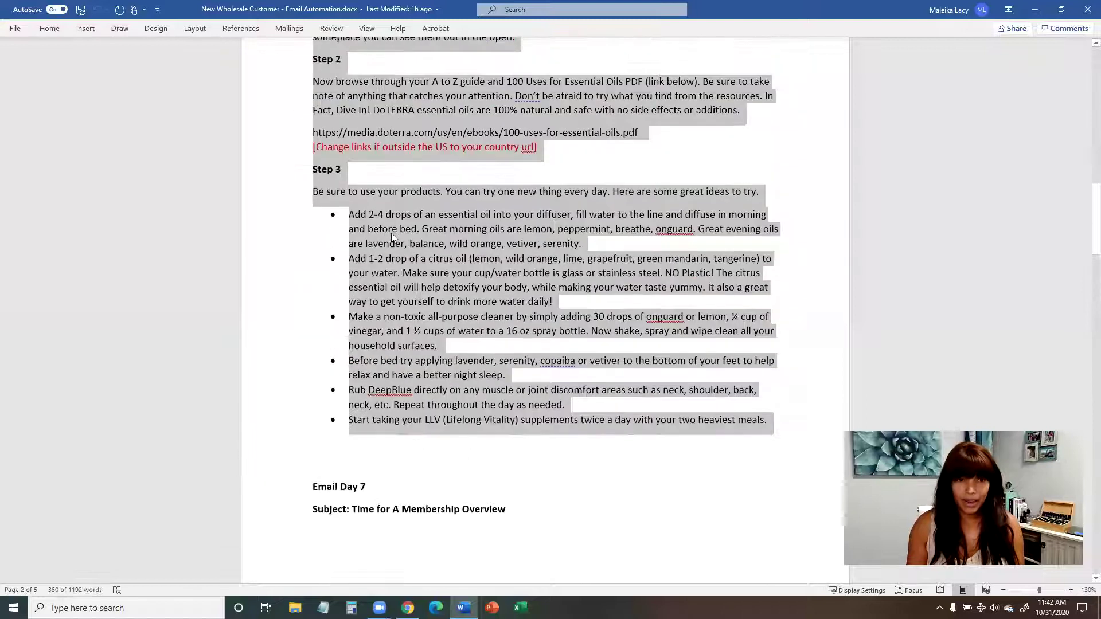
scroll(354, 475, down, 3)
scroll(355, 474, down, 3)
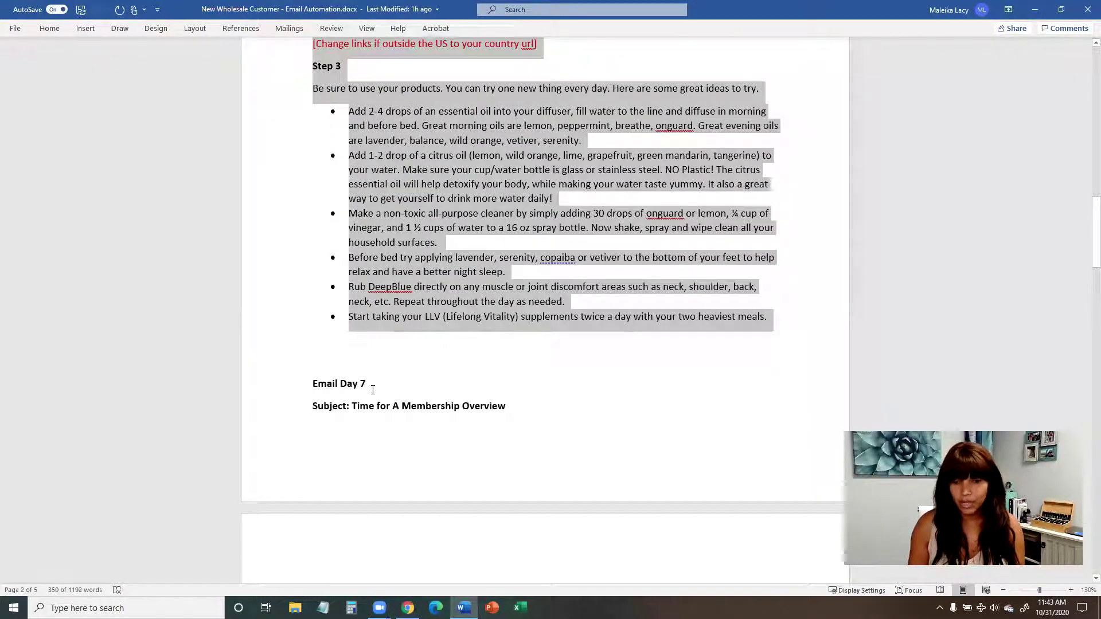
scroll(372, 390, down, 2)
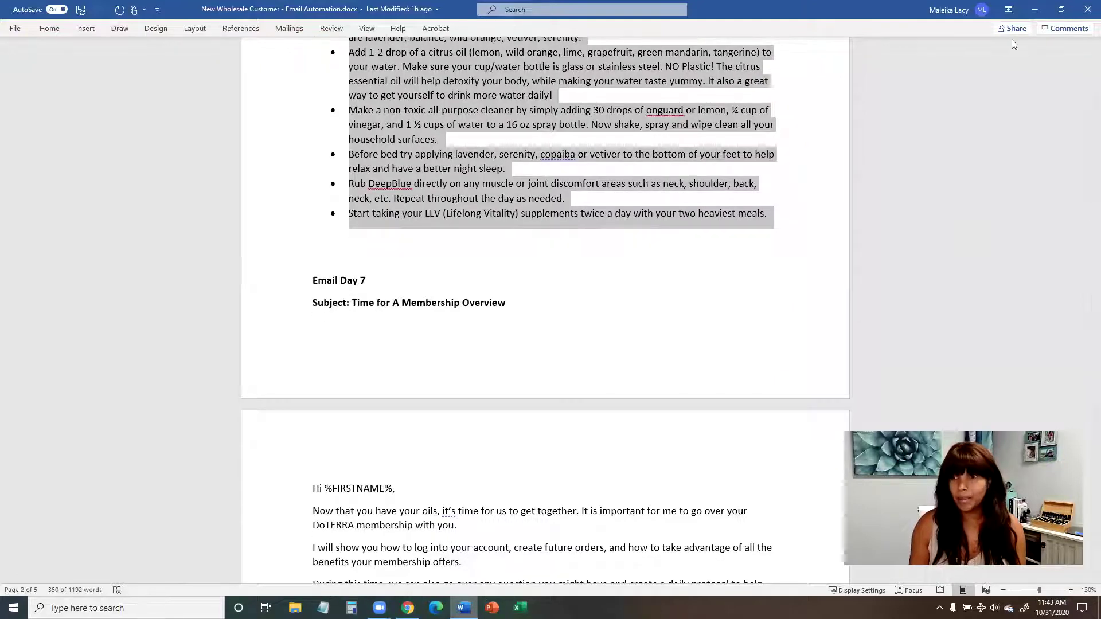
click(1032, 9)
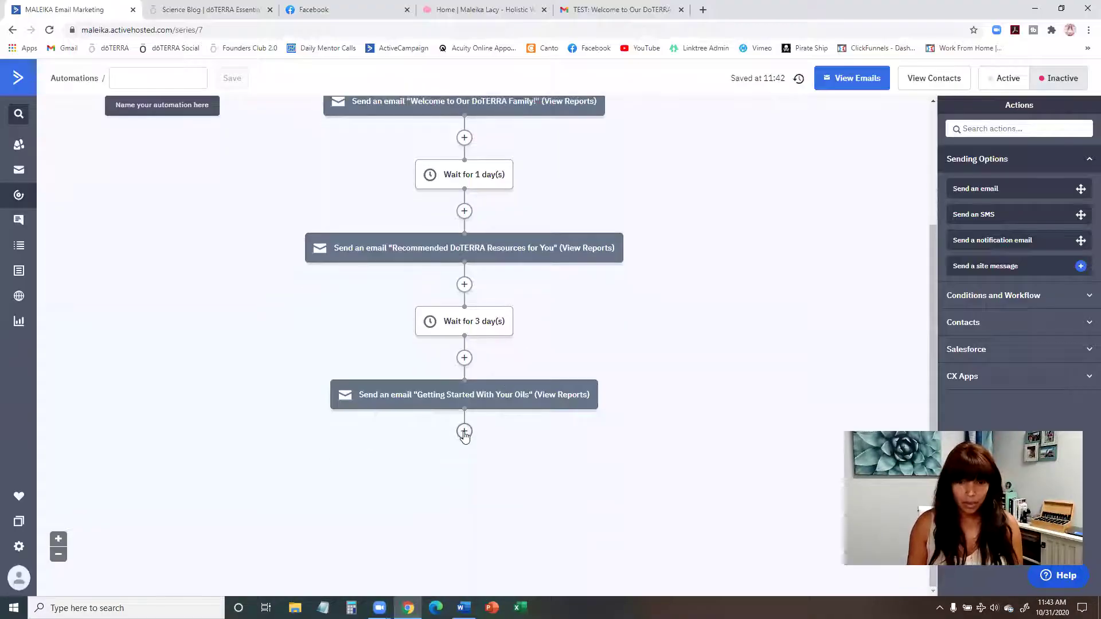
Step: Add a 2-day Wait step after the Getting Started With Your Oils email
click(464, 431)
click(425, 184)
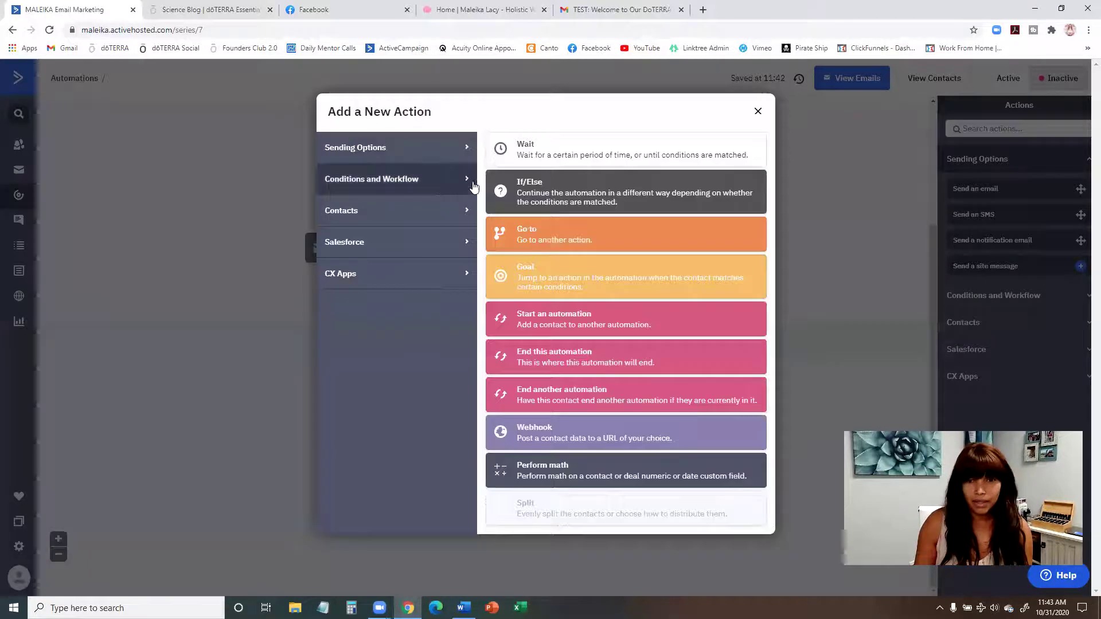
click(550, 156)
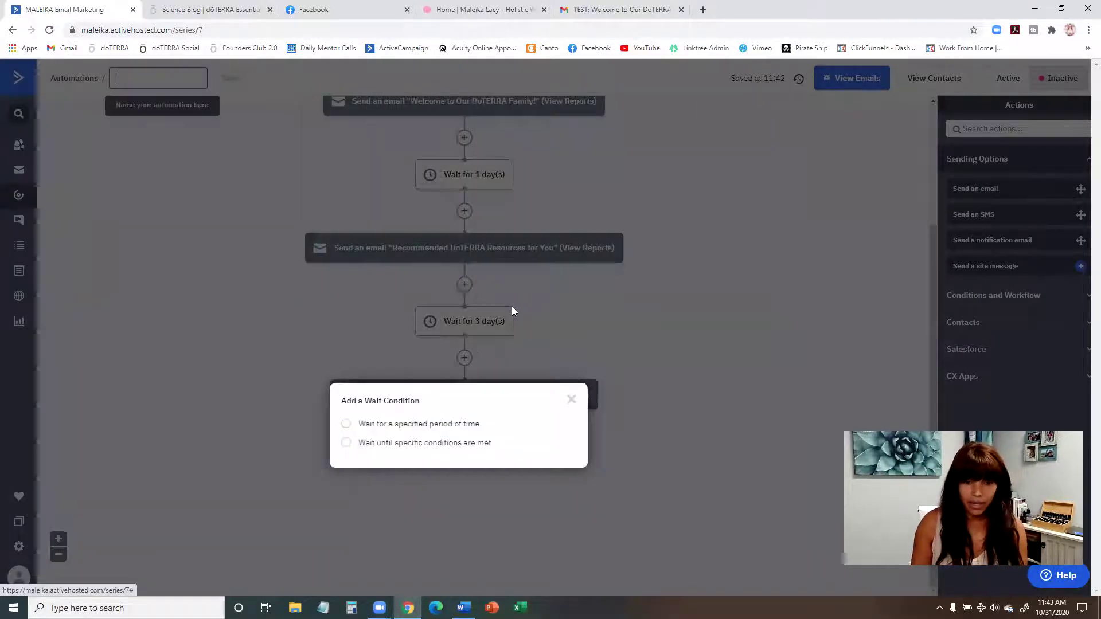
click(468, 424)
click(424, 432)
double_click(408, 432)
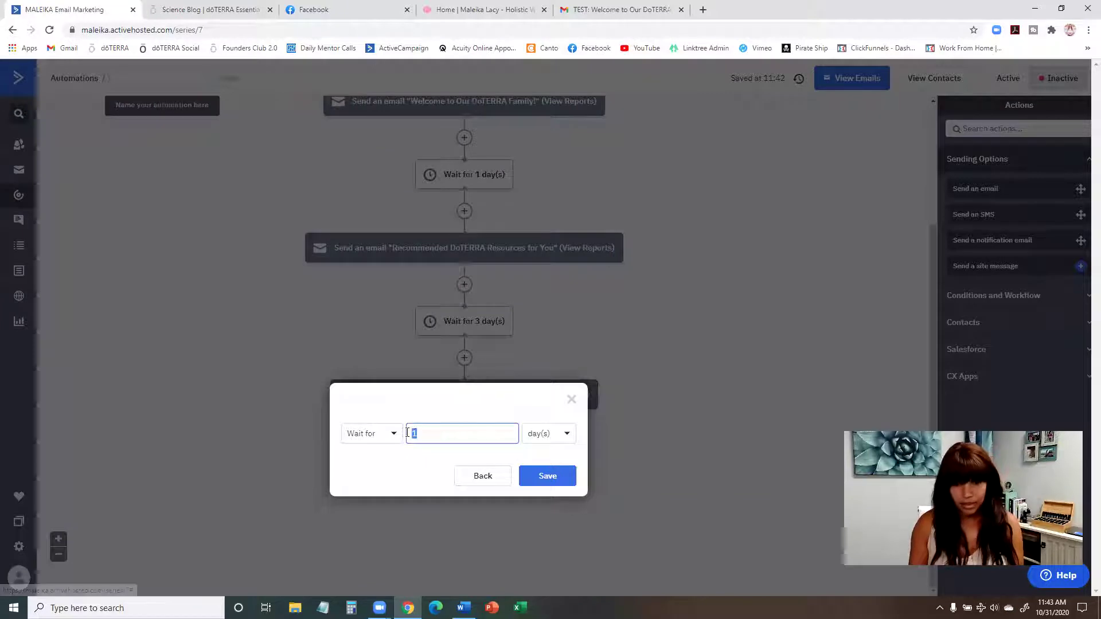
text(2)
click(547, 475)
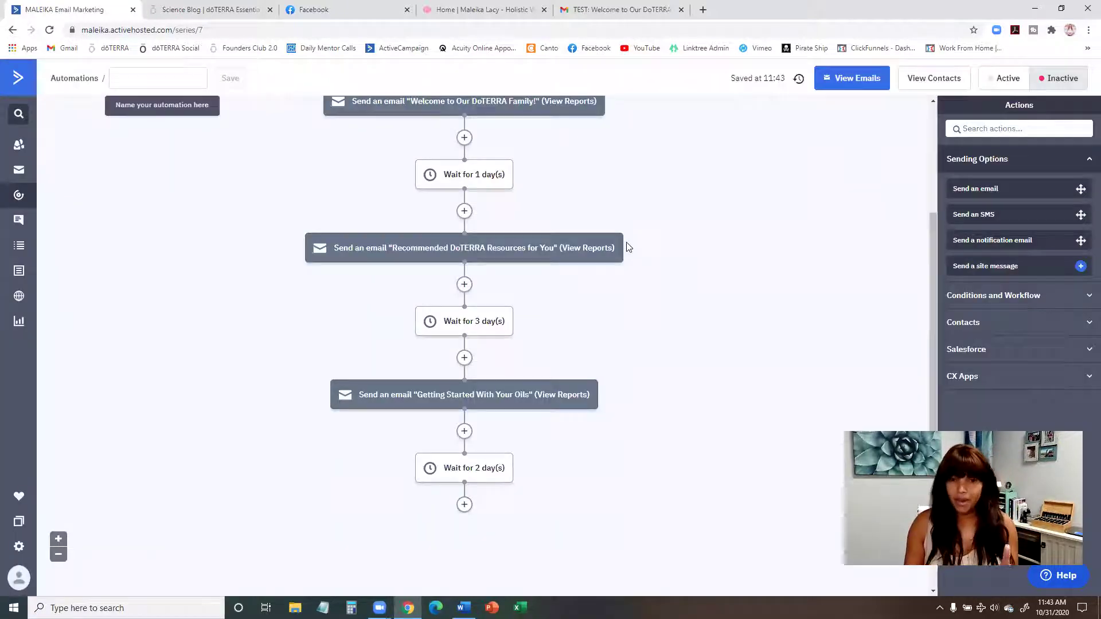
Step: Delete the trial 2-day wait step so the oils email ends the sequence
scroll(628, 246, down, 1)
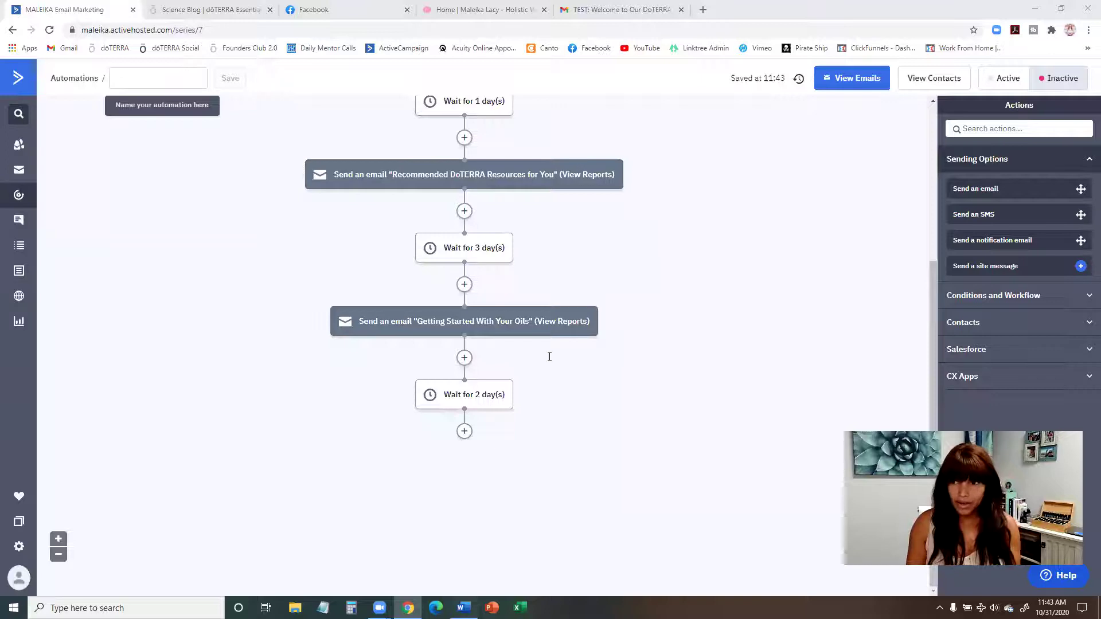
key(alt+Tab)
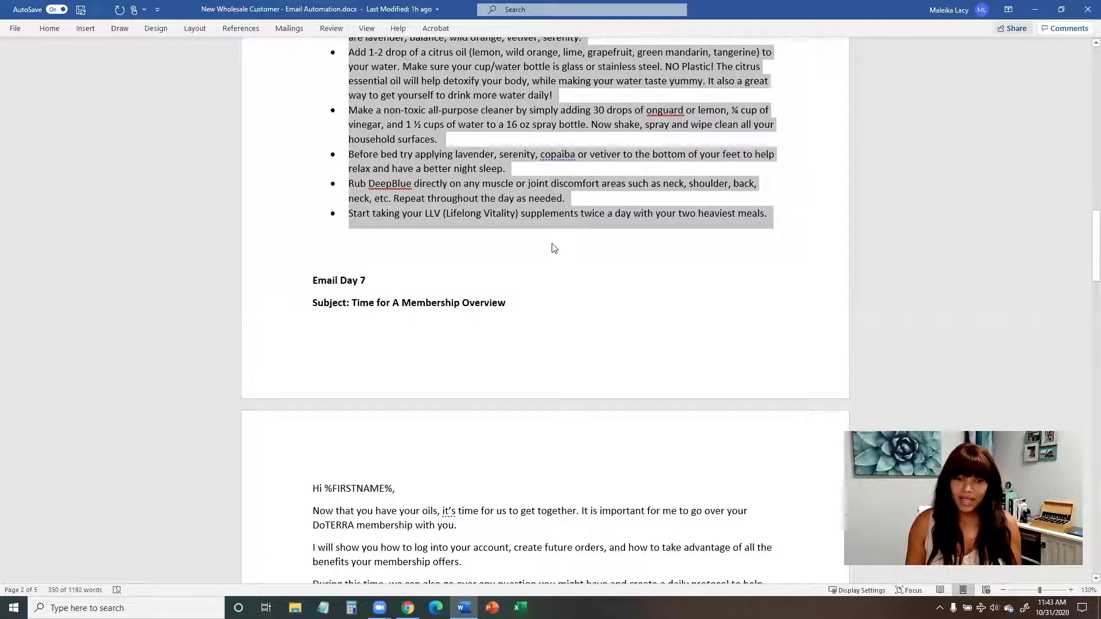
key(alt+Tab)
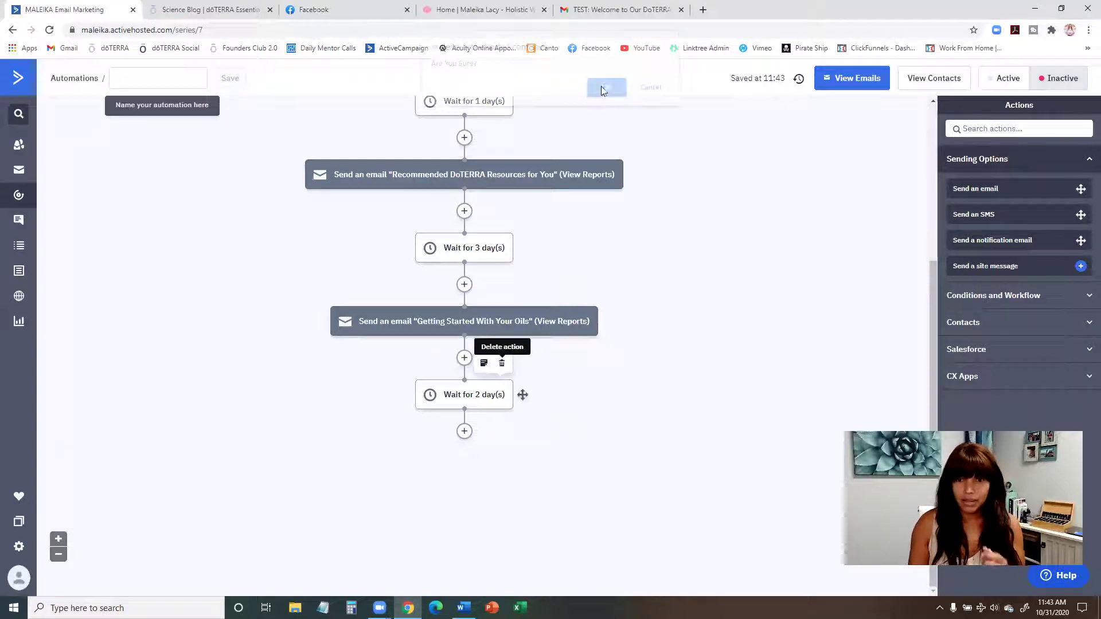
click(600, 99)
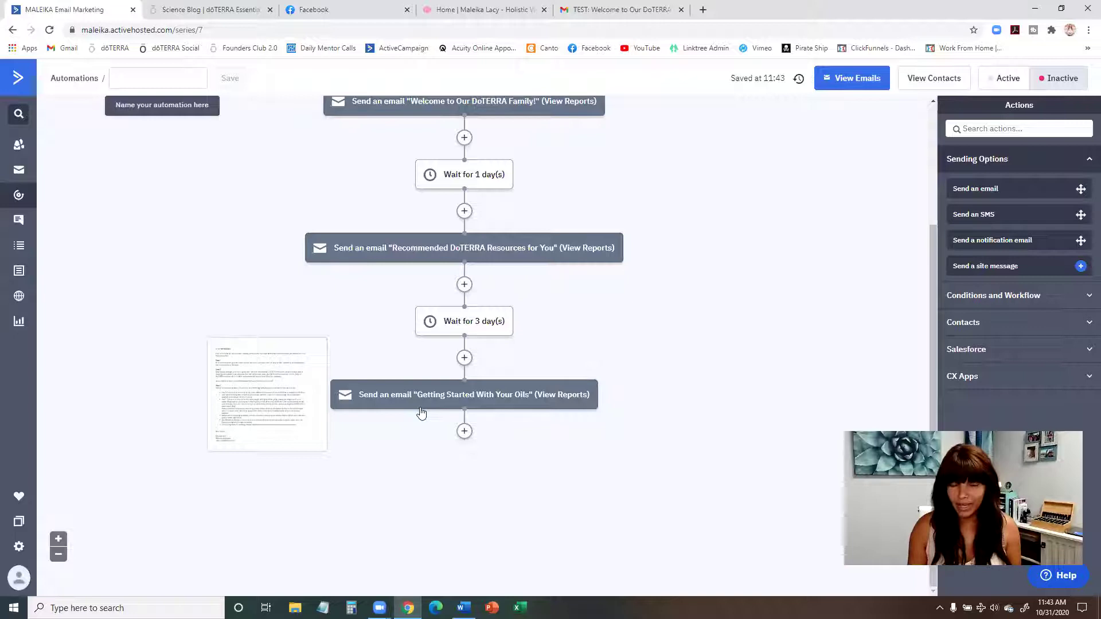
mouse_move(625, 368)
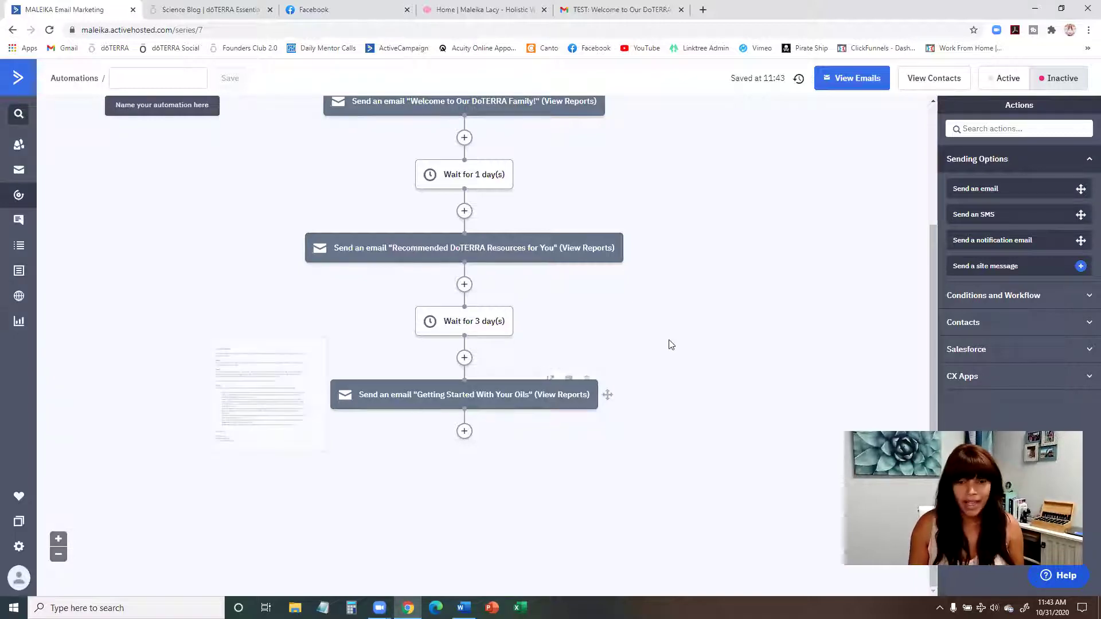
Step: Add an 'End this automation' step after the Getting Started With Your Oils email
click(464, 432)
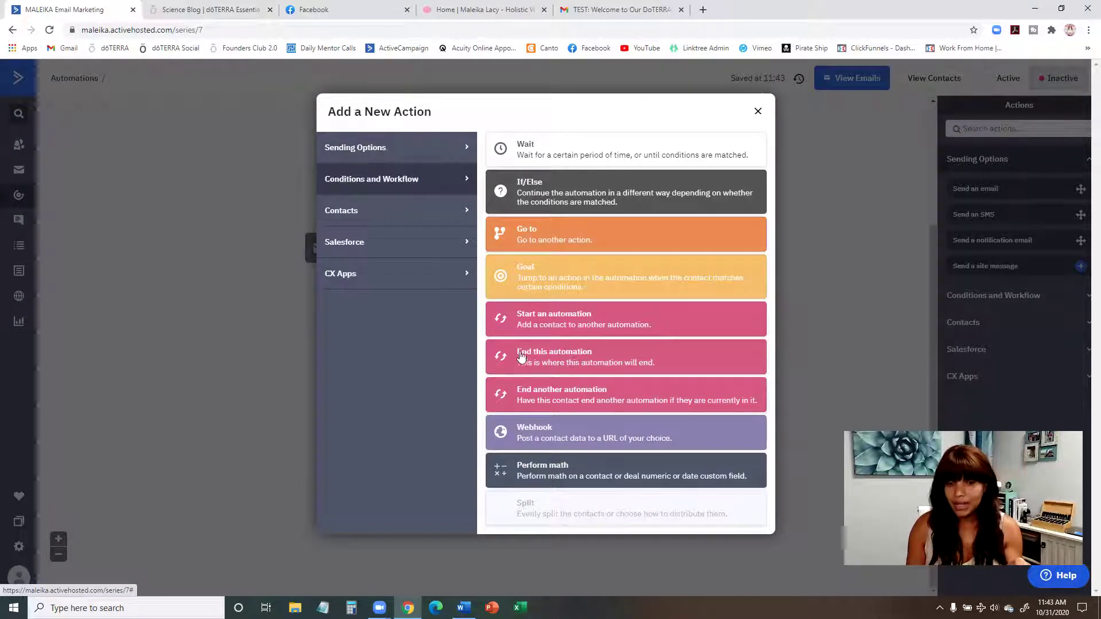
click(585, 360)
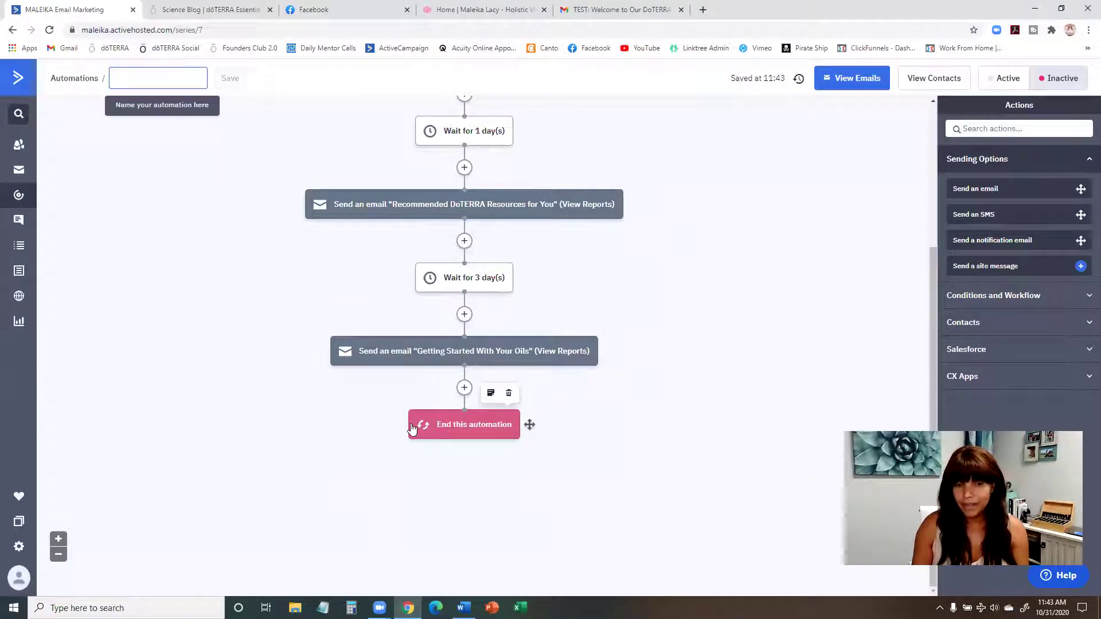
scroll(546, 425, up, 4)
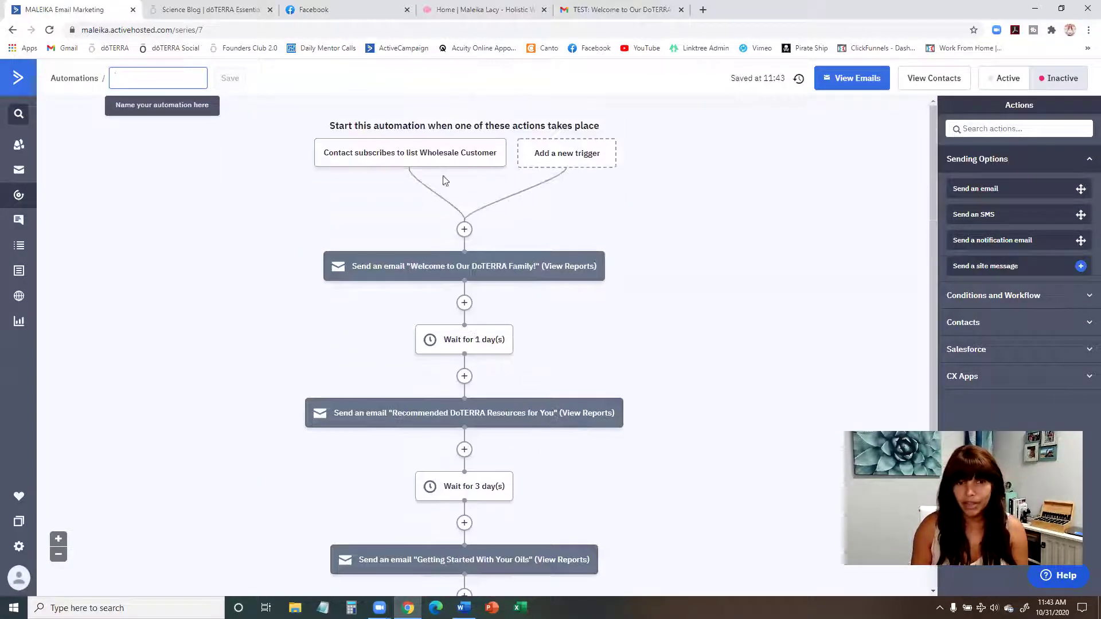
scroll(449, 182, down, 4)
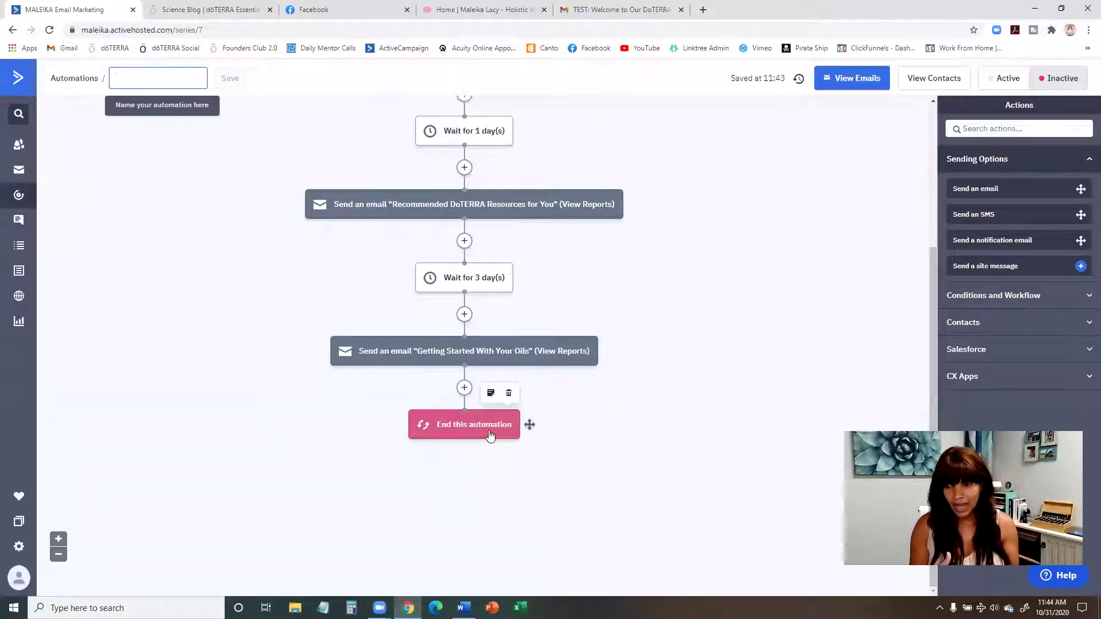
scroll(538, 403, up, 4)
scroll(526, 484, down, 4)
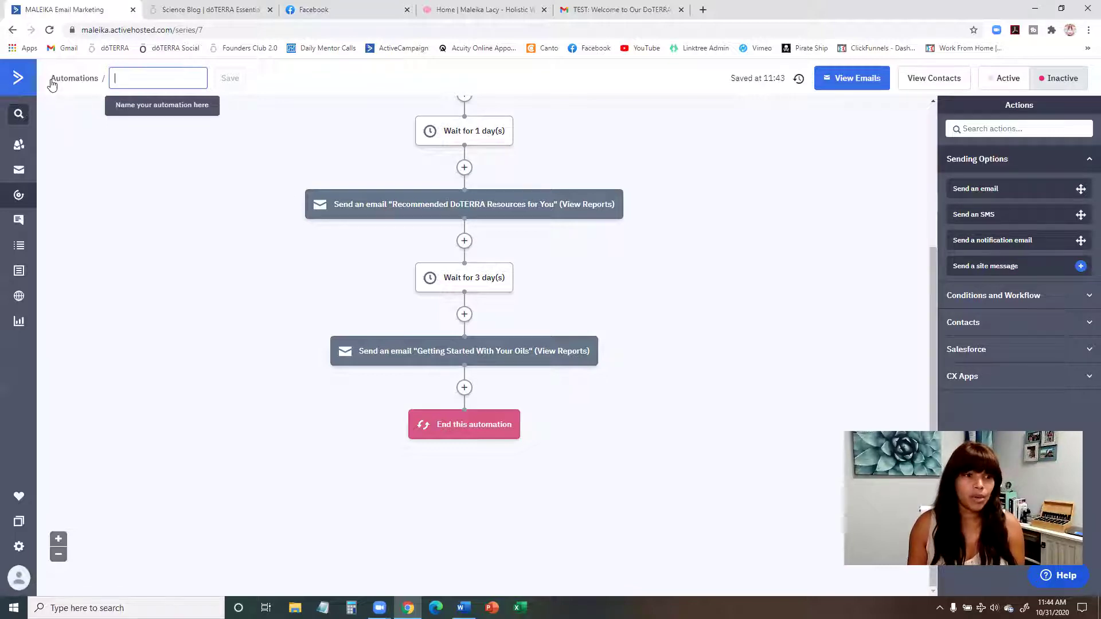
Step: Rename the automation to 'New Wholesale Customer 14 Day Welcome' and save the title
click(123, 80)
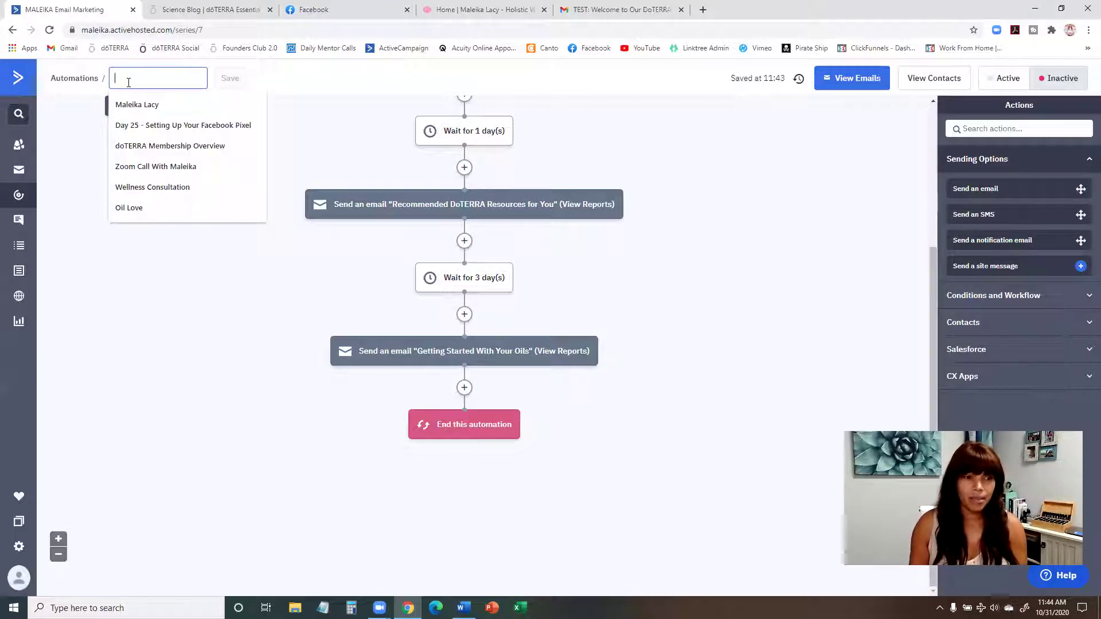
text(W)
key(BackSpace)
text(New Wholesal)
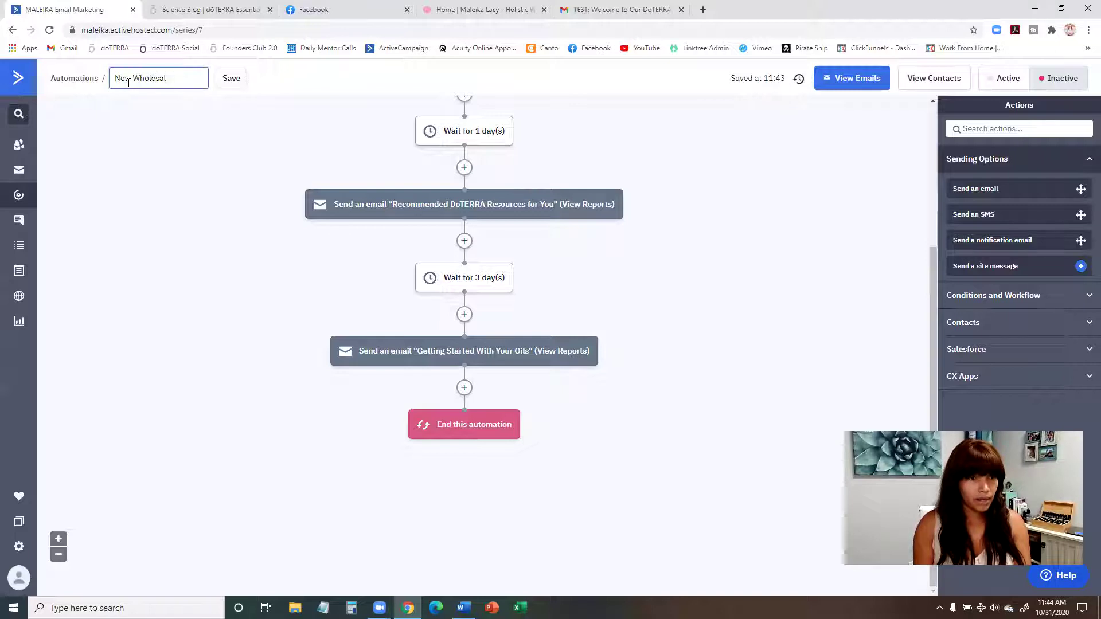
text(e Custome)
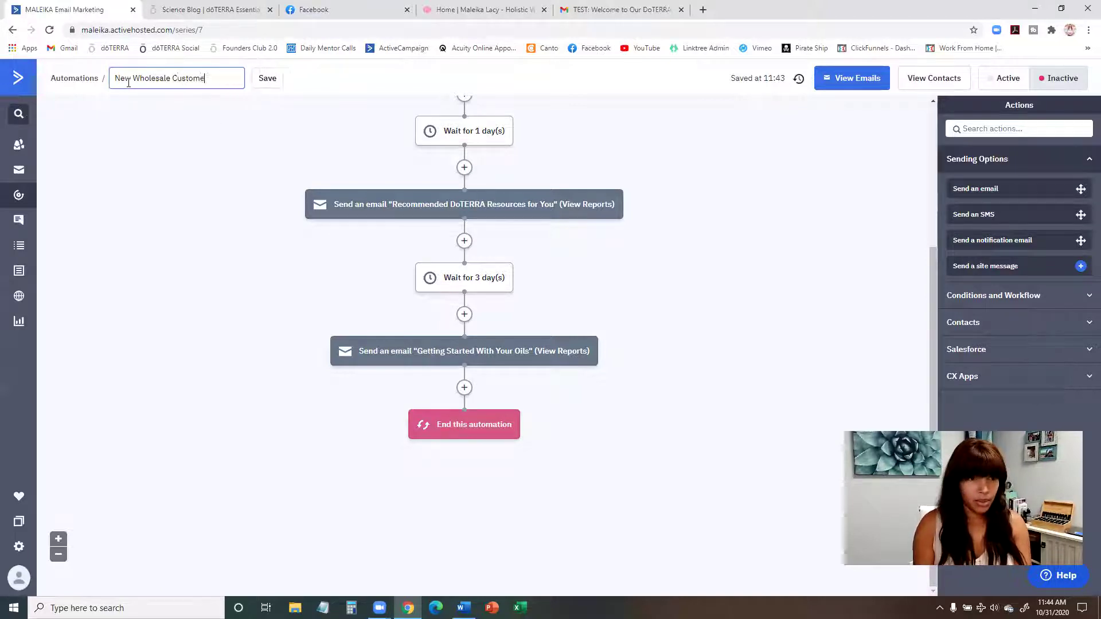
text(r 1)
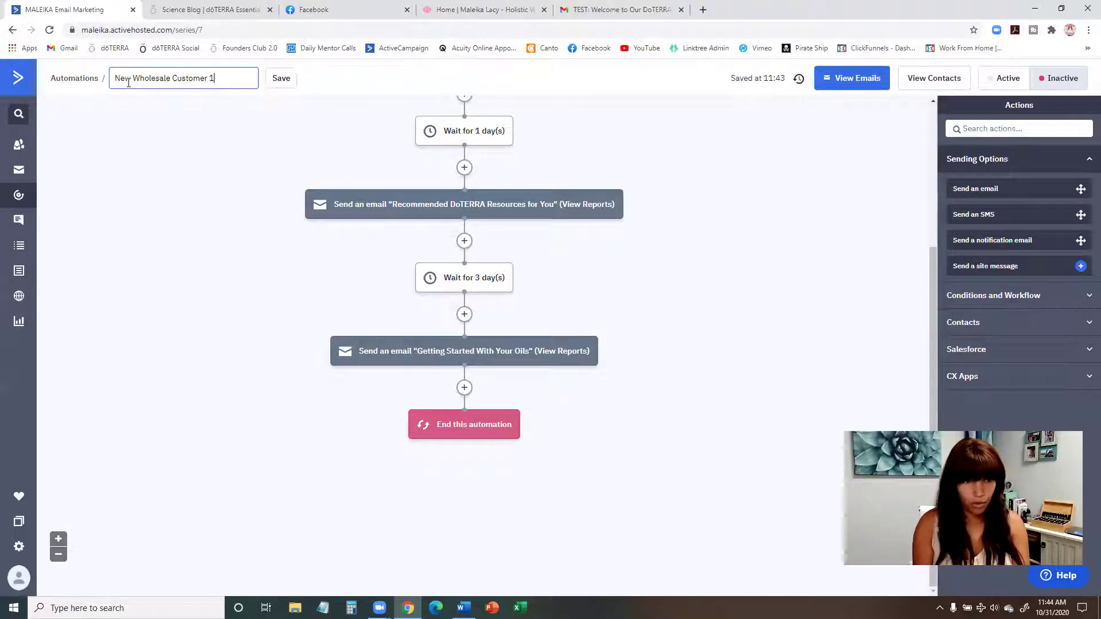
text(4 Day Welcome)
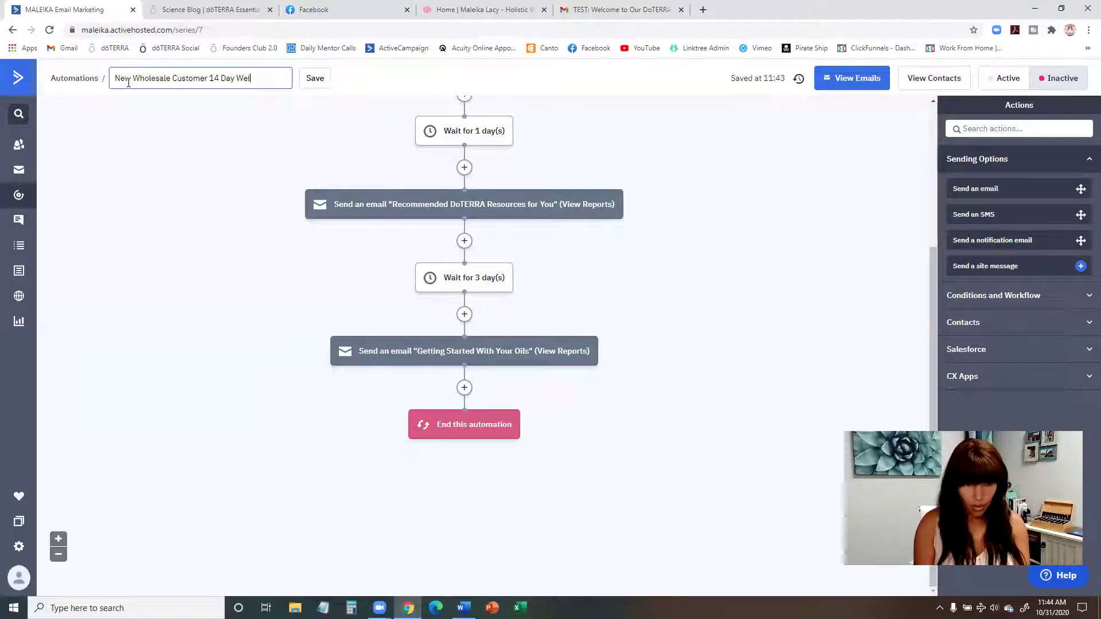
click(346, 78)
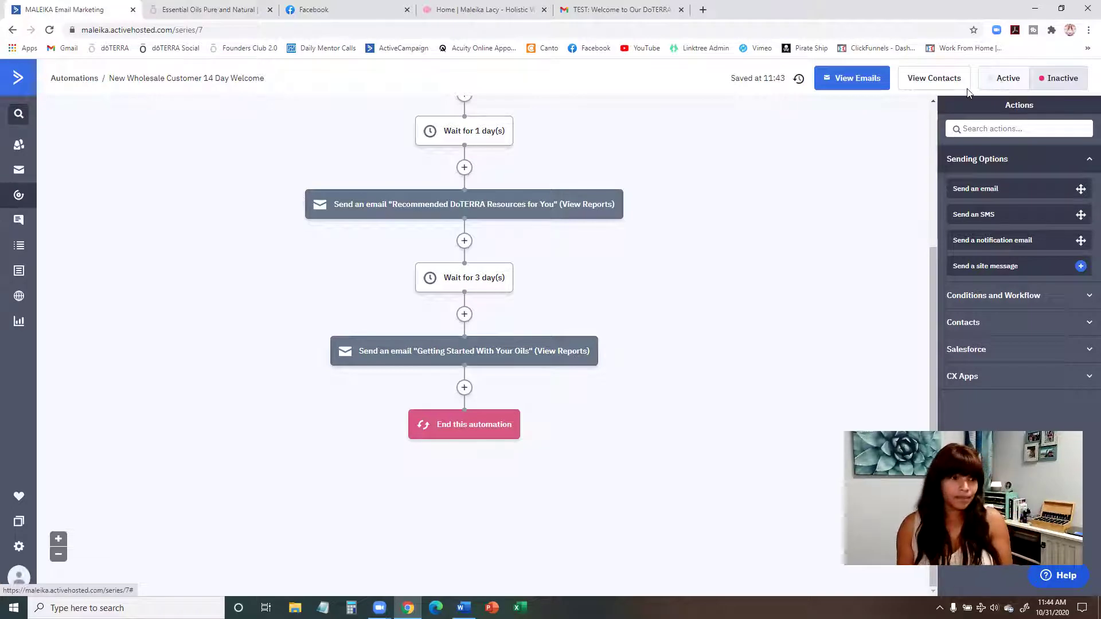
Step: Open the Wholesale Customer list from the Lists page to view its single contact
click(15, 250)
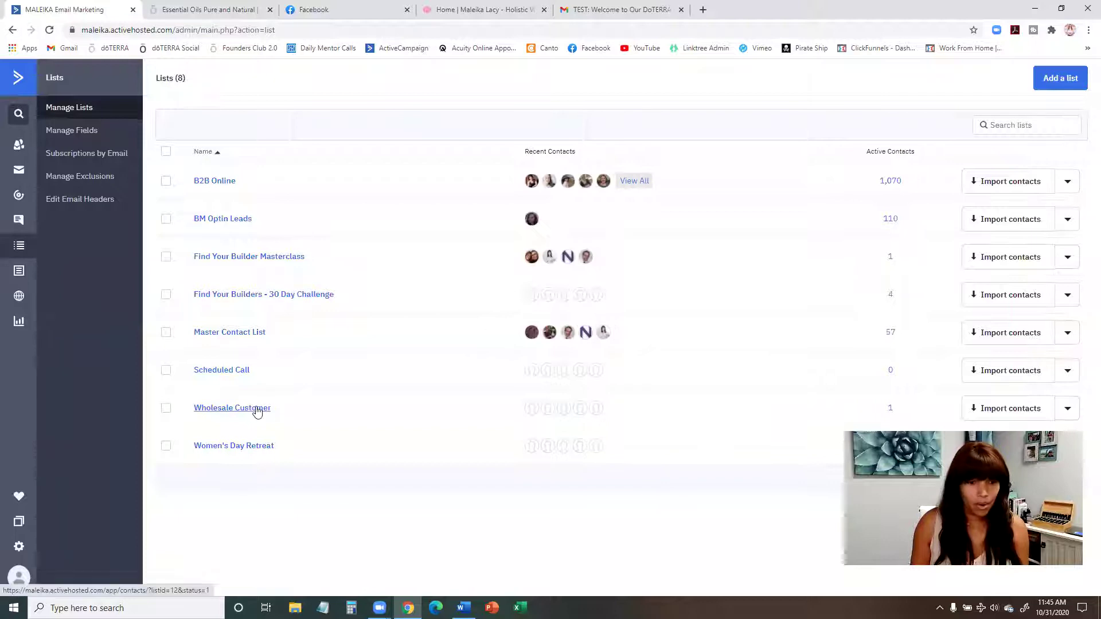
click(257, 409)
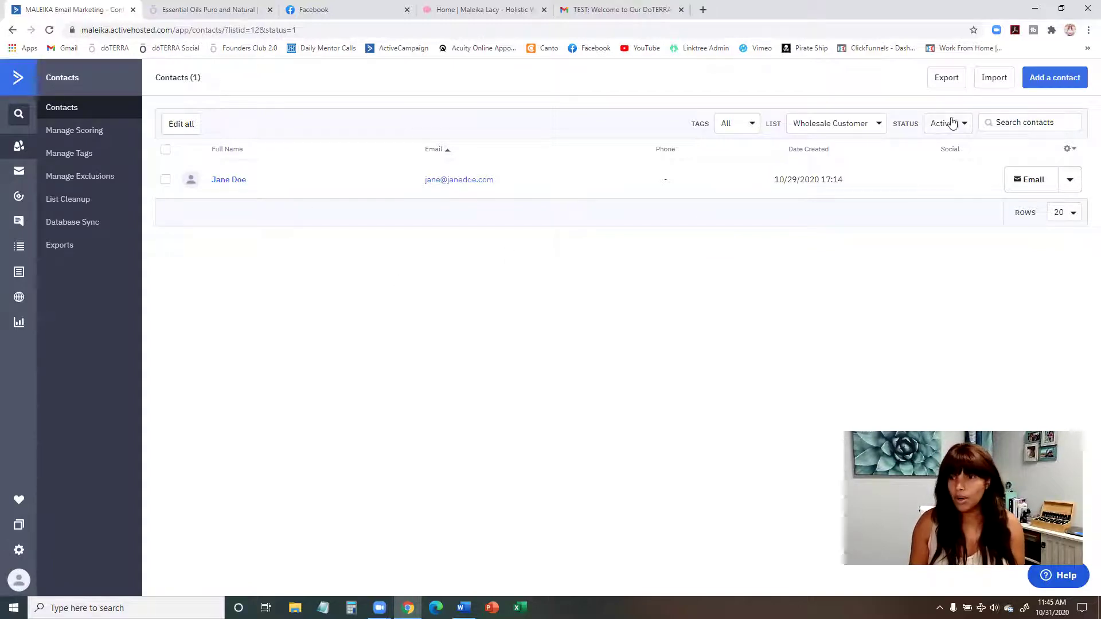
click(994, 87)
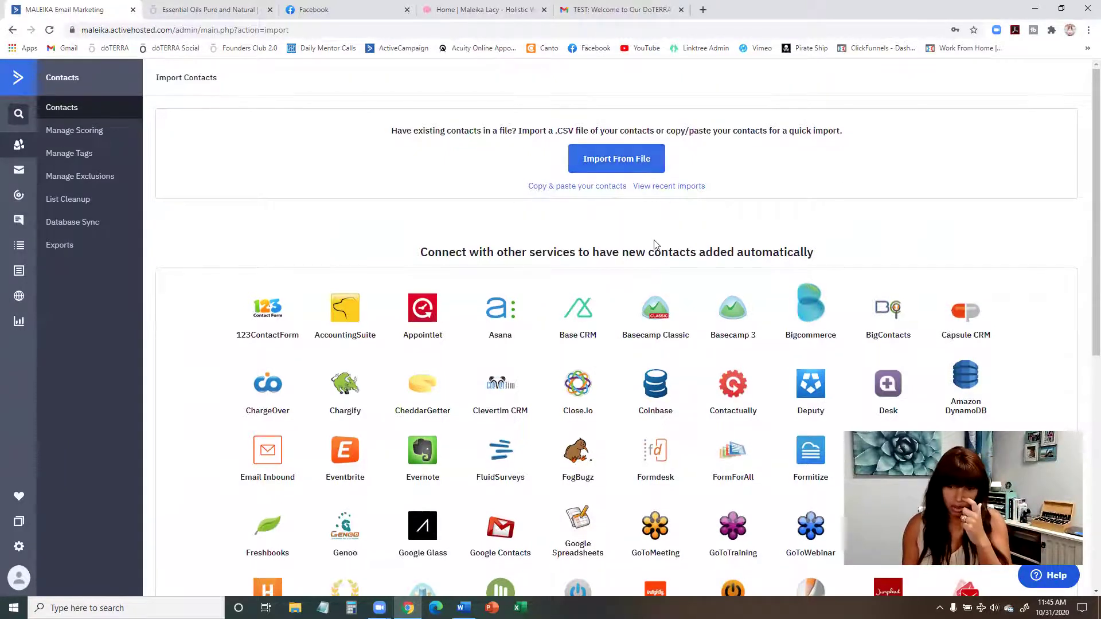
scroll(657, 245, down, 3)
scroll(654, 244, up, 3)
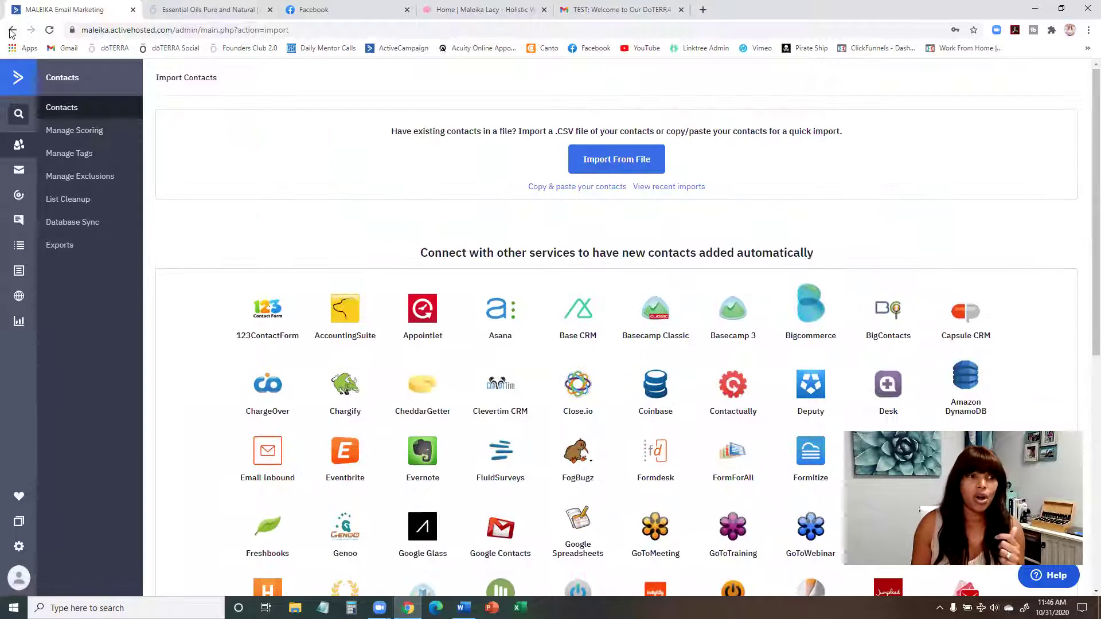
click(12, 30)
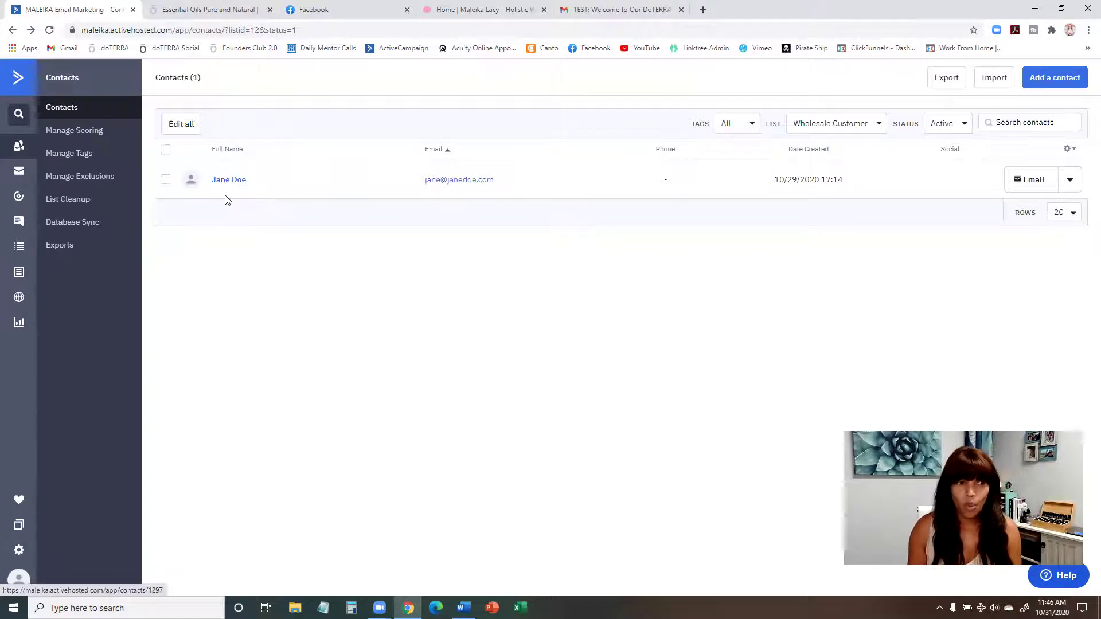
Step: Open the New Wholesale Customer 14 Day Welcome automation from the Automations overview
click(19, 200)
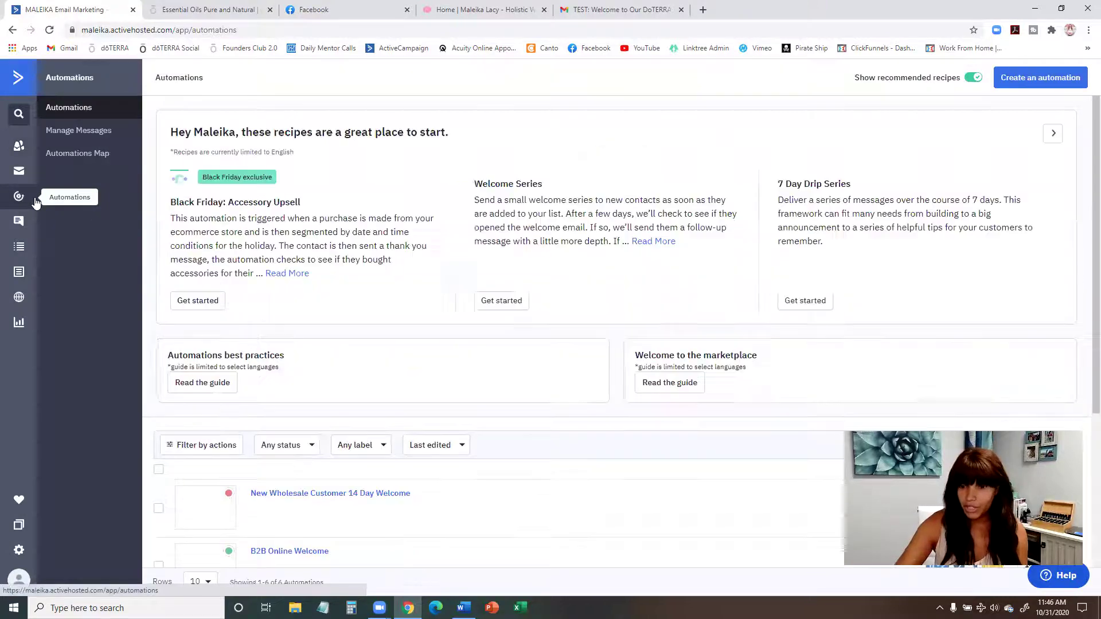
scroll(492, 355, down, 4)
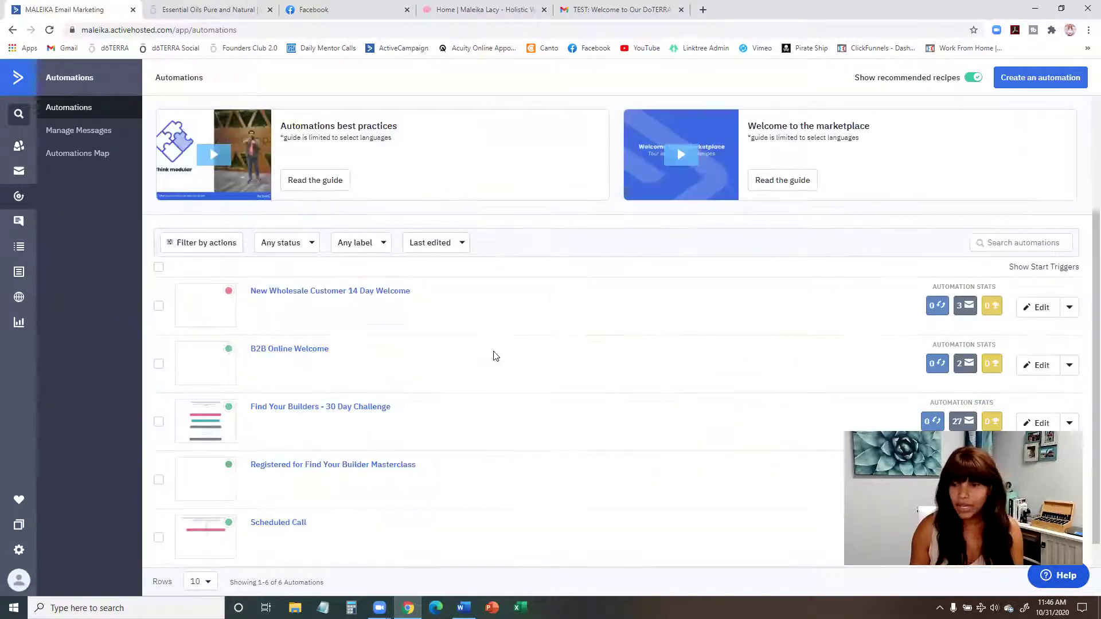
click(375, 293)
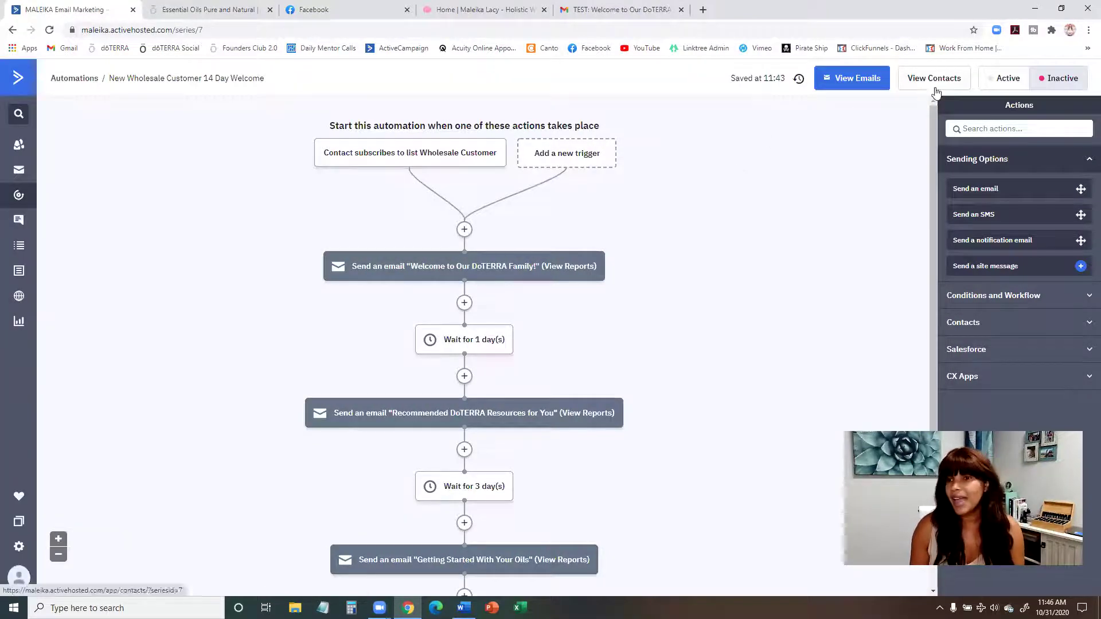
Step: Switch the automation to Active, then go to the Lists page
click(1001, 80)
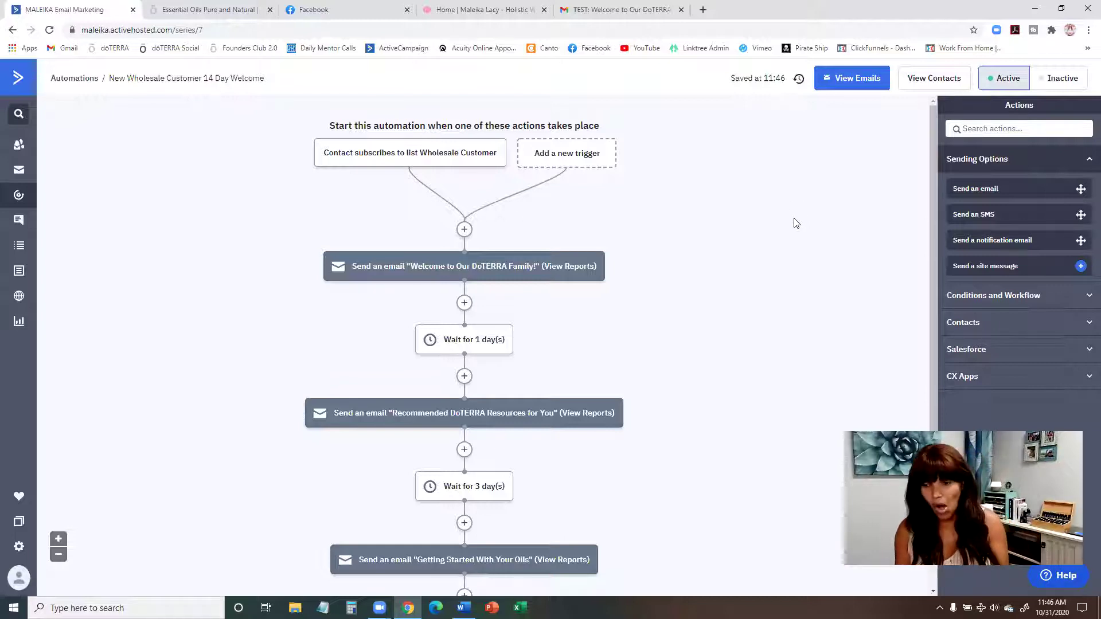
click(20, 246)
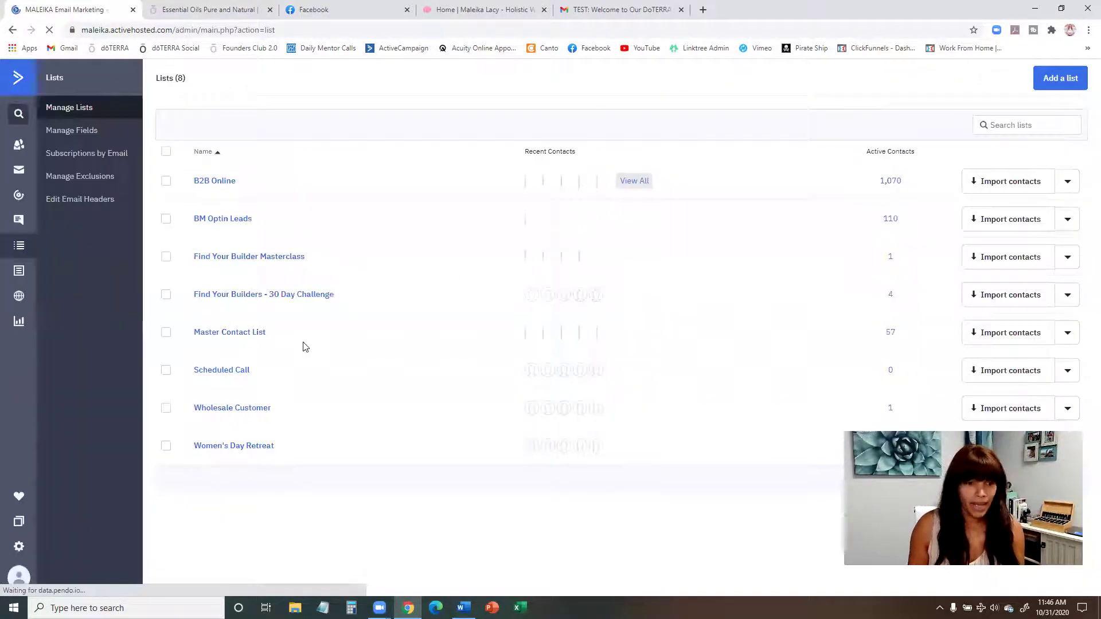
Step: View the Wholesale Customer list's one existing contact record, then return to the list's contacts
click(242, 409)
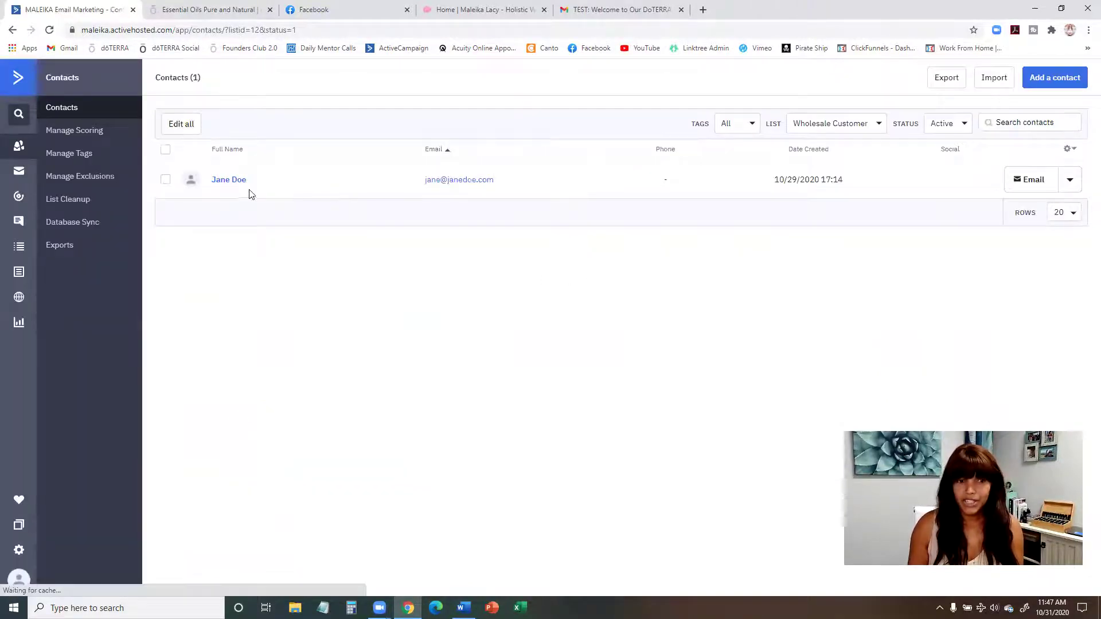
click(229, 180)
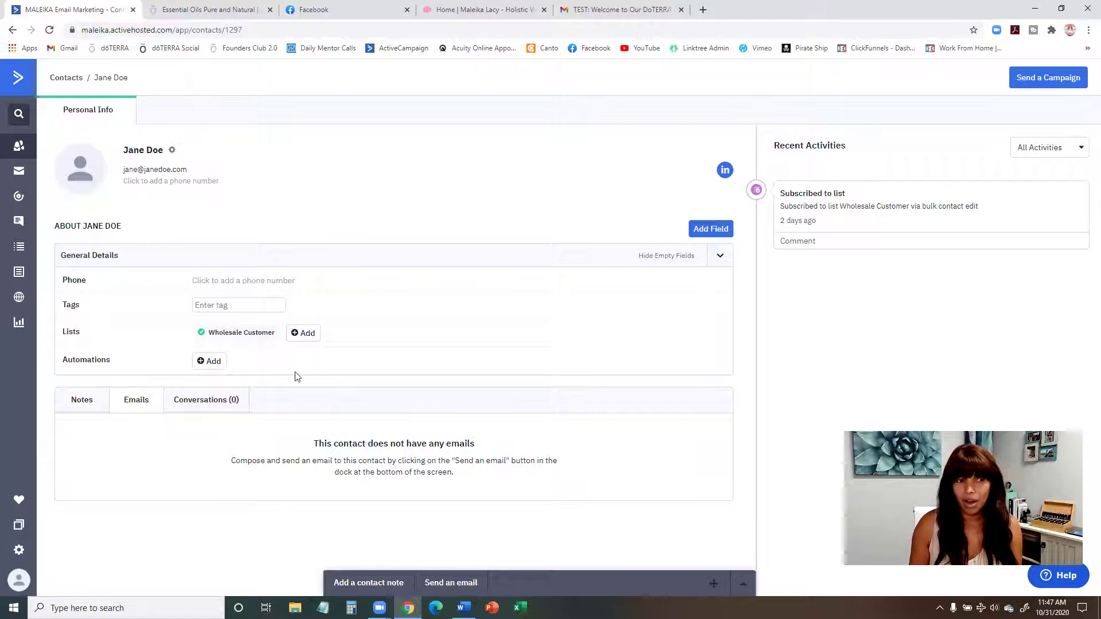
click(12, 33)
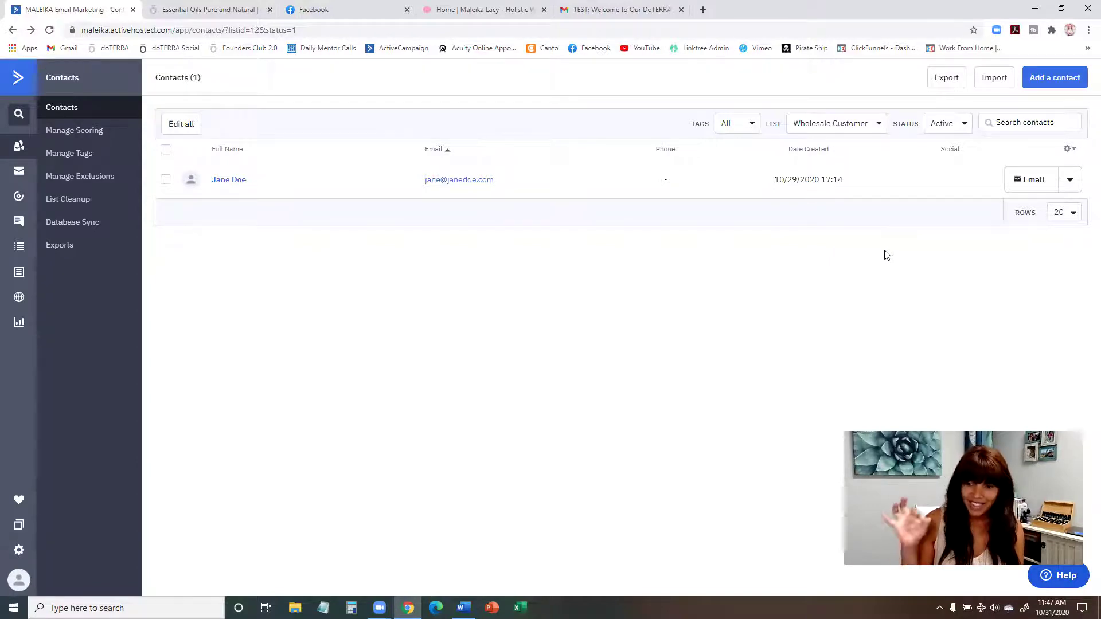
Step: Create a new test contact with its e-mail address, first name and last name
click(1047, 77)
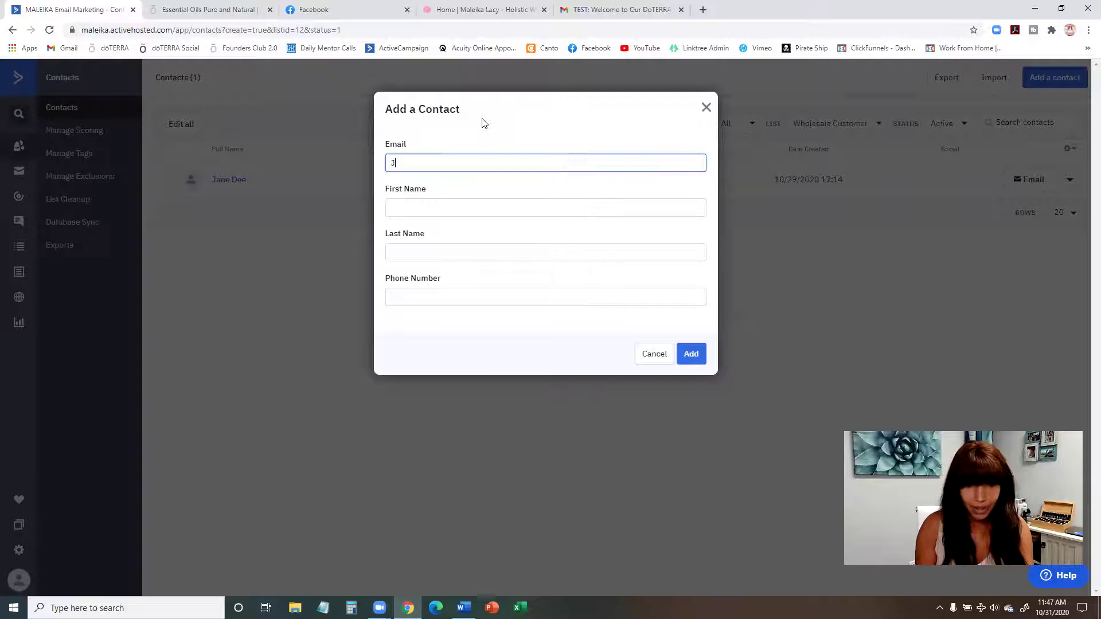
text(ohn@jo)
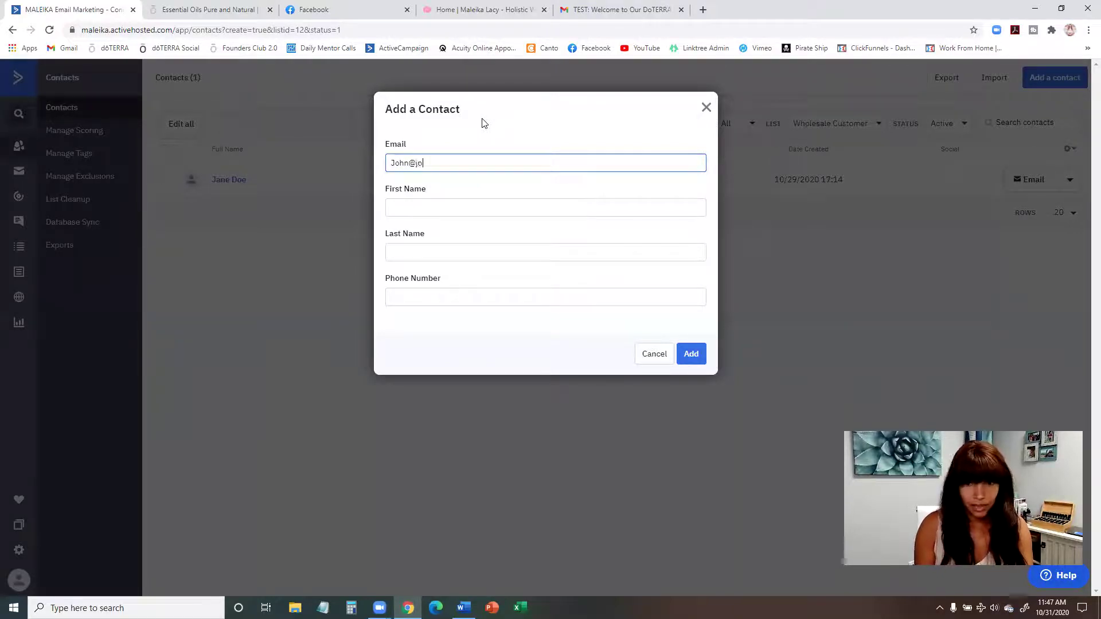
text(hndoe.com)
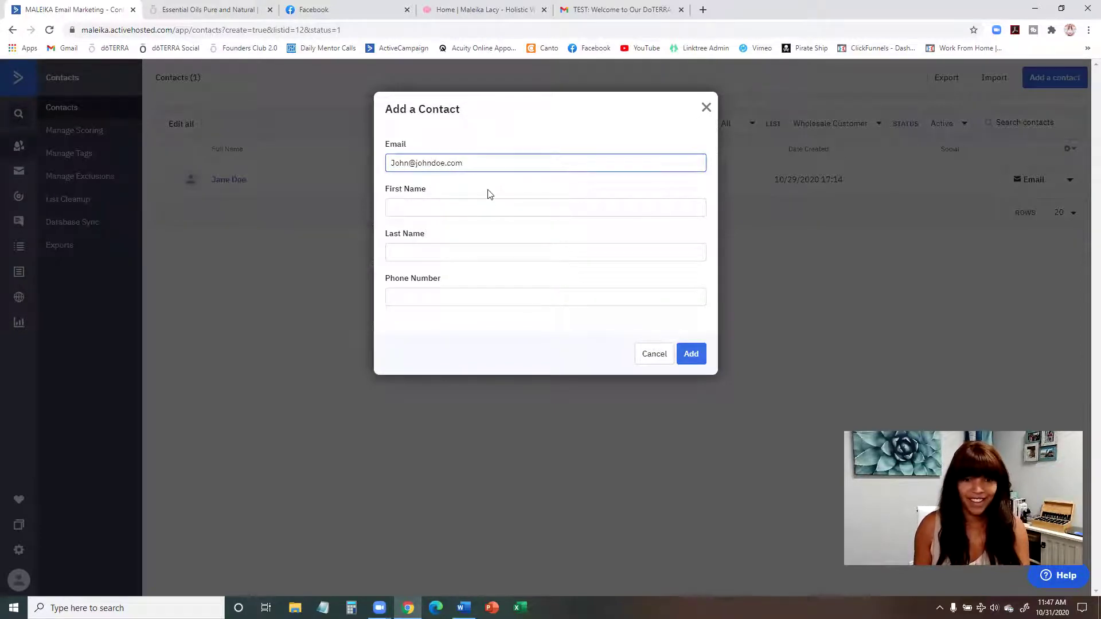
click(492, 206)
text(JO)
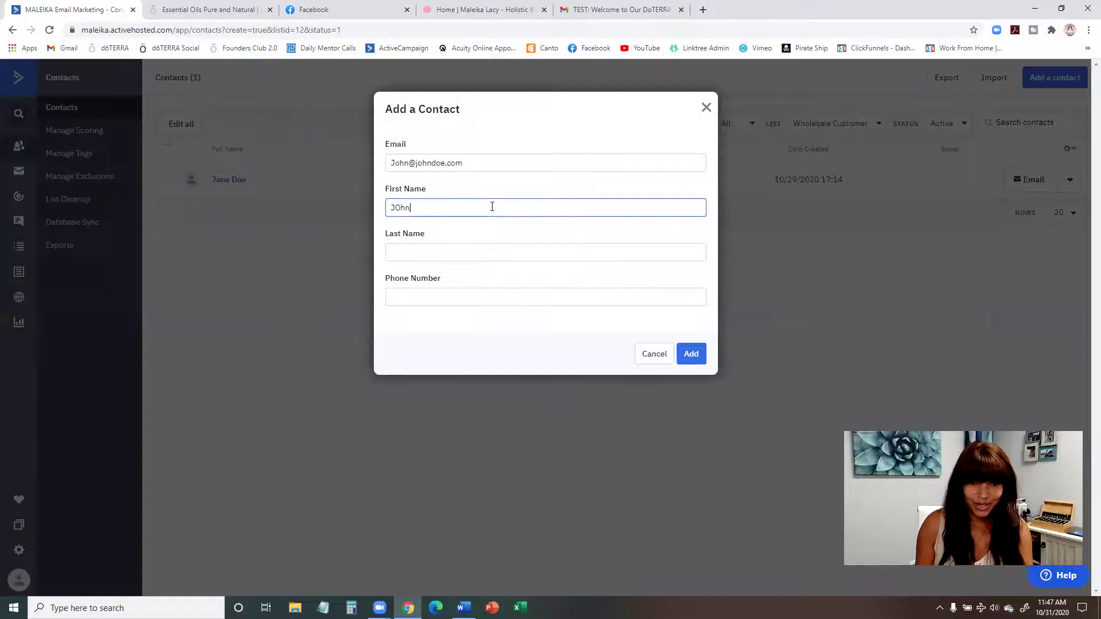
text(hn)
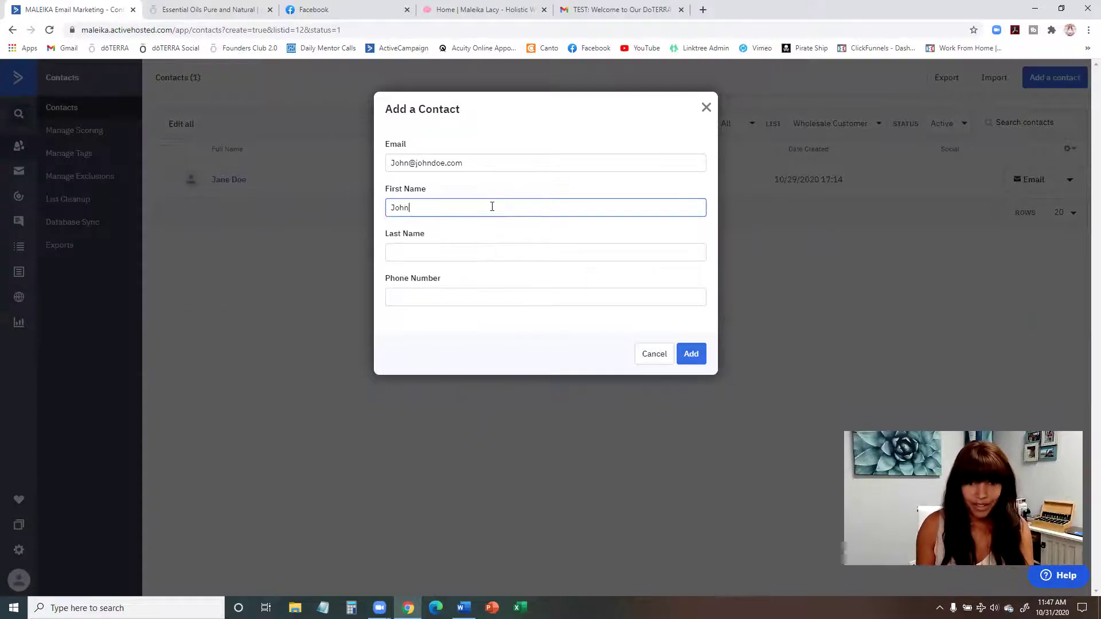
click(484, 256)
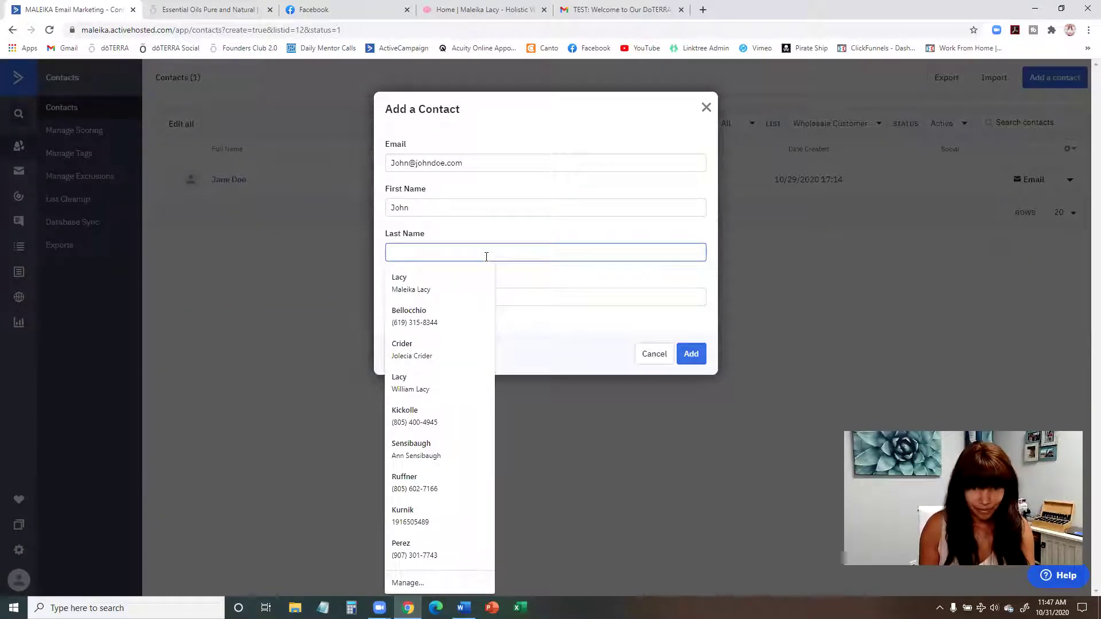
text(Doe)
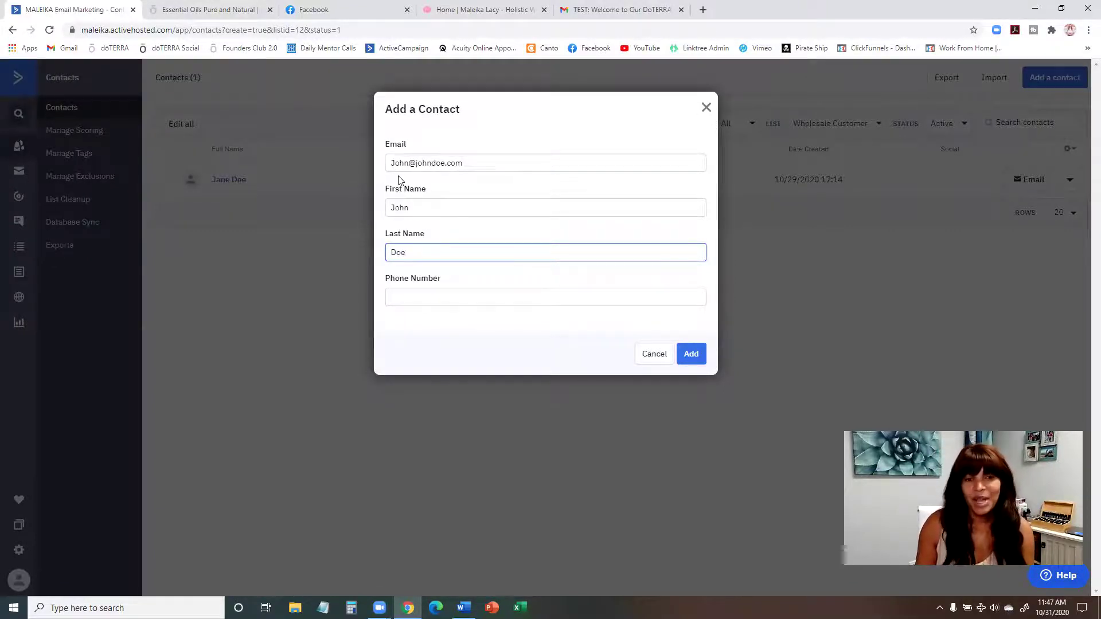
click(691, 354)
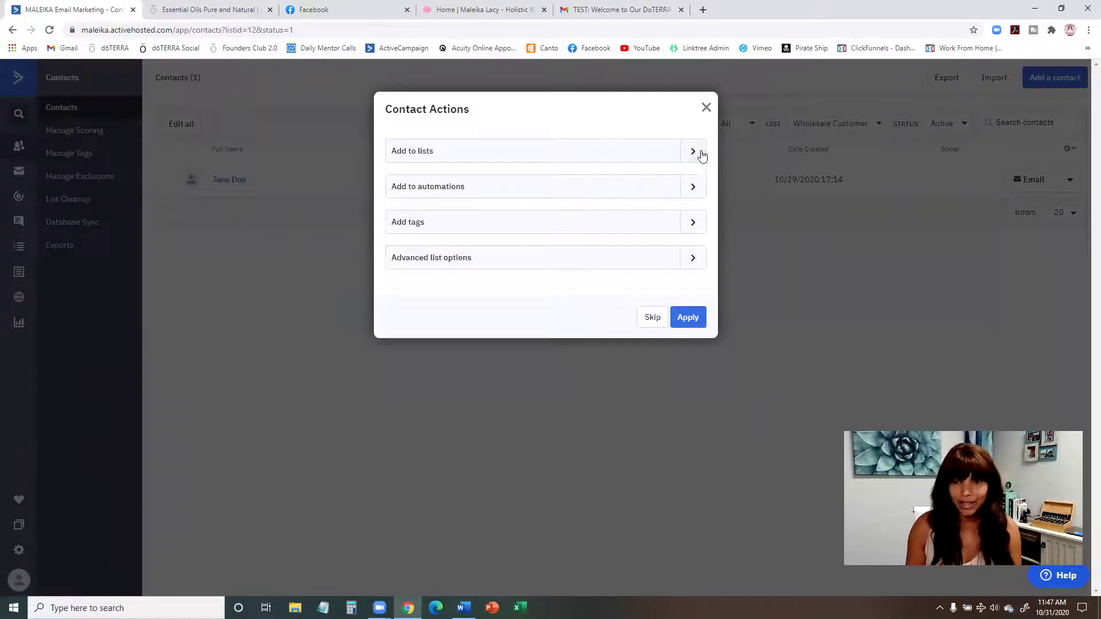
Step: Add the new contact to the Wholesale Customer list and apply
click(693, 151)
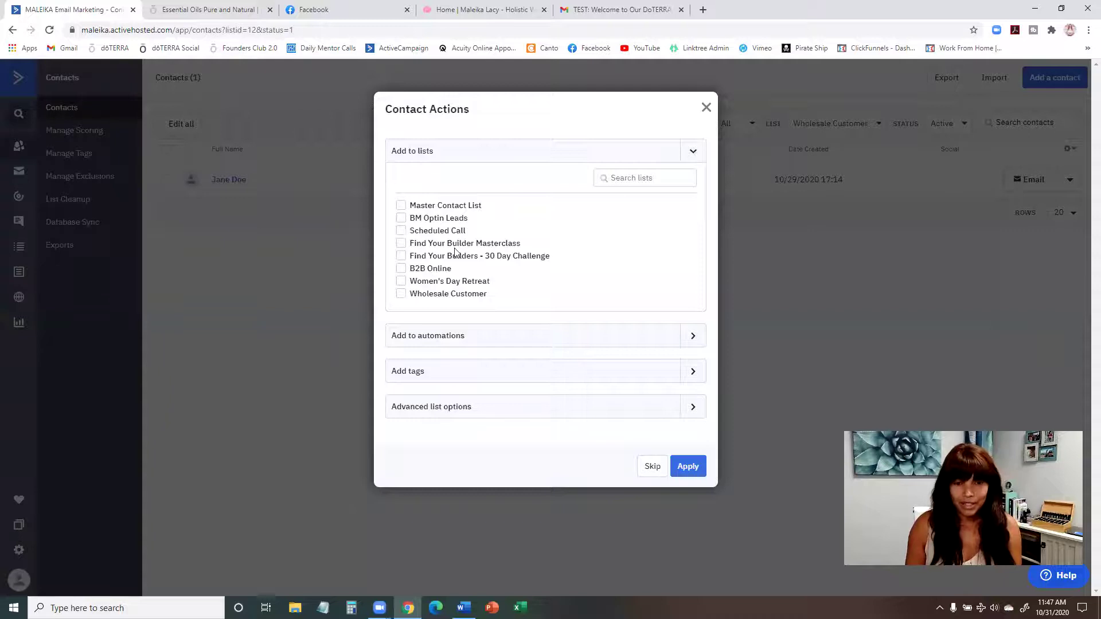
click(457, 296)
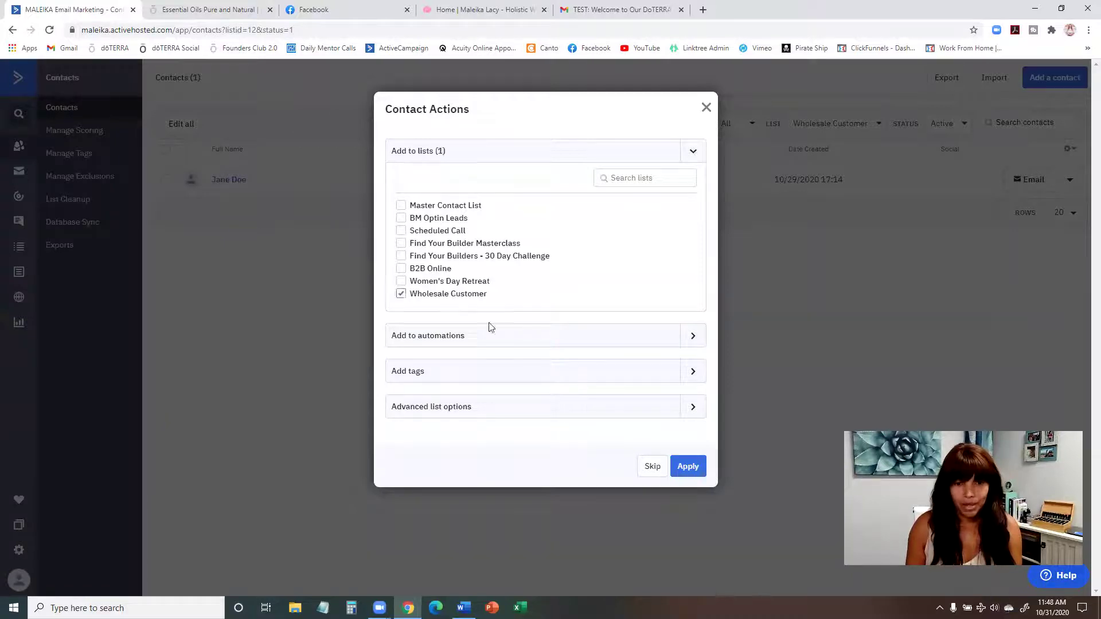
click(689, 467)
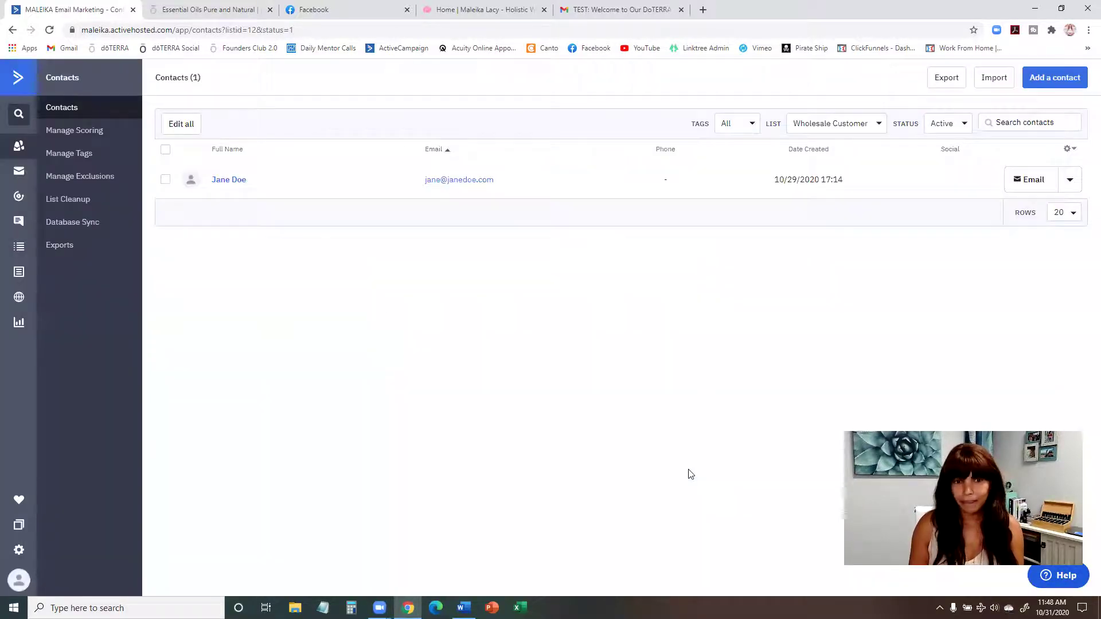
Step: Reload the contacts list and open the new test contact's record
click(221, 31)
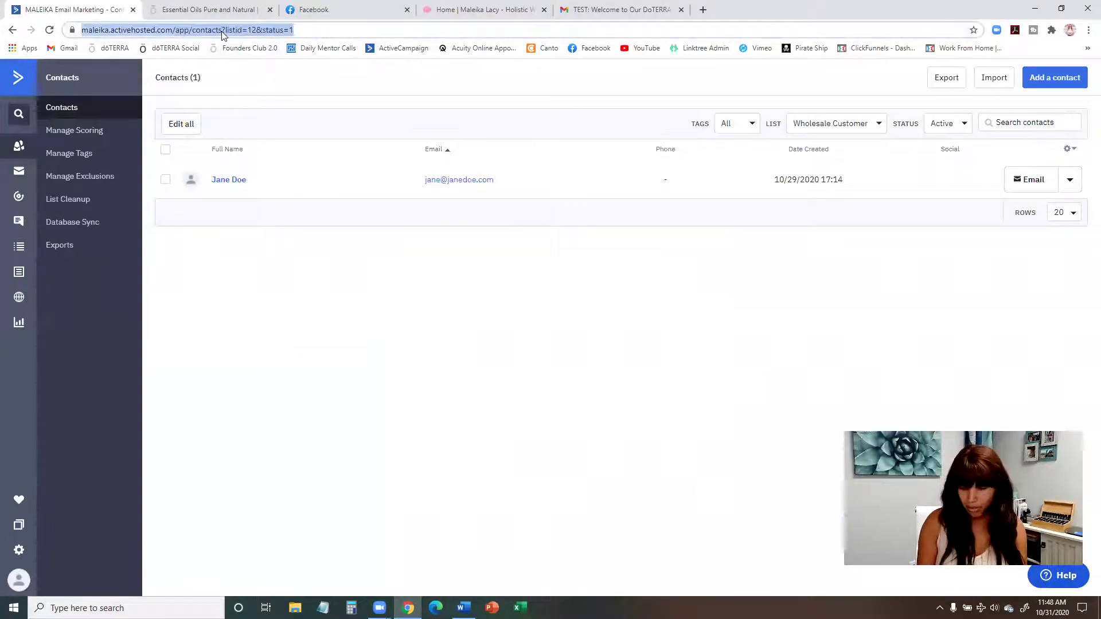
key(Return)
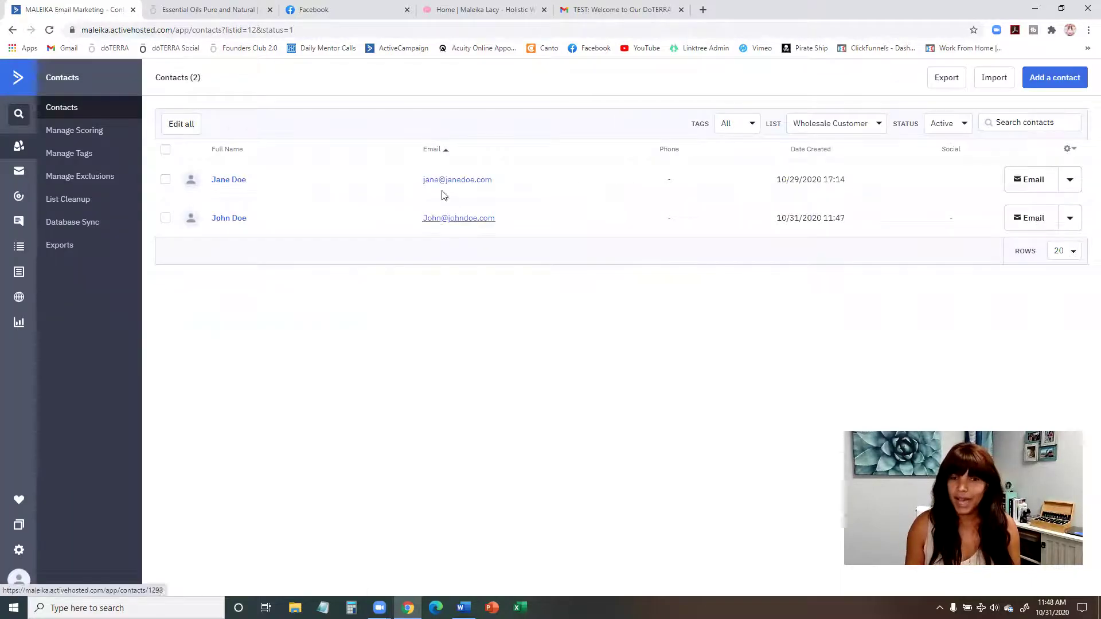
click(228, 219)
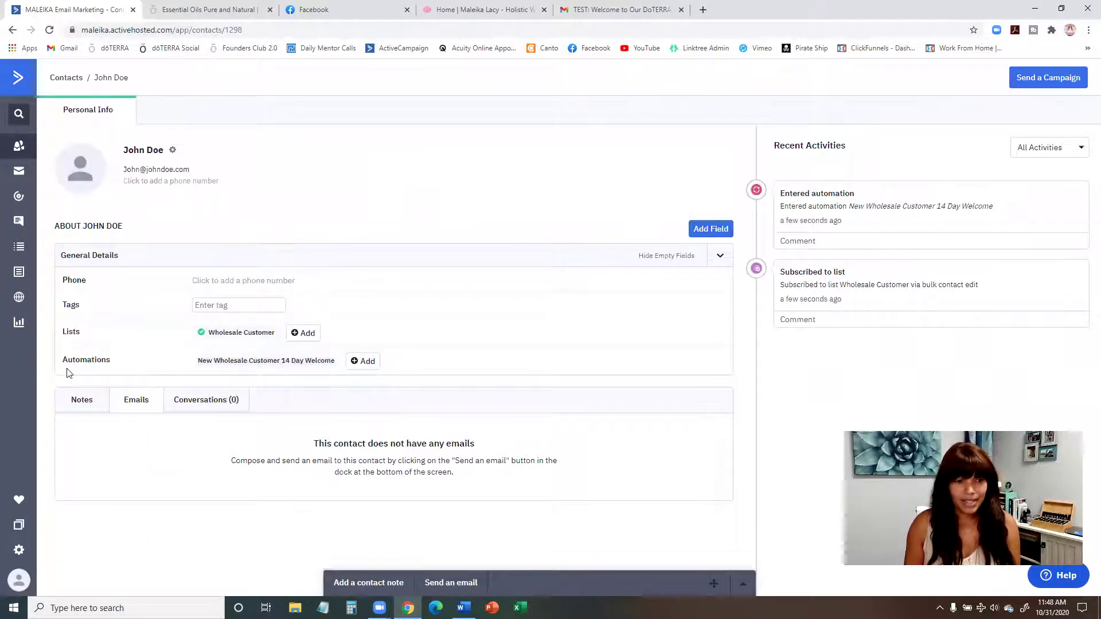
Step: Reload the record so Recent Activities show the automation entry and welcome email
mouse_move(264, 367)
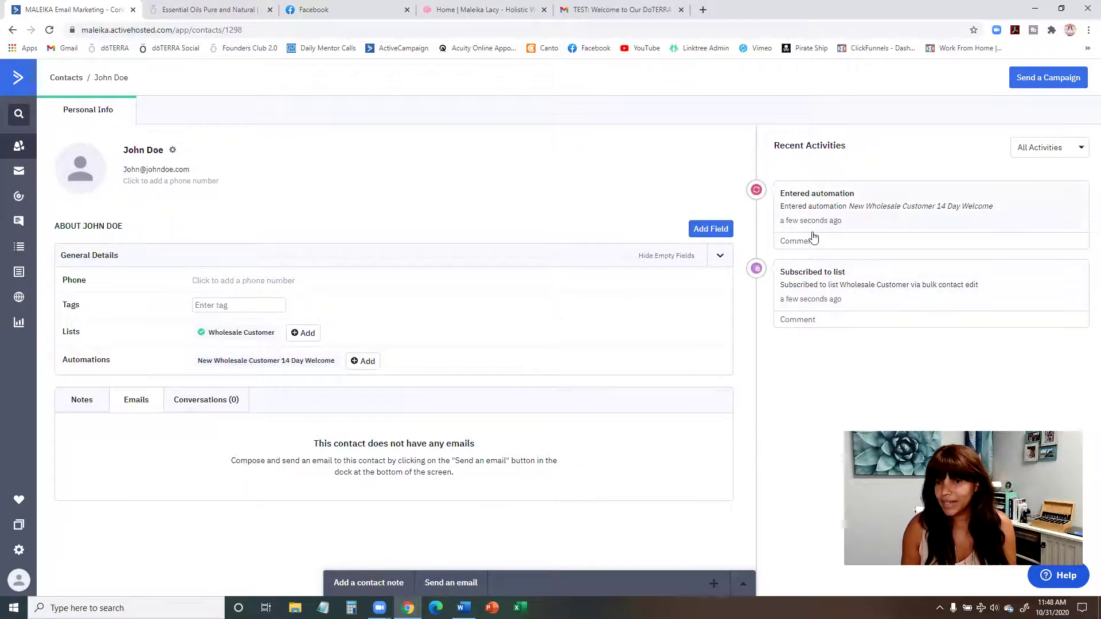
mouse_move(812, 224)
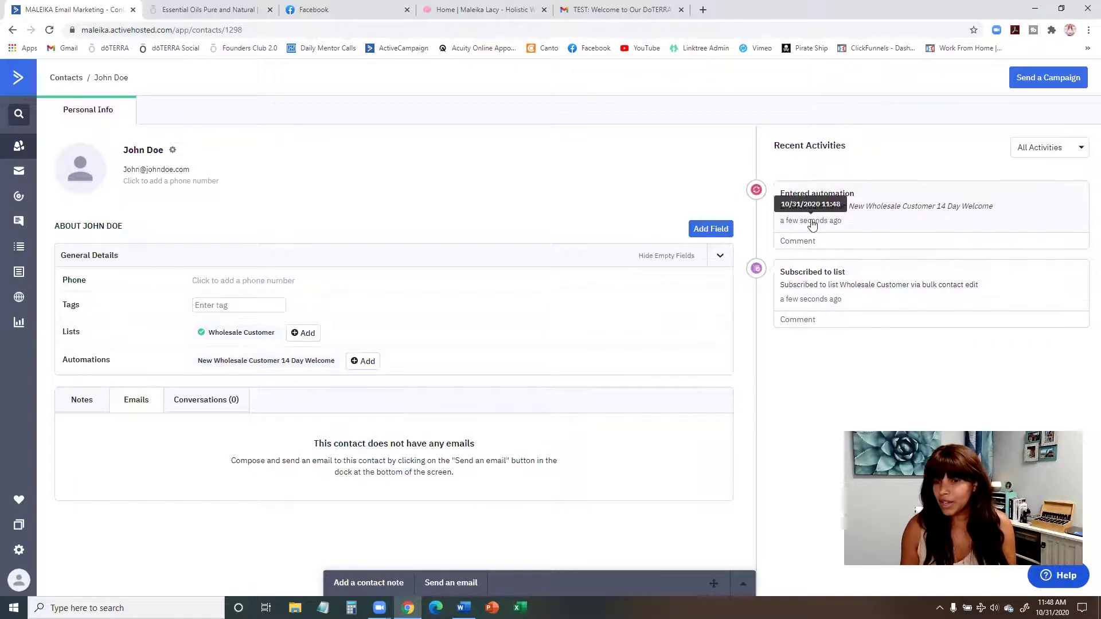
click(312, 30)
key(Return)
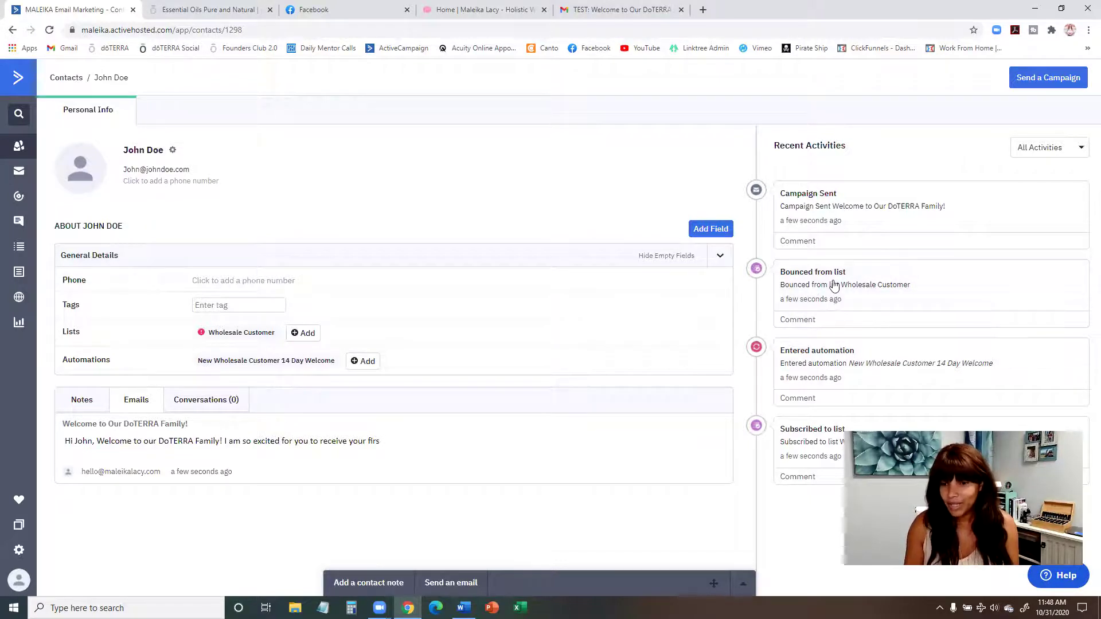
mouse_move(785, 304)
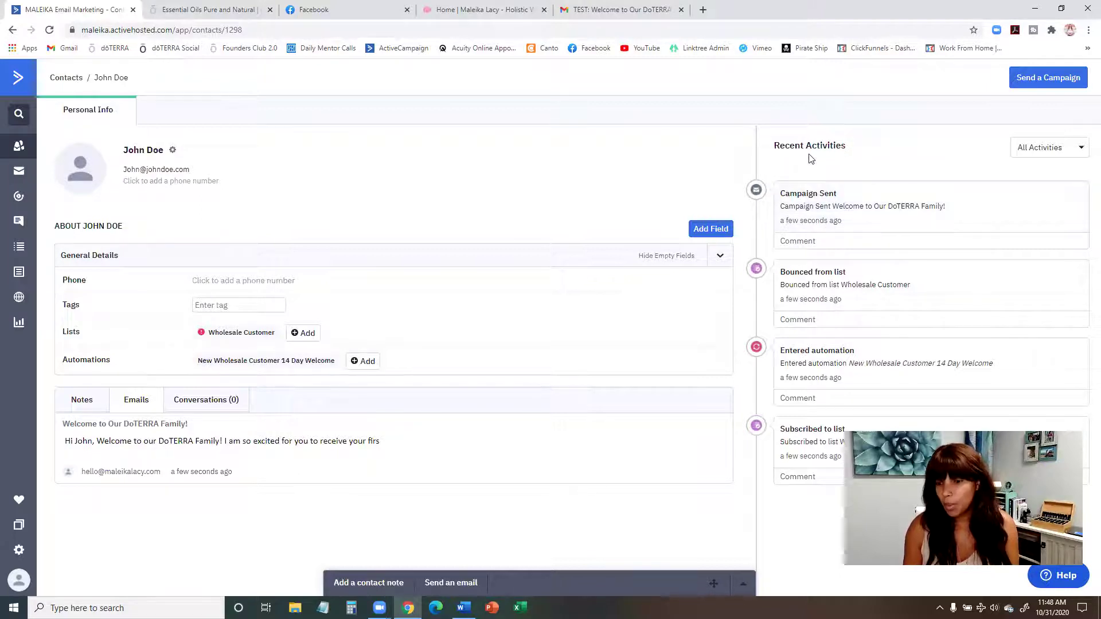
Step: Open the welcome automation from the contact's automation details and review its 1-day wait queue
click(282, 366)
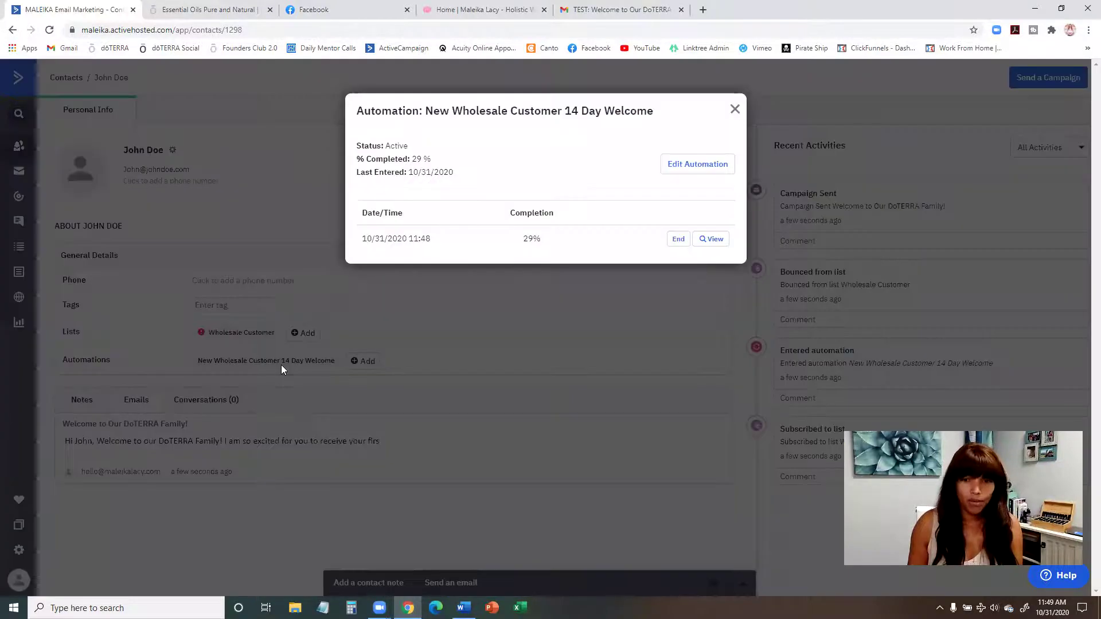
click(702, 170)
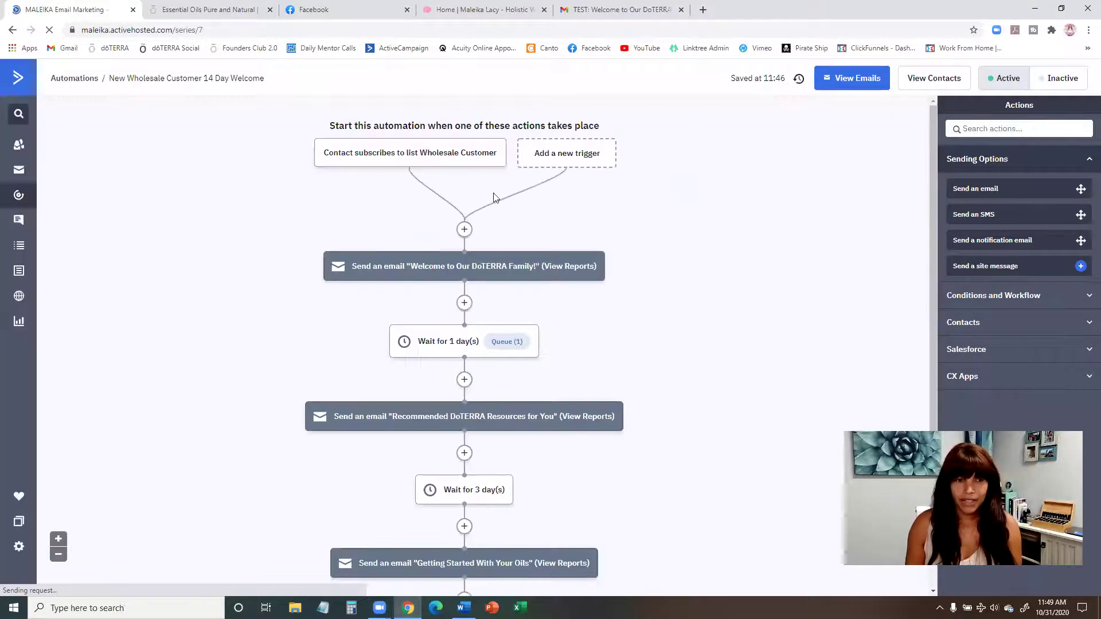
scroll(583, 337, down, 1)
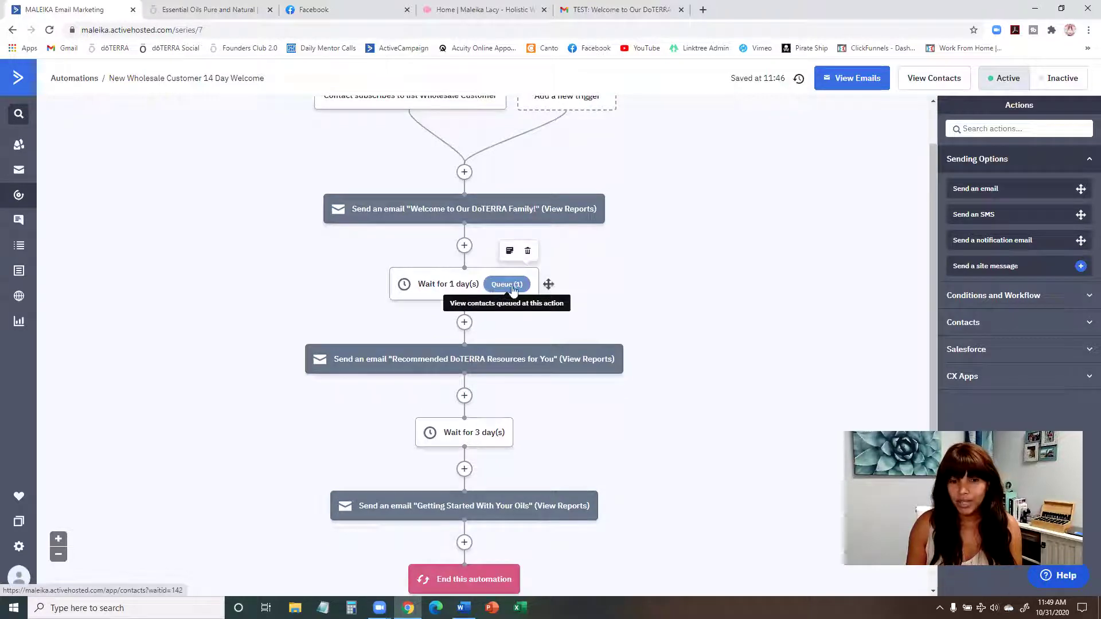
scroll(488, 249, up, 1)
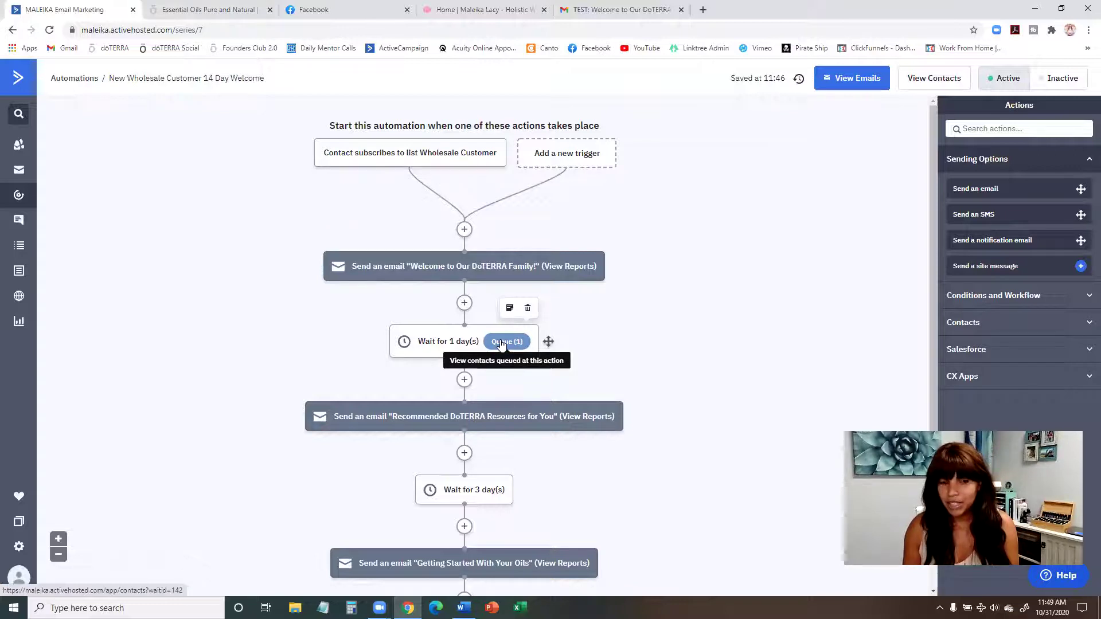
scroll(485, 358, down, 2)
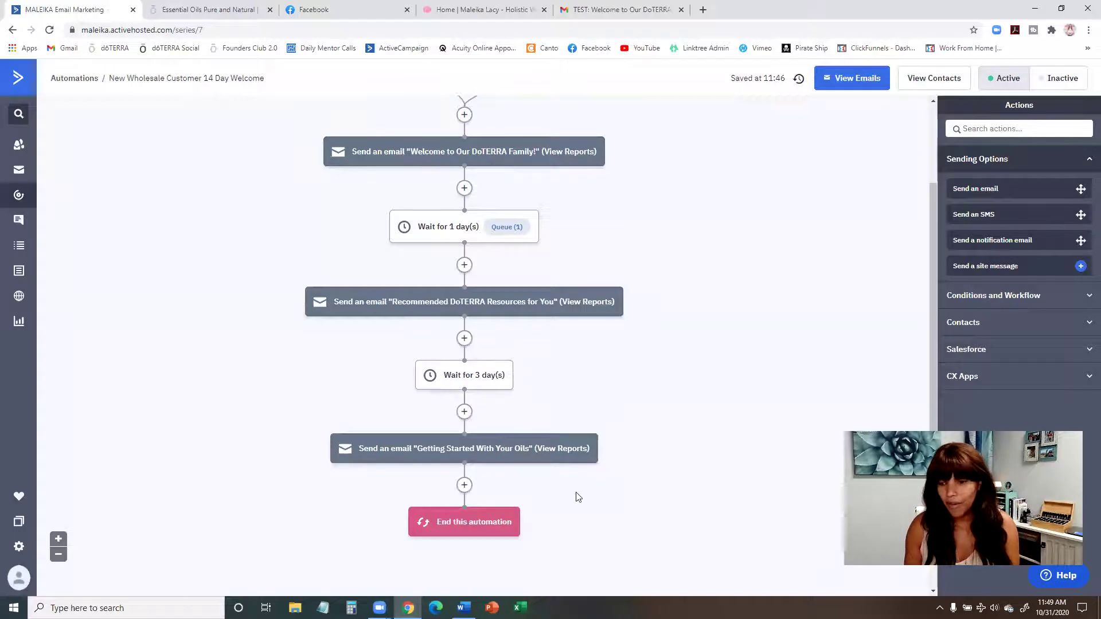
scroll(650, 282, down, 2)
scroll(681, 476, up, 4)
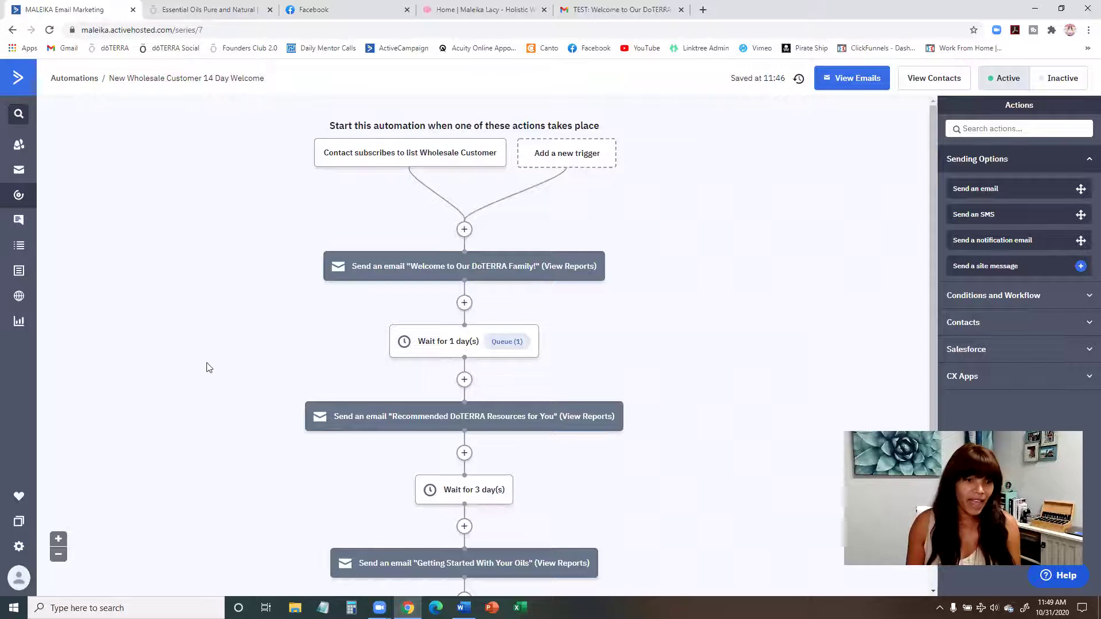
Step: Browse the All Automations and Campaign Reports, then go to the automations list
click(17, 323)
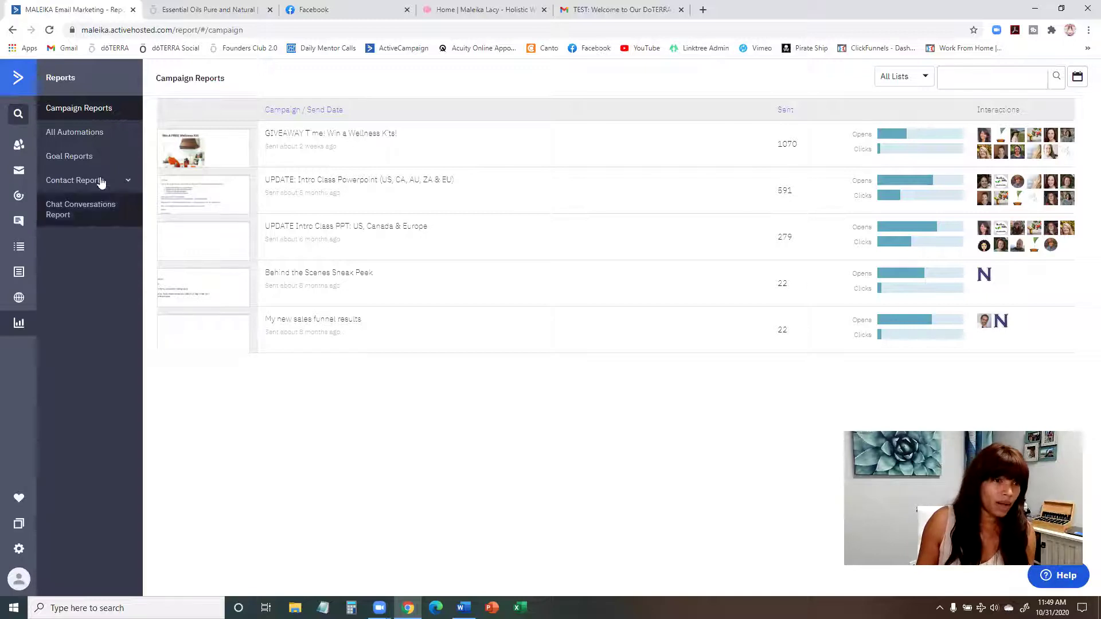
click(68, 133)
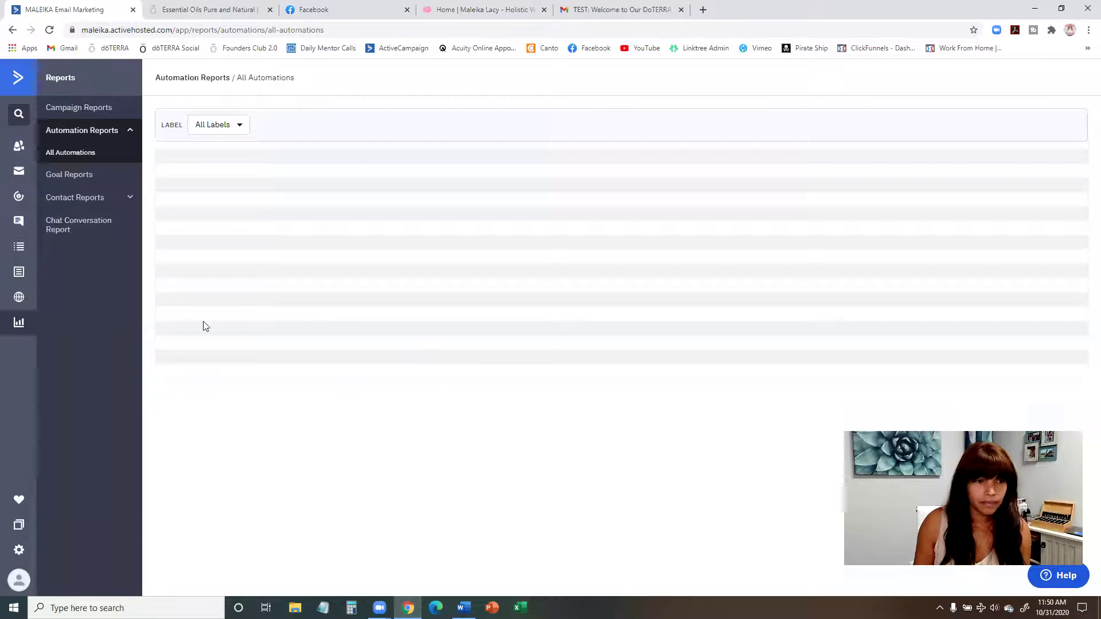
click(217, 125)
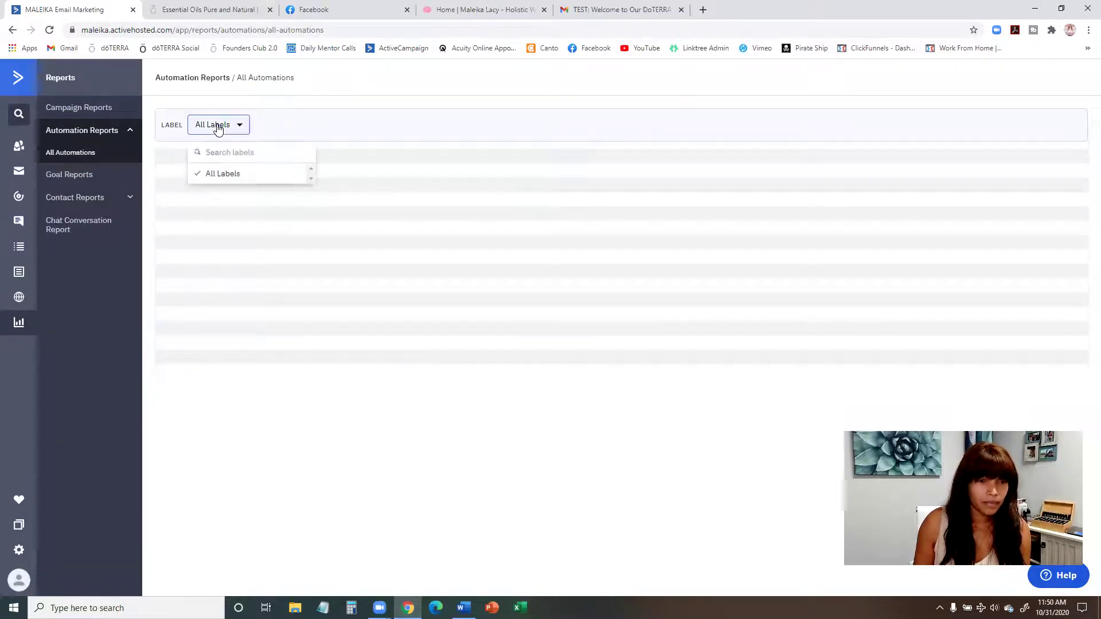
click(98, 109)
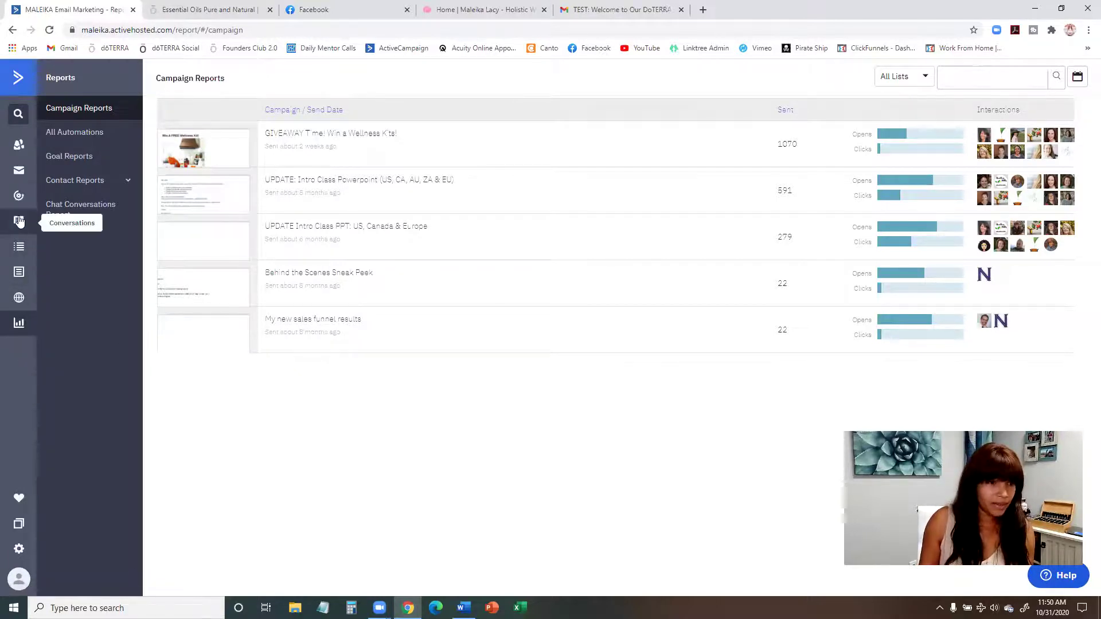
click(19, 195)
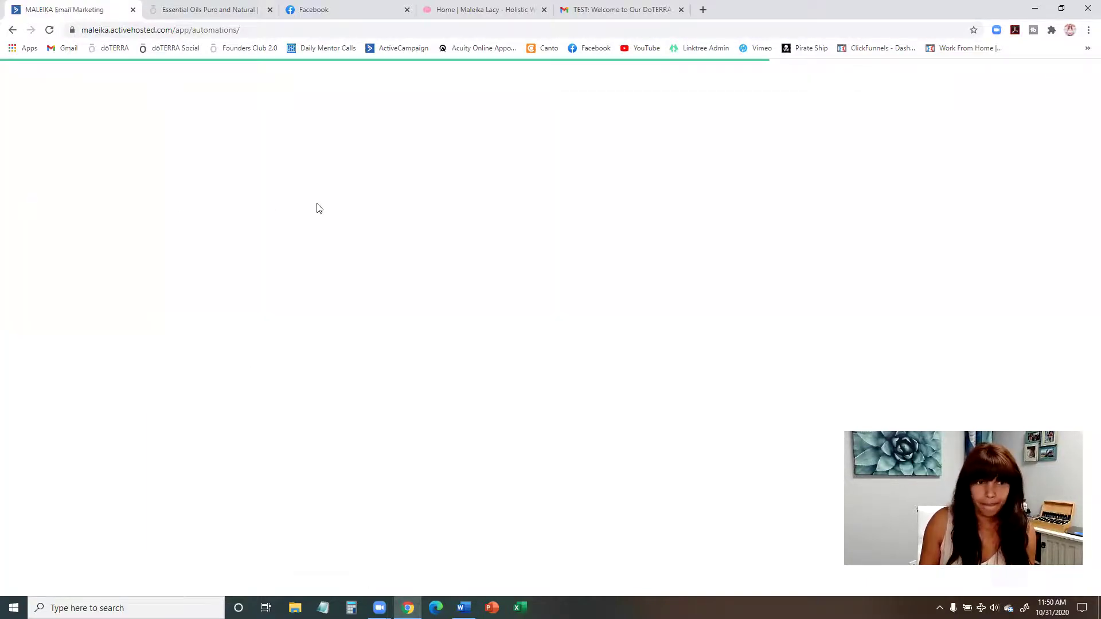
Step: Check the first automation's Edit menu and reopen the New Wholesale Customer 14 Day Welcome workflow
scroll(449, 250, down, 4)
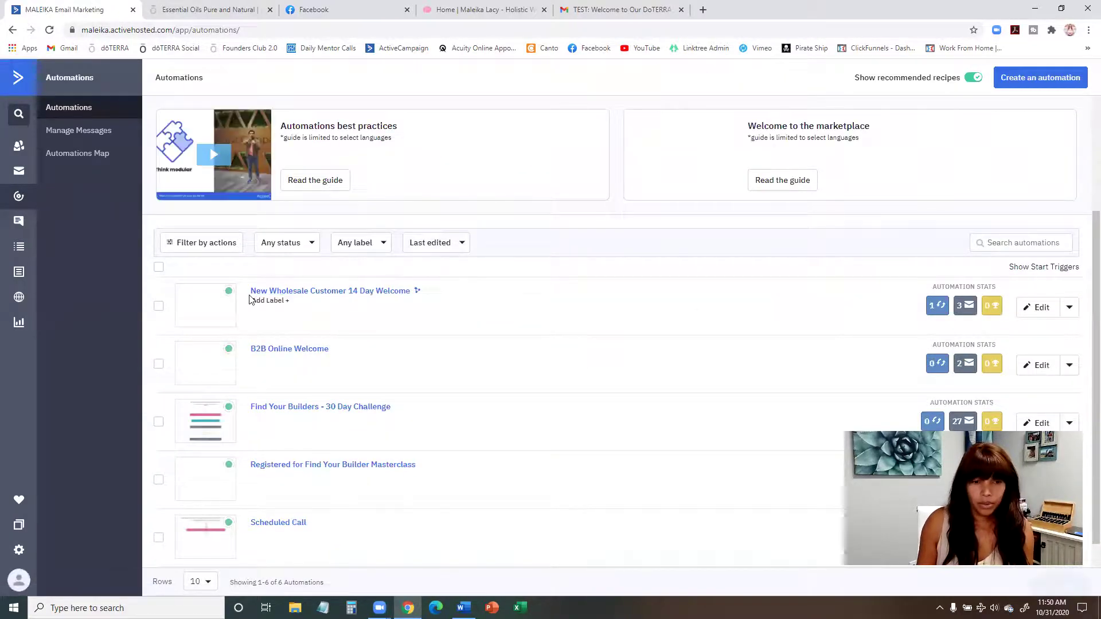
scroll(952, 355, up, 1)
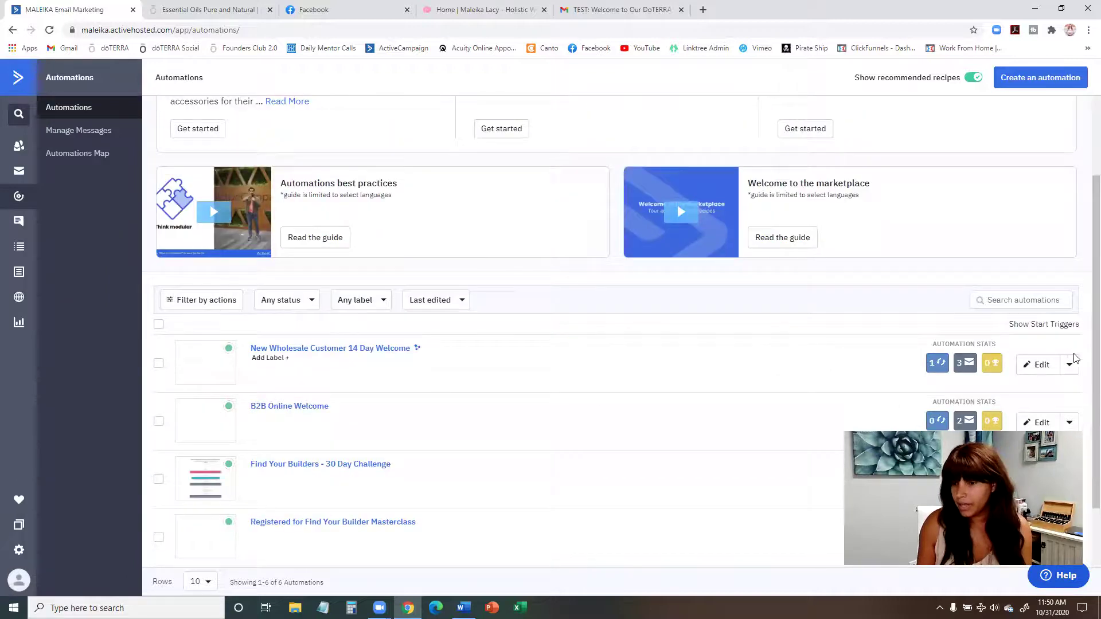
click(1069, 366)
scroll(1071, 367, down, 2)
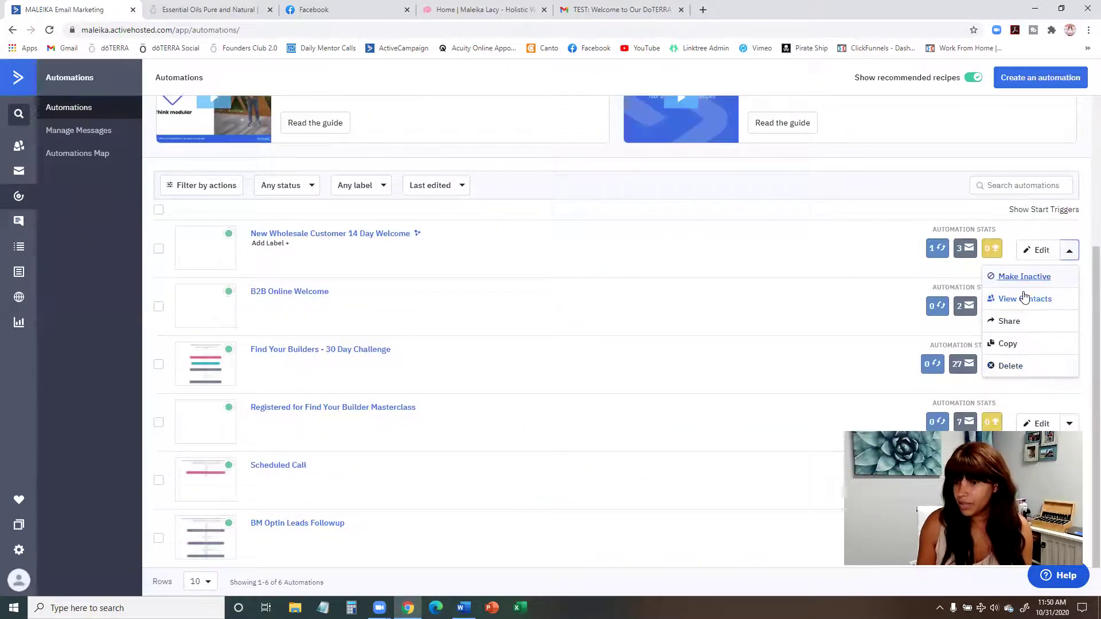
click(381, 236)
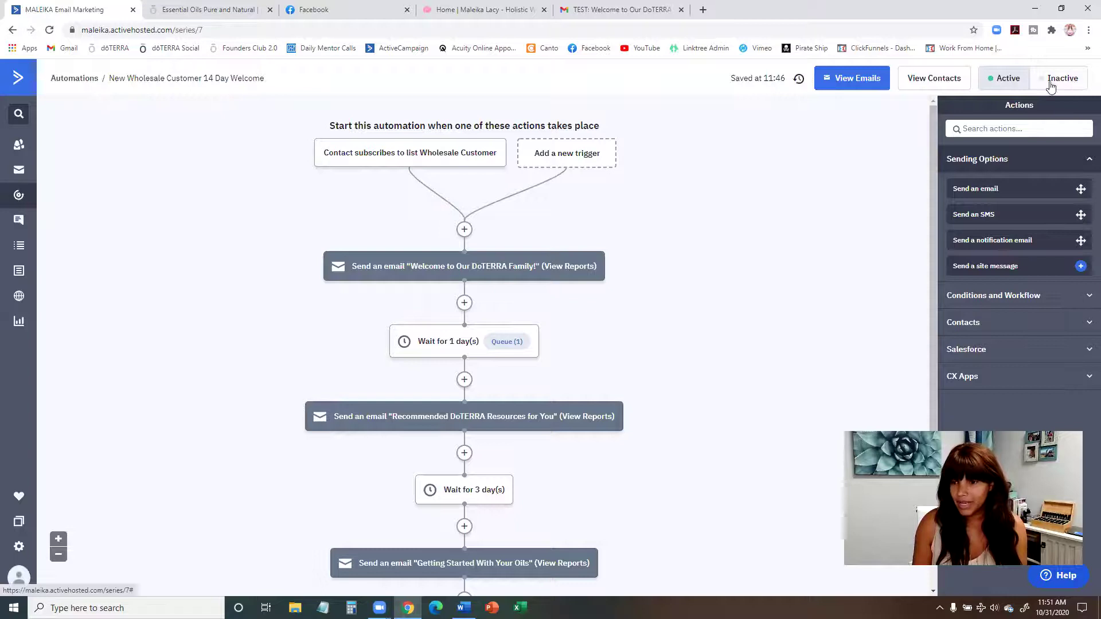
scroll(726, 192, down, 4)
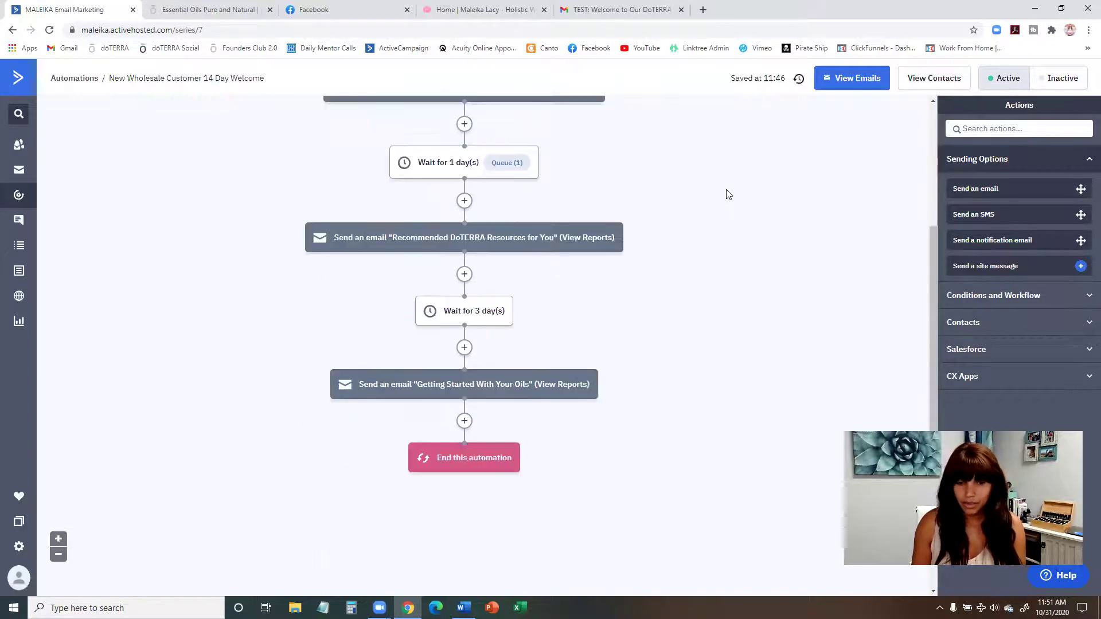
scroll(727, 194, up, 4)
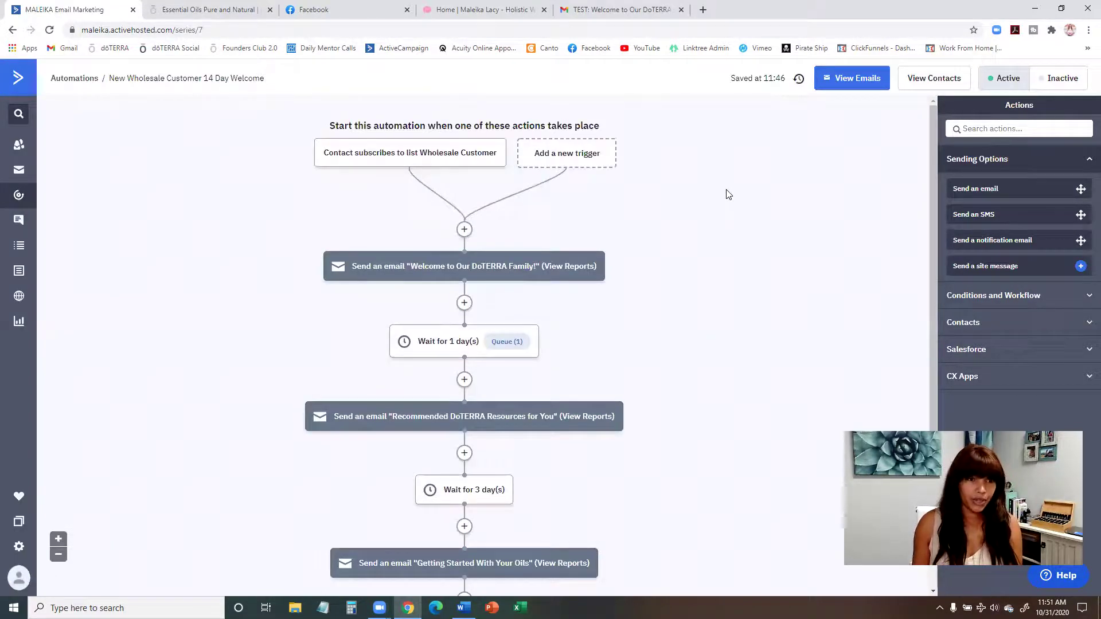